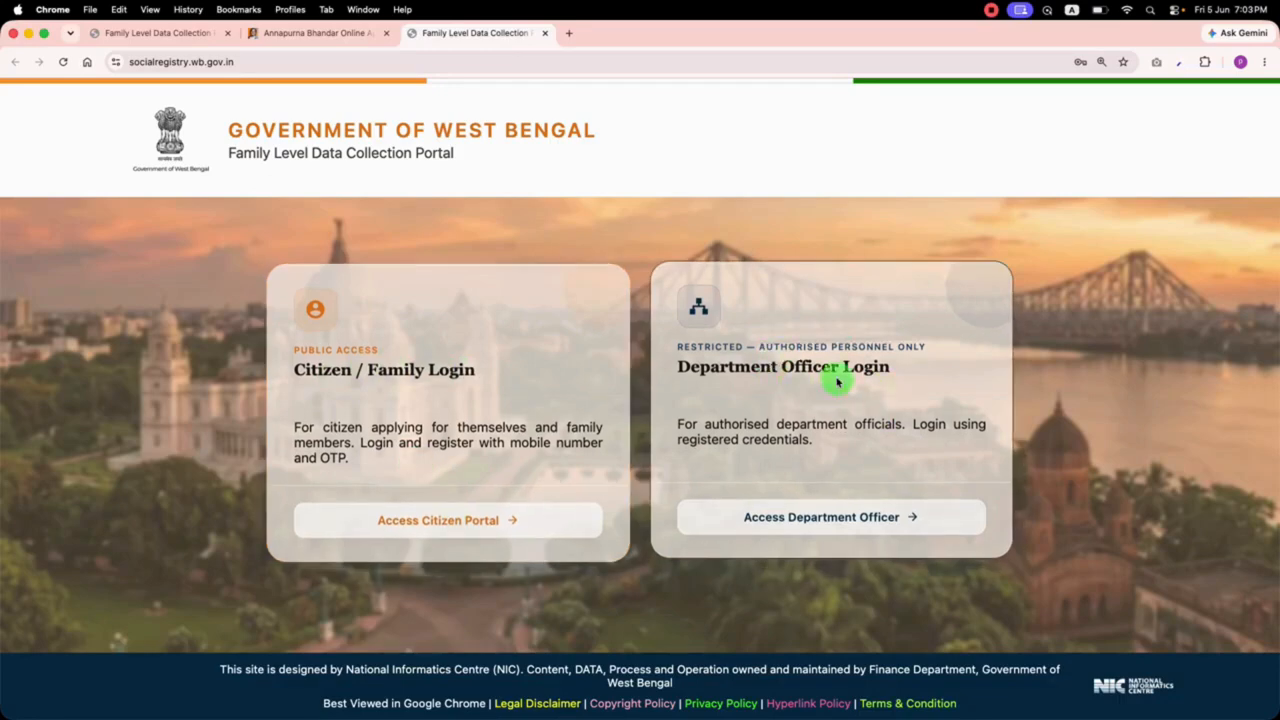
Step: Open the citizen login page and choose 24 PARAGANAS NORTH as the district
click(467, 518)
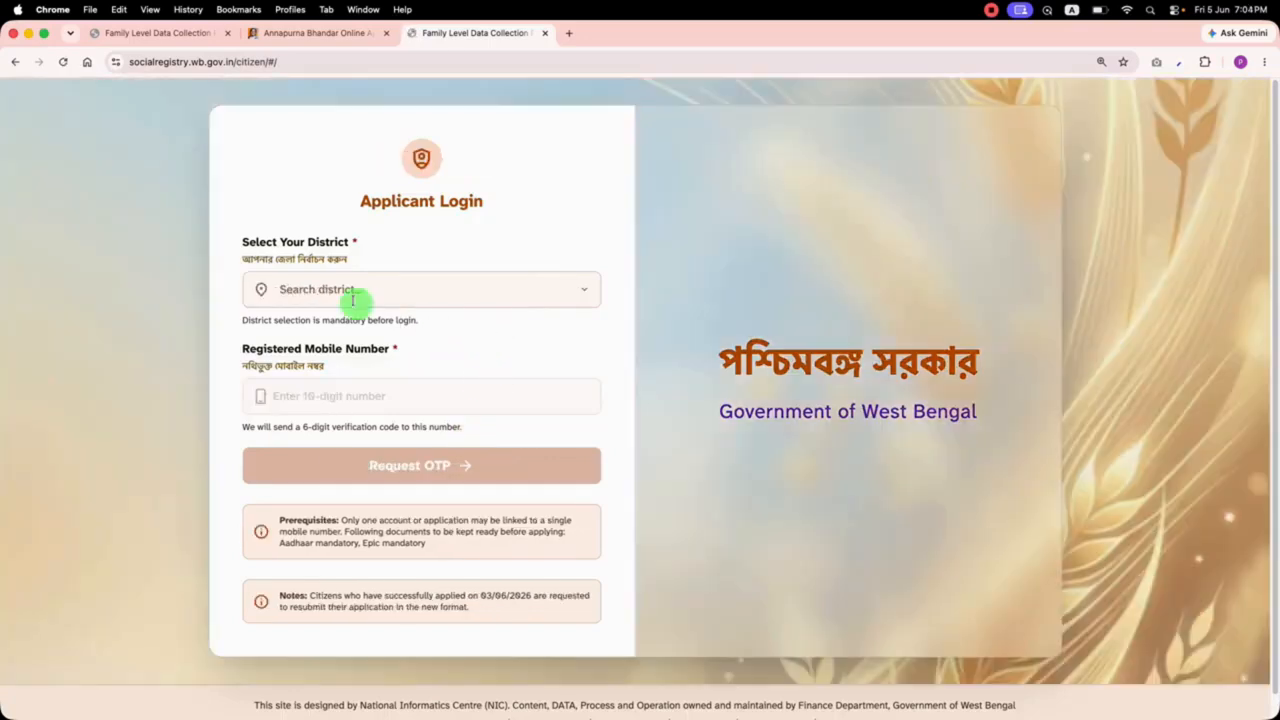
click(356, 292)
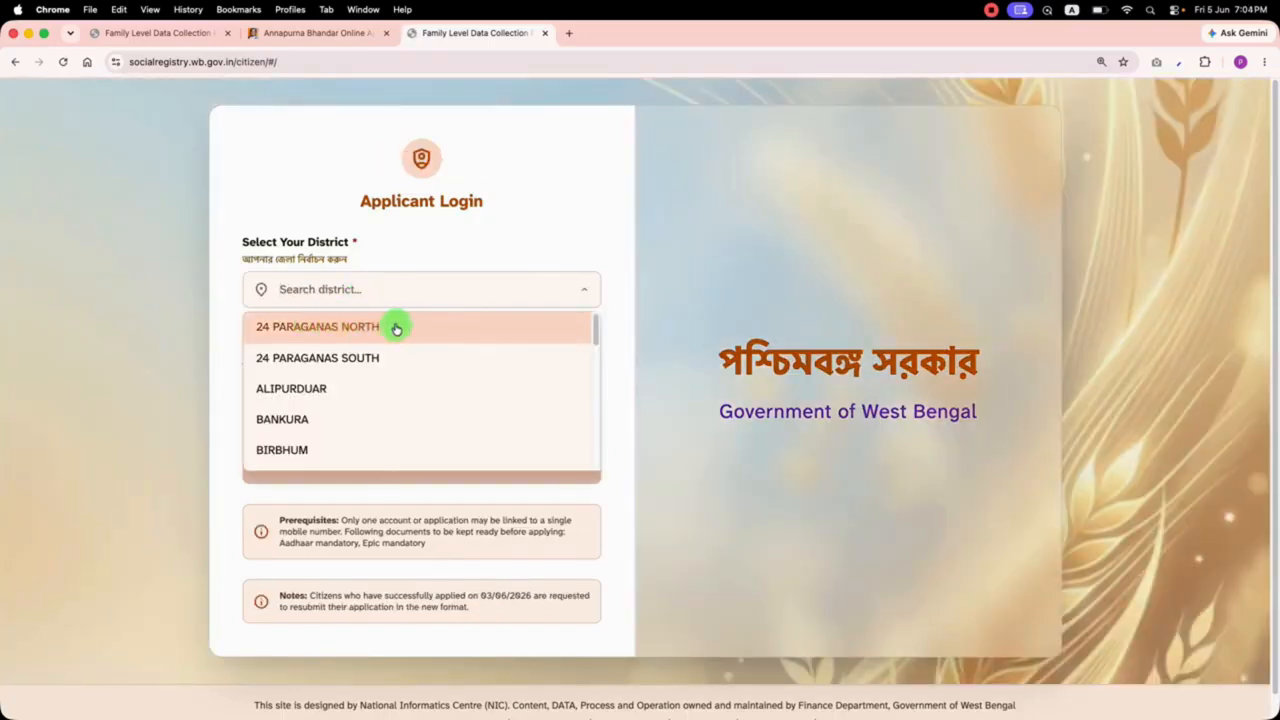
click(396, 329)
scroll(360, 380, down, 3)
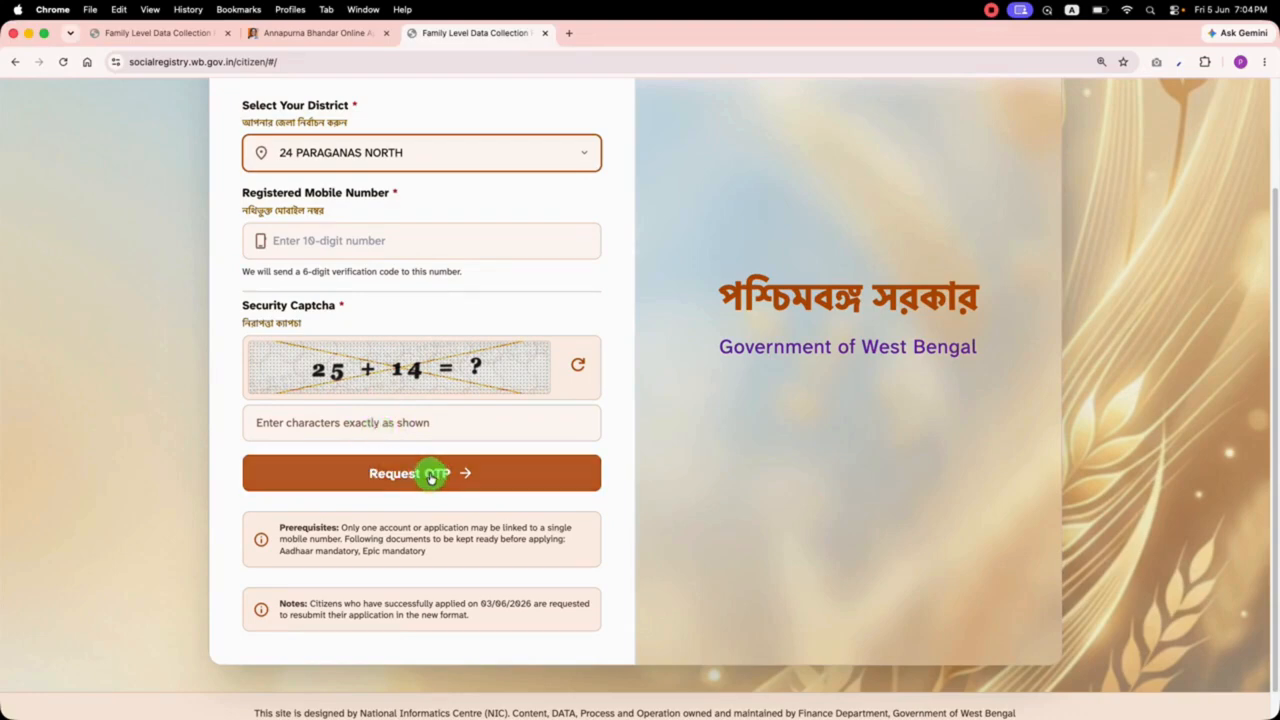
scroll(430, 478, up, 3)
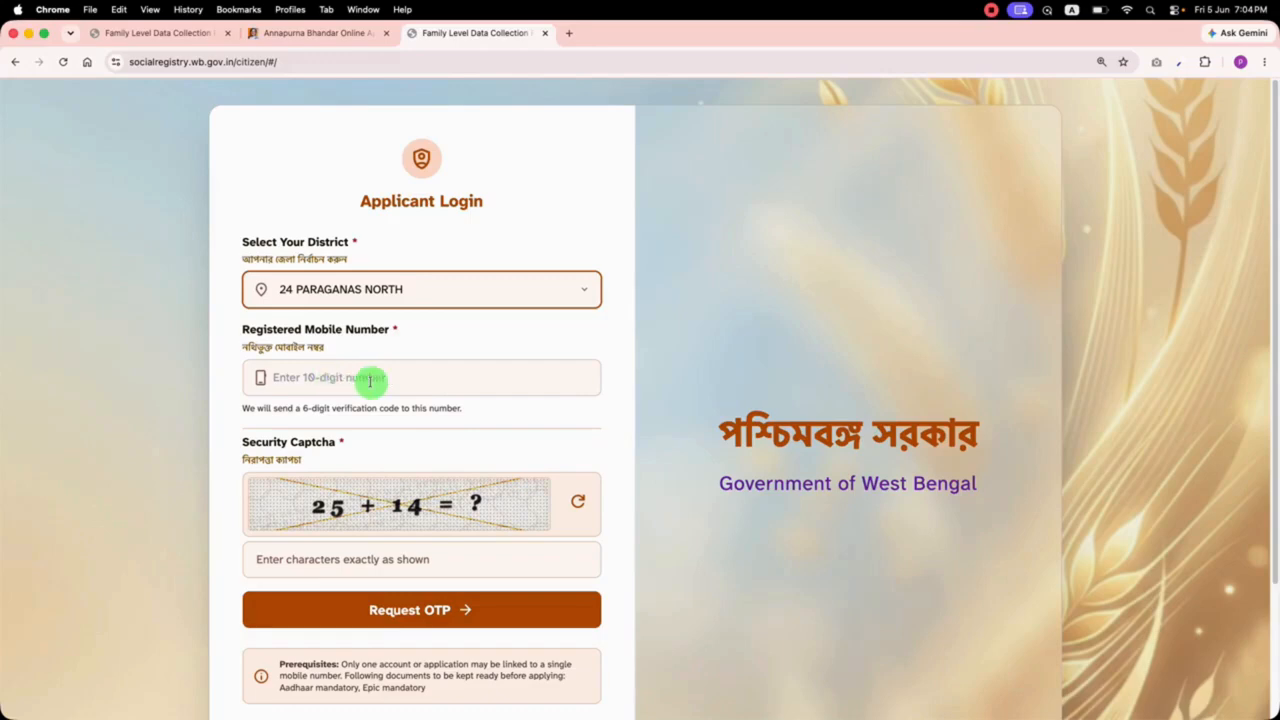
scroll(370, 380, down, 3)
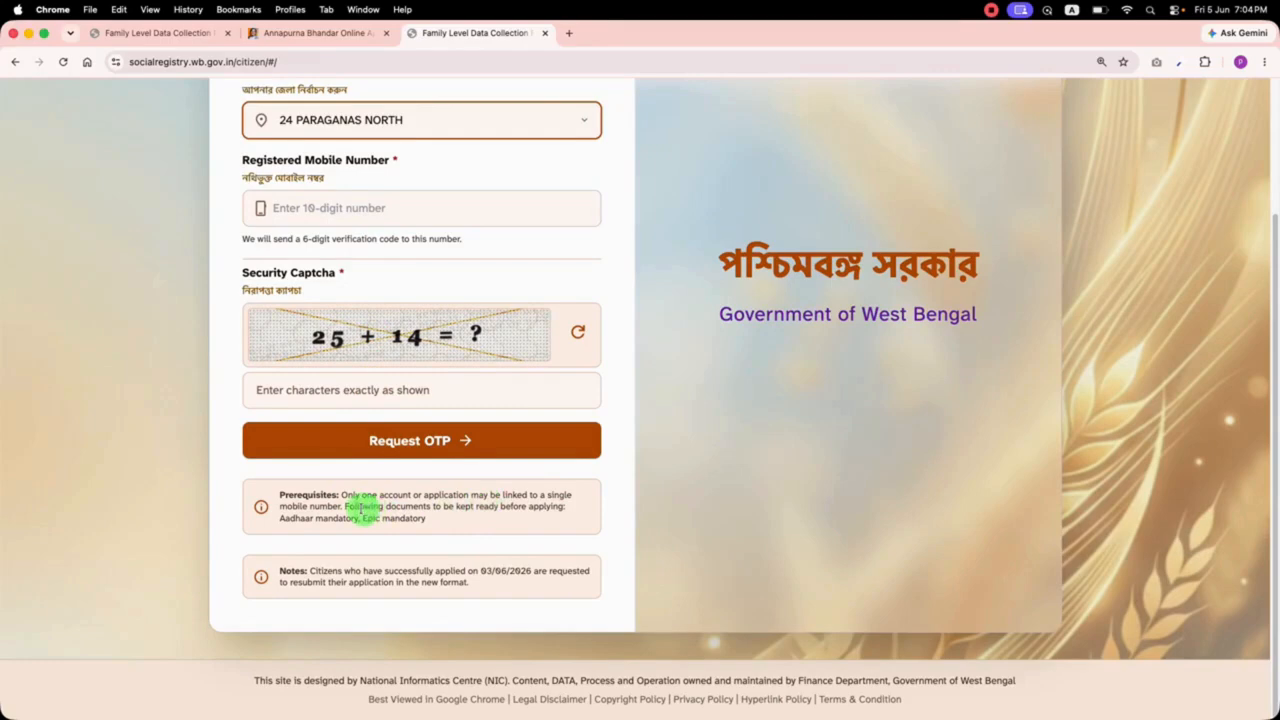
Step: Highlight the required documents notes and the resubmission date on the login page
drag(346, 506, 474, 506)
click(474, 507)
drag(323, 518, 420, 520)
click(465, 521)
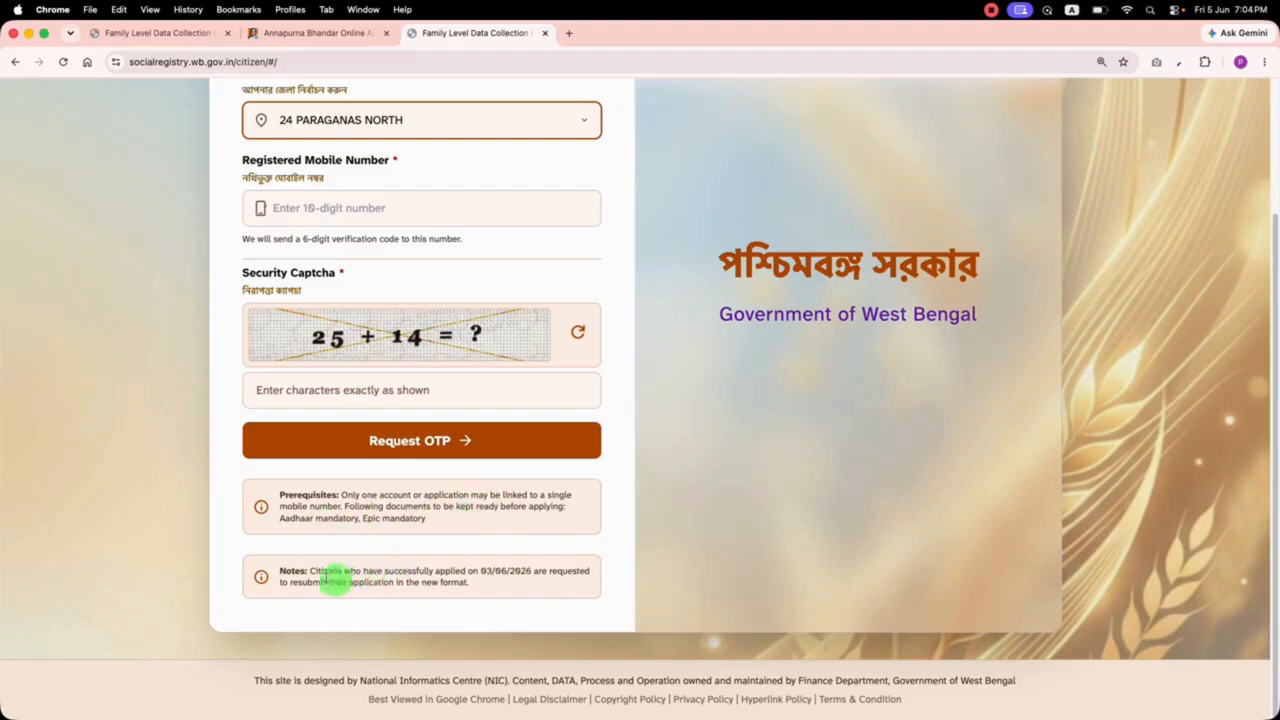
drag(480, 573, 528, 570)
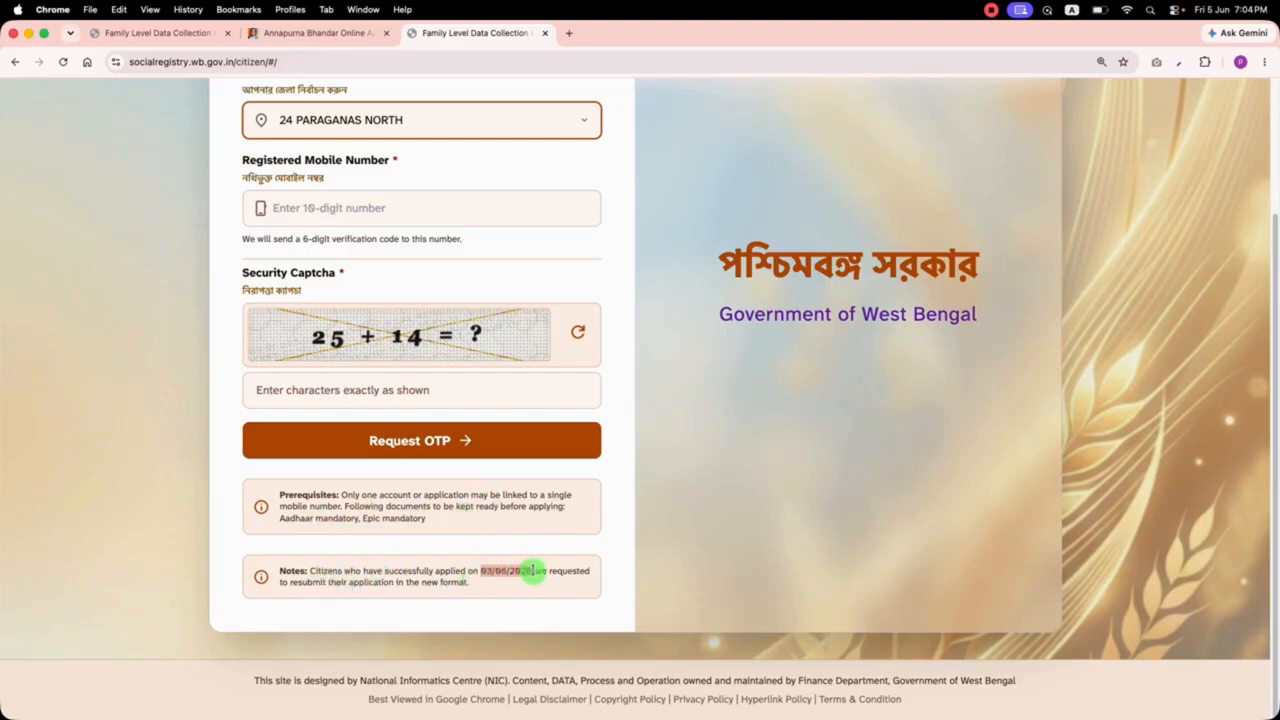
click(543, 571)
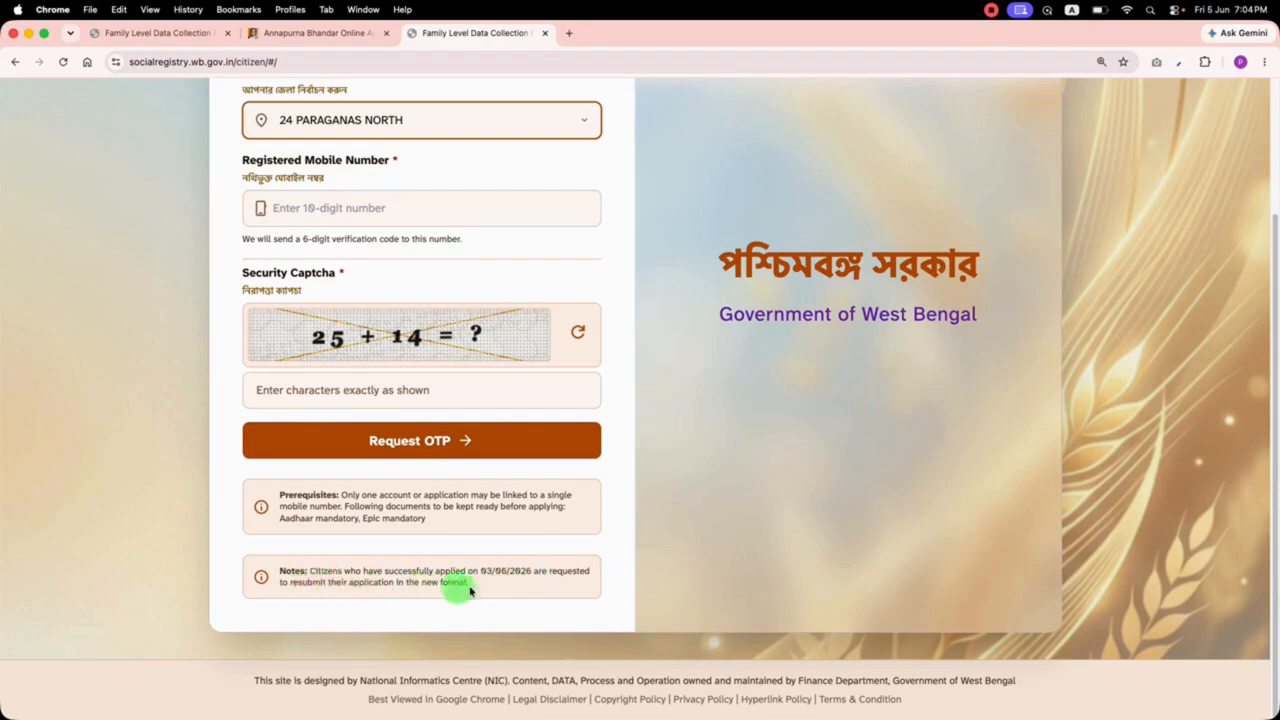
scroll(470, 590, up, 2)
scroll(470, 590, up, 1)
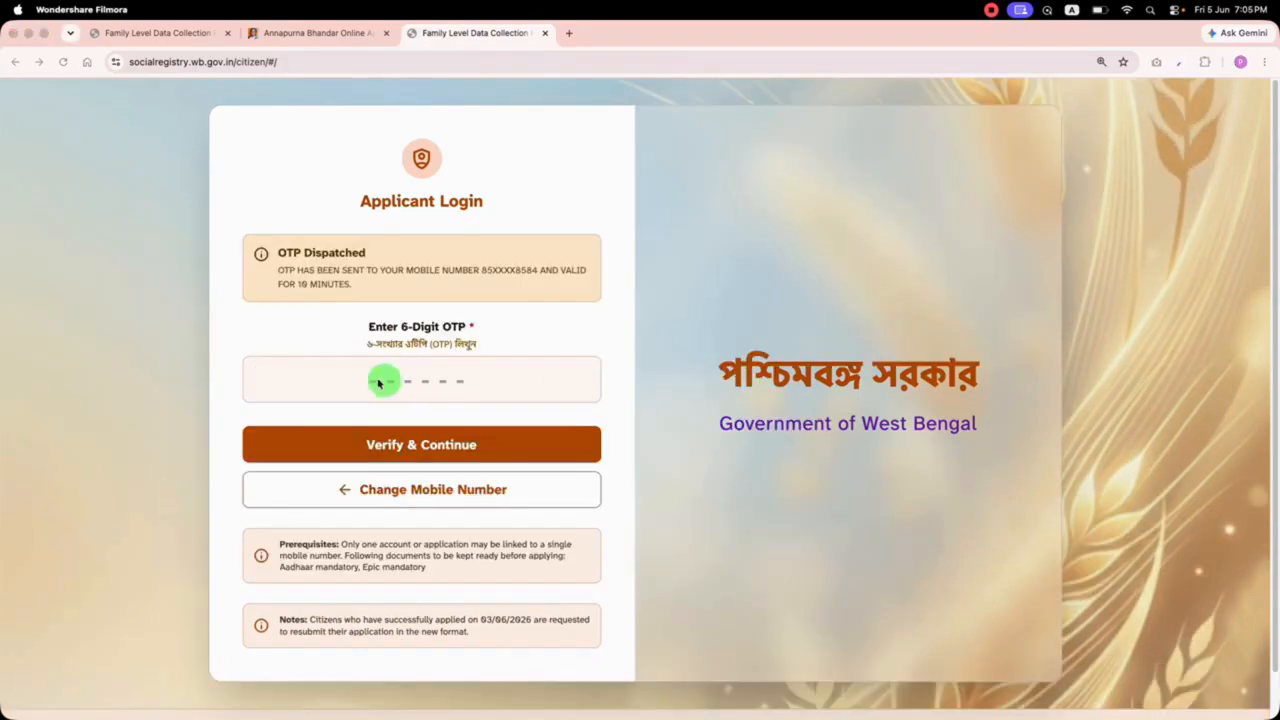
Step: Enter the 6-digit OTP and verify it to open the Family Level Data Collection Form
click(370, 380)
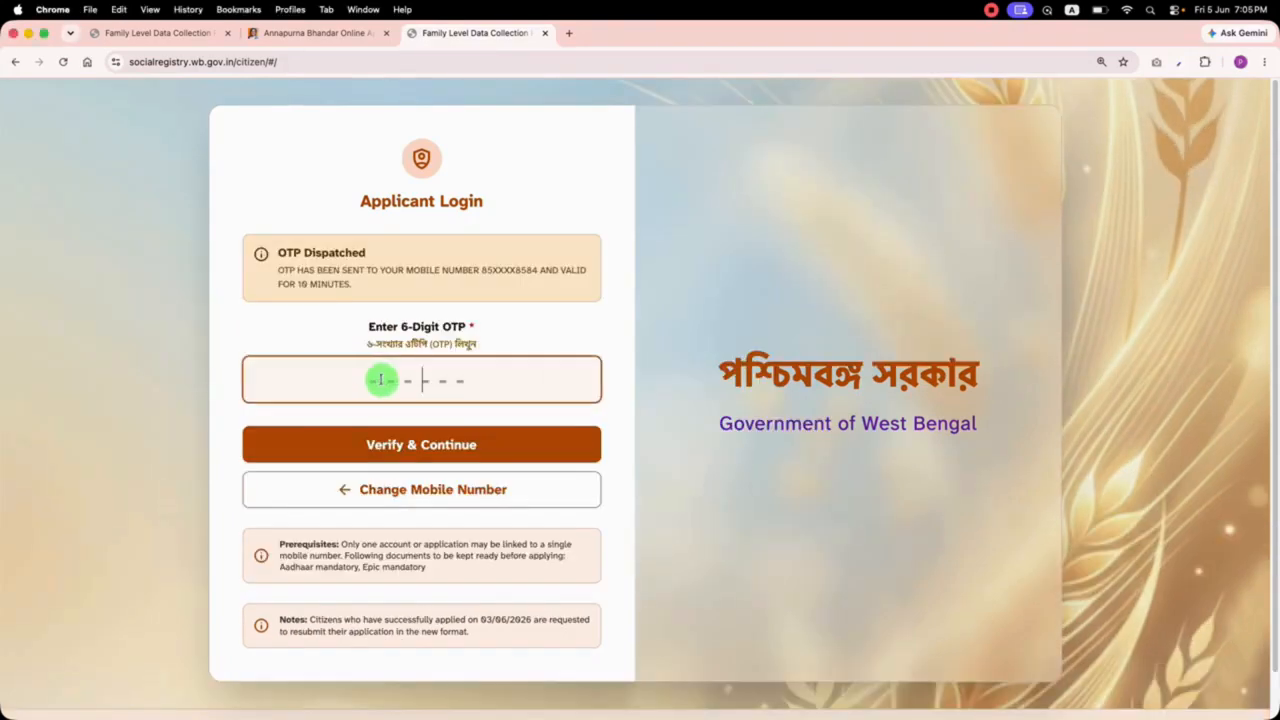
click(391, 443)
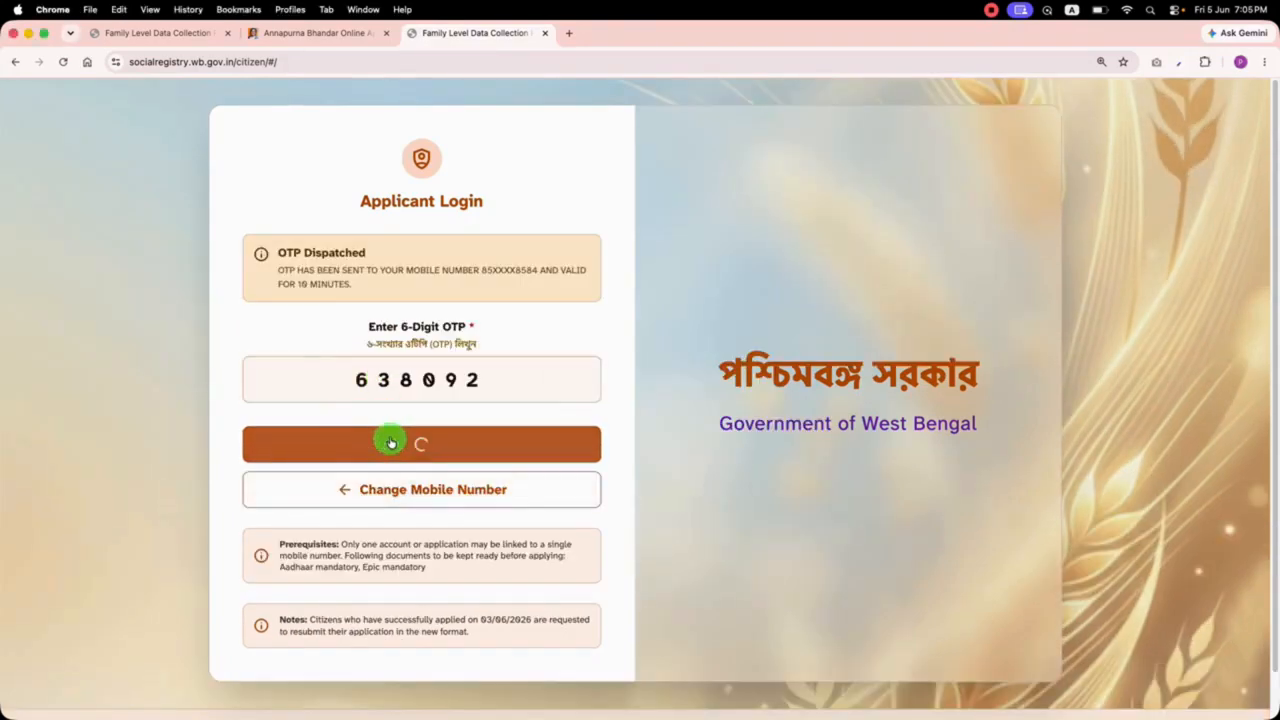
scroll(430, 362, down, 10)
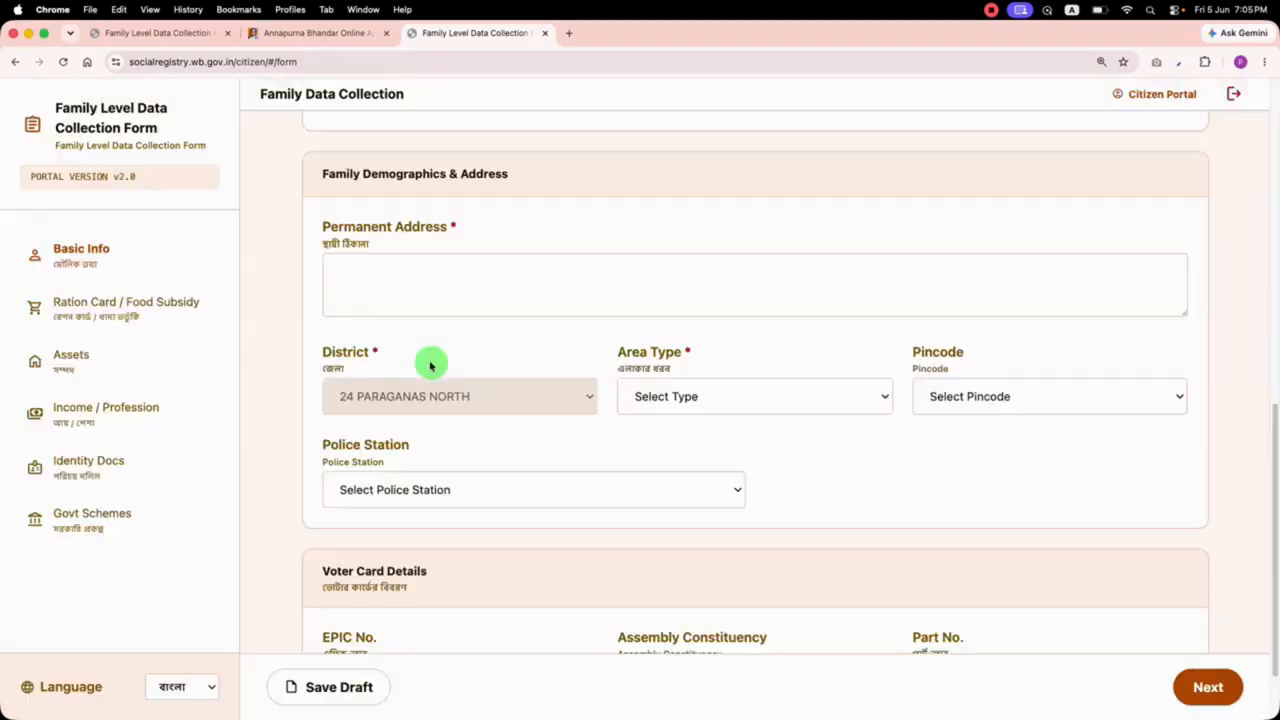
scroll(430, 364, up, 10)
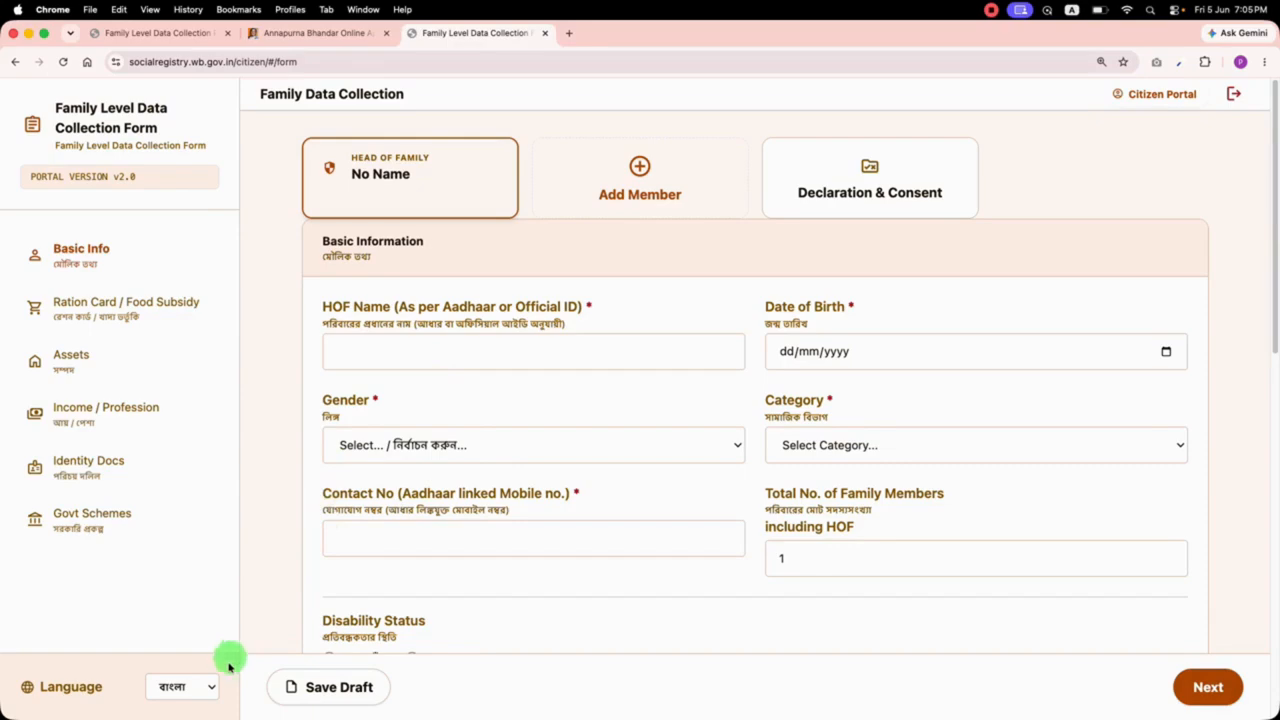
click(207, 699)
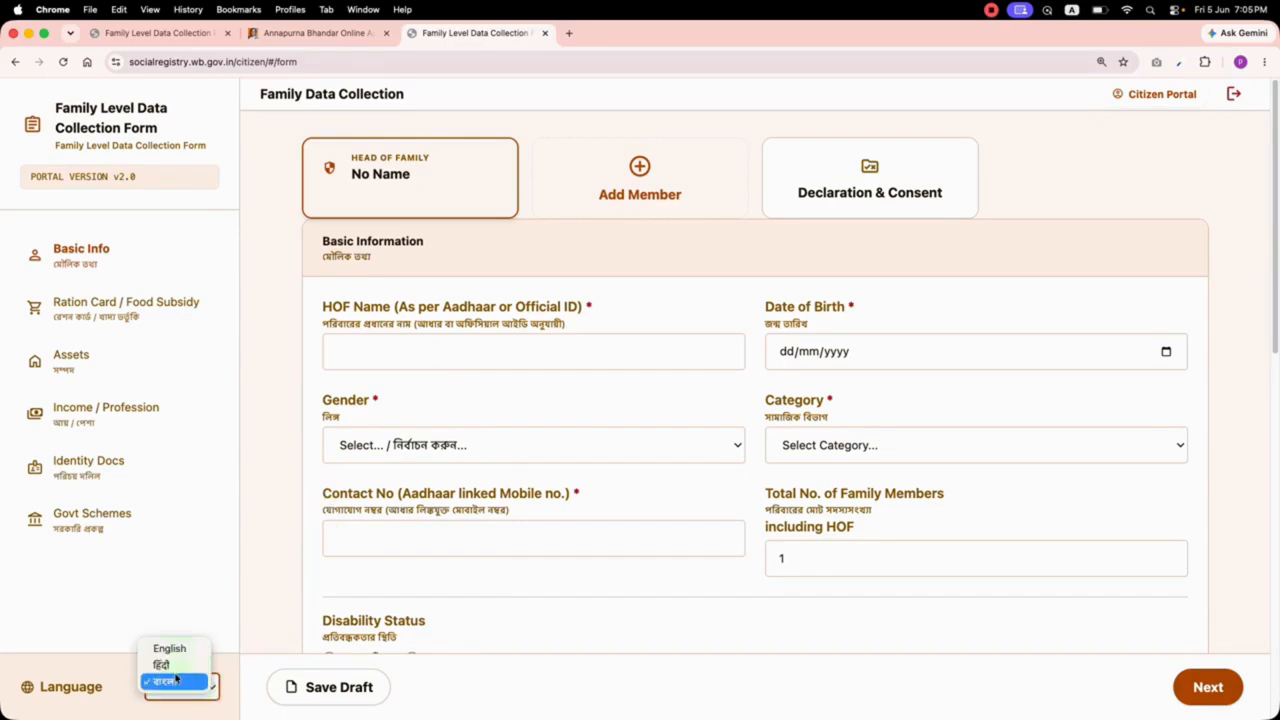
click(176, 680)
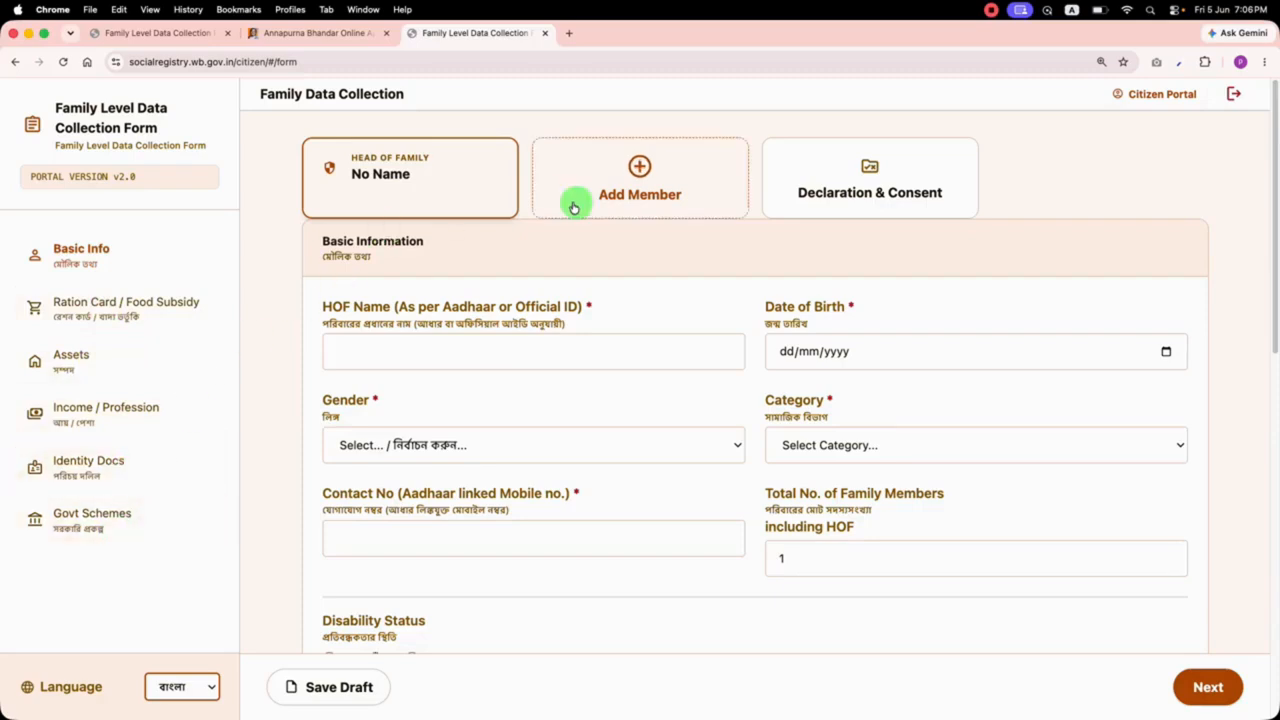
click(600, 184)
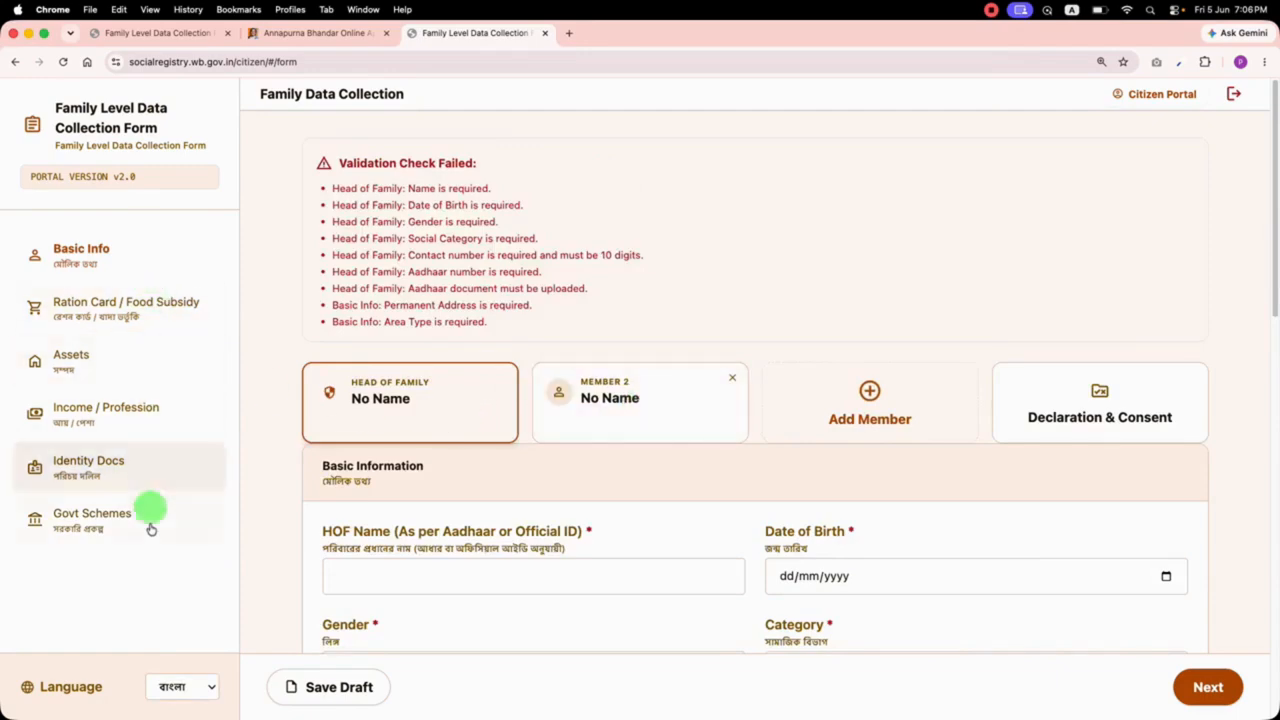
click(731, 379)
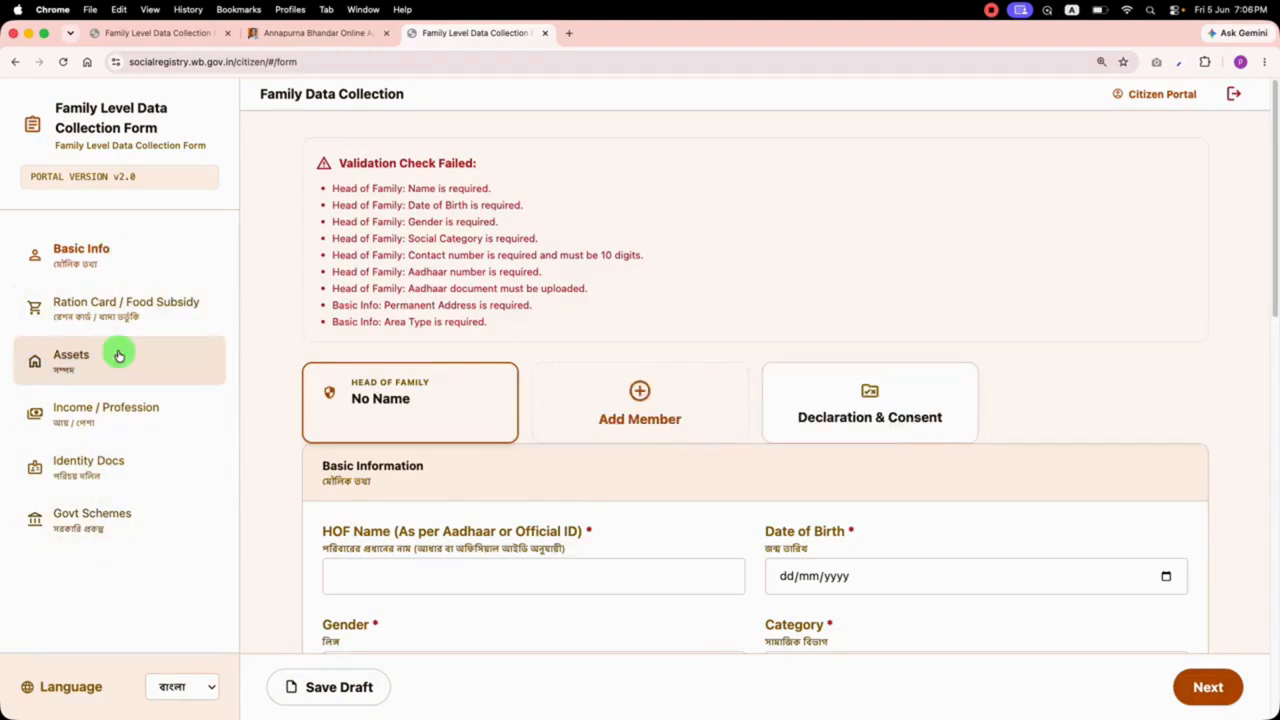
scroll(409, 394, down, 2)
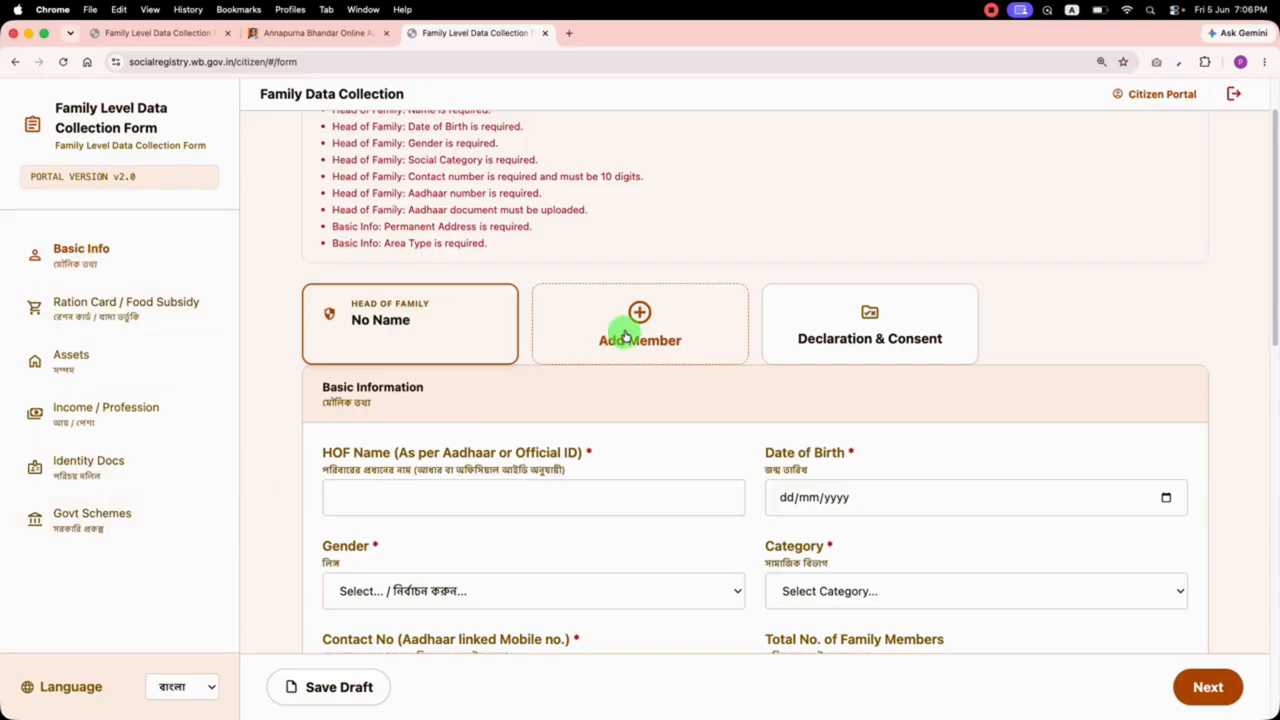
scroll(623, 337, down, 3)
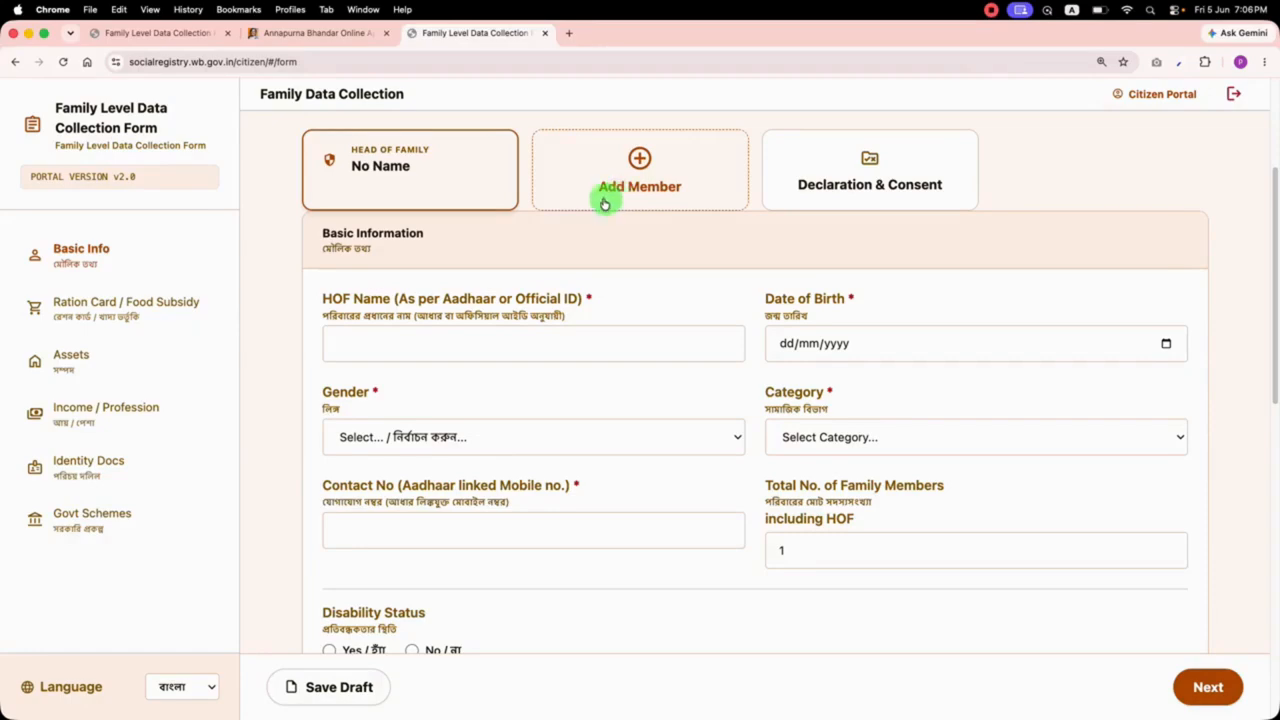
click(428, 166)
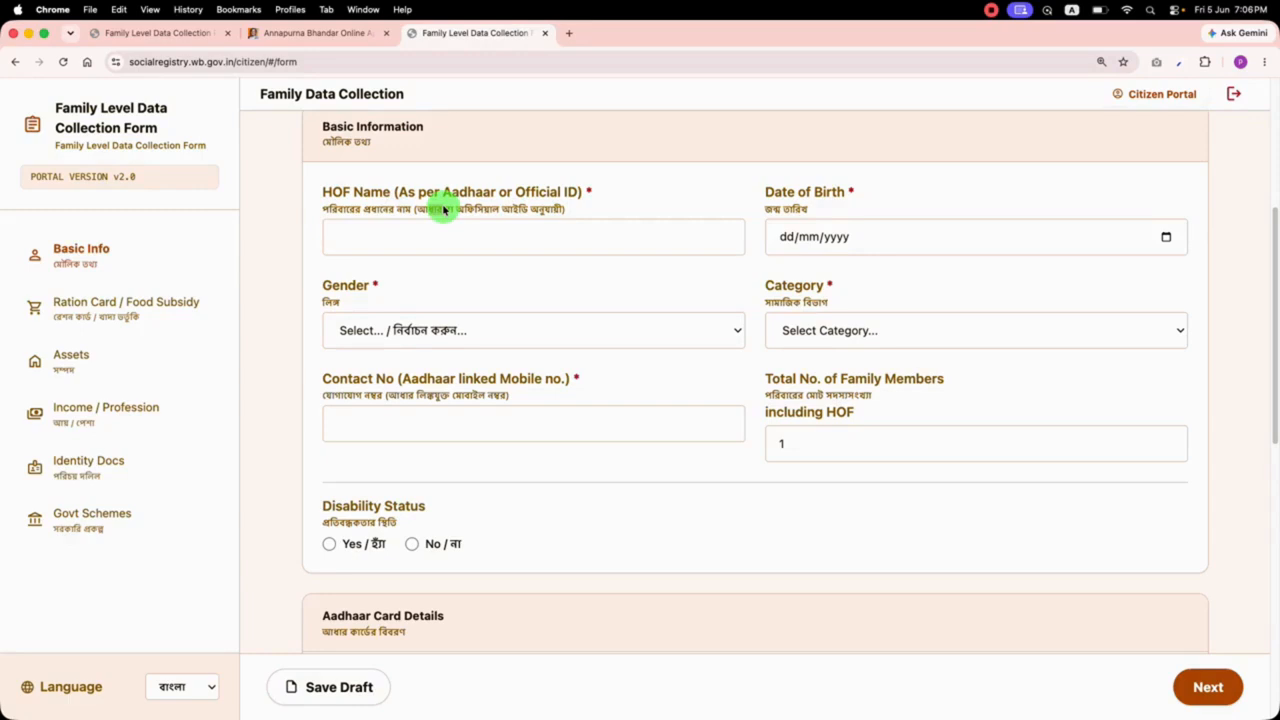
click(420, 241)
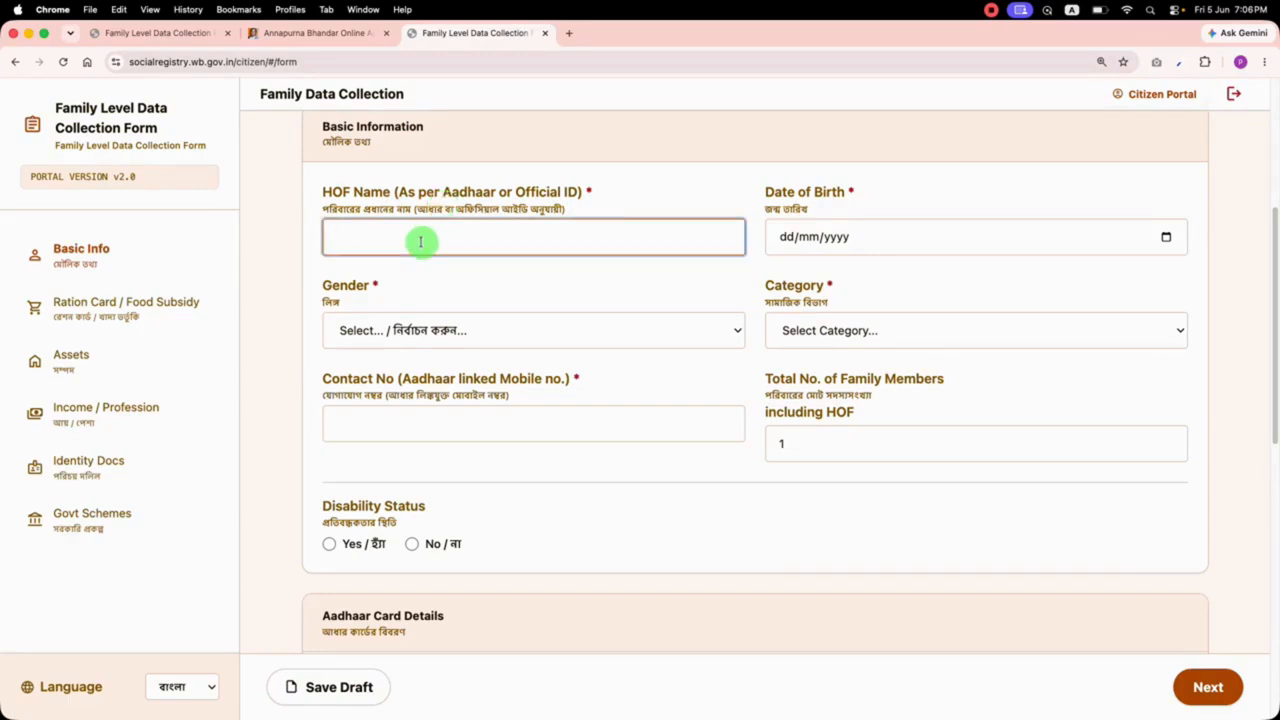
text(DEMO DEMO)
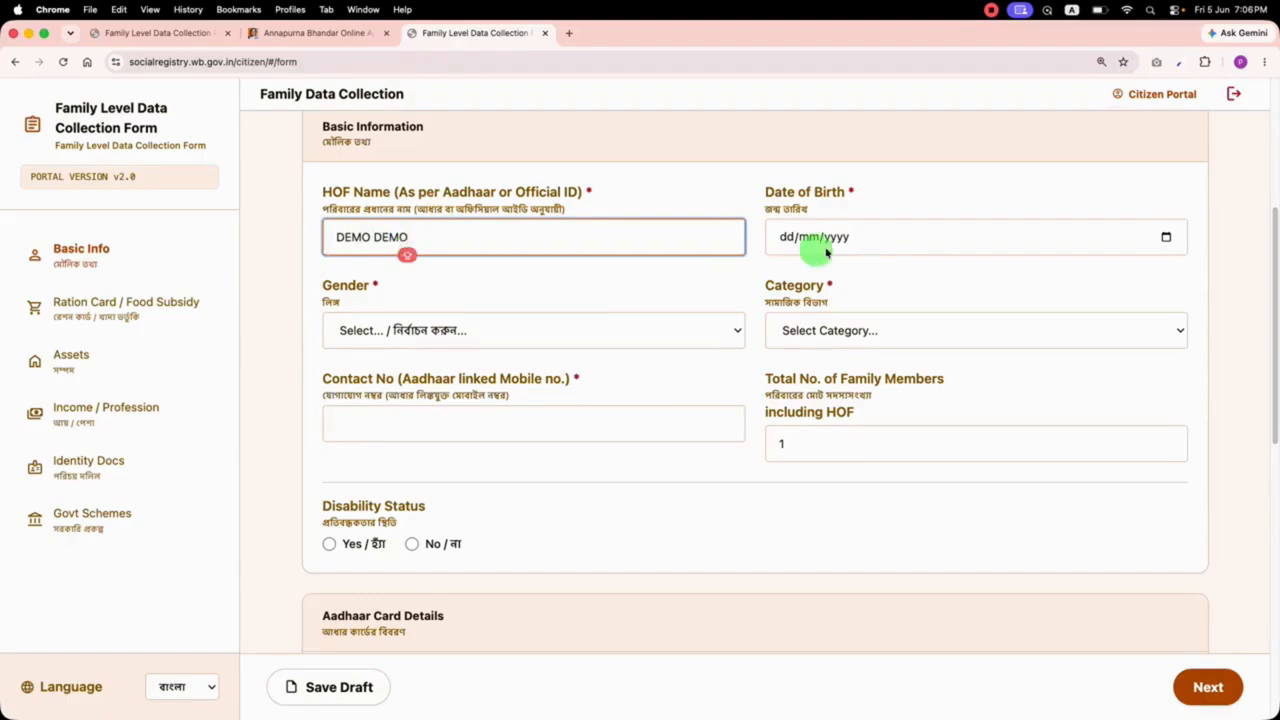
click(1167, 236)
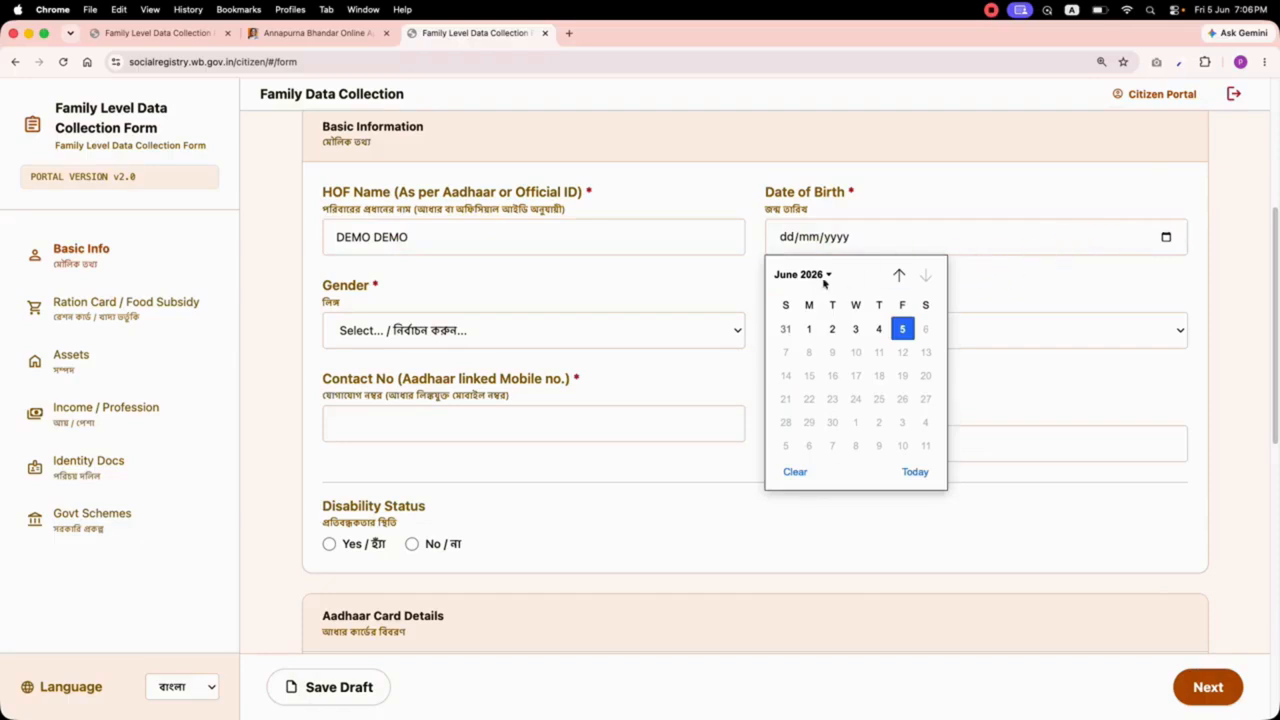
click(822, 276)
scroll(822, 343, up, 20)
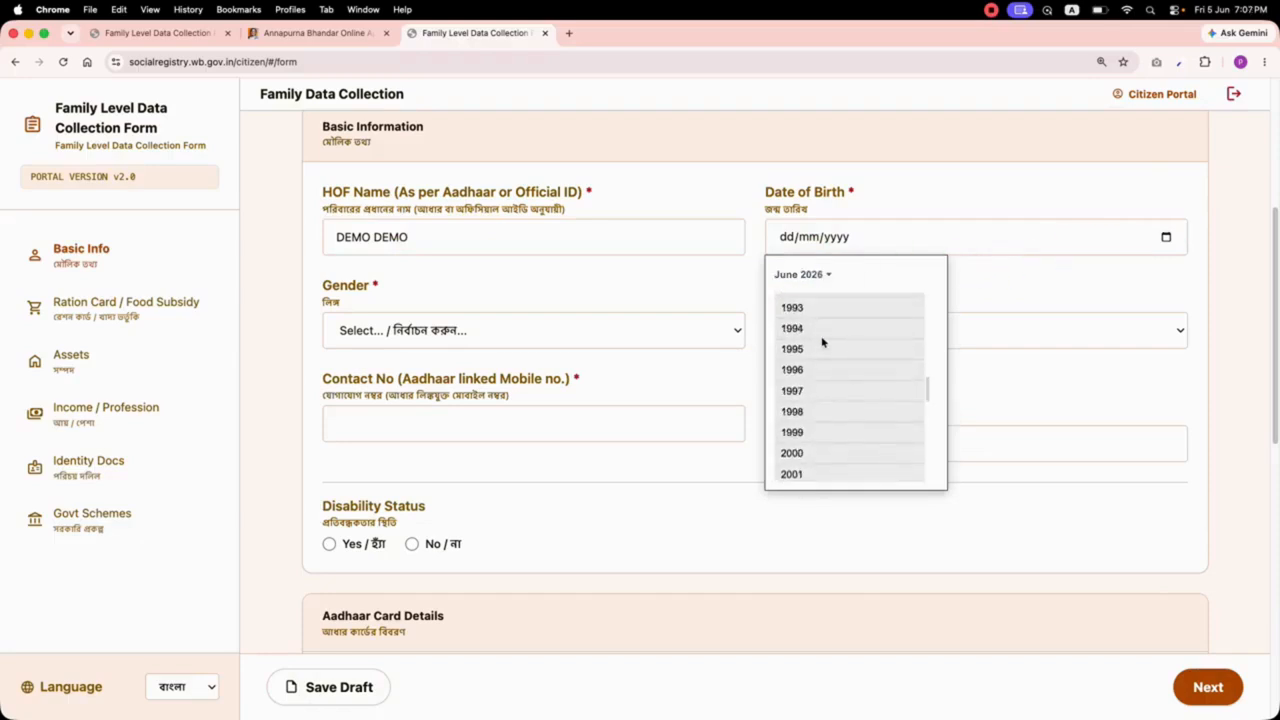
scroll(822, 343, up, 10)
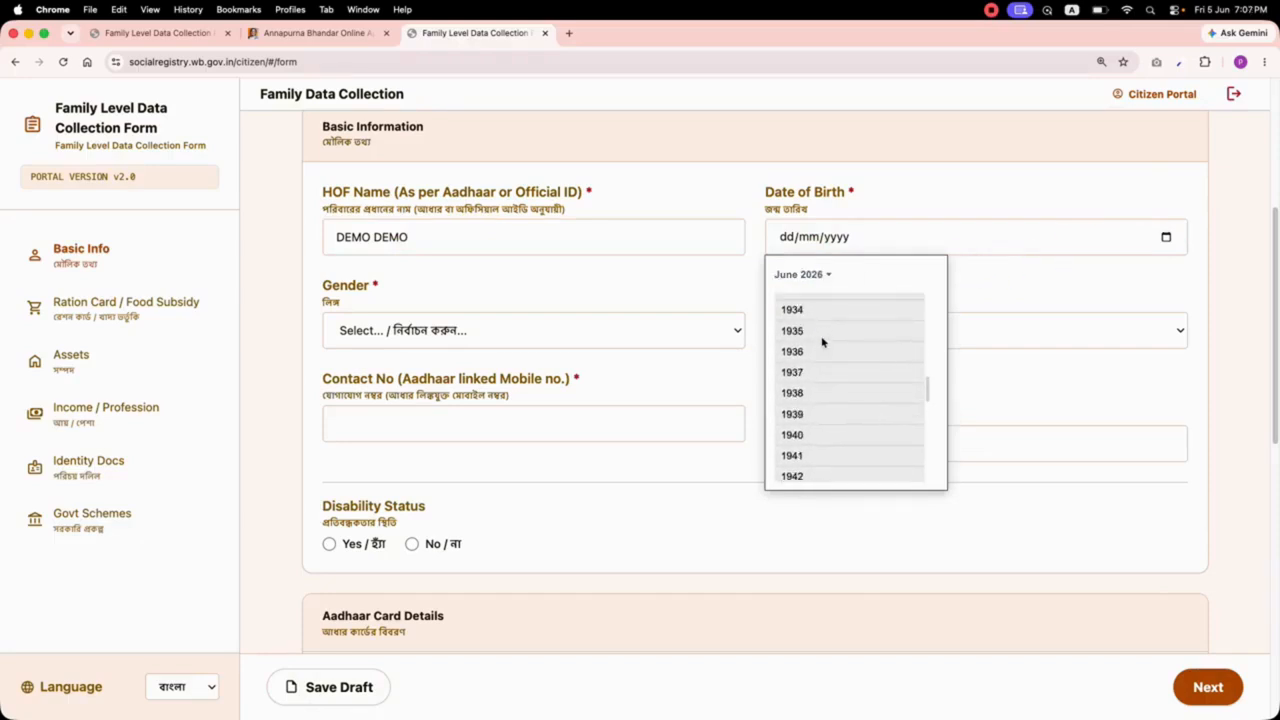
scroll(823, 380, down, 5)
scroll(822, 397, down, 5)
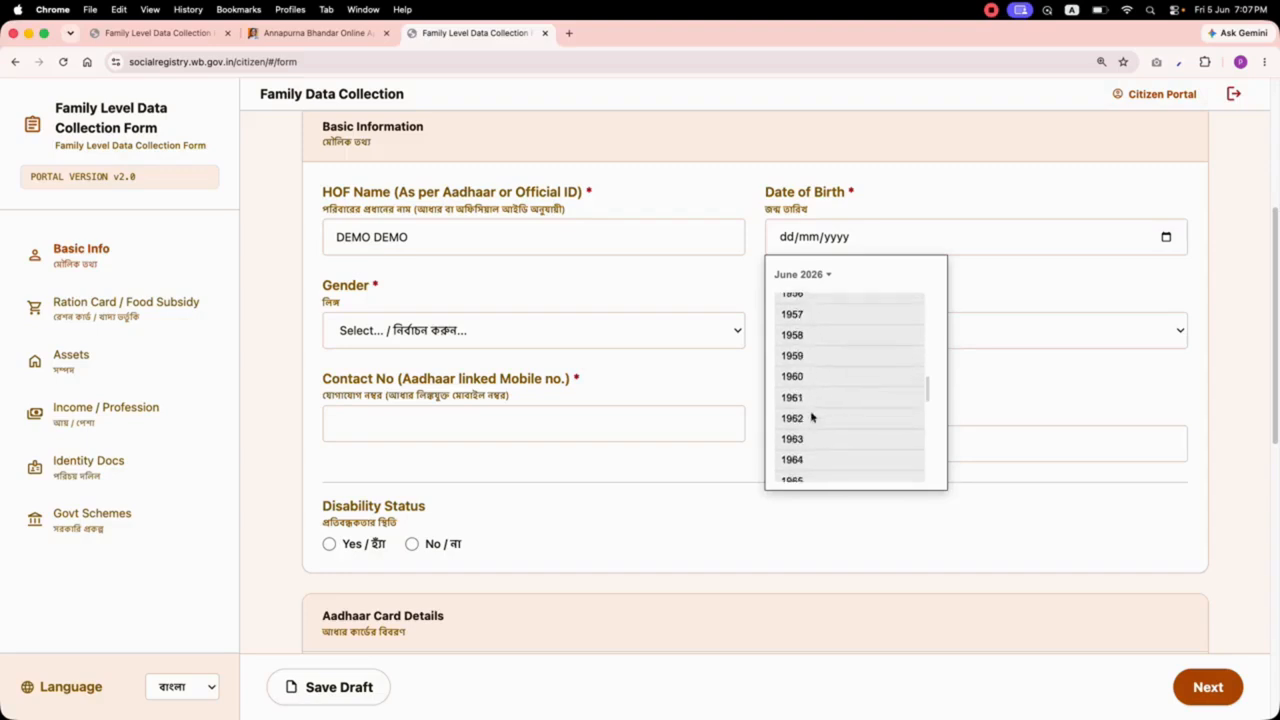
click(809, 421)
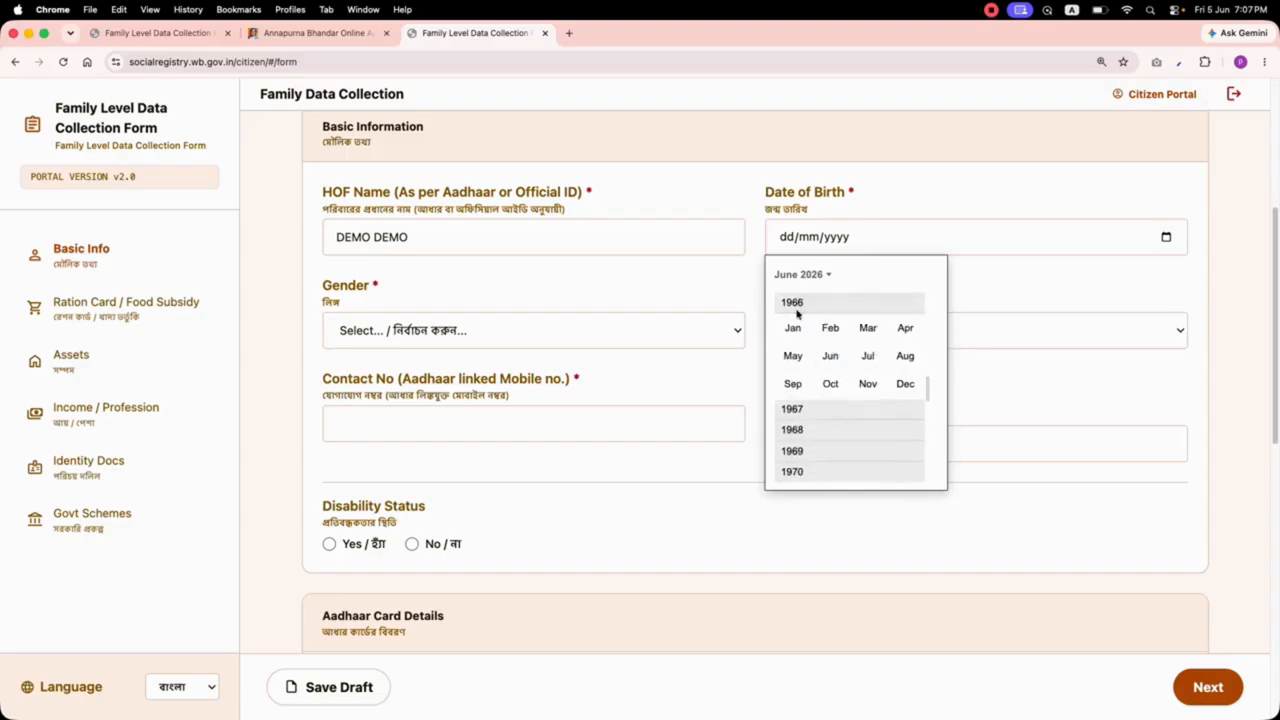
click(831, 358)
click(832, 352)
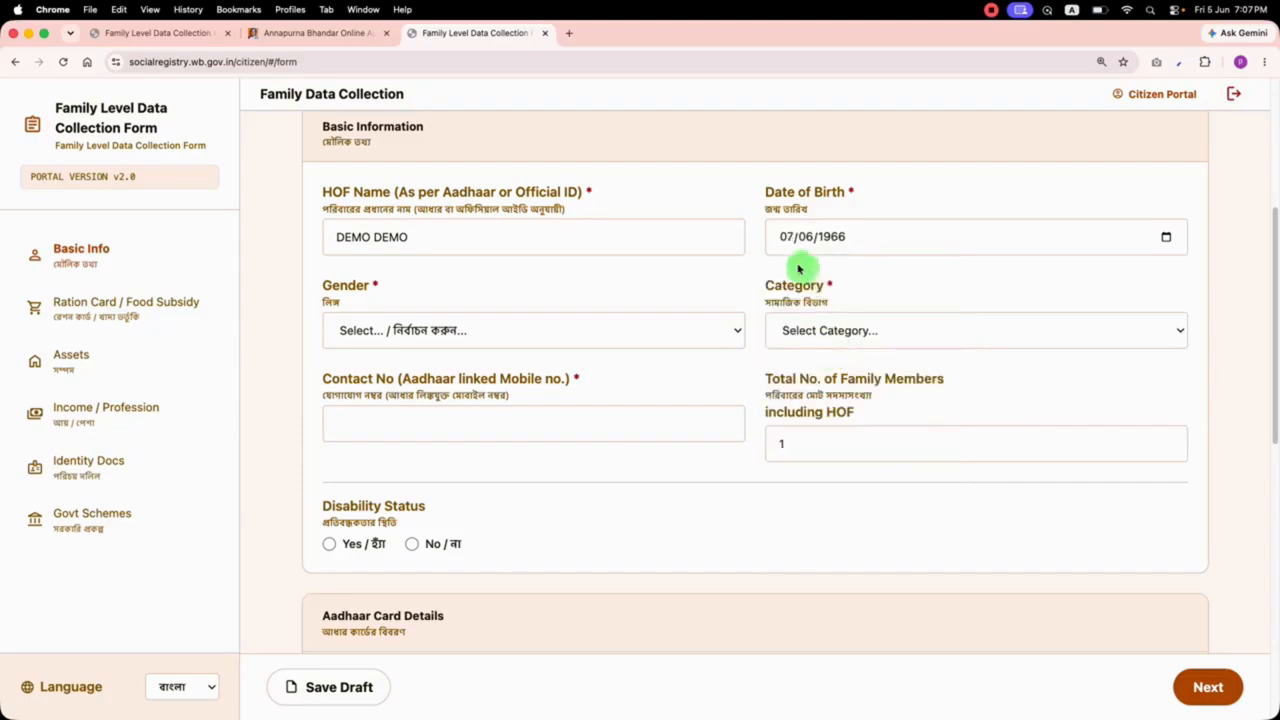
Step: Set gender to Male and change the category from SC to UR (Unreserved Category)
click(499, 335)
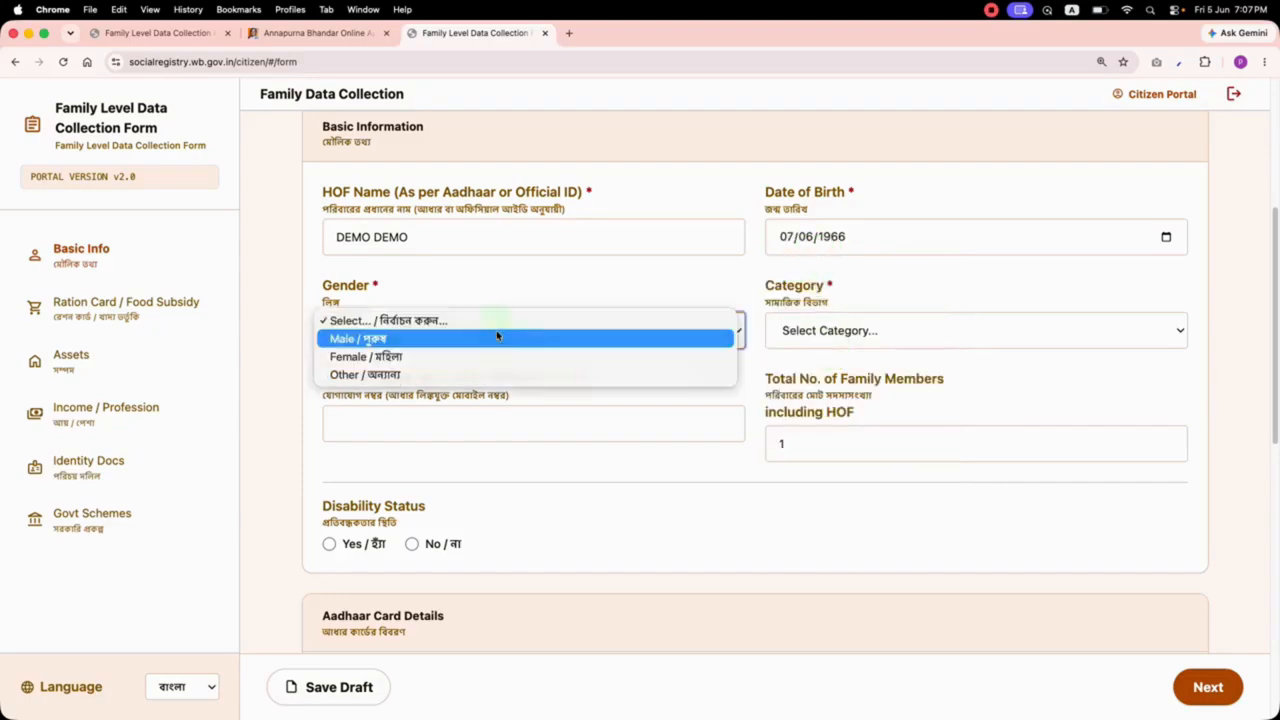
click(396, 340)
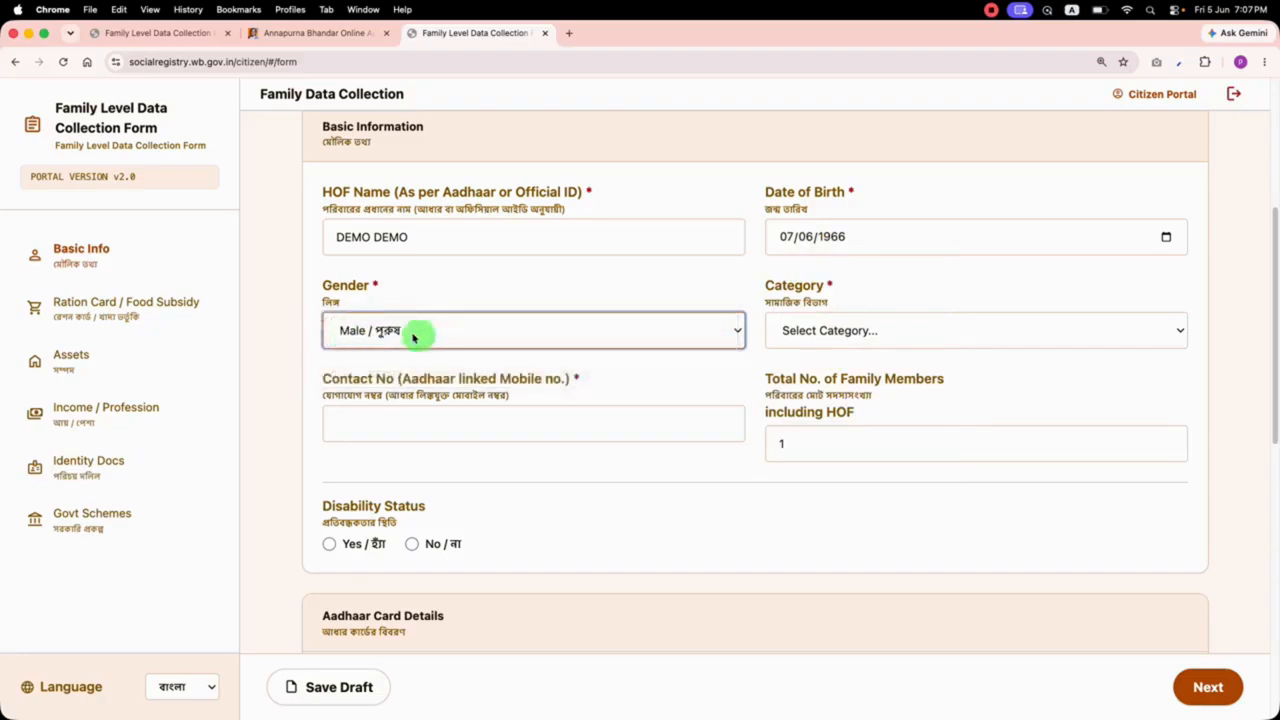
scroll(420, 212, up, 3)
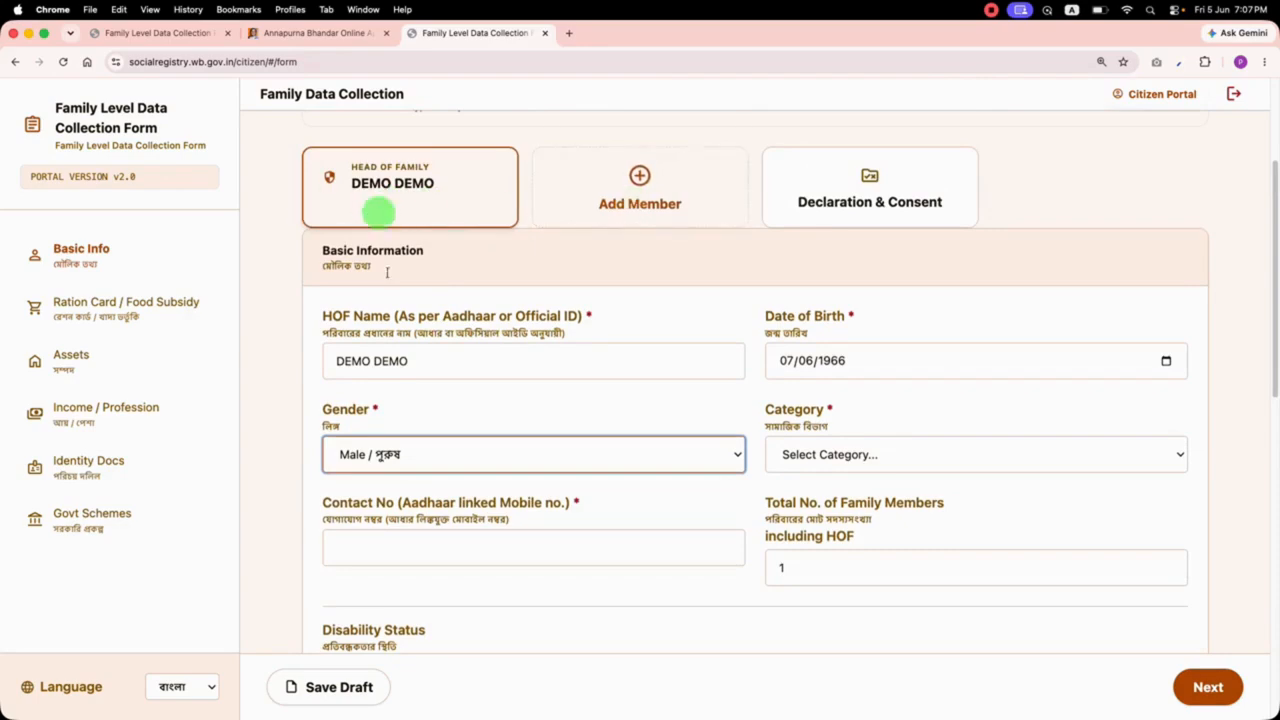
scroll(466, 411, down, 3)
click(829, 300)
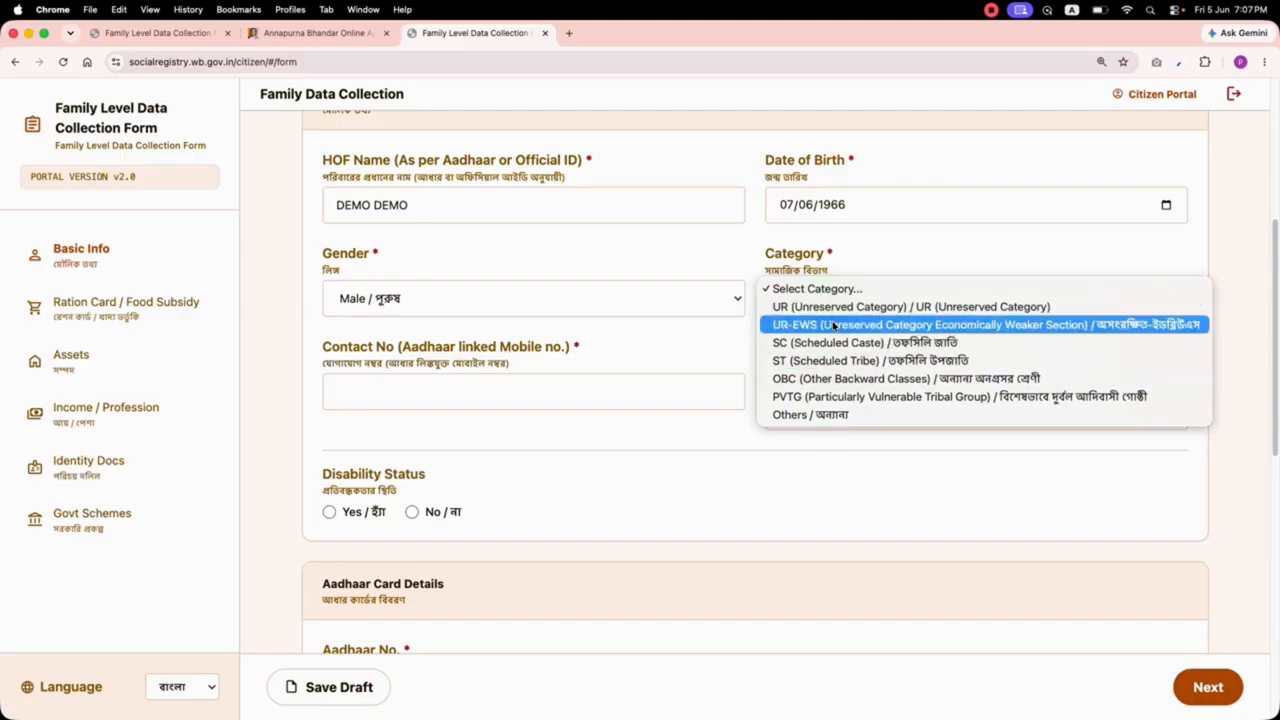
click(829, 343)
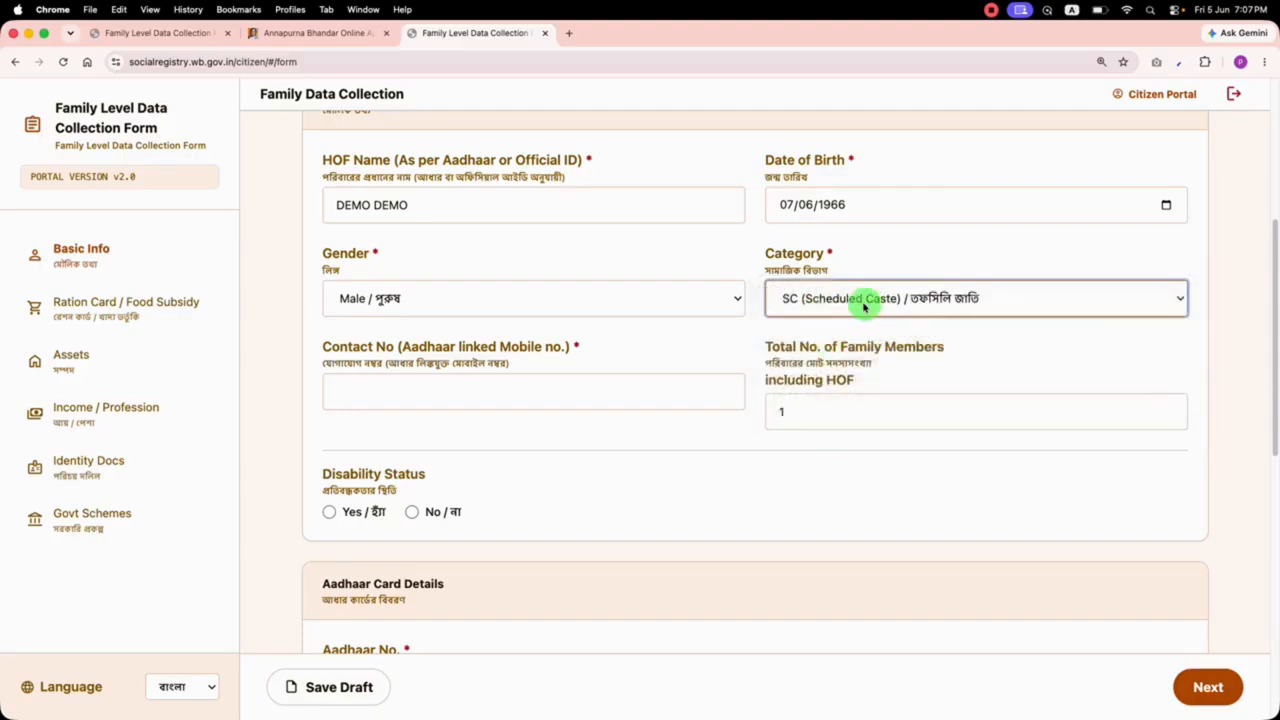
click(864, 306)
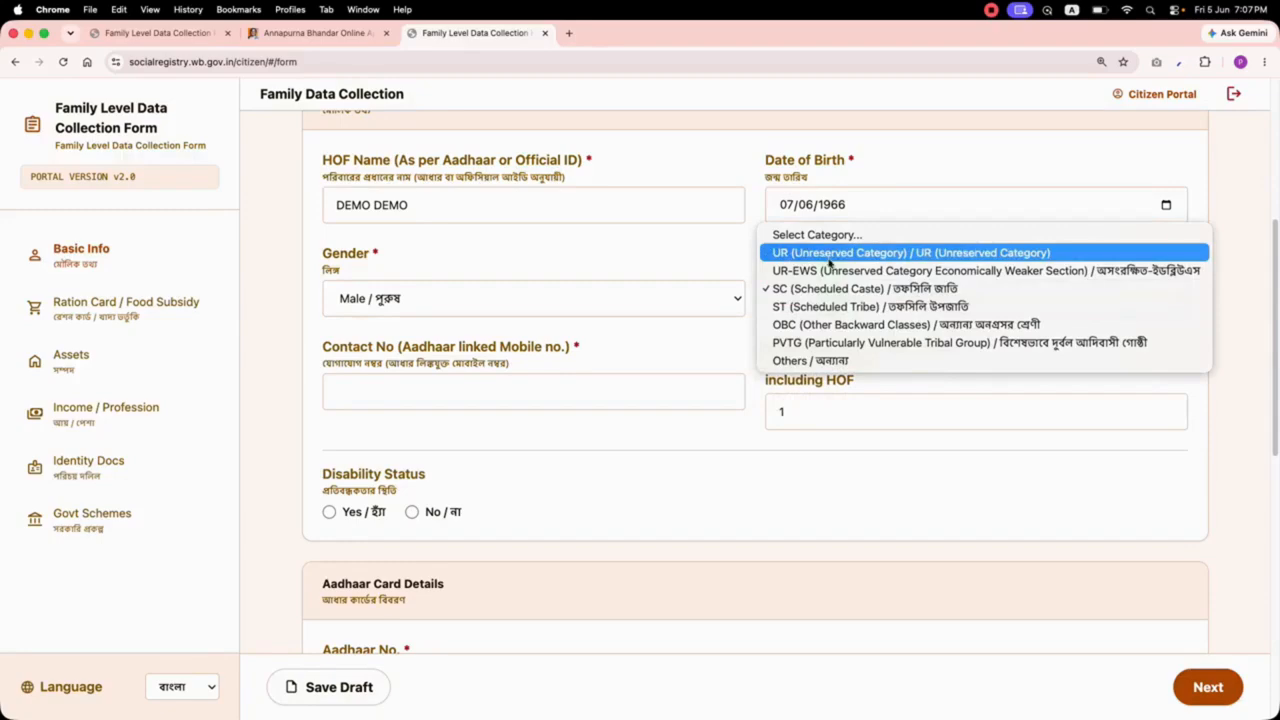
click(828, 256)
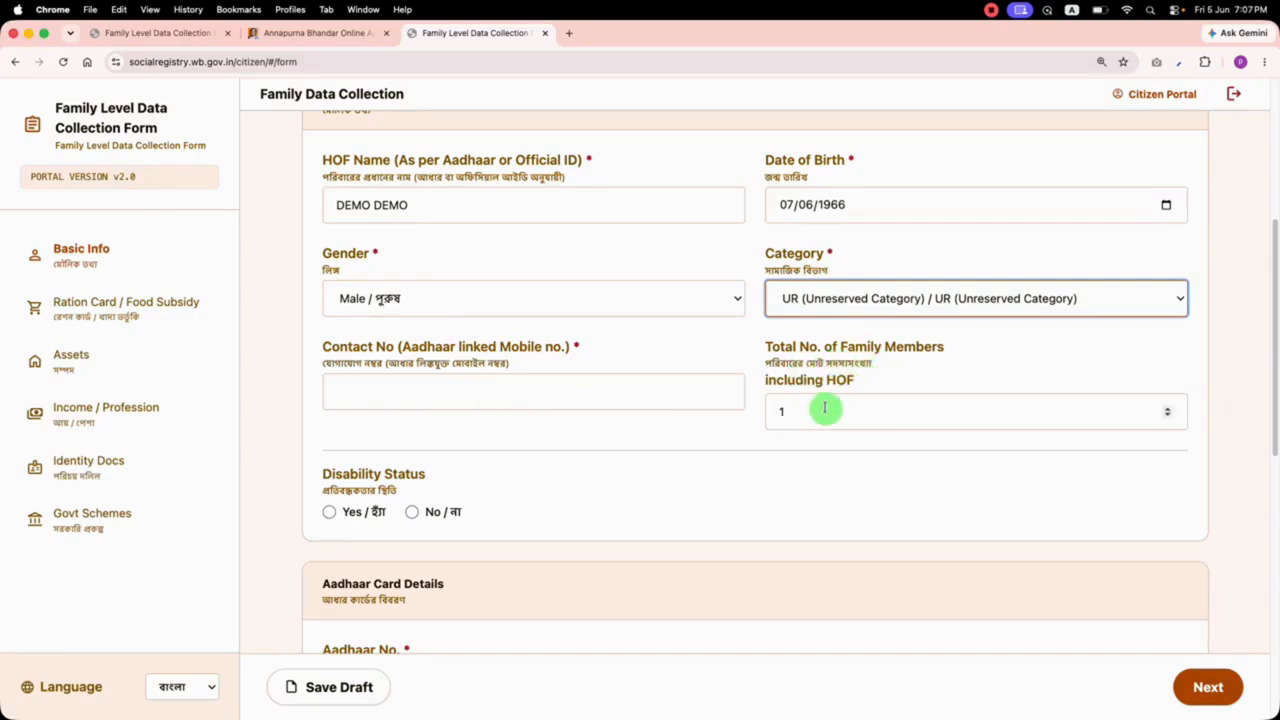
Step: Try 5 and then 10 in the Total No. of Family Members field
scroll(825, 408, up, 3)
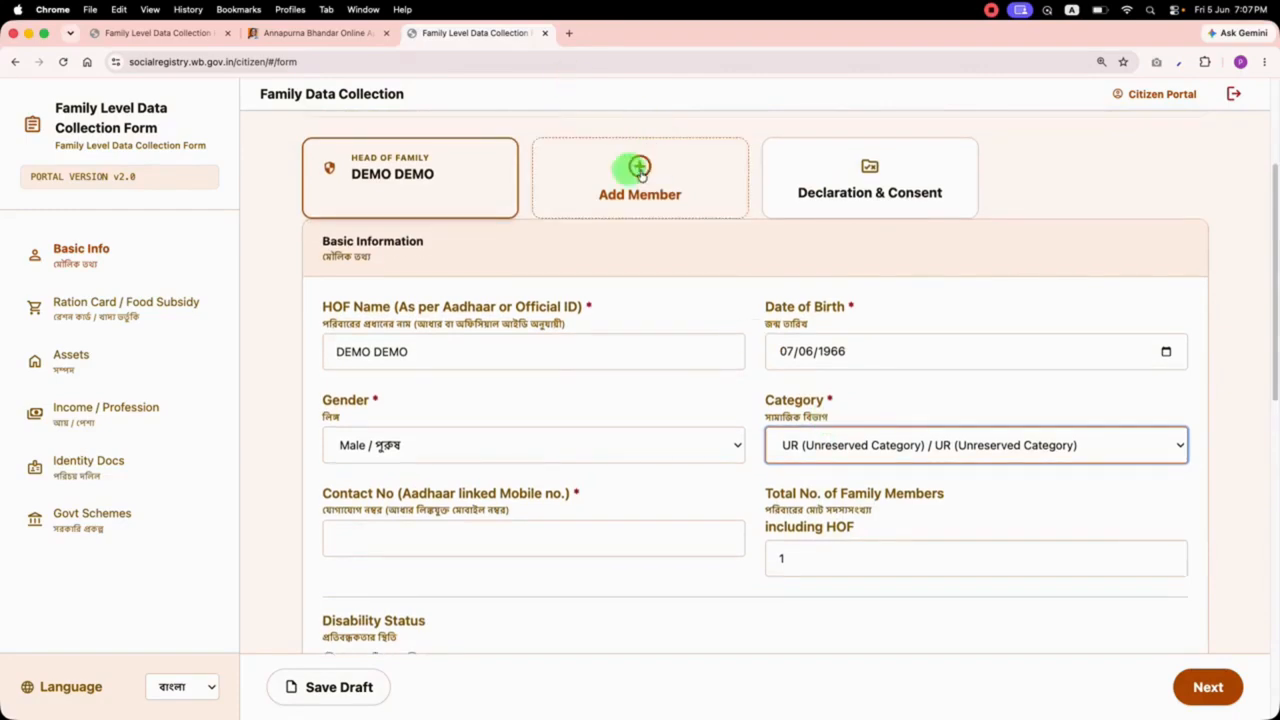
click(798, 566)
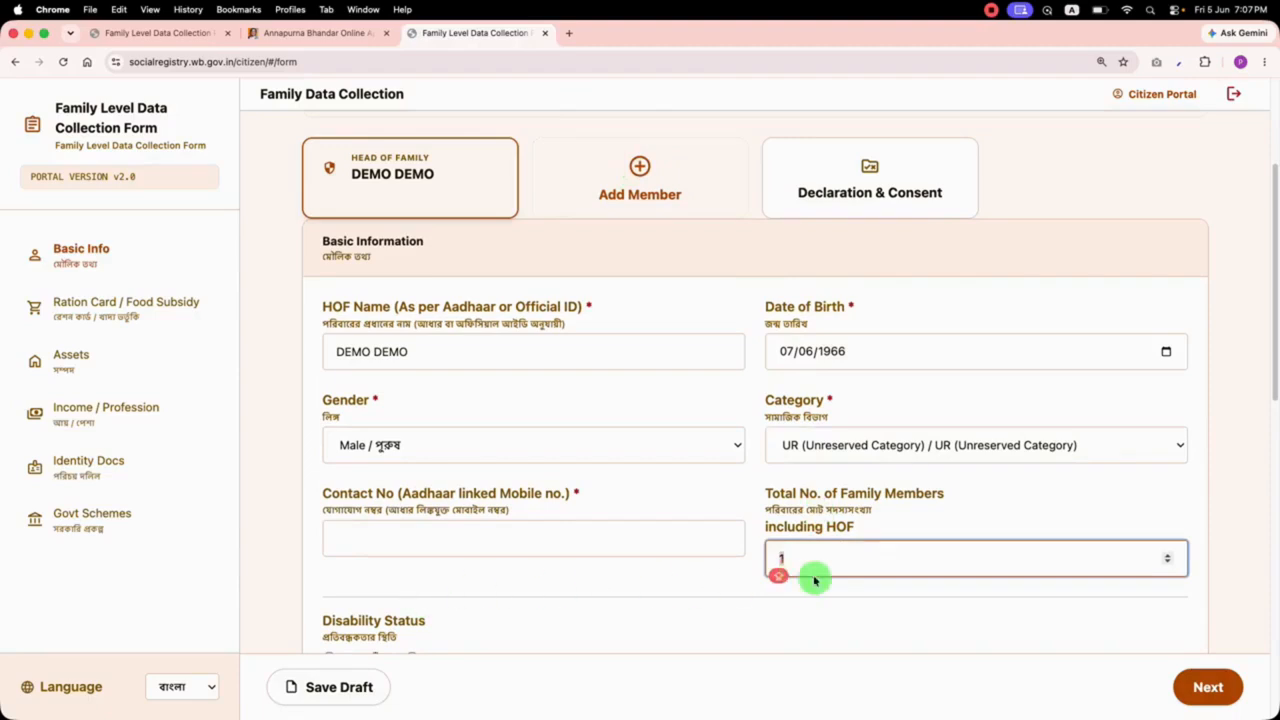
scroll(780, 536, down, 1)
text(5)
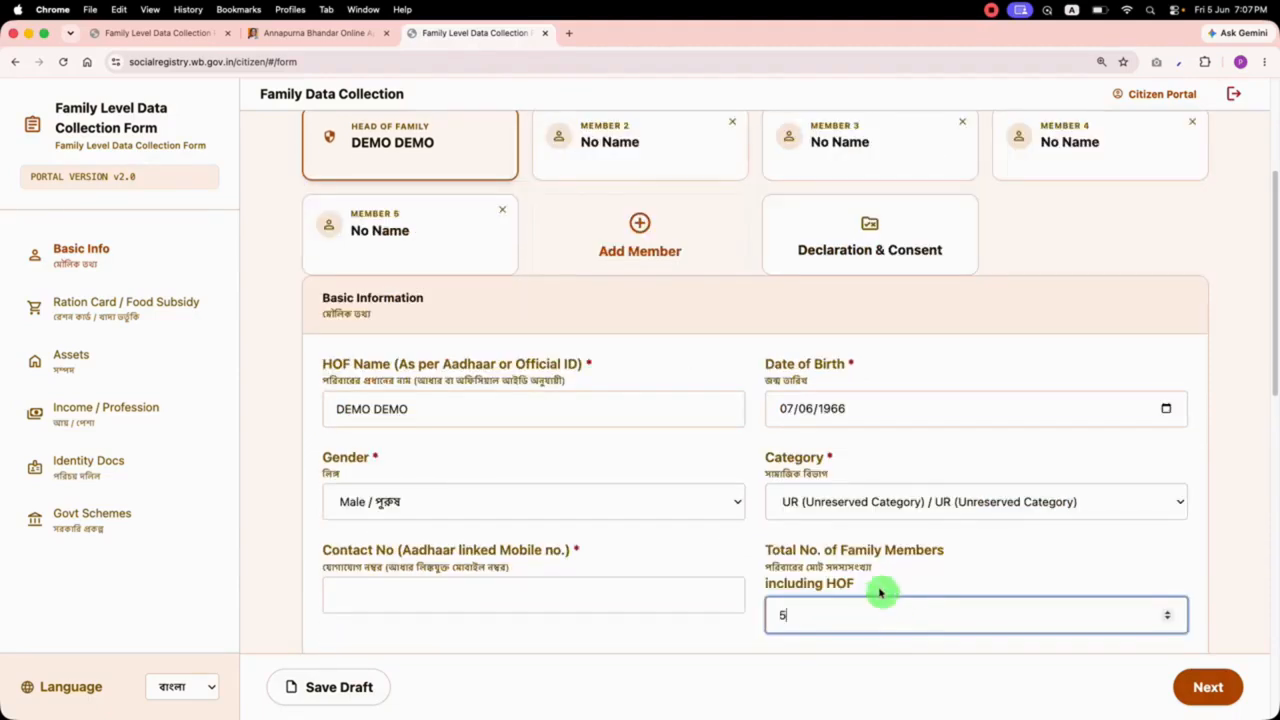
click(818, 614)
scroll(817, 614, up, 2)
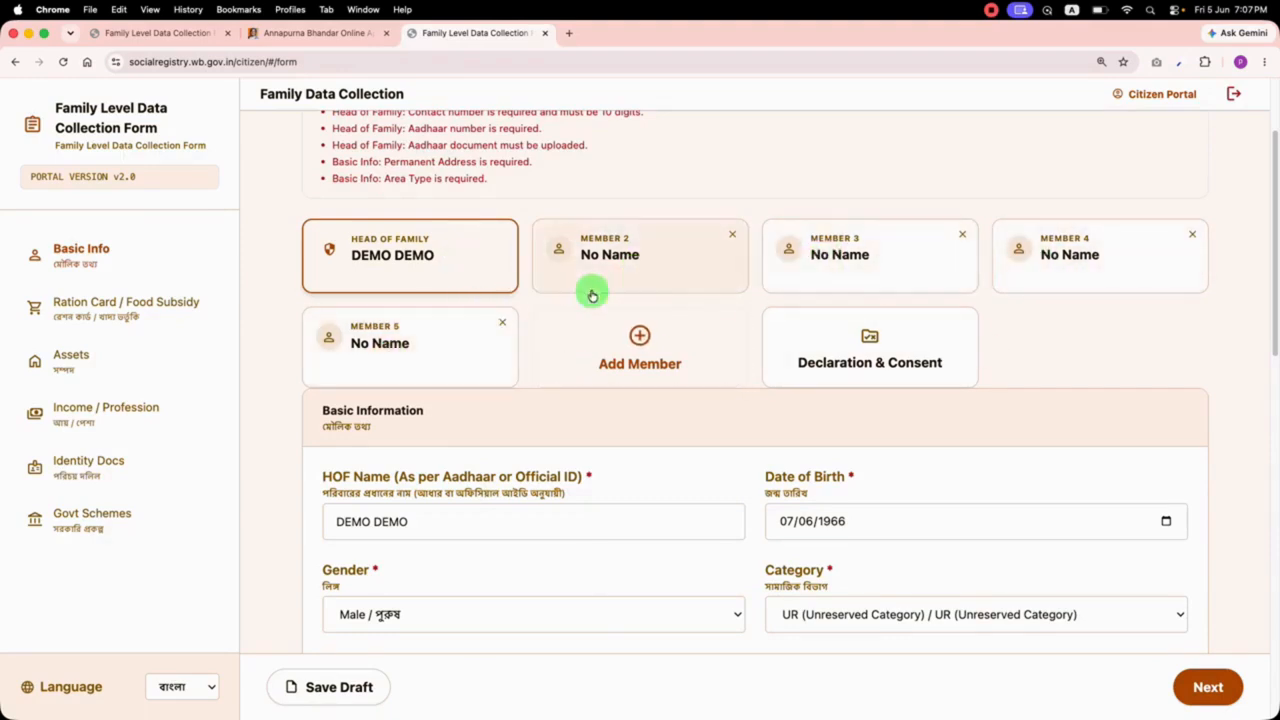
scroll(709, 477, down, 3)
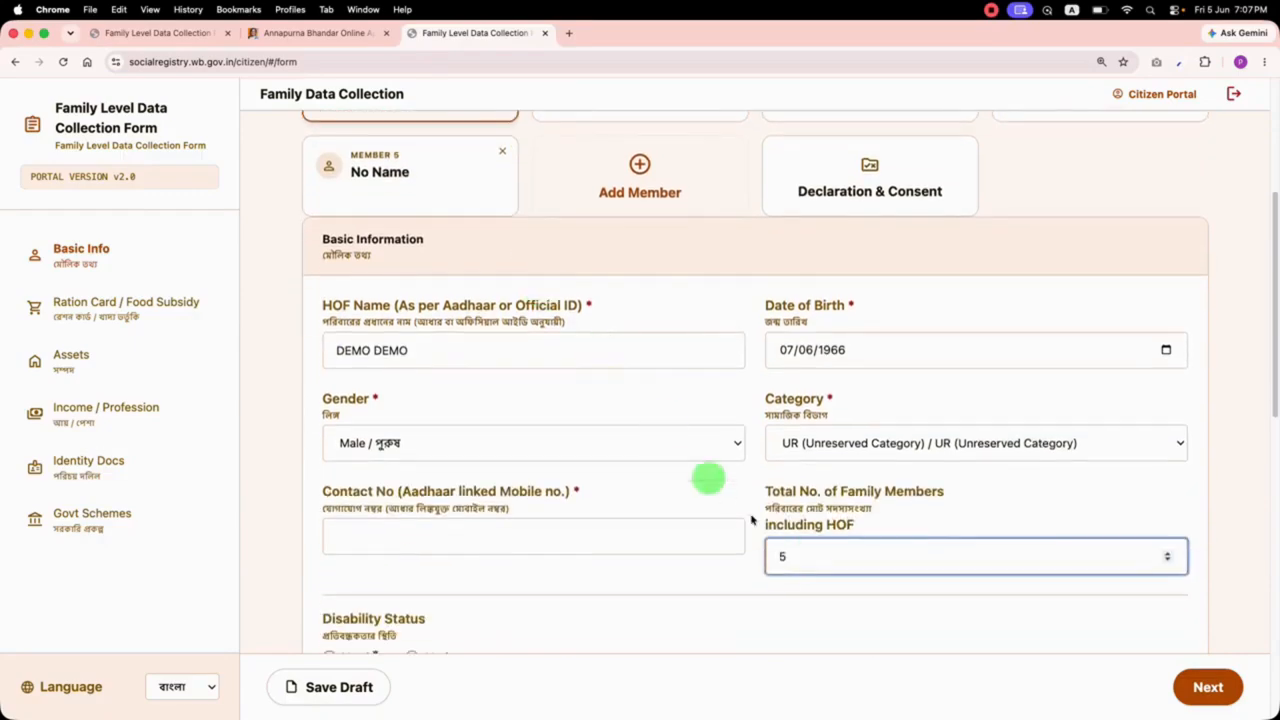
key(BackSpace)
text(1)
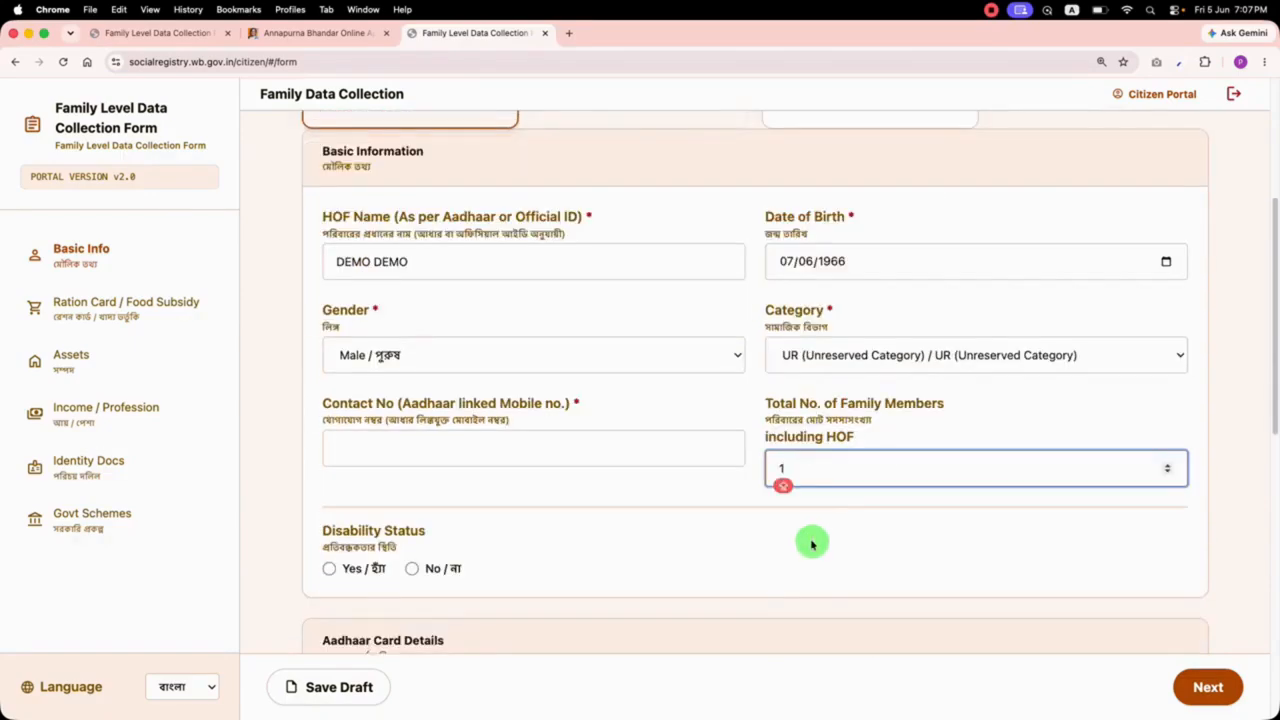
text(0)
Step: Replace the family member count with 3, adding Member 2 and Member 3 cards
scroll(827, 643, up, 3)
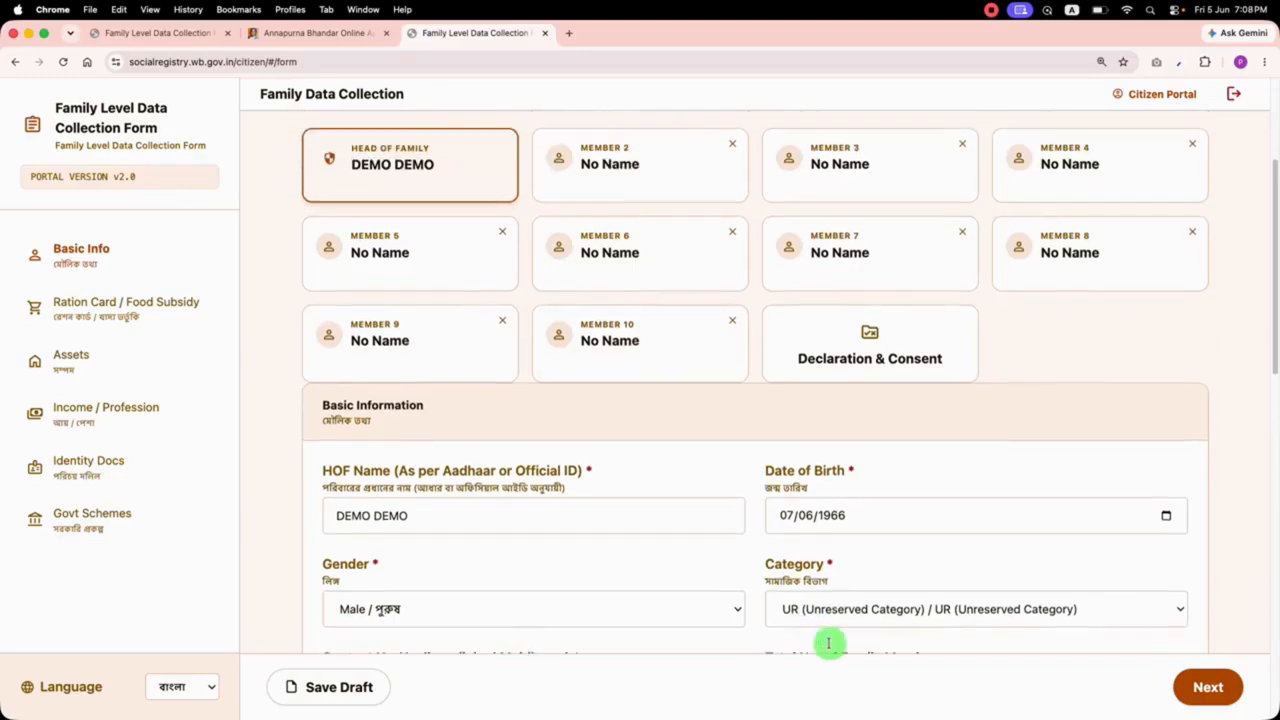
scroll(857, 525, down, 4)
double_click(832, 560)
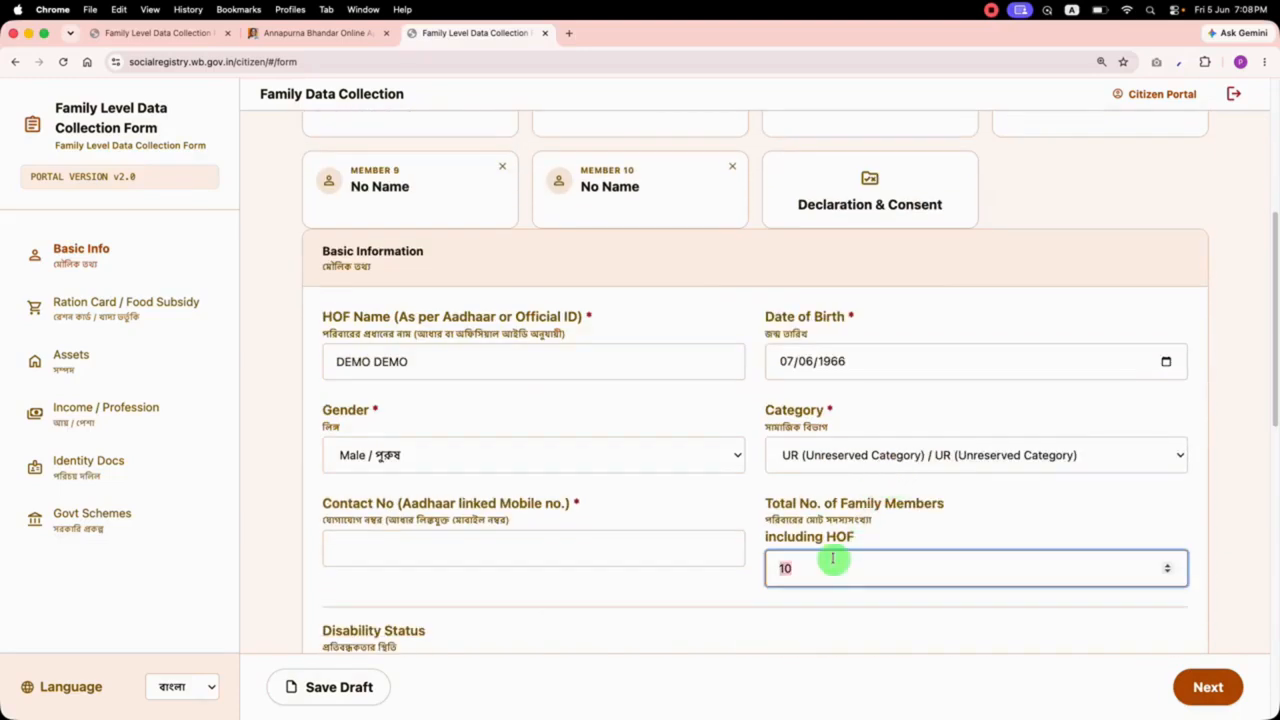
text(3)
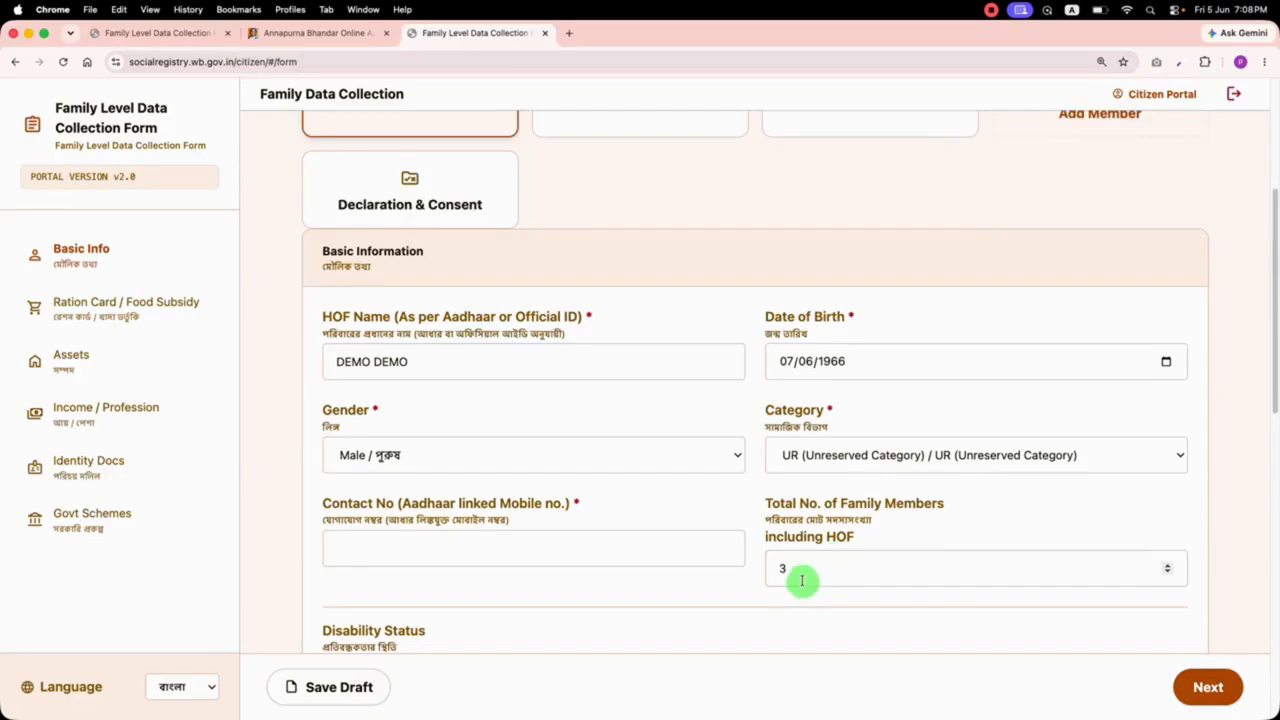
scroll(553, 389, up, 3)
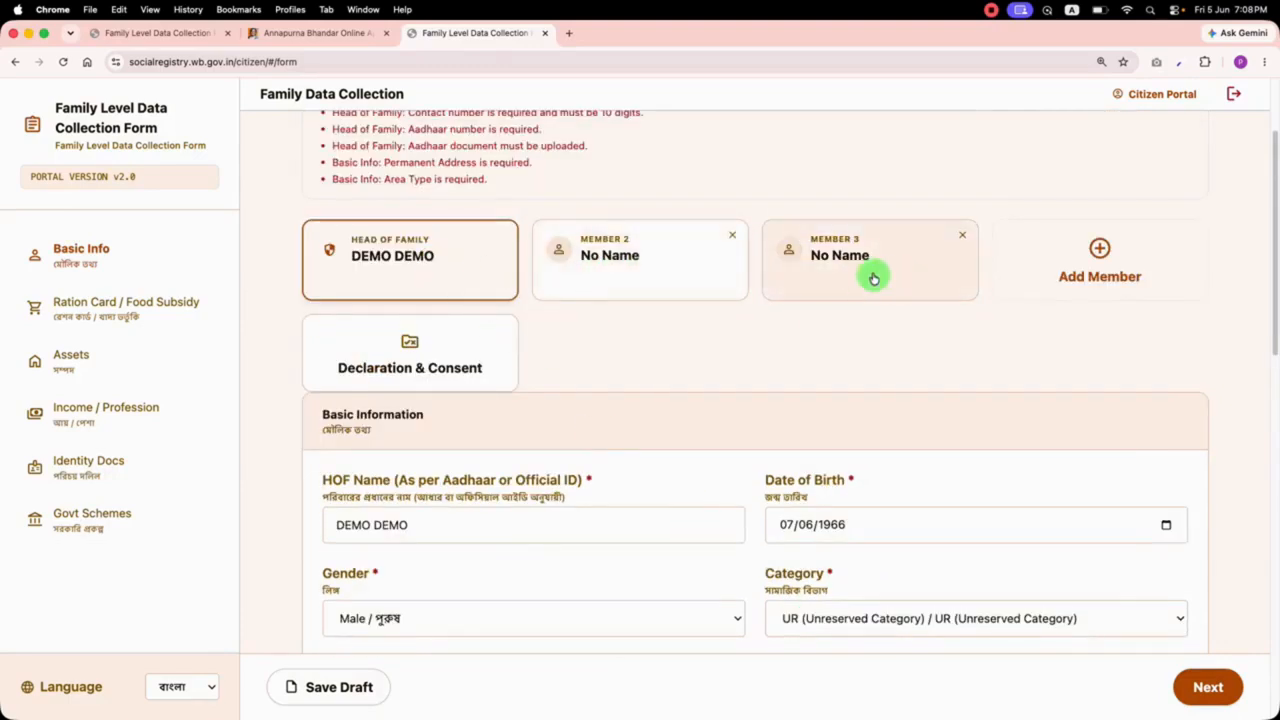
scroll(690, 325, down, 3)
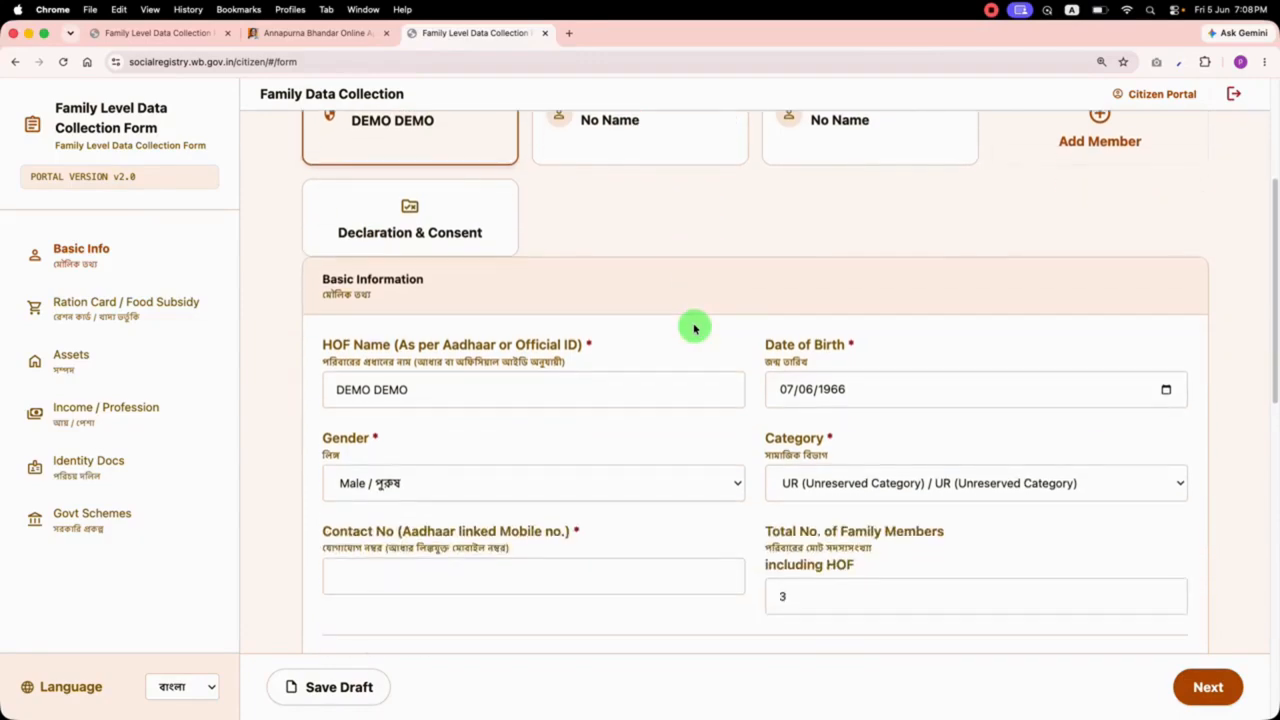
scroll(693, 328, down, 6)
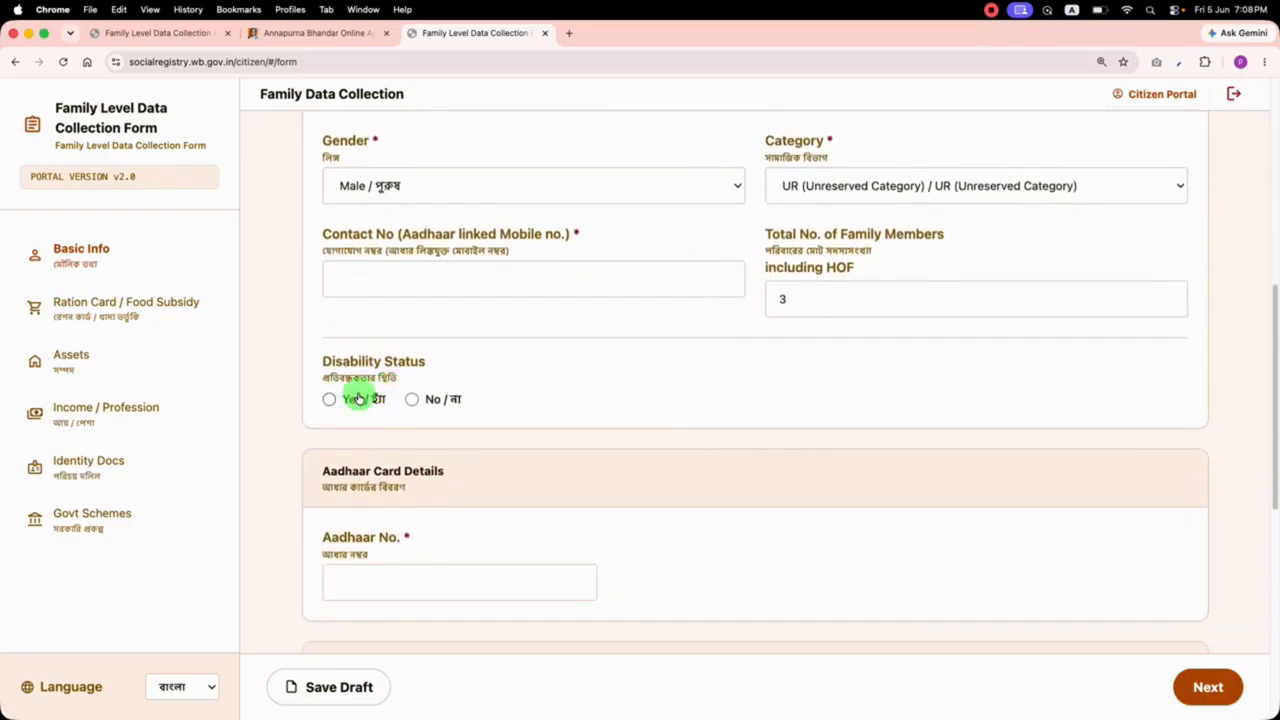
Step: Check the 50KB - 200KB certificate limit under Disability Yes, then set Disability Status to No
click(332, 399)
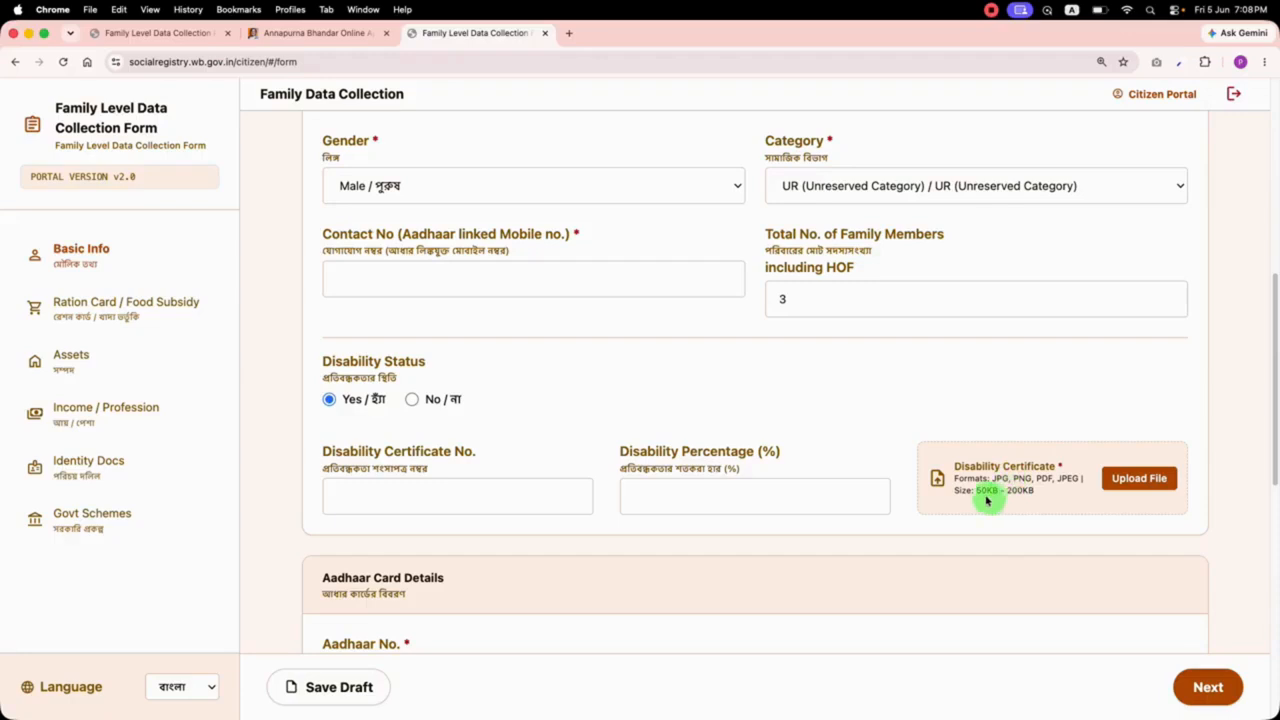
drag(977, 490, 1028, 492)
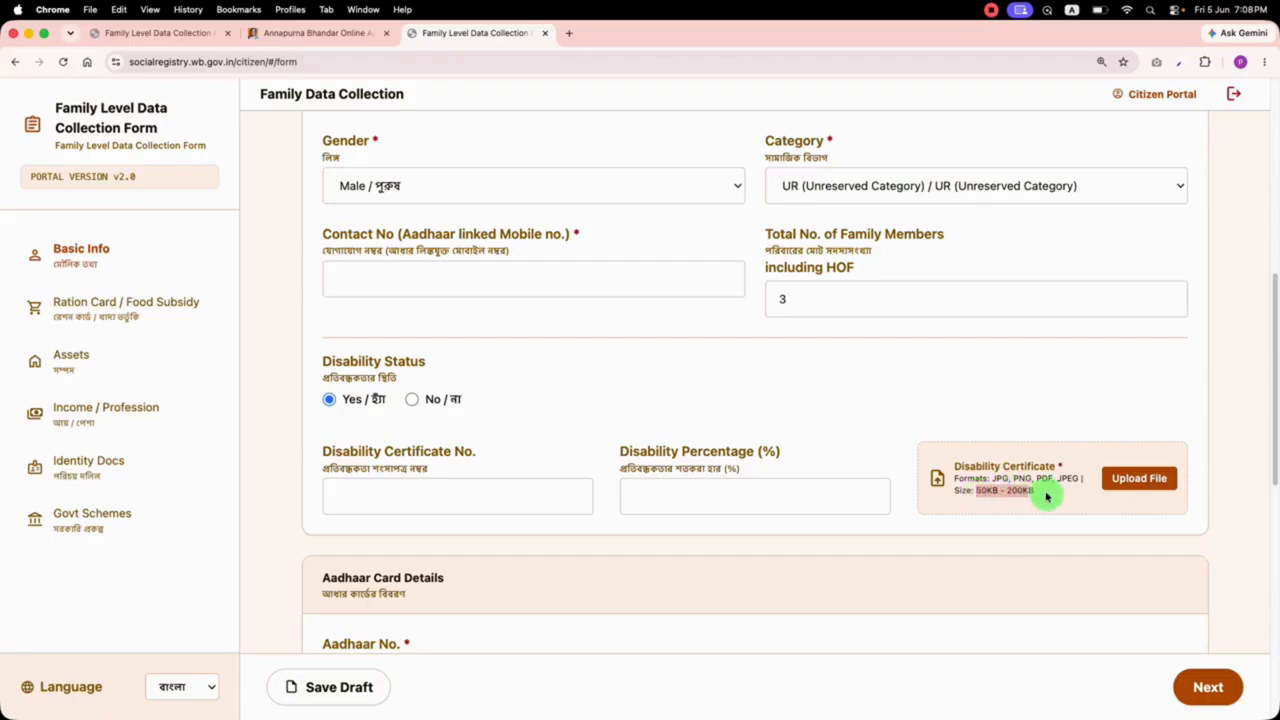
click(1044, 493)
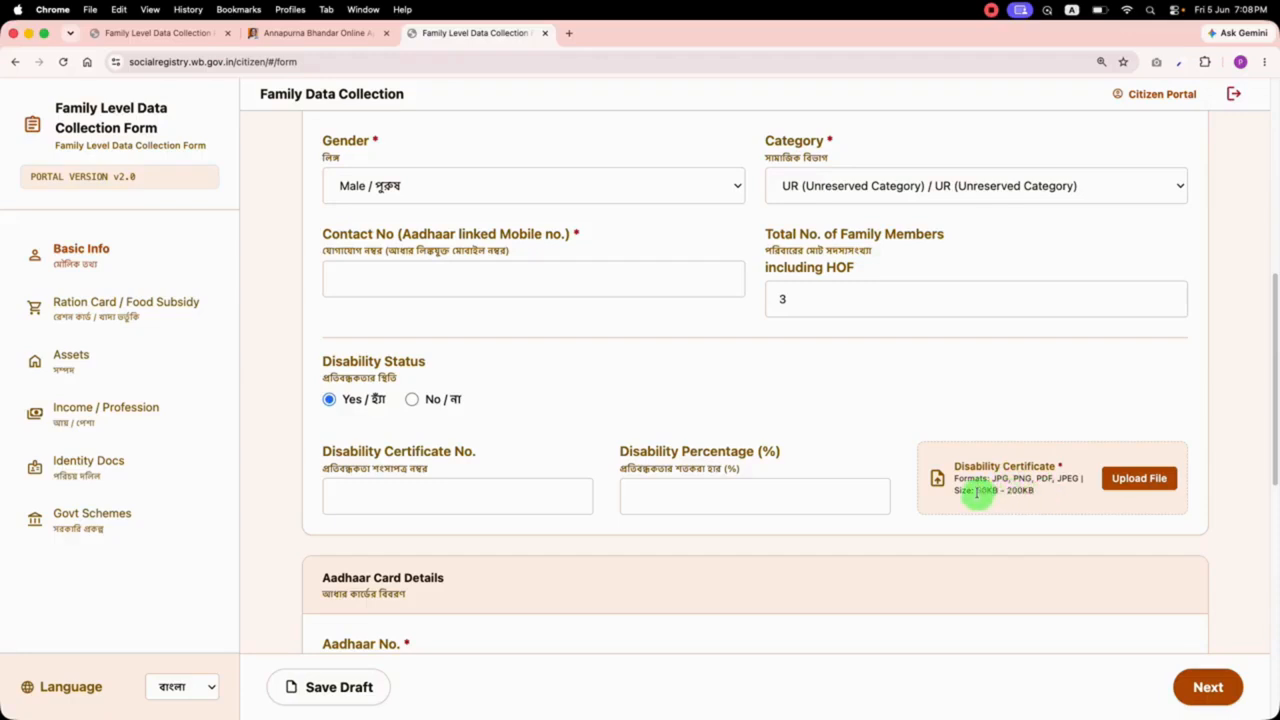
drag(977, 492, 1038, 492)
click(1037, 496)
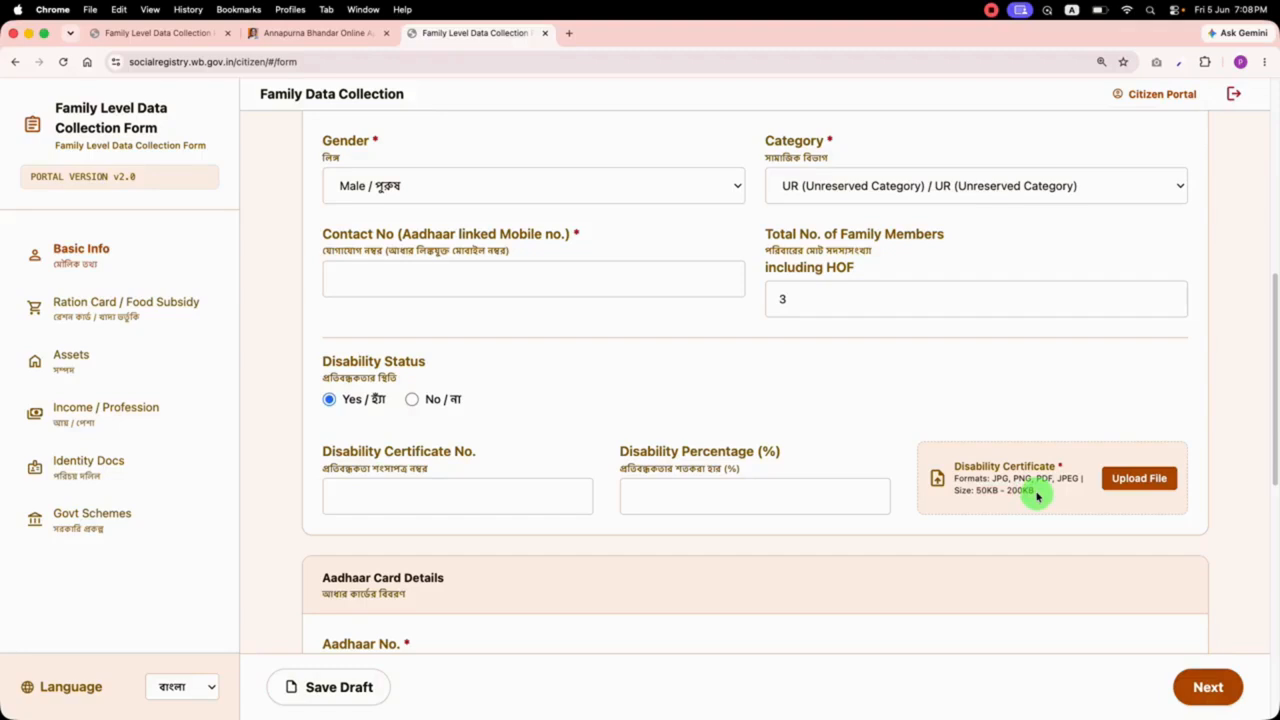
click(410, 399)
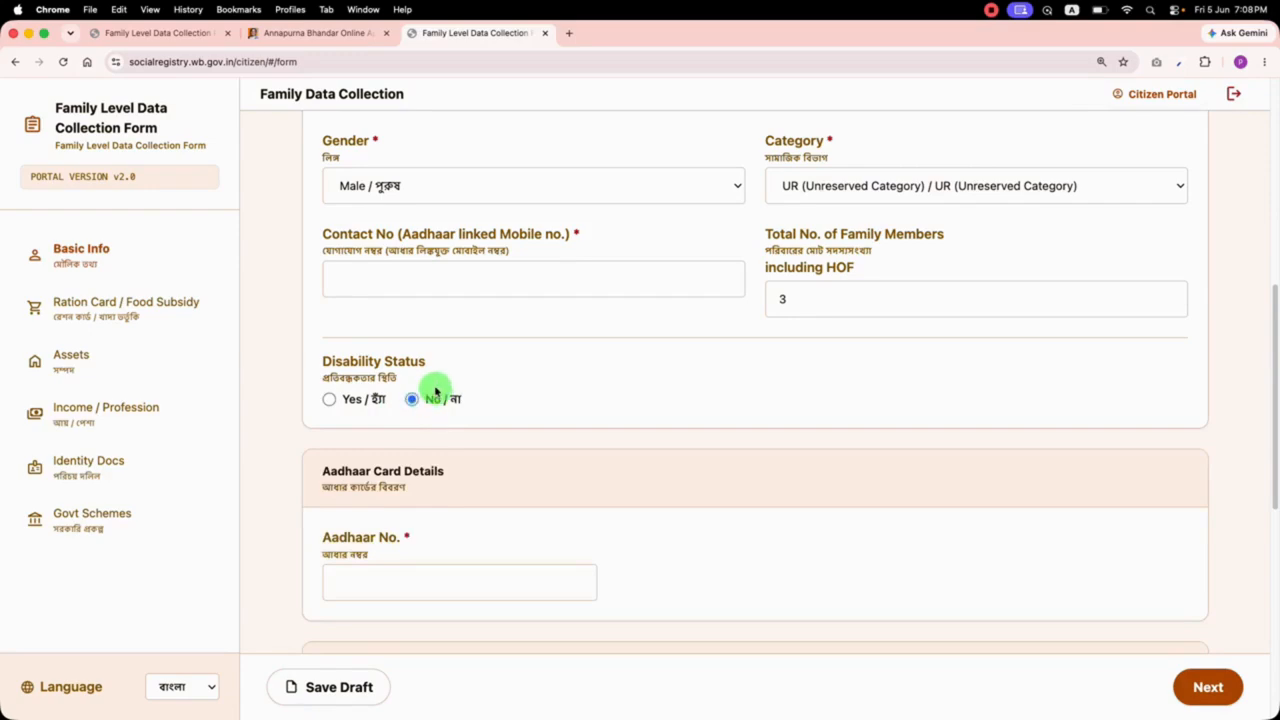
scroll(440, 395, down, 3)
click(417, 446)
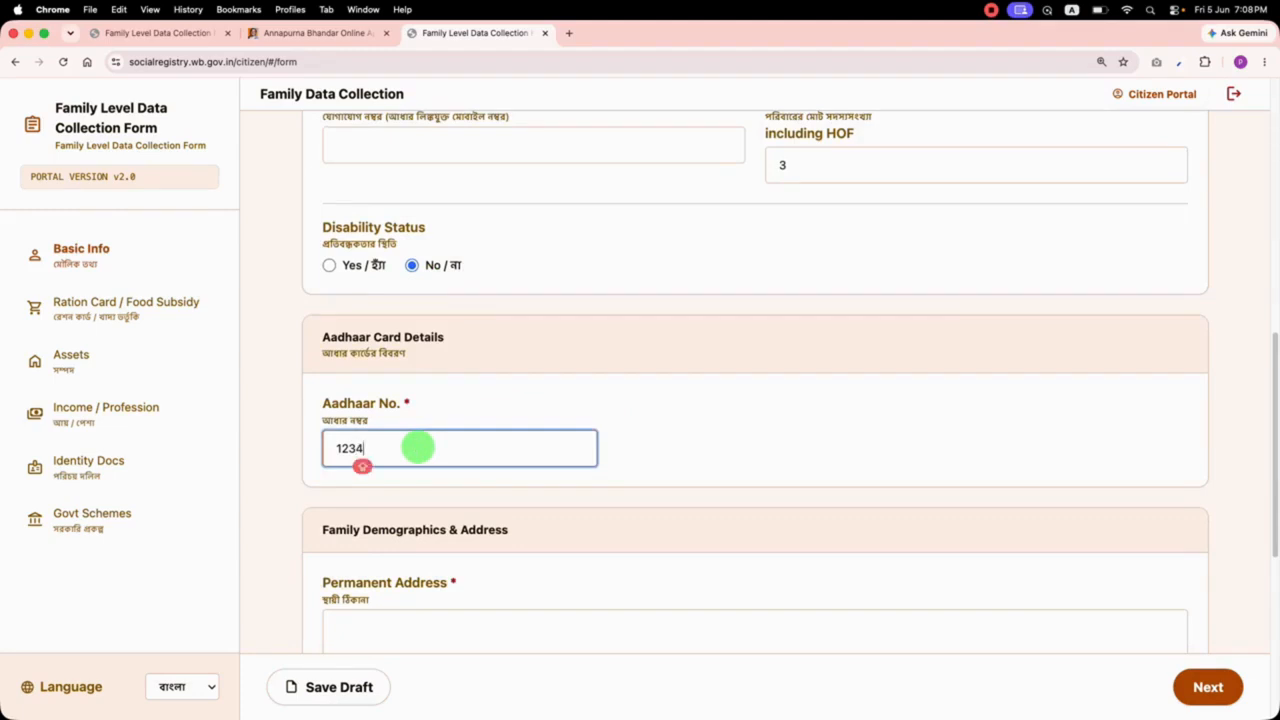
Step: Enter the full 12-digit Aadhaar number and move down to the address section
text(123412341234)
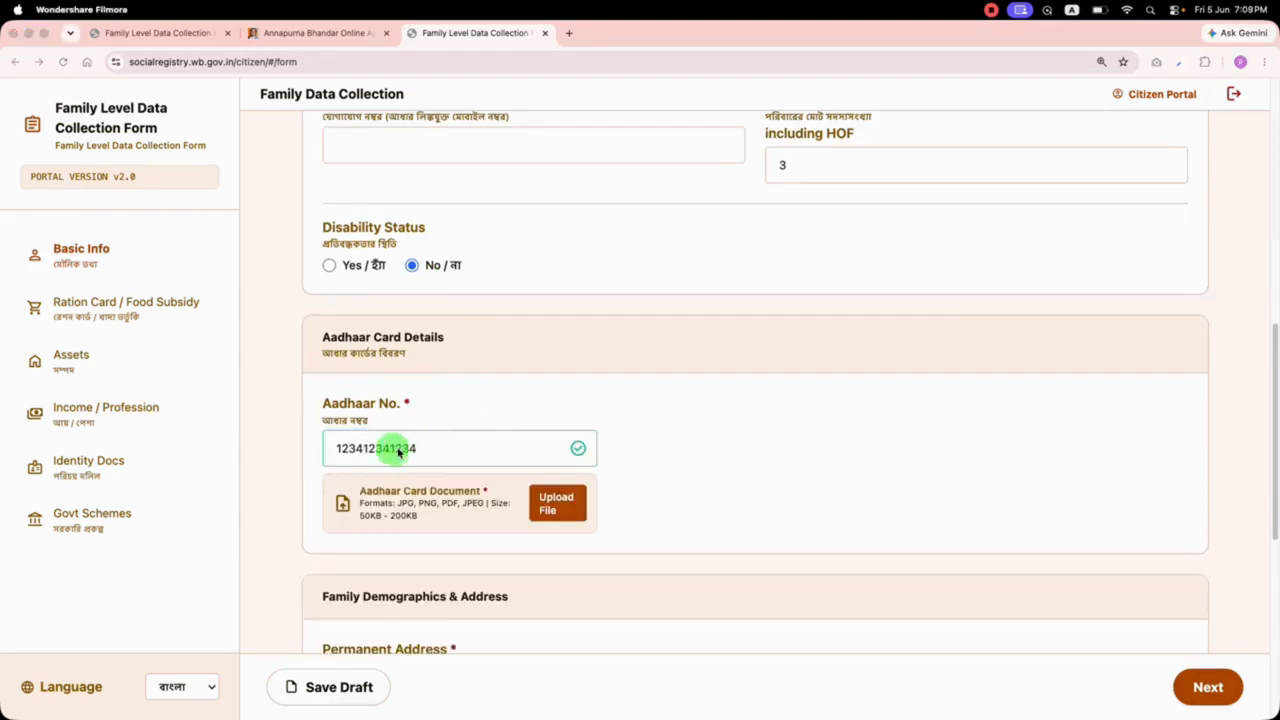
scroll(398, 440, down, 3)
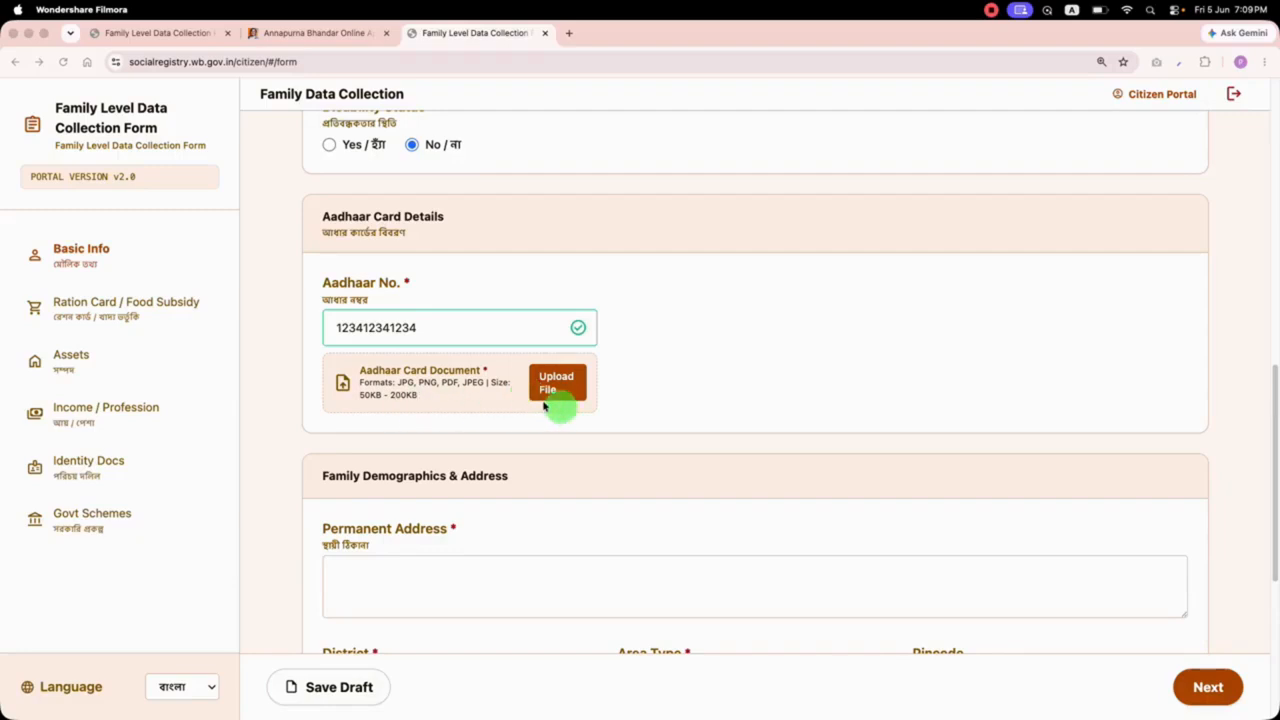
scroll(470, 409, down, 5)
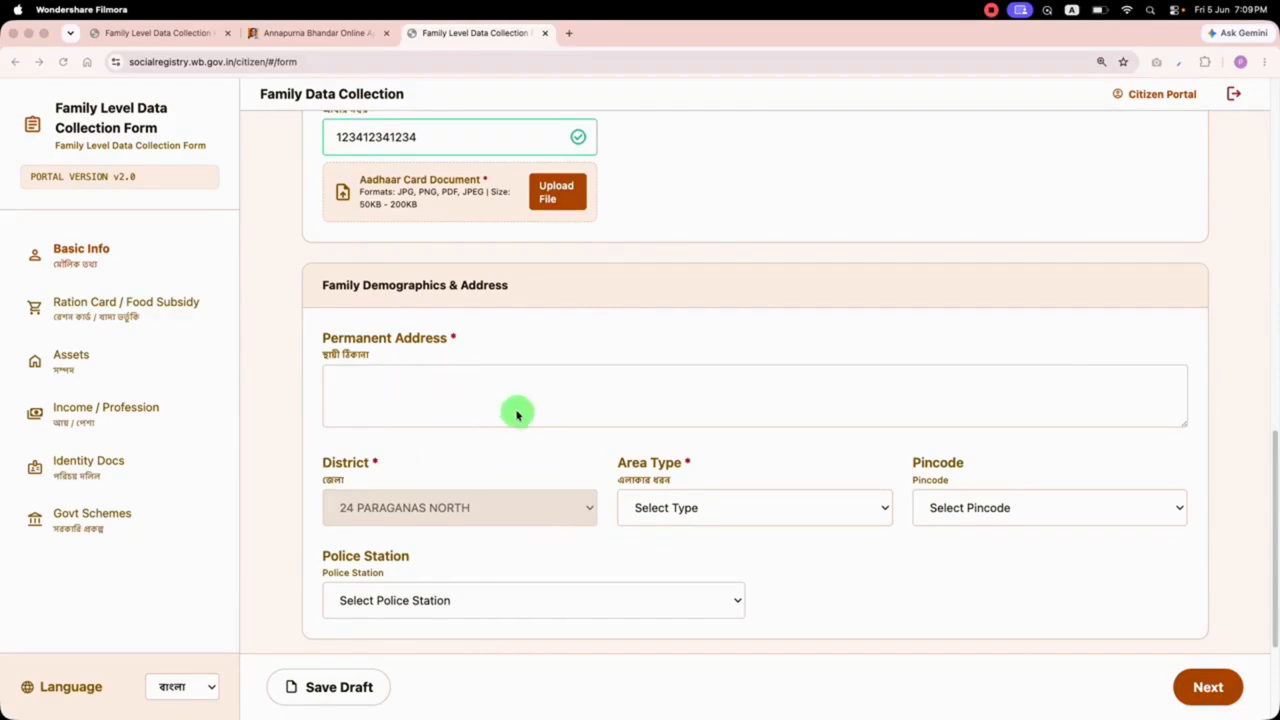
Step: Paste the family's prepared village, post, police station, district and PIN line into Permanent Address
scroll(449, 414, down, 1)
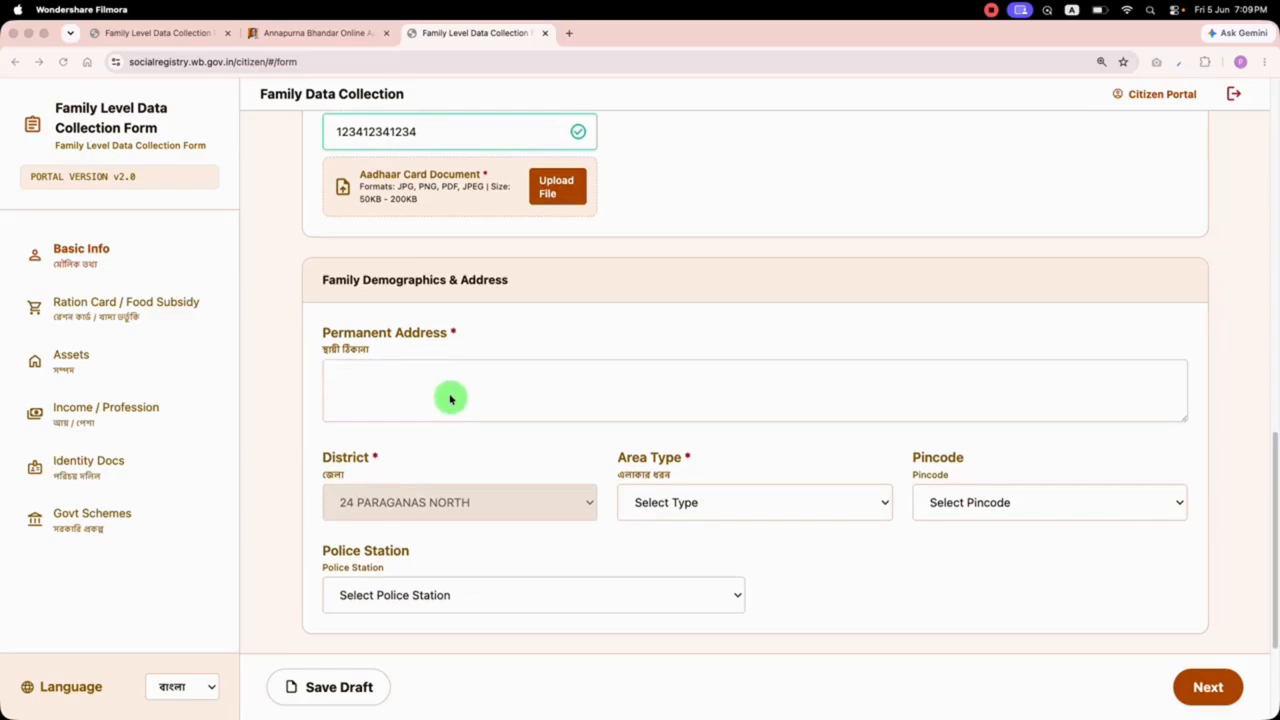
click(493, 396)
text(VILL- DEMO POST- DEMO, PS- DEMO, DIST-DEMO, PIN-743263)
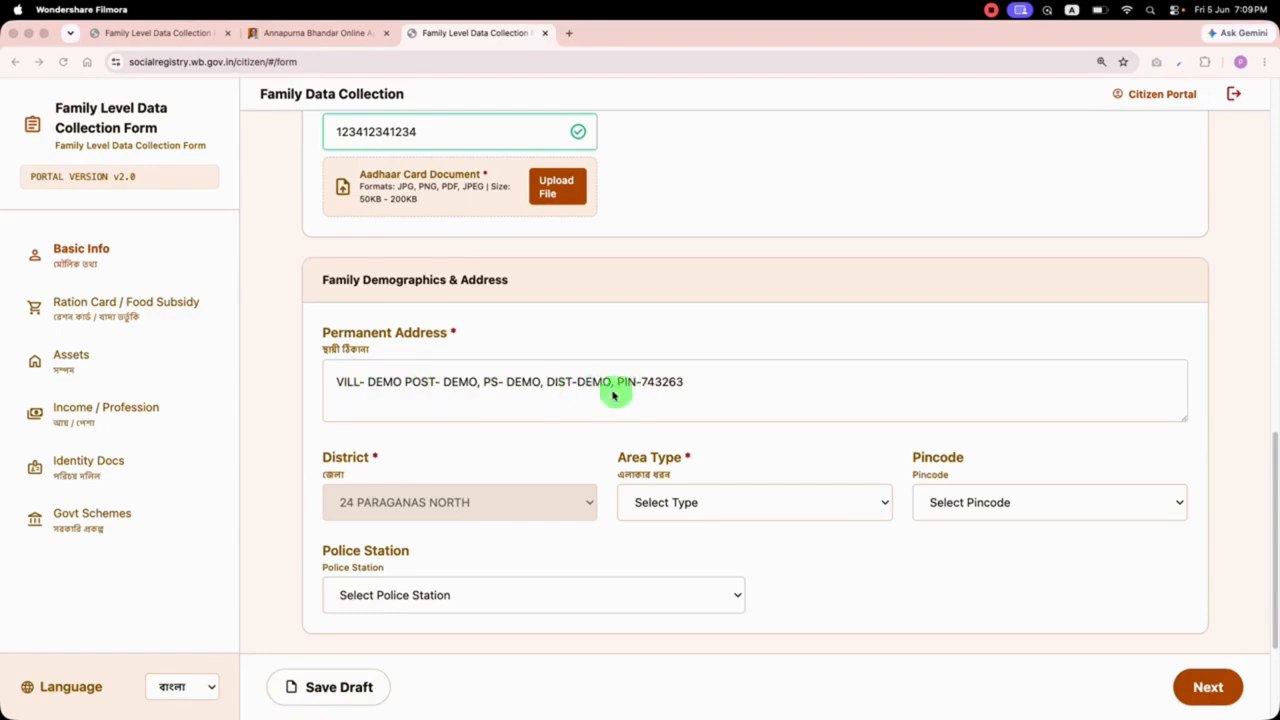
scroll(455, 385, down, 3)
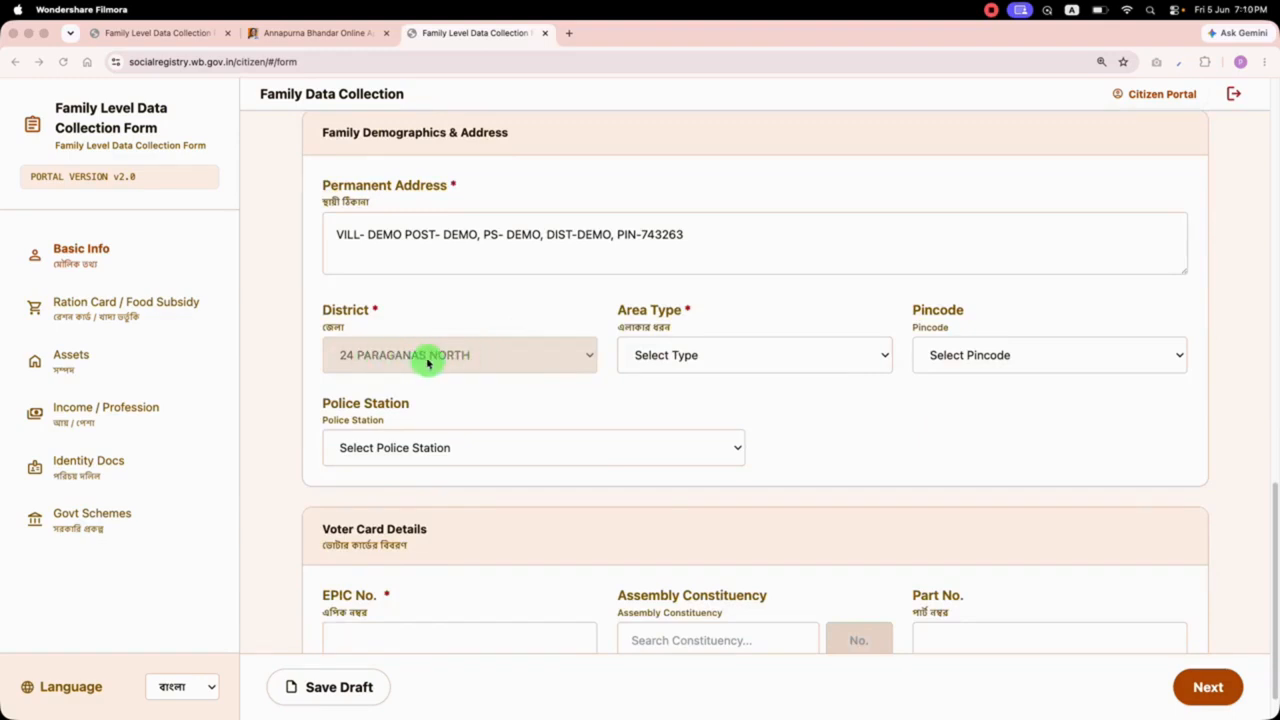
Step: Set the area type to Rural and choose the pincode
click(659, 357)
click(698, 357)
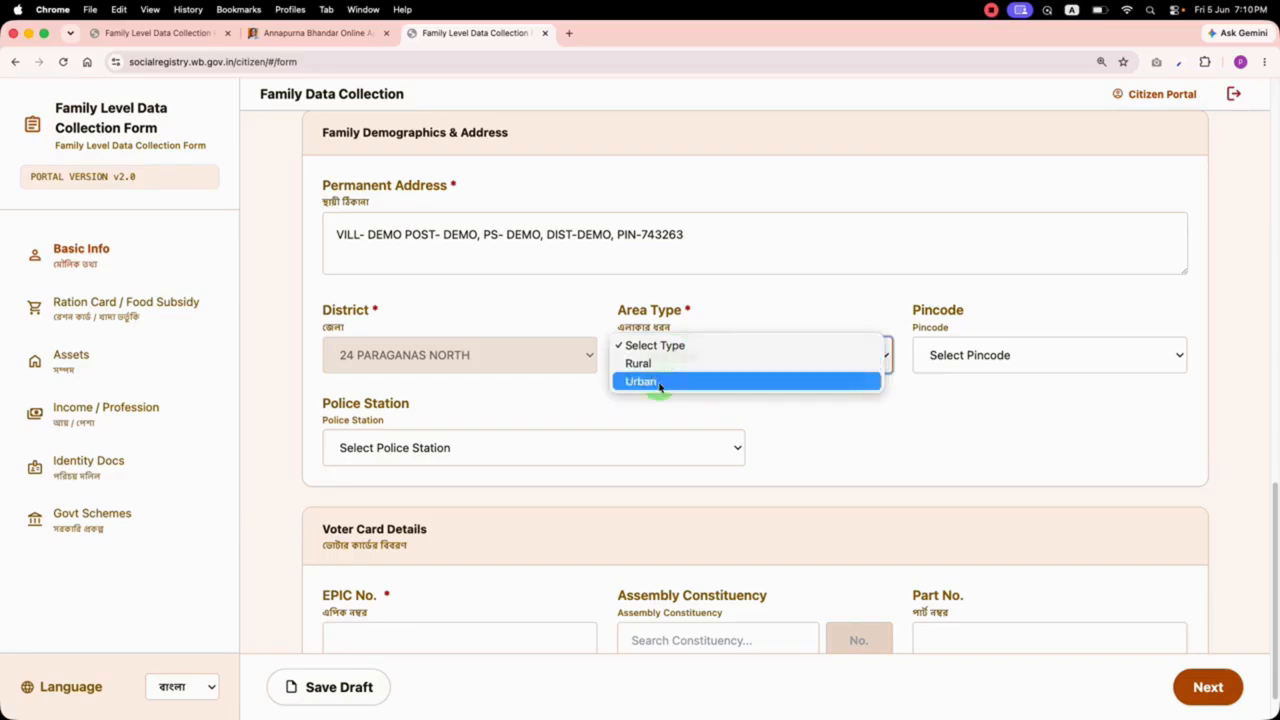
click(652, 365)
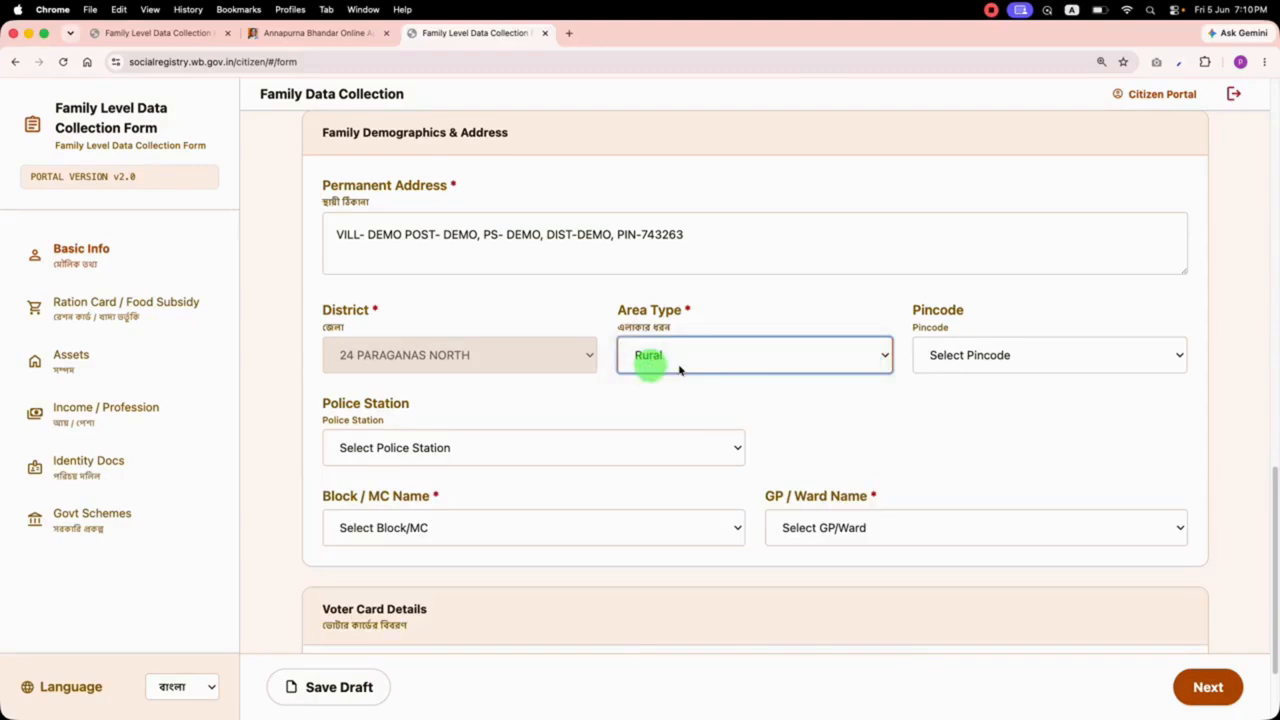
click(948, 356)
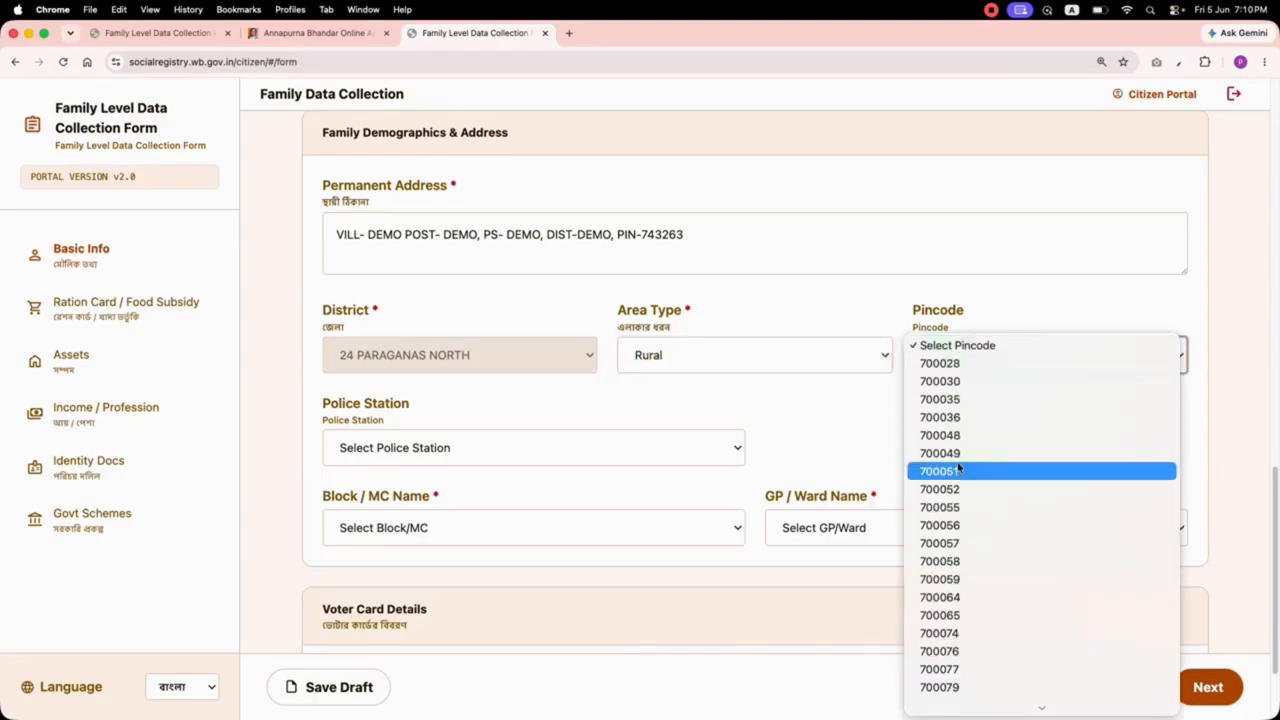
scroll(962, 500, down, 15)
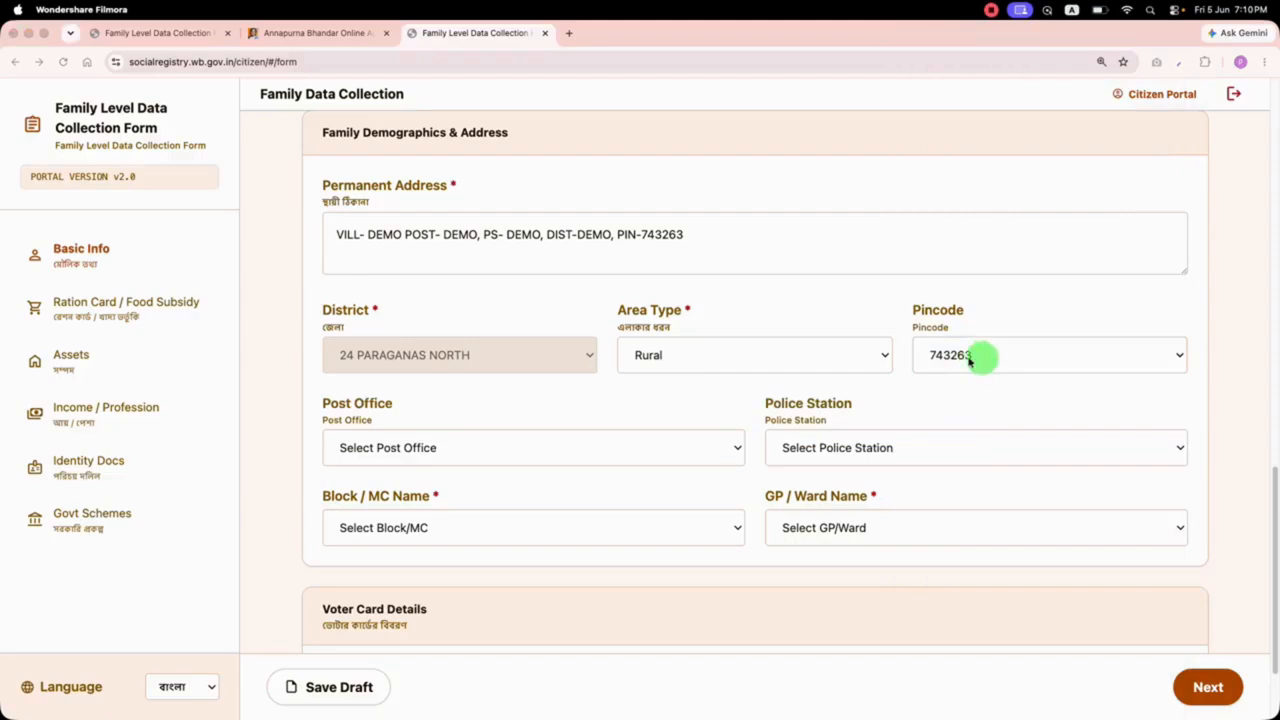
Step: Choose Habra SO as the Post Office and Barasat PS as the Police Station
click(451, 446)
click(434, 450)
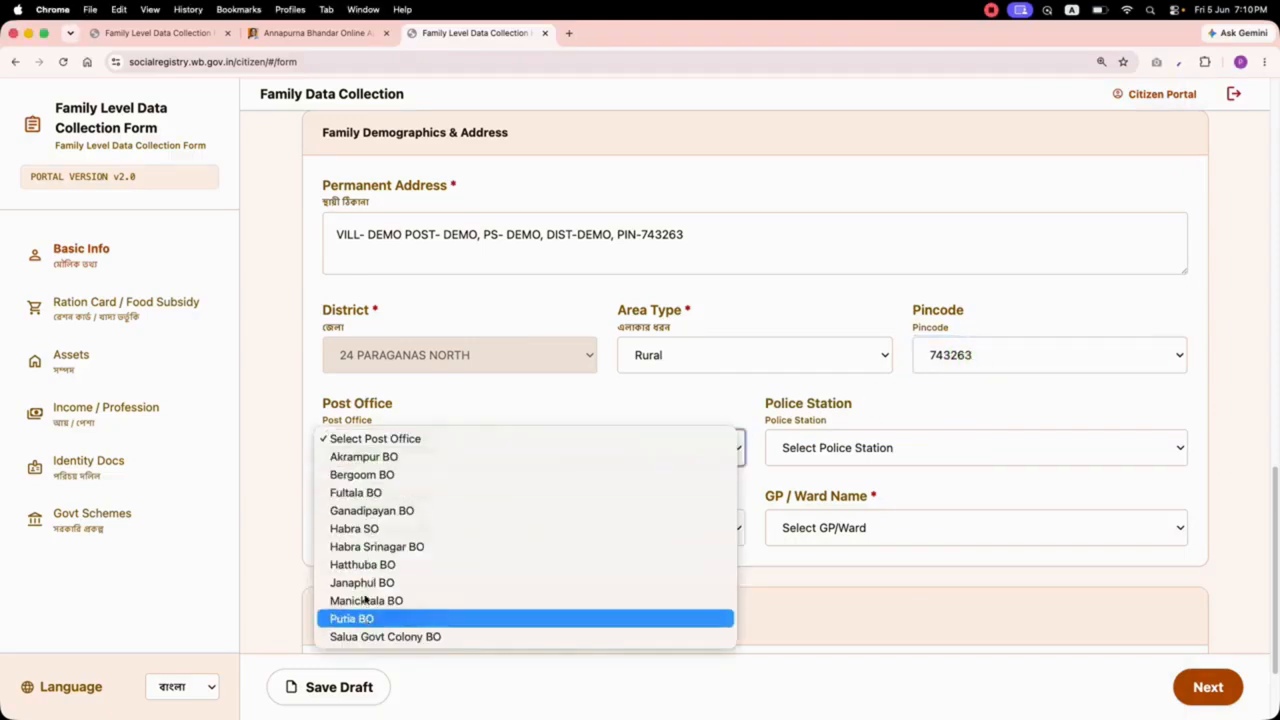
click(372, 527)
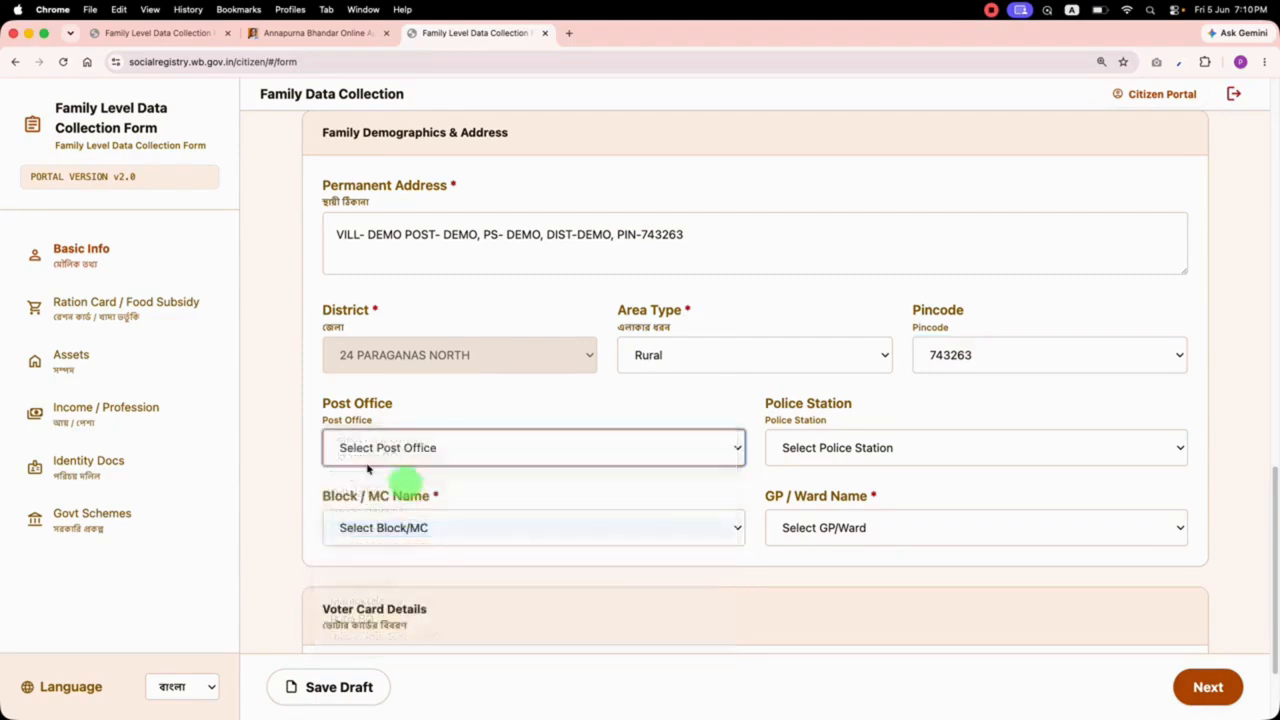
click(845, 440)
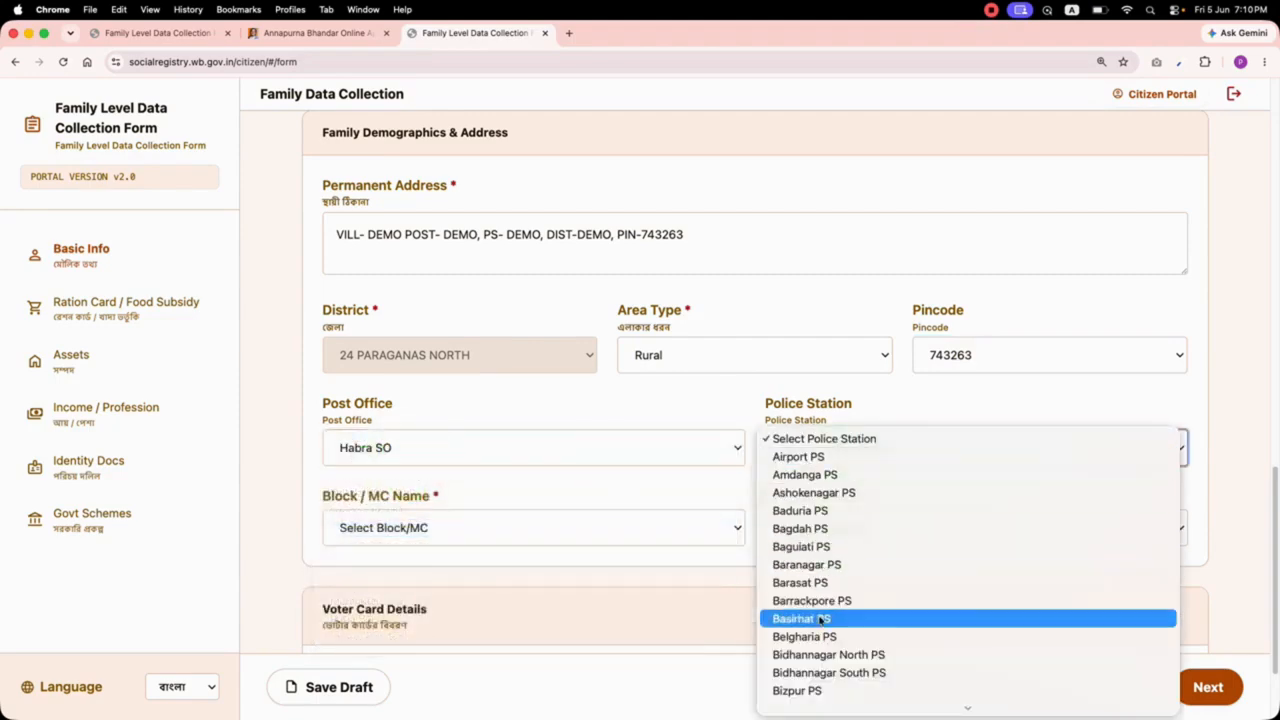
click(812, 583)
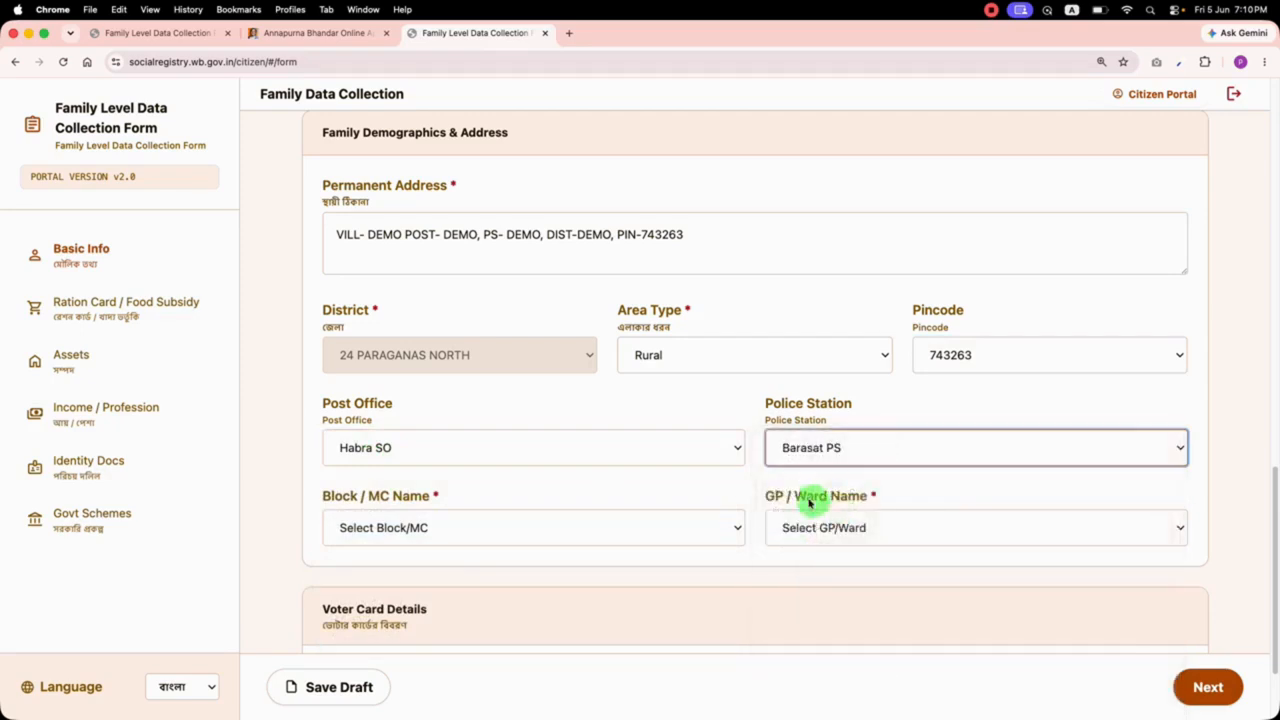
click(501, 528)
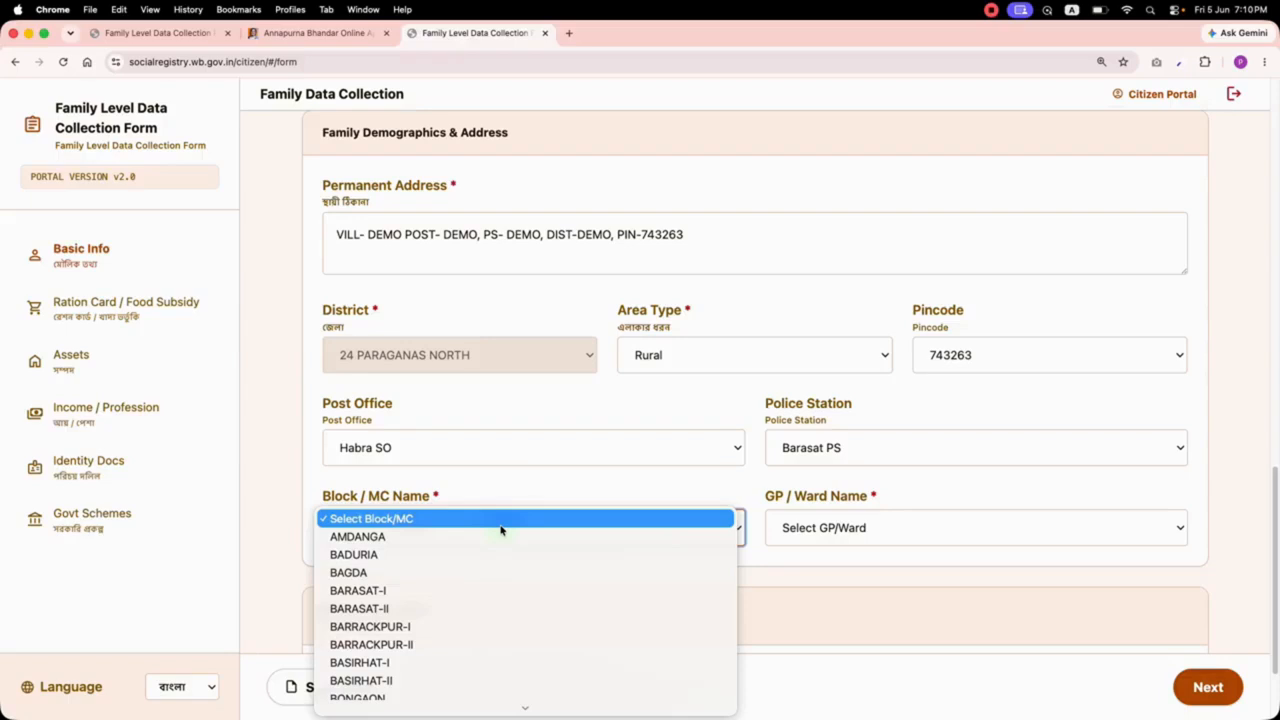
Step: Select HABRA-I as Block / MC Name and PRITHIBA as GP / Ward Name
scroll(423, 626, down, 3)
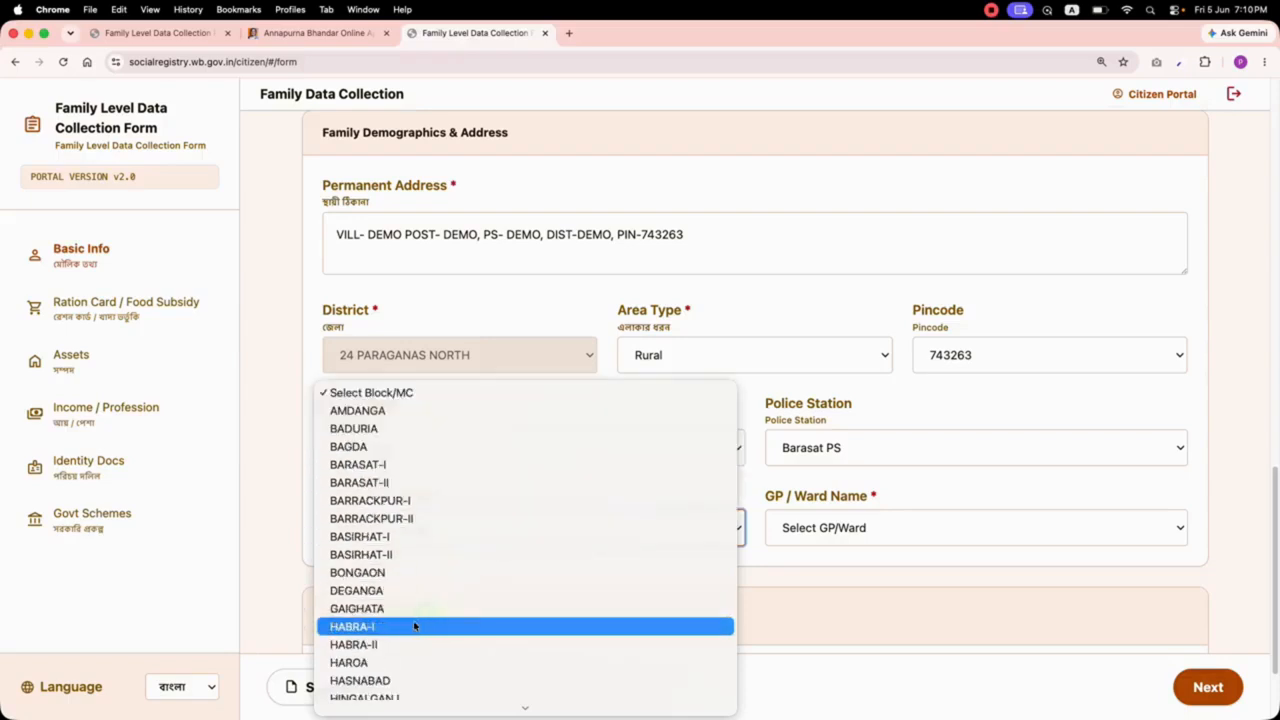
click(398, 626)
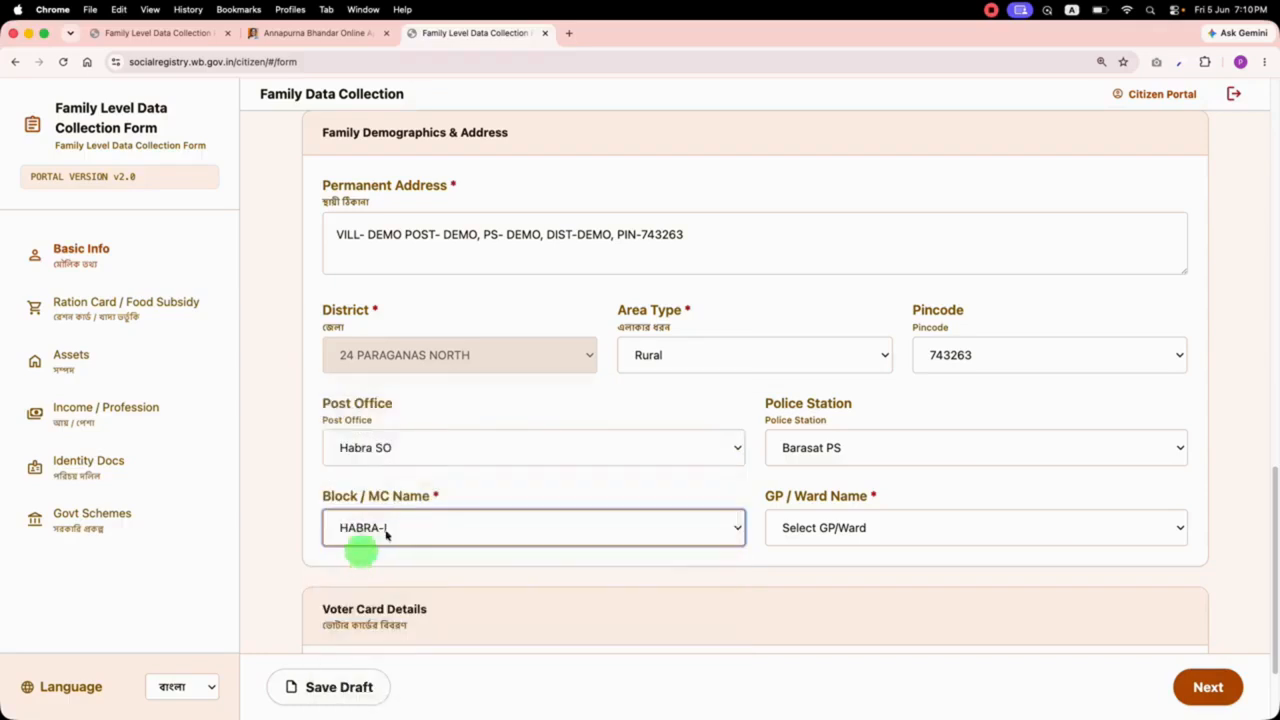
scroll(826, 492, down, 1)
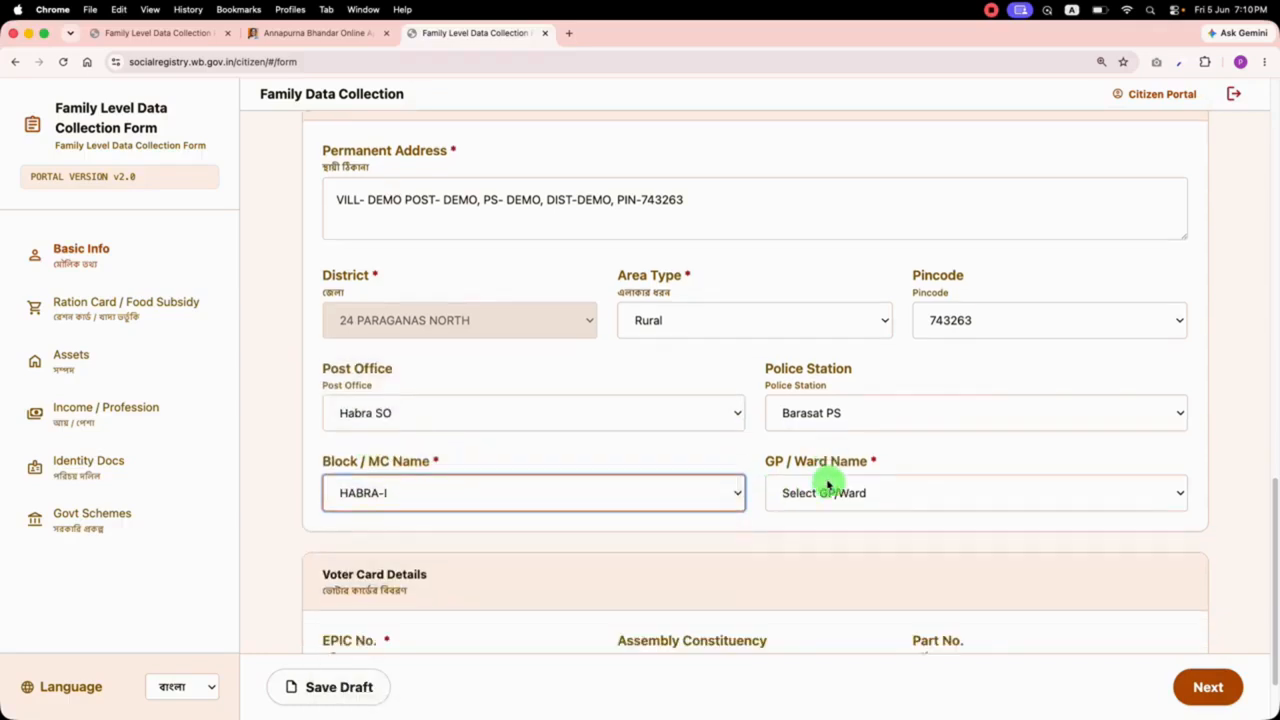
scroll(830, 485, down, 1)
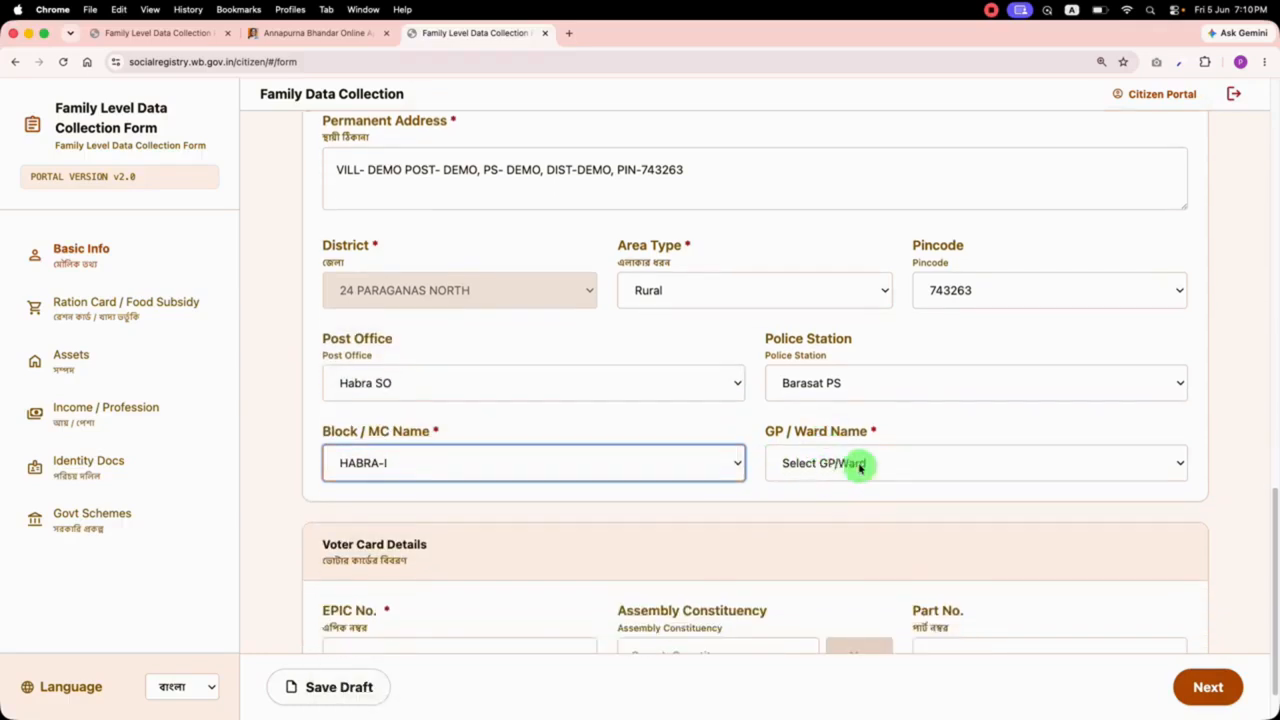
click(841, 463)
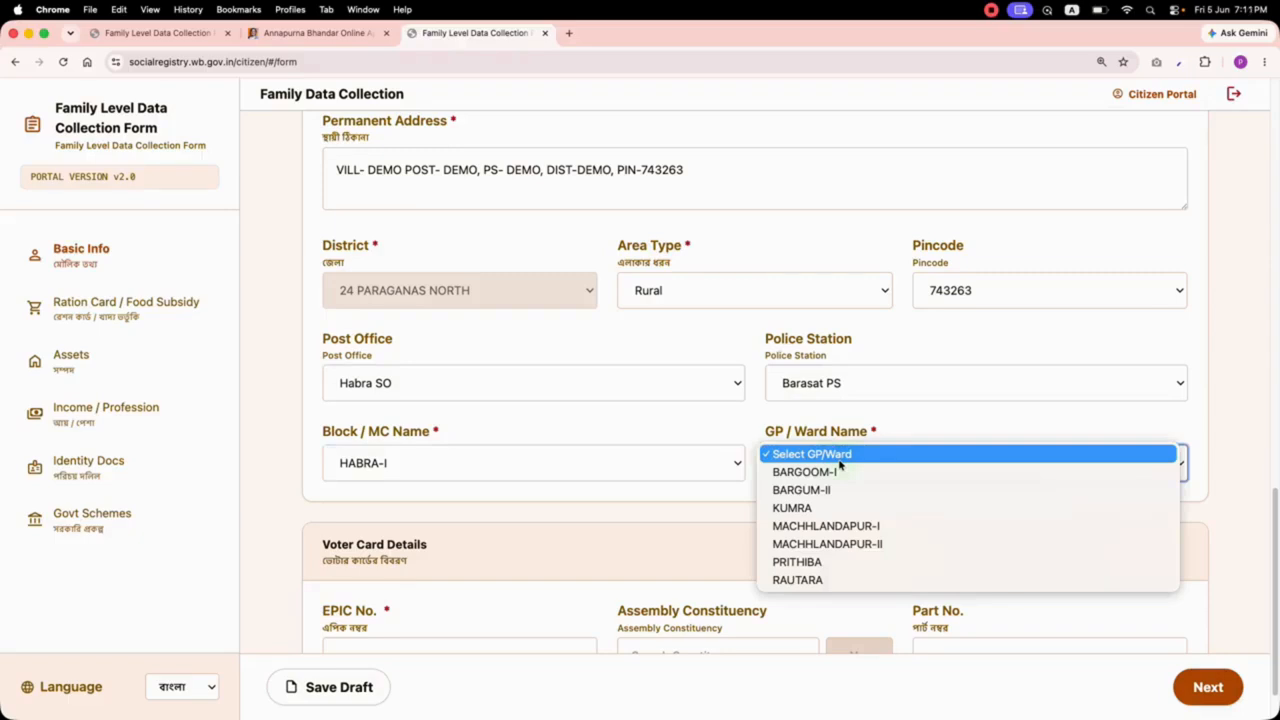
click(822, 562)
scroll(529, 421, up, 1)
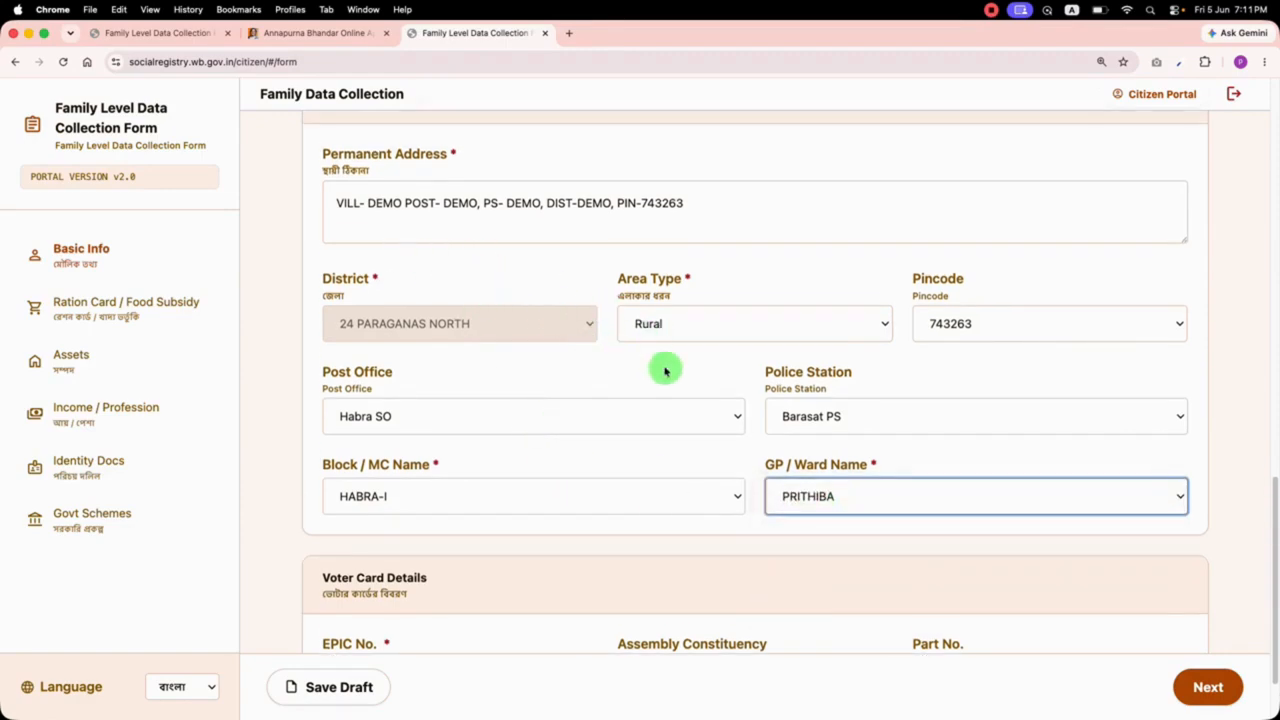
scroll(665, 371, down, 2)
click(390, 587)
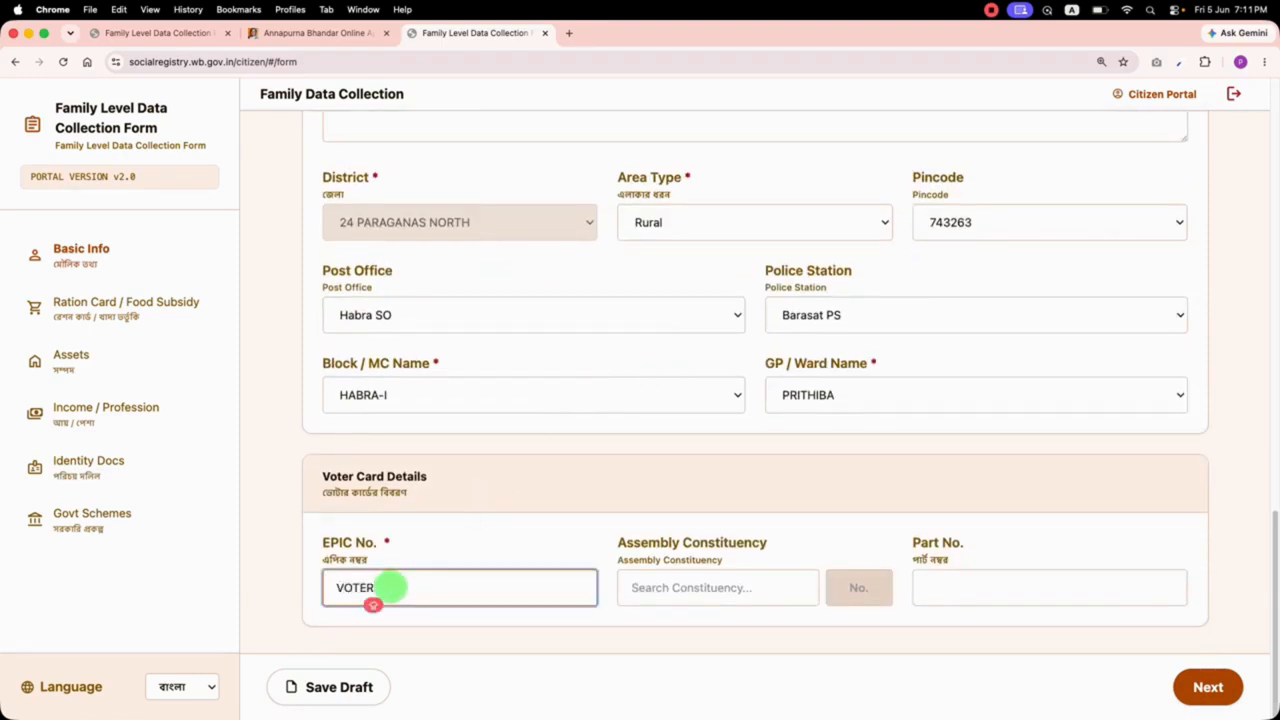
Step: Enter the voter's EPIC number and select Assembly Constituency 100 - Habra
text(VOTER00000)
scroll(433, 566, down, 1)
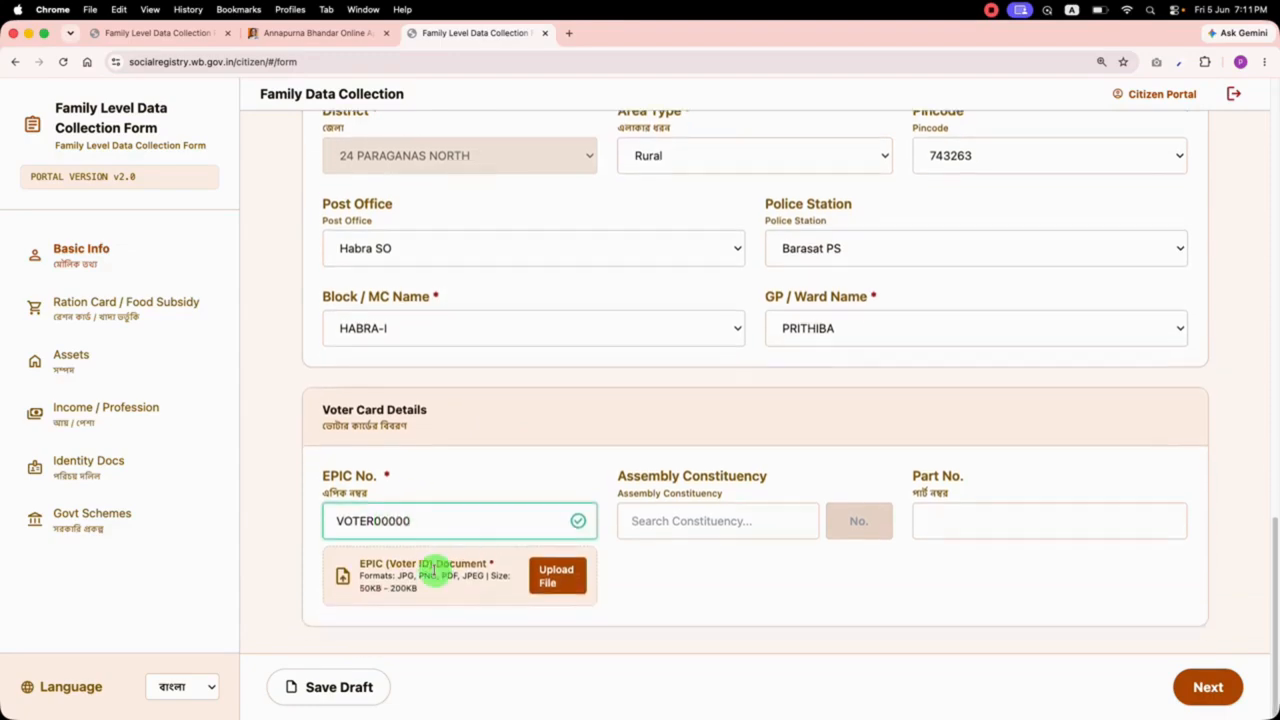
double_click(642, 493)
click(803, 487)
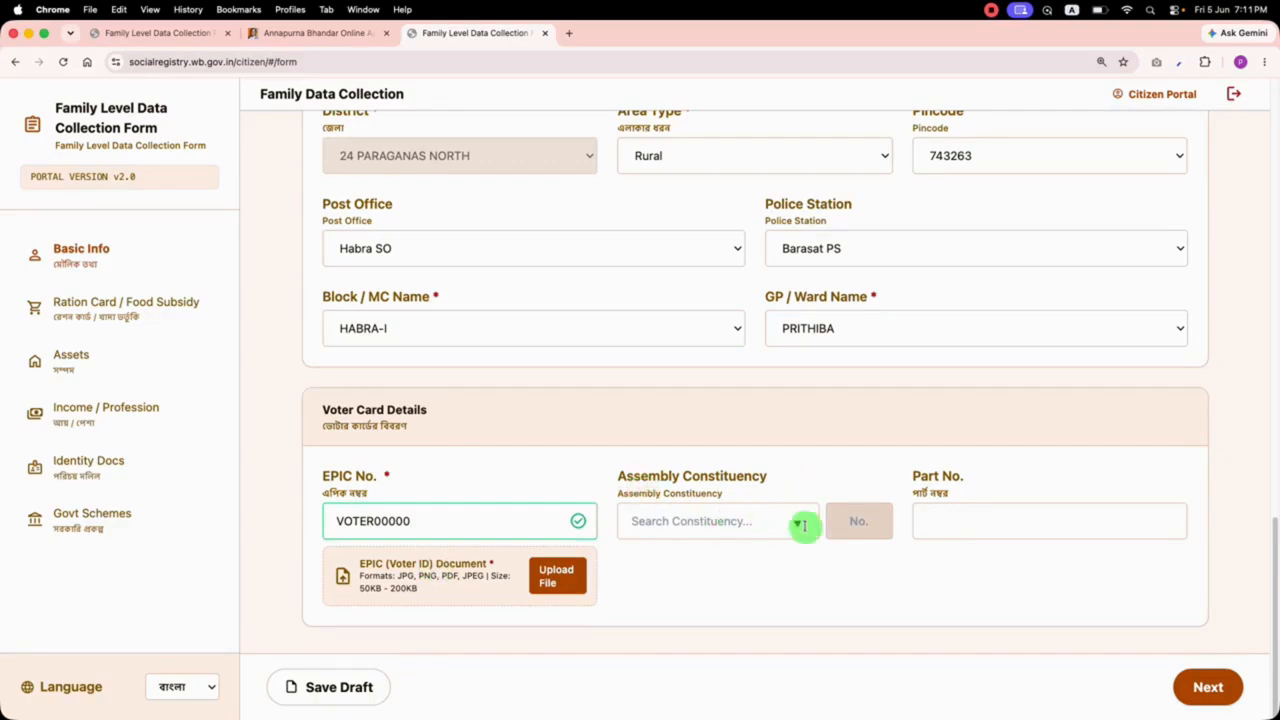
click(797, 525)
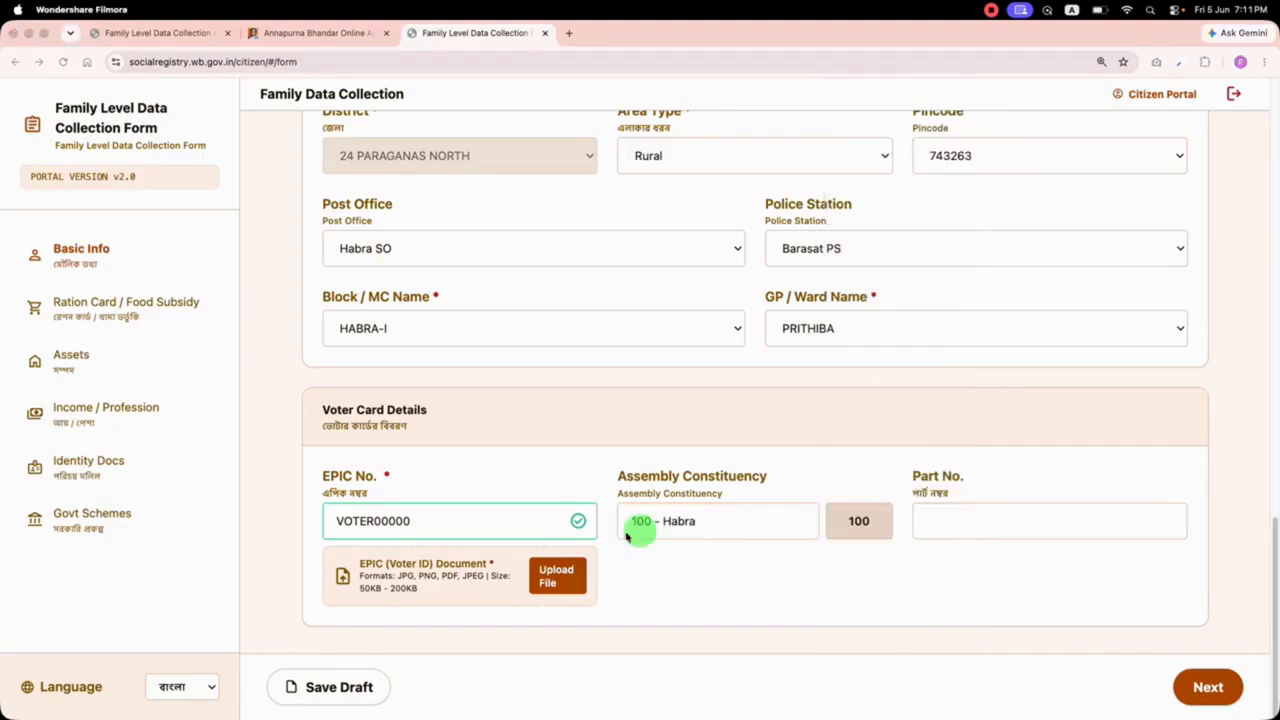
Step: Fill in the Part No. field of the Voter Card Details, leaving it at 00
click(957, 521)
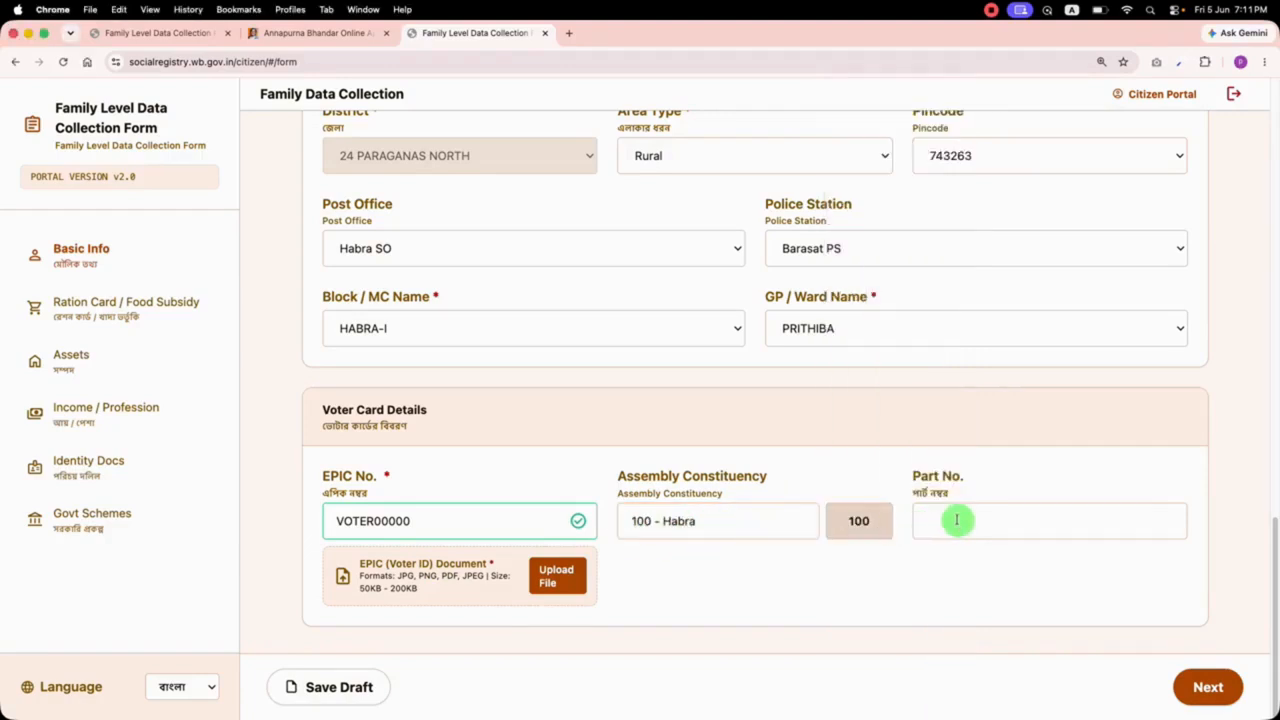
click(962, 519)
text(85)
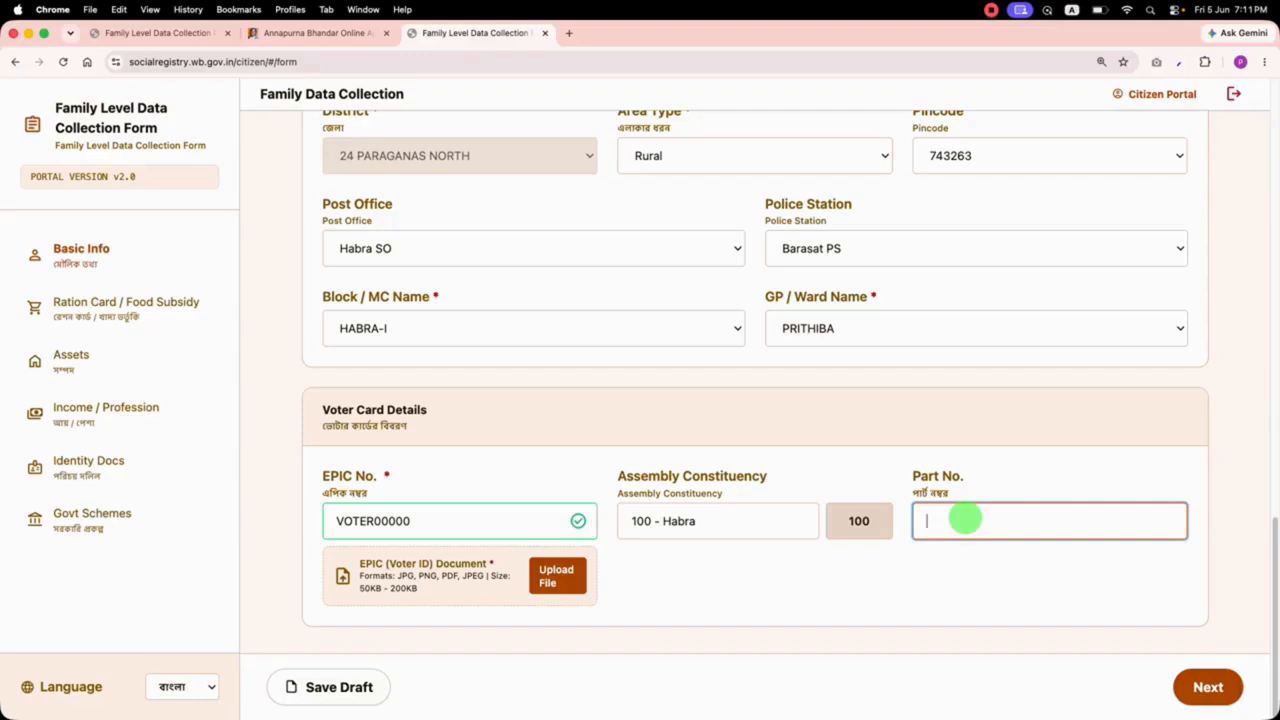
key(BackSpace)
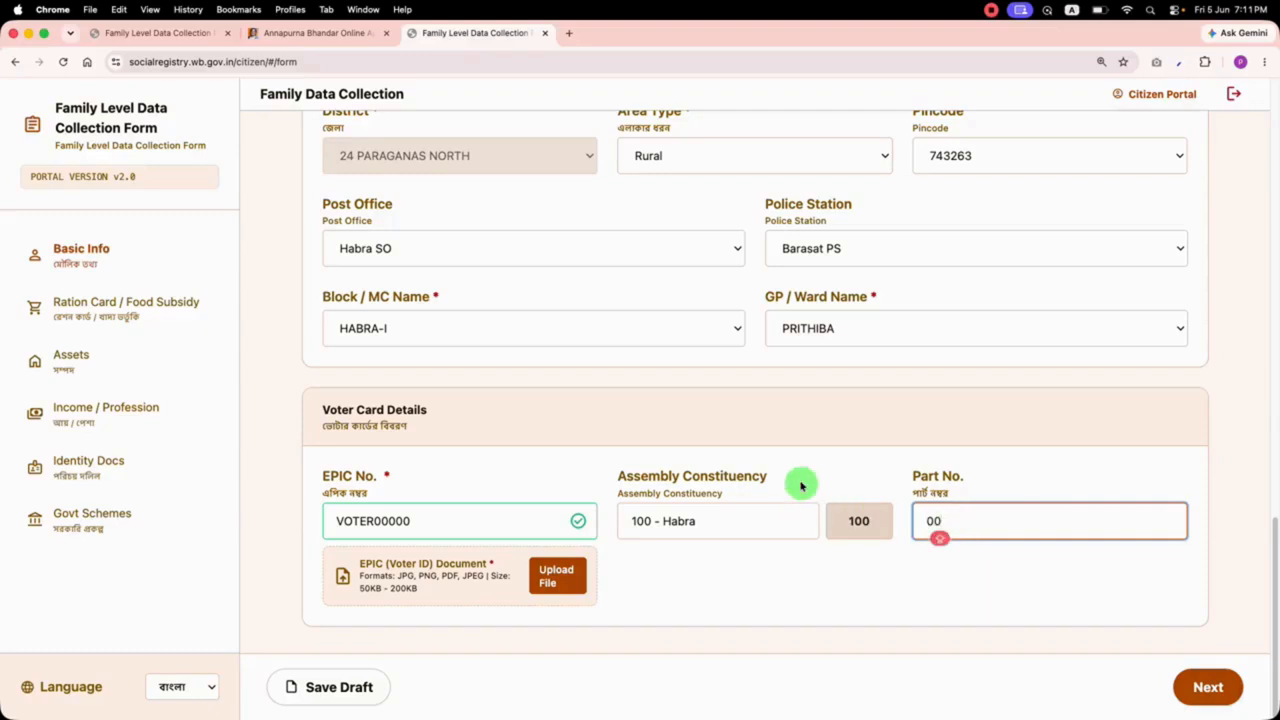
click(801, 485)
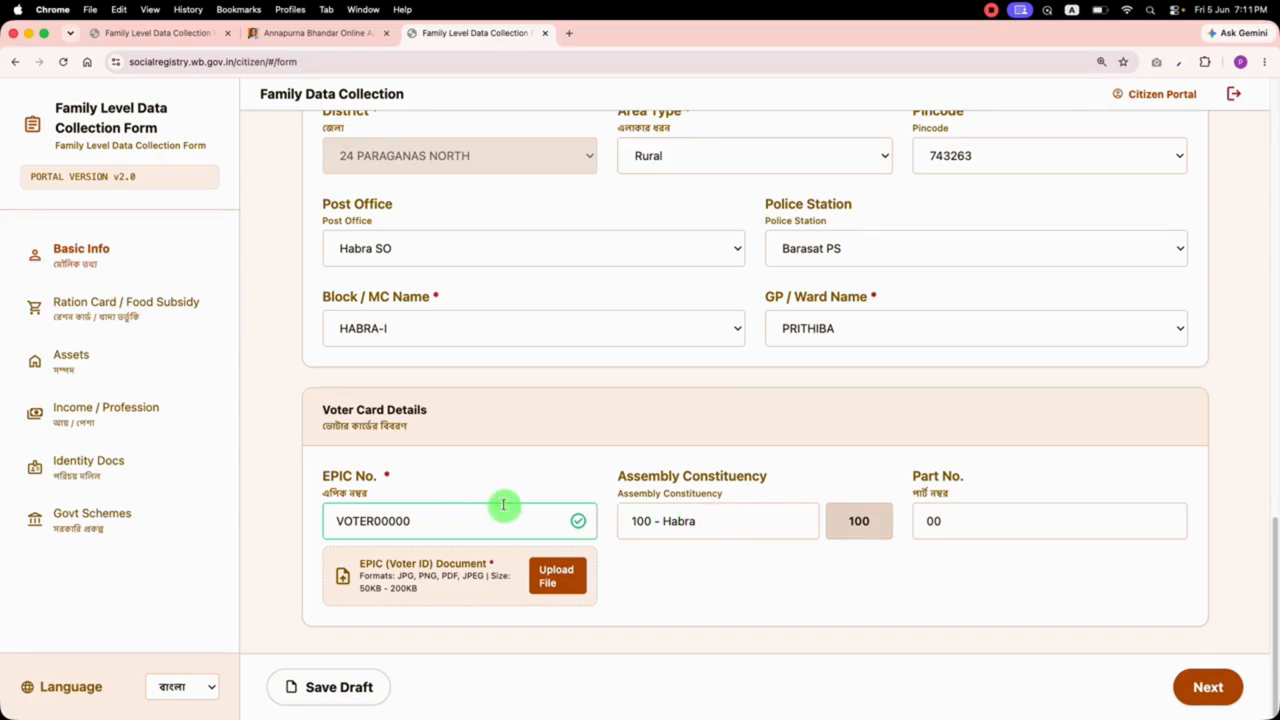
scroll(517, 514, up, 15)
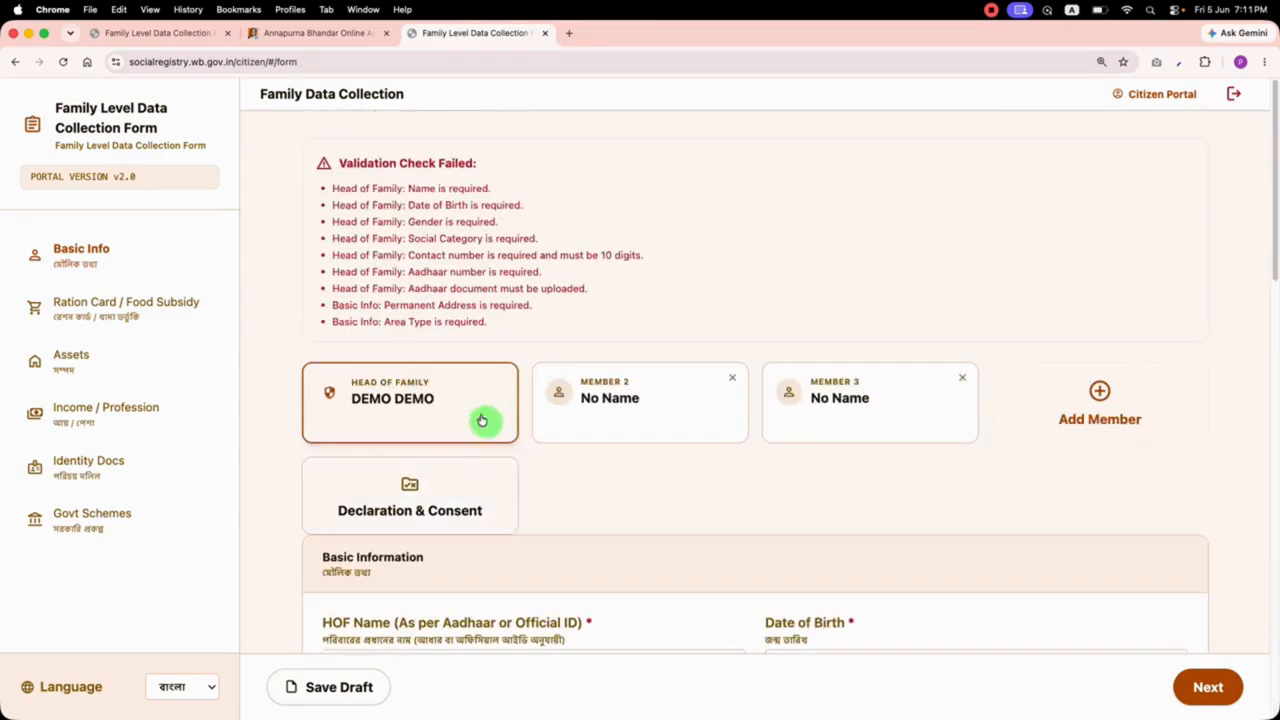
scroll(450, 420, down, 15)
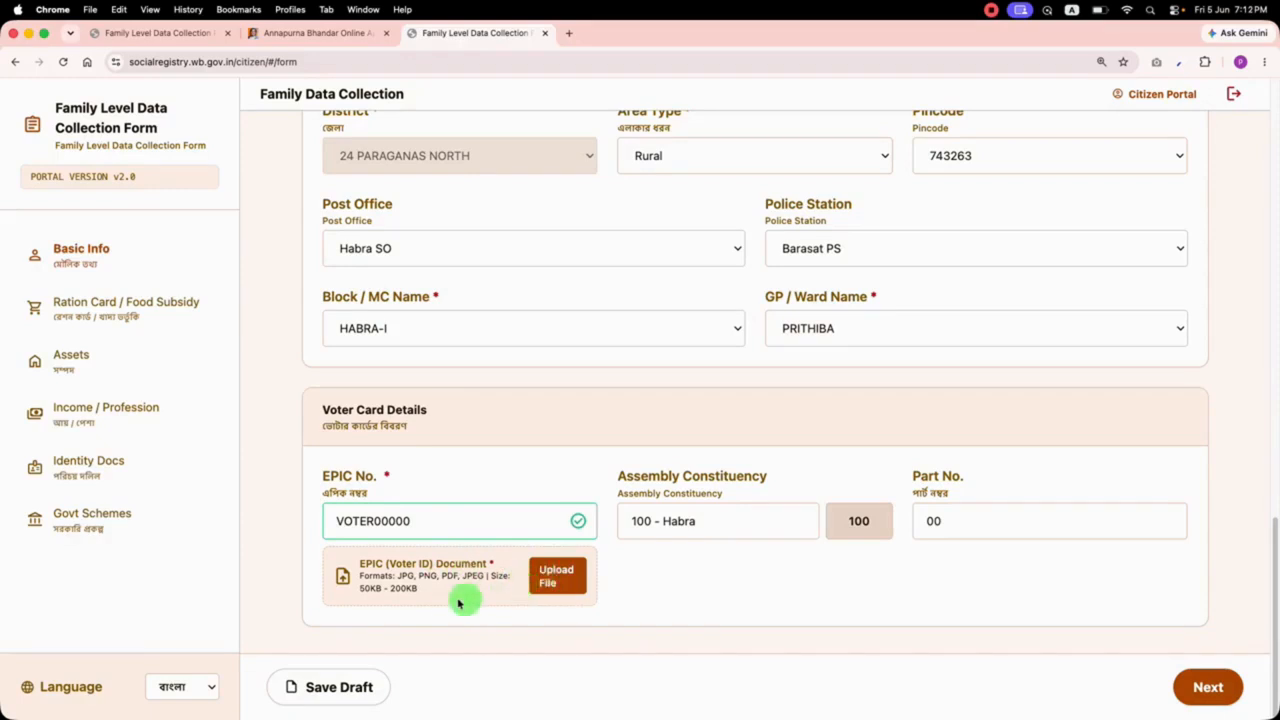
Step: Try to continue past the head-of-family sections and review the missing-details error list
scroll(459, 600, up, 5)
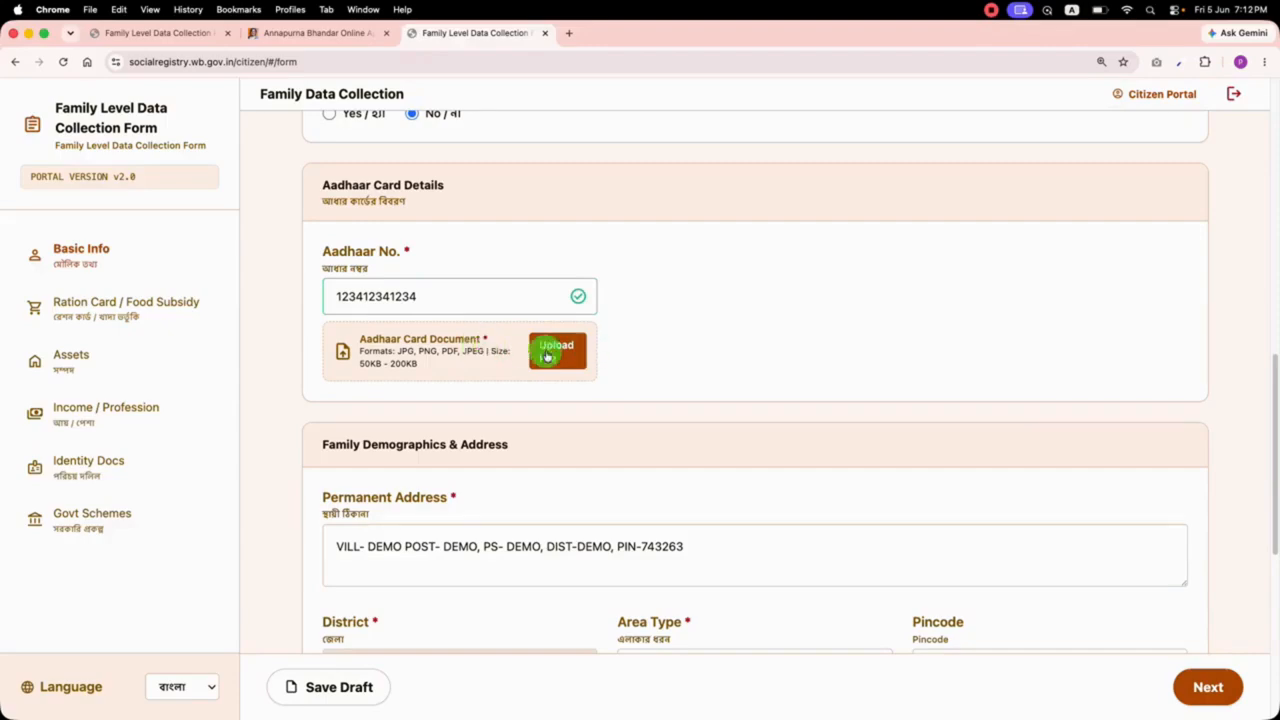
scroll(541, 357, down, 5)
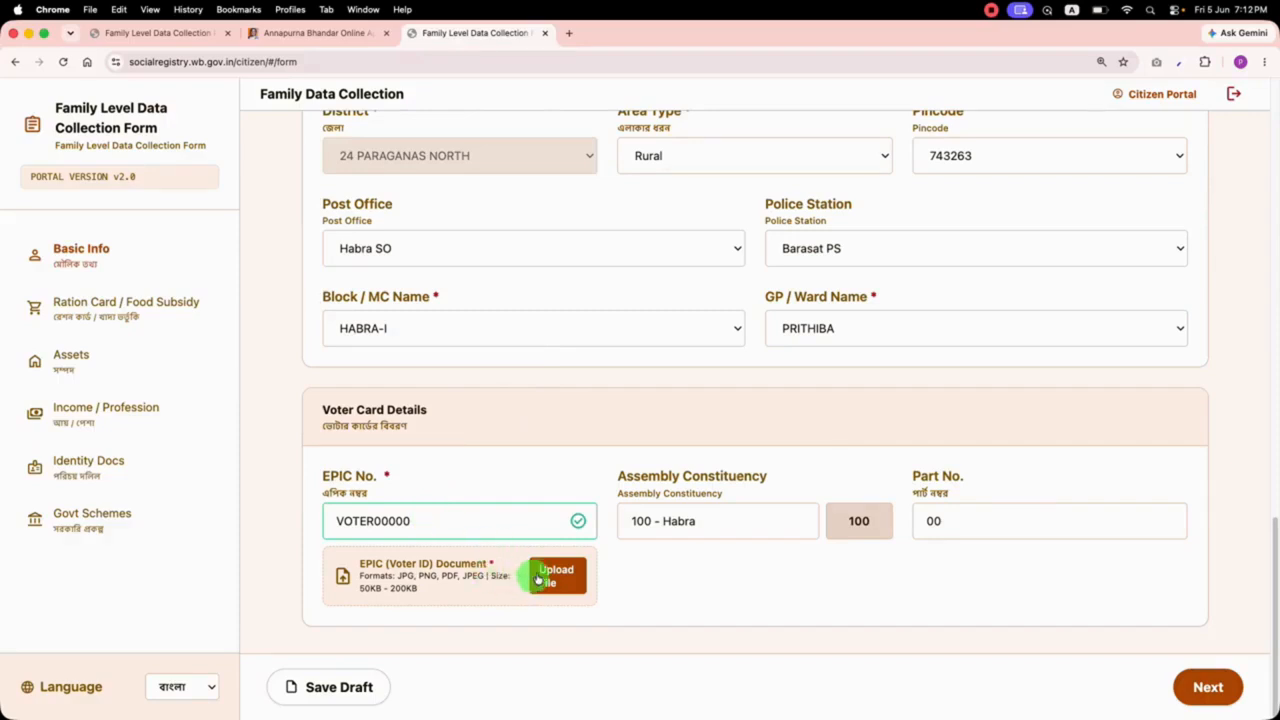
click(540, 570)
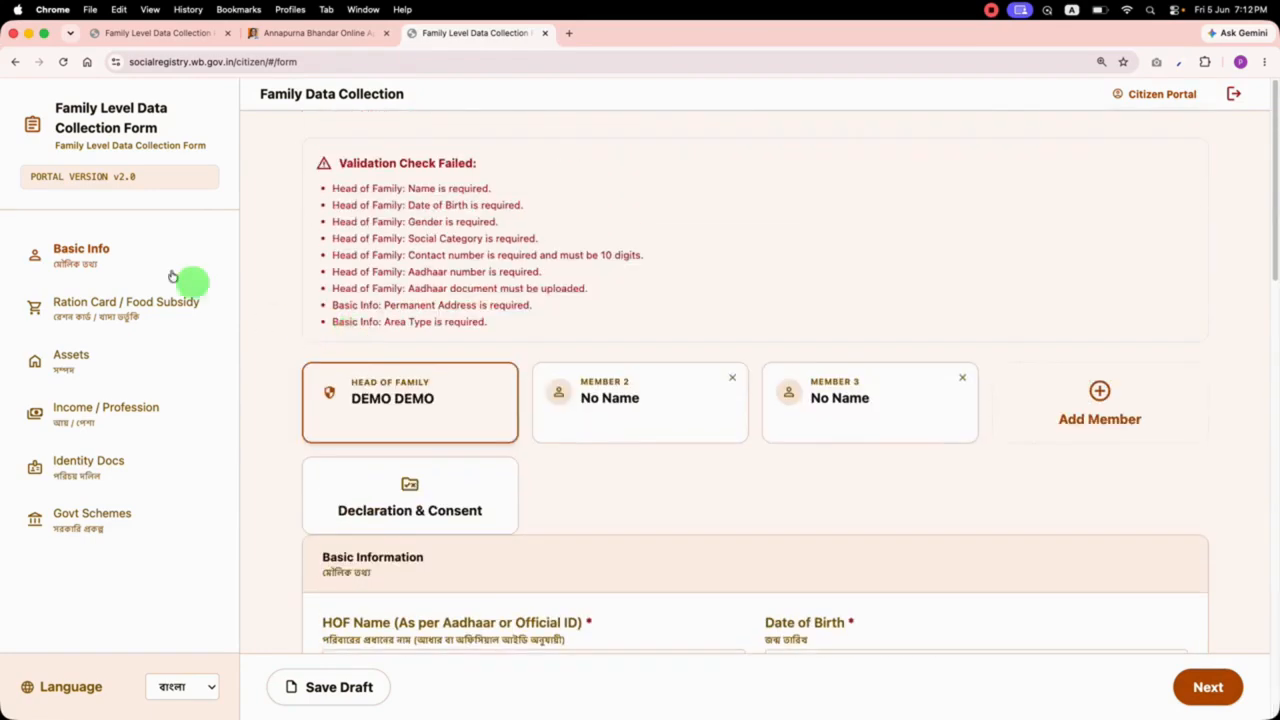
scroll(381, 420, down, 13)
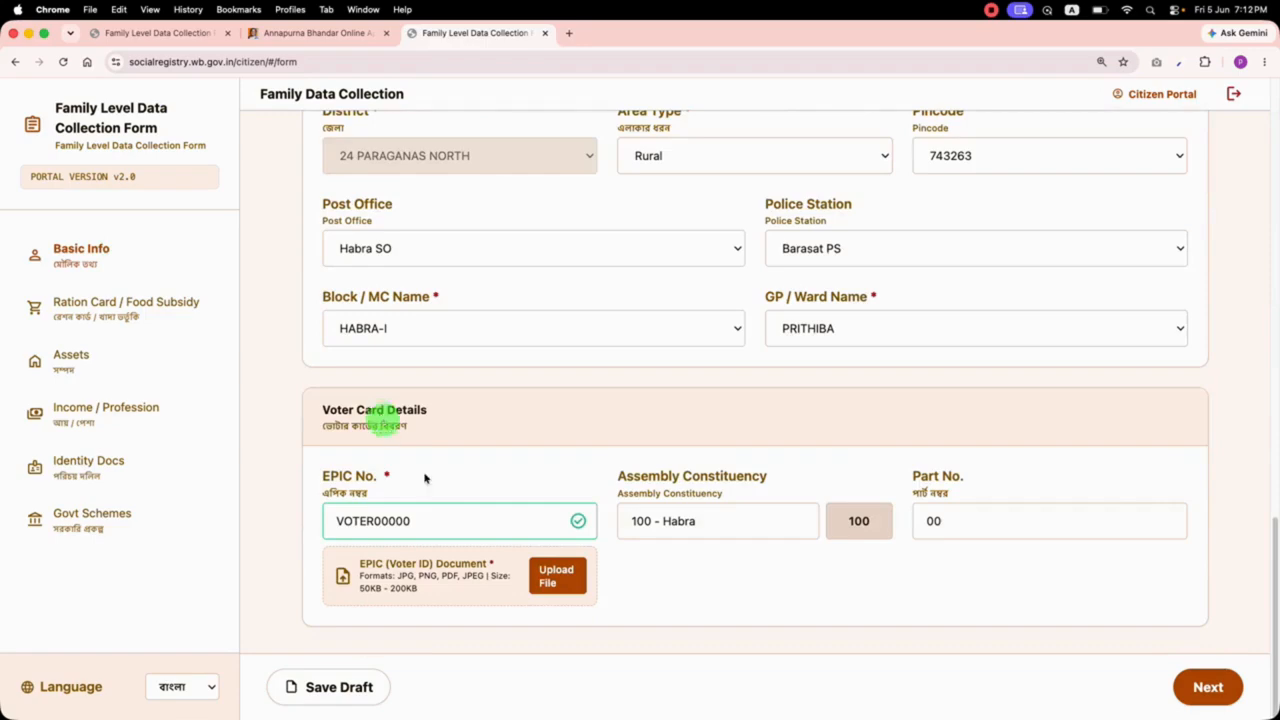
scroll(506, 438, up, 13)
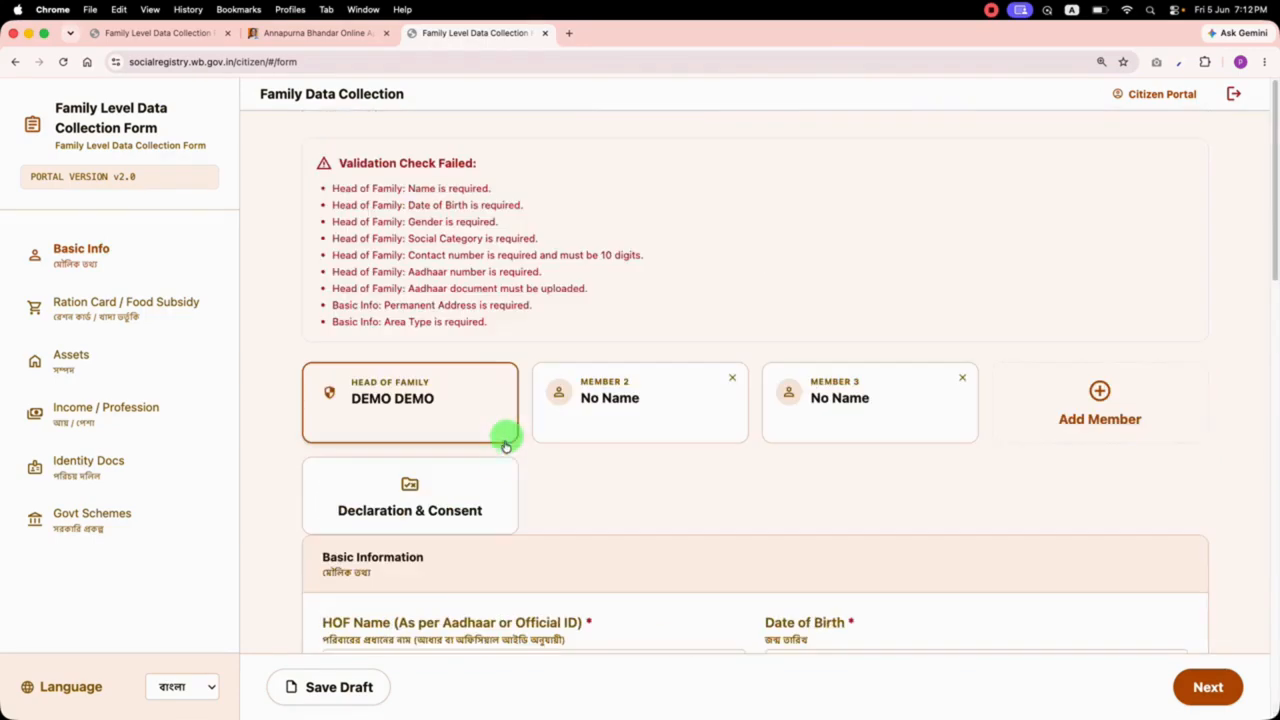
click(1226, 688)
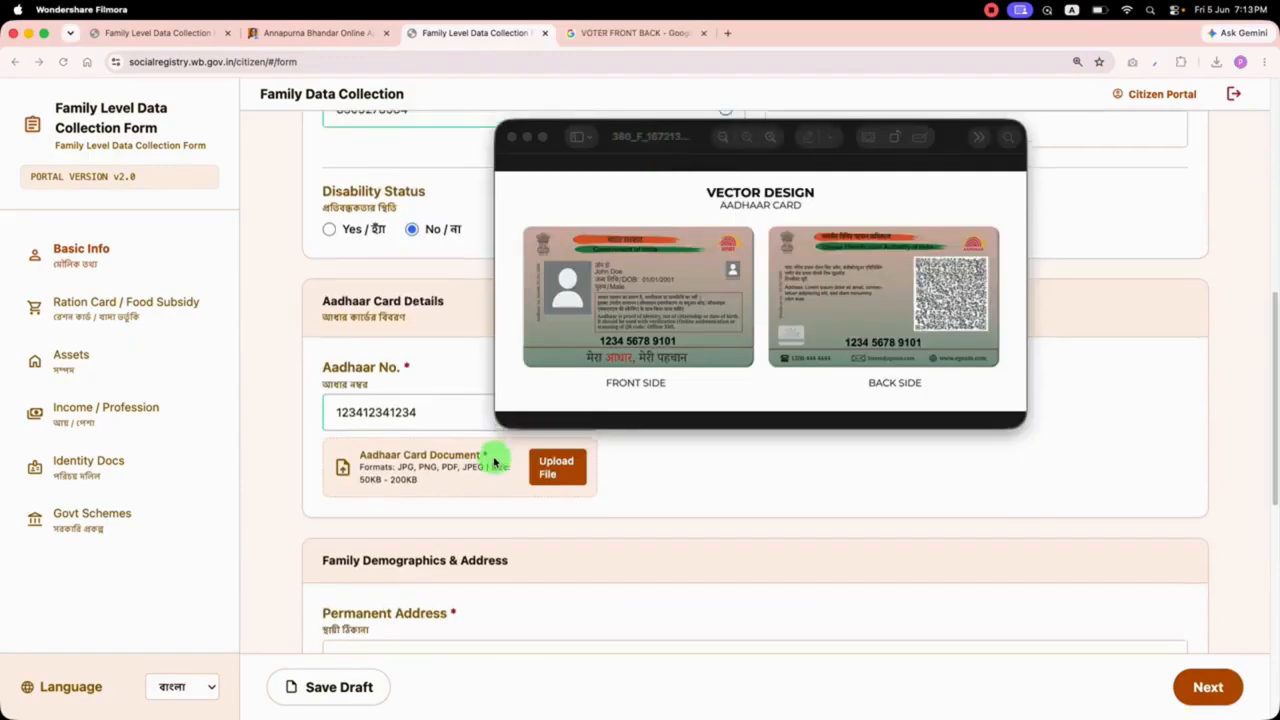
Step: Upload the Aadhaar card image from Downloads as the Aadhaar Card Document and view it
scroll(487, 475, up, 1)
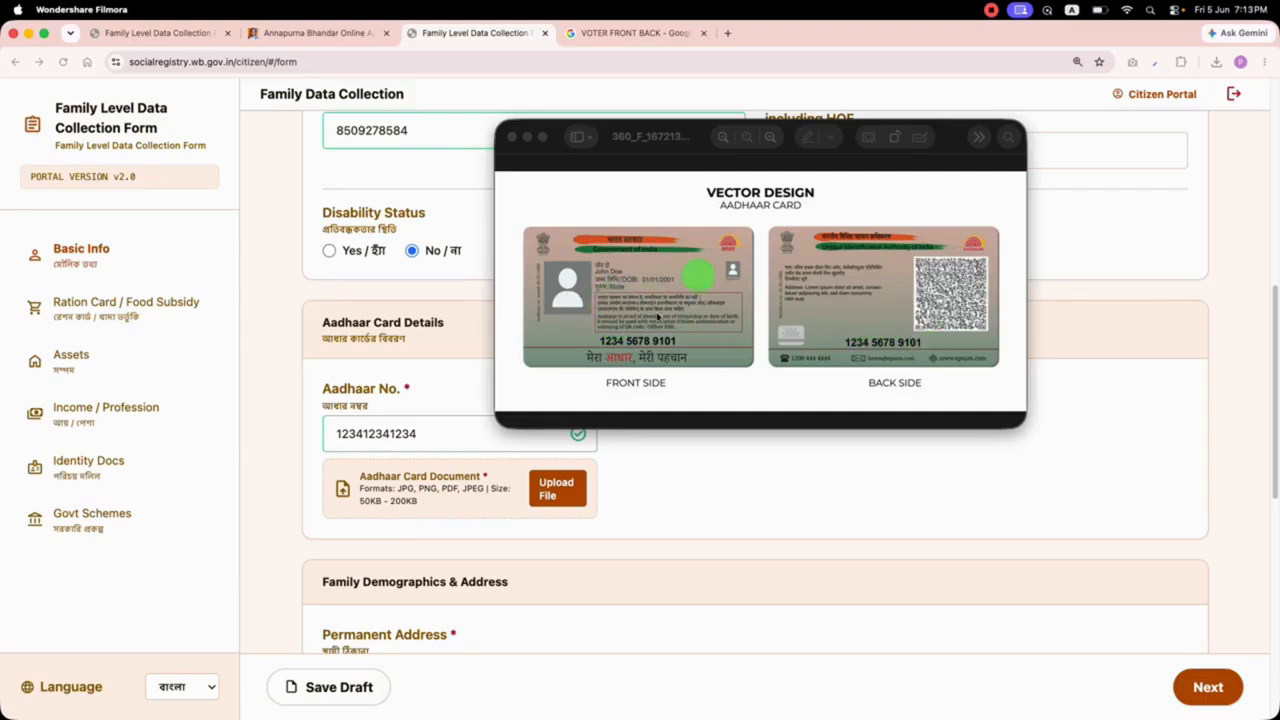
click(511, 137)
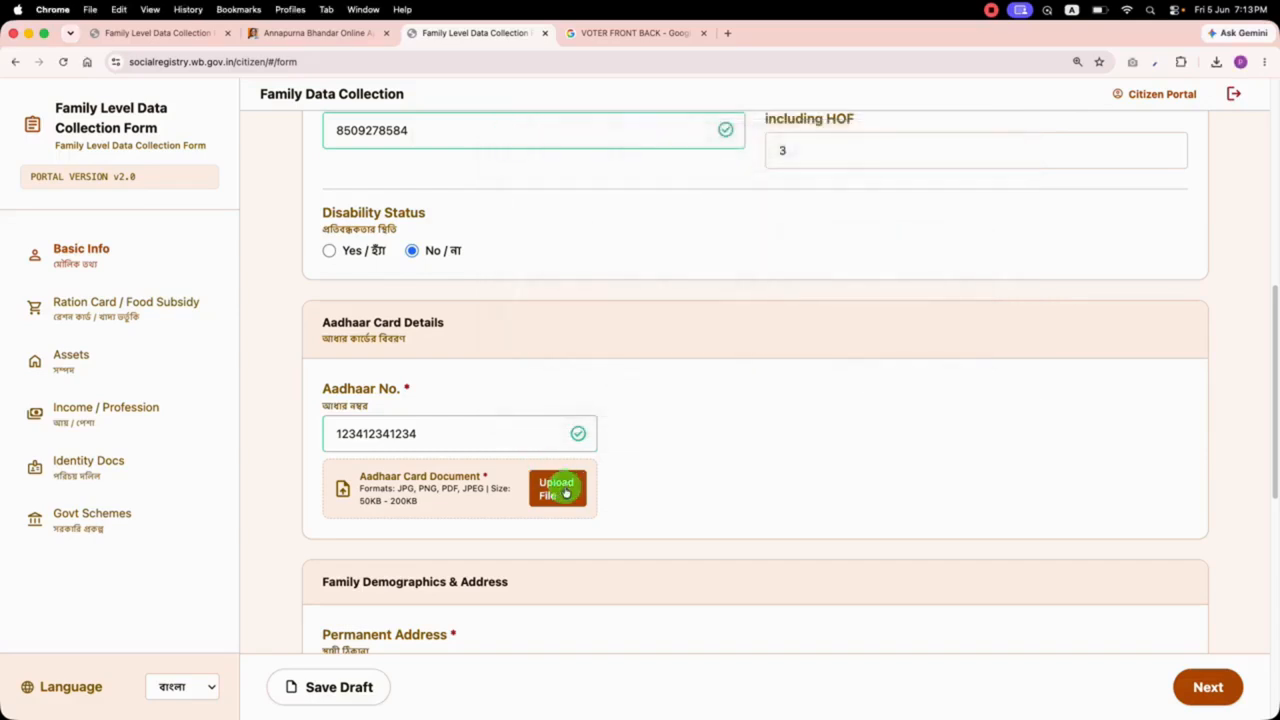
click(565, 492)
click(400, 371)
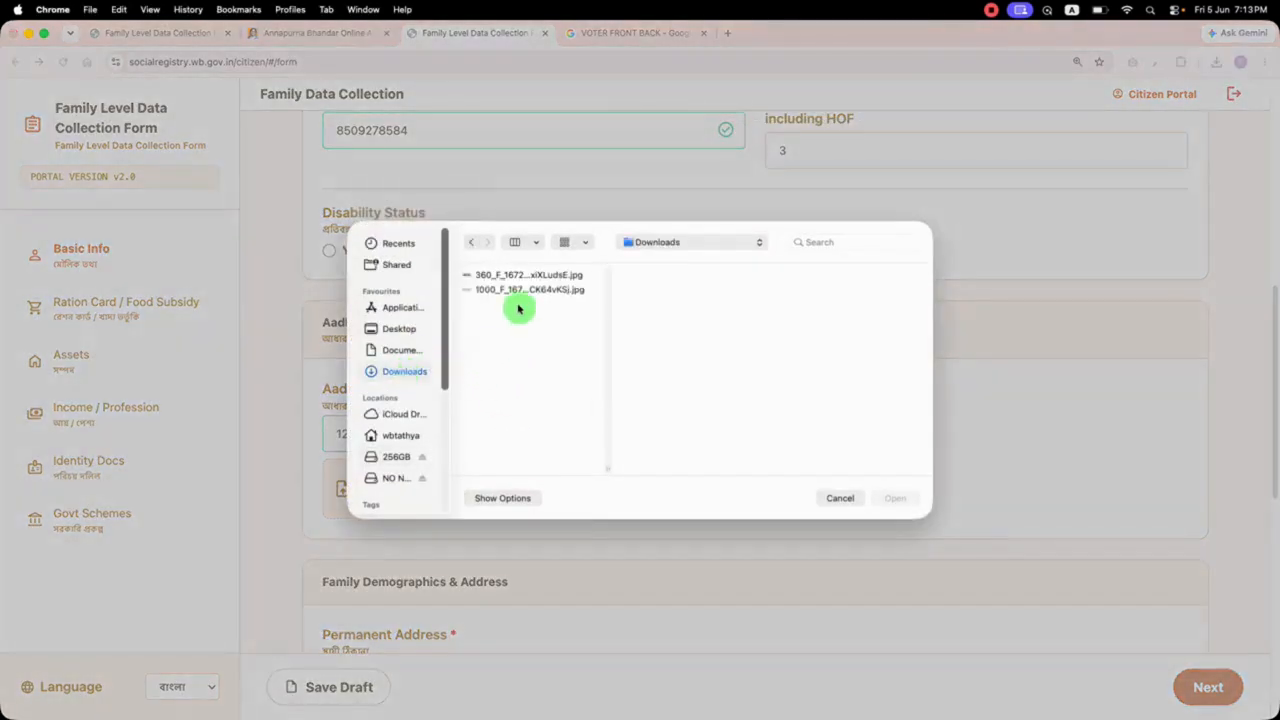
click(520, 289)
click(528, 274)
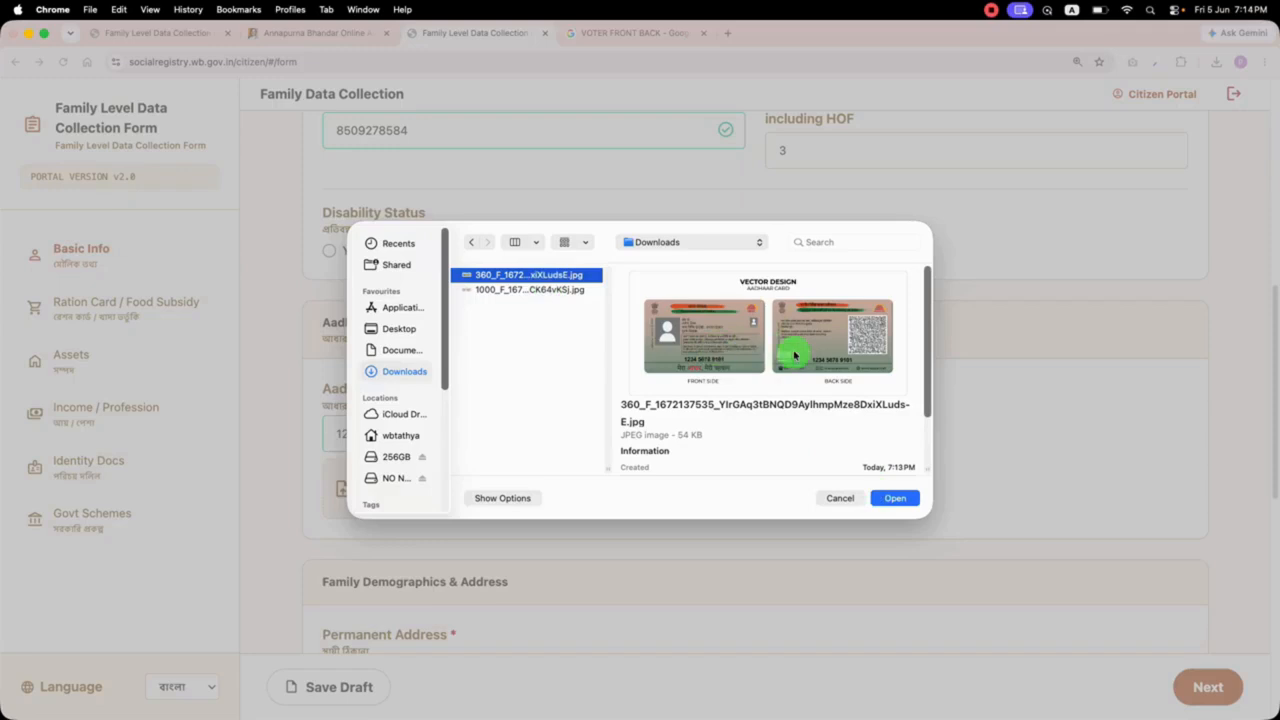
click(893, 498)
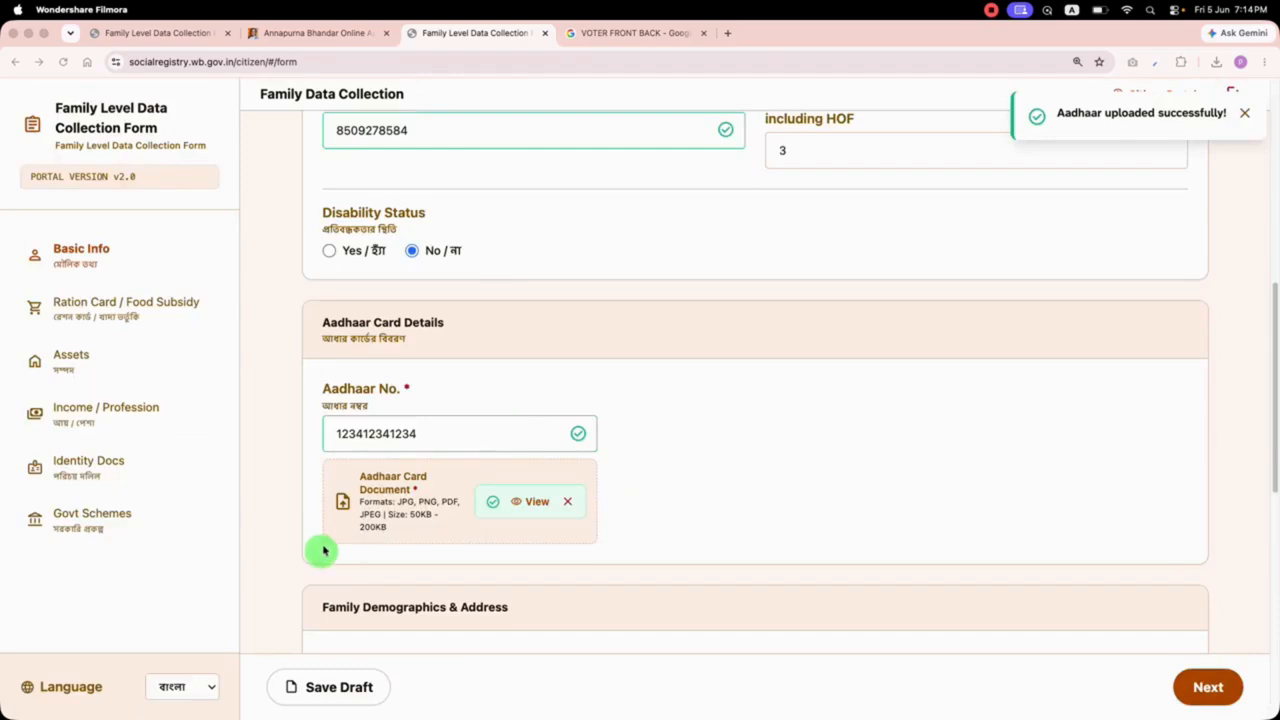
click(520, 503)
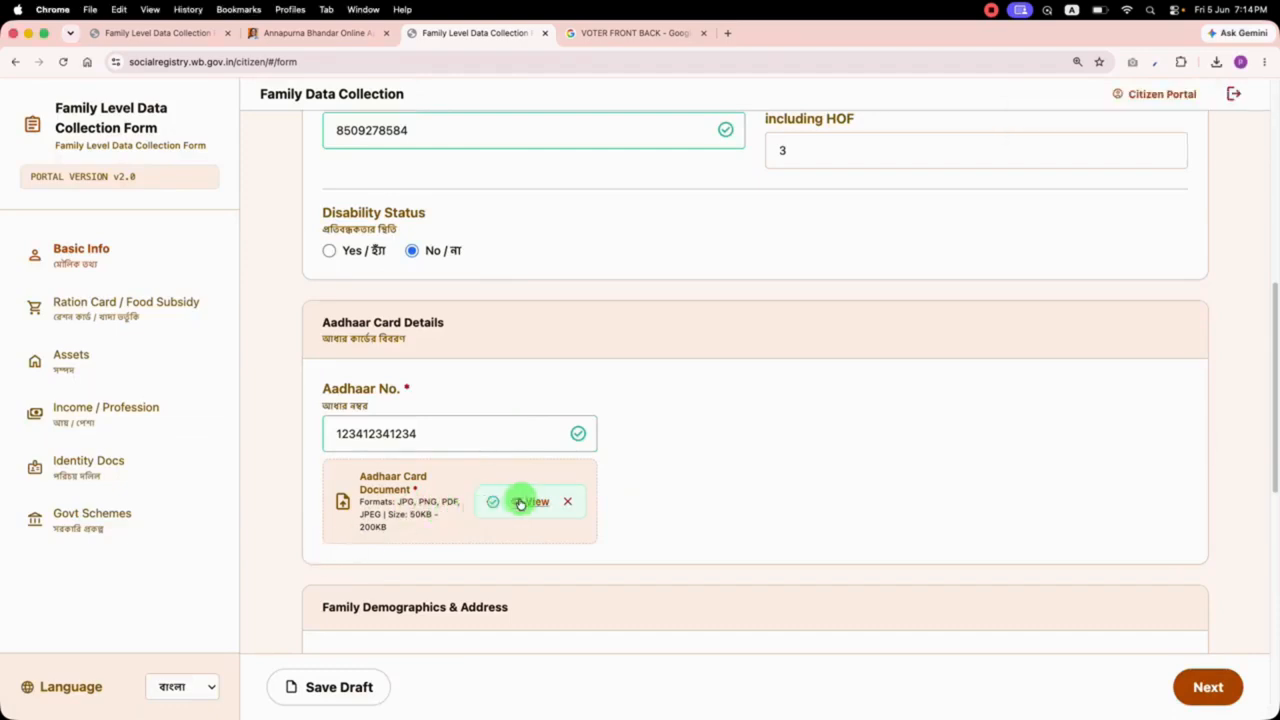
click(517, 502)
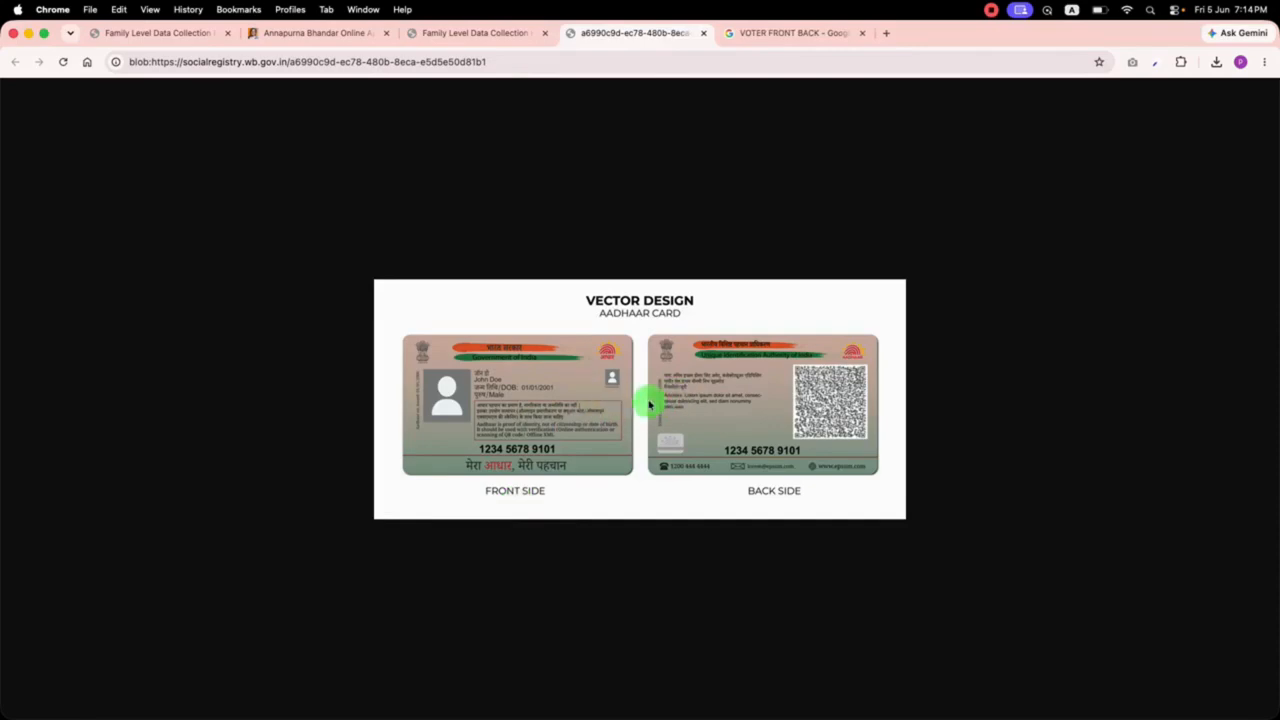
Step: Return to the family data form and dismiss the voter card image preview
click(470, 33)
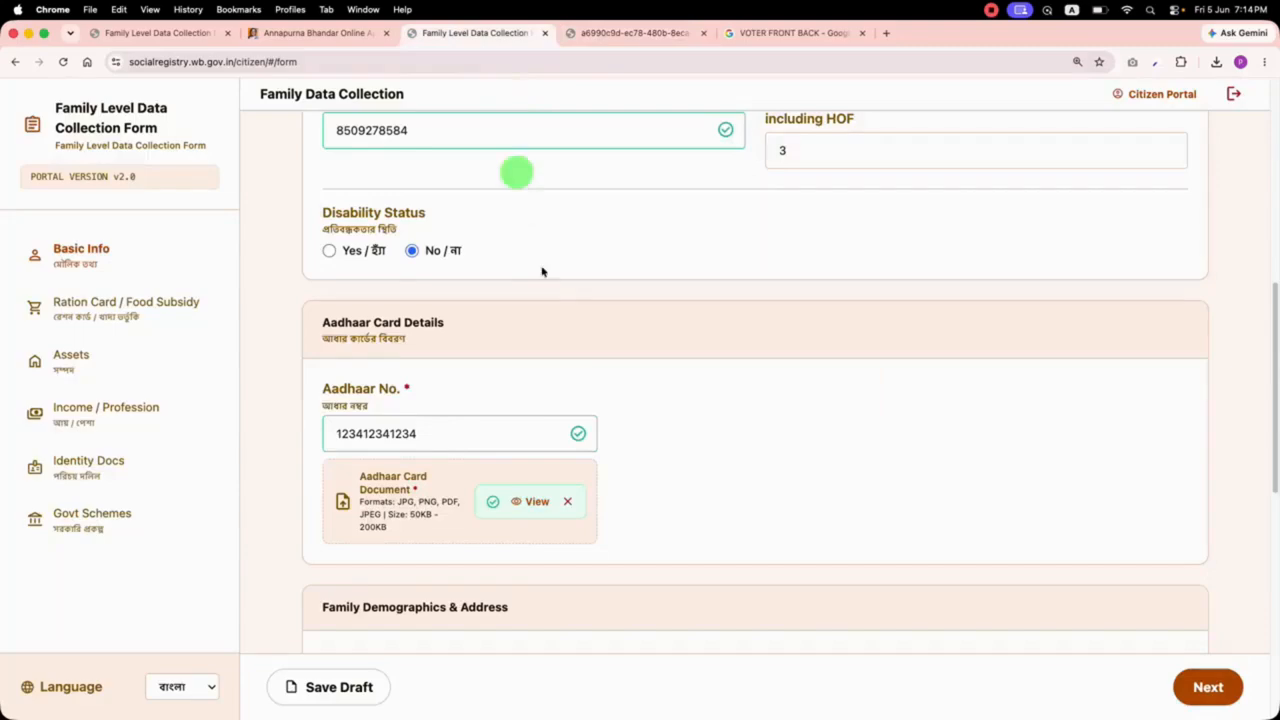
scroll(542, 271, down, 7)
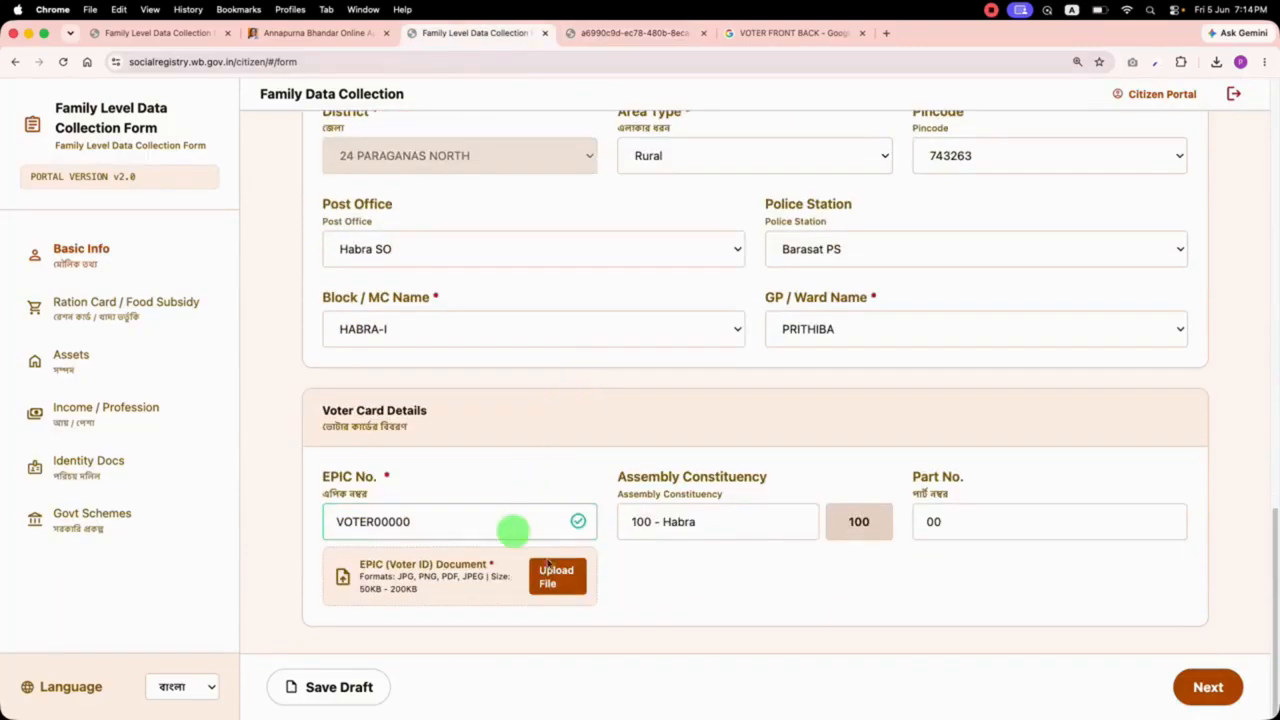
drag(0, 163, 671, 164)
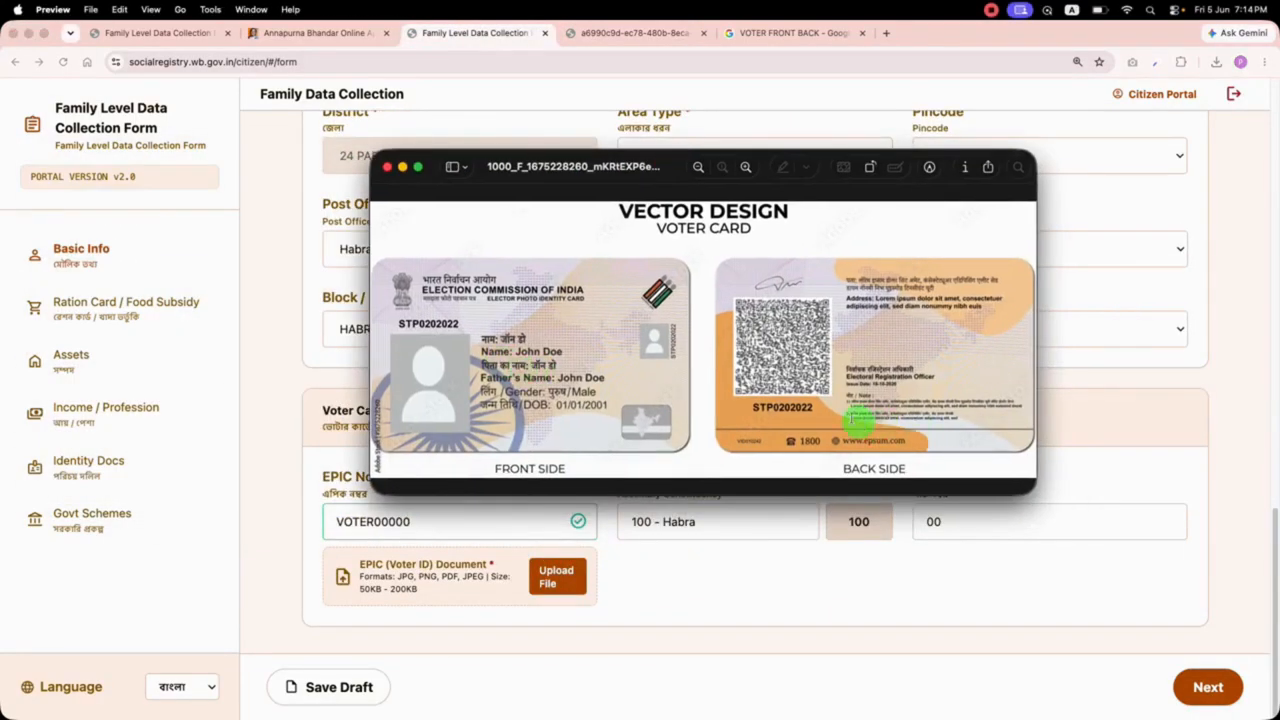
click(387, 167)
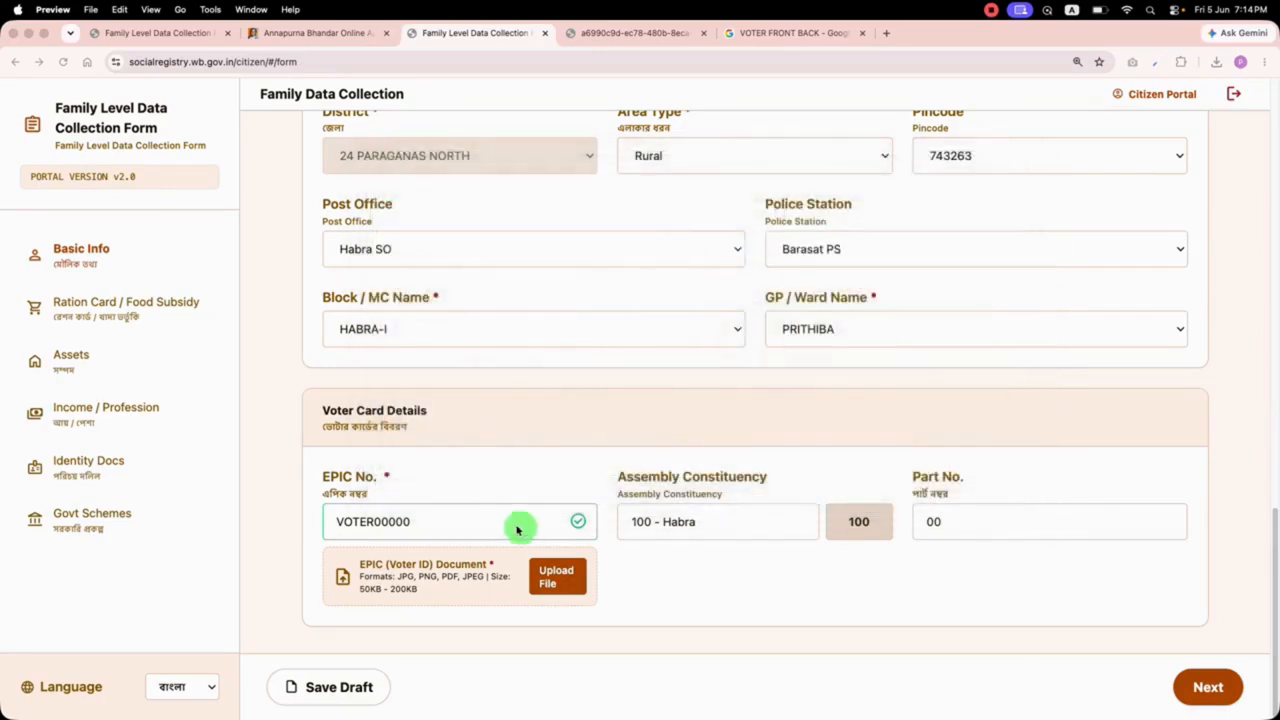
Step: Upload the voter card JPG from Downloads as the EPIC (Voter ID) document and verify it
click(553, 576)
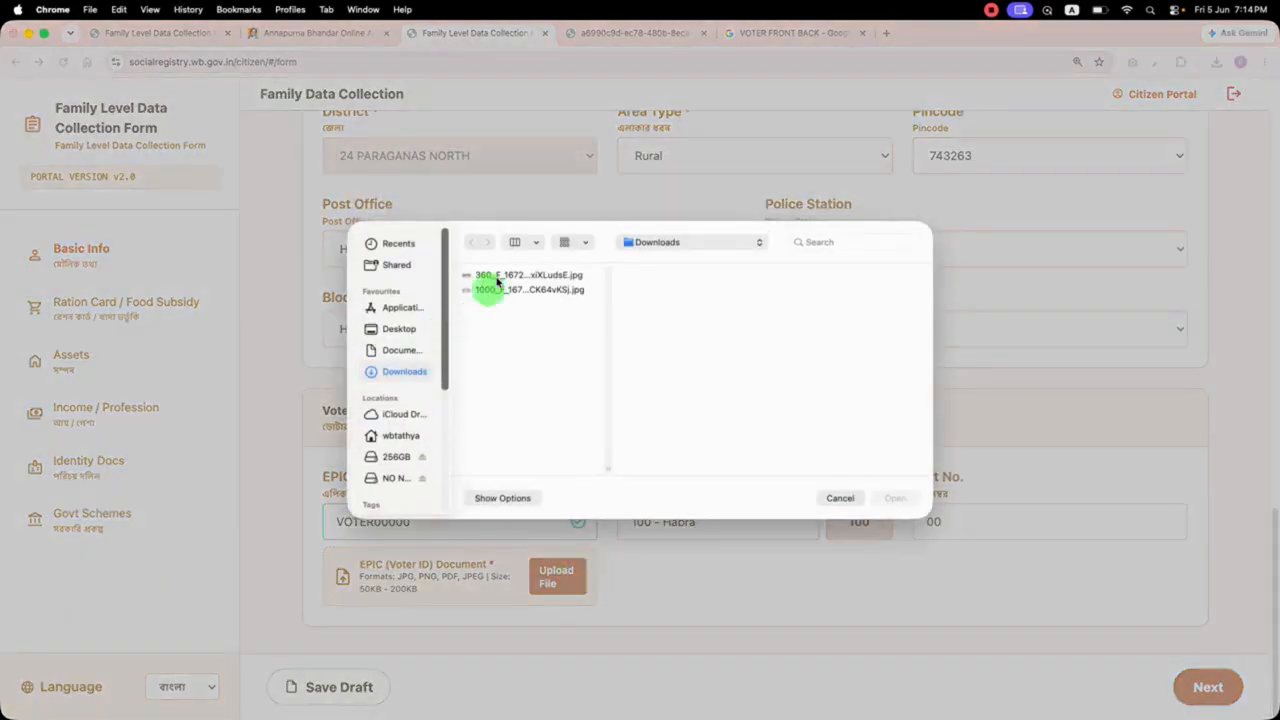
click(497, 275)
click(514, 289)
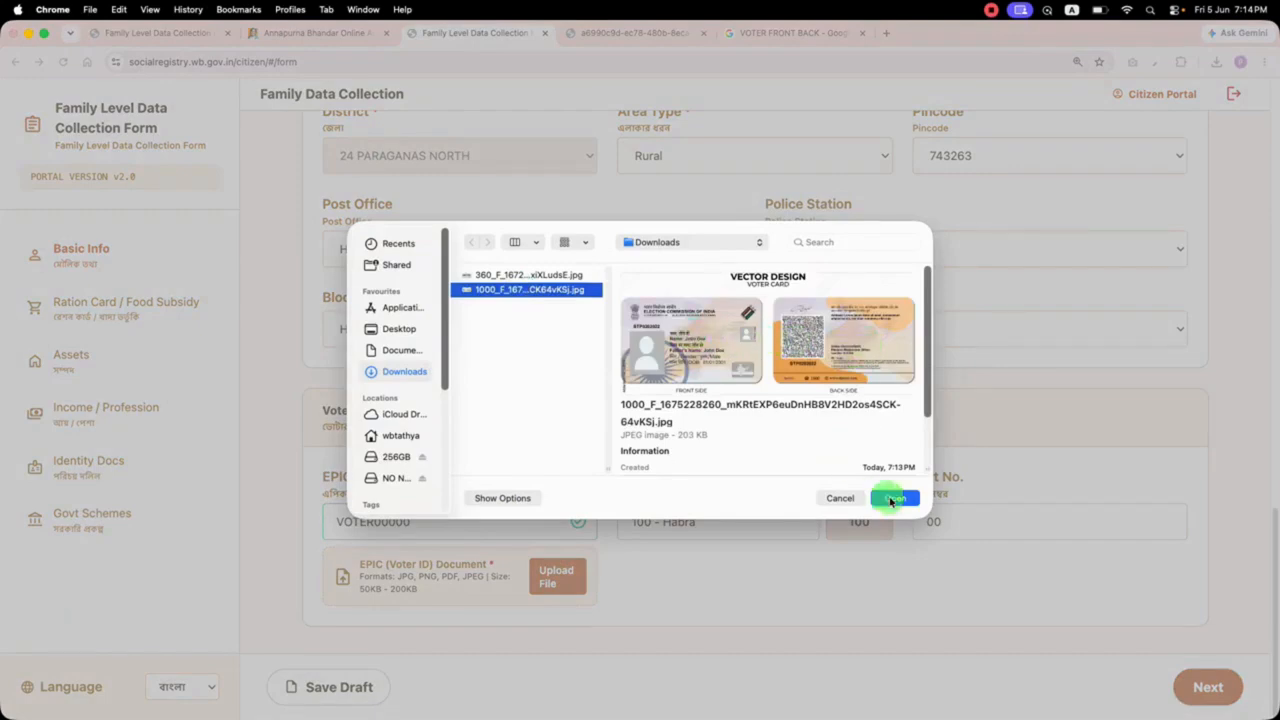
click(893, 498)
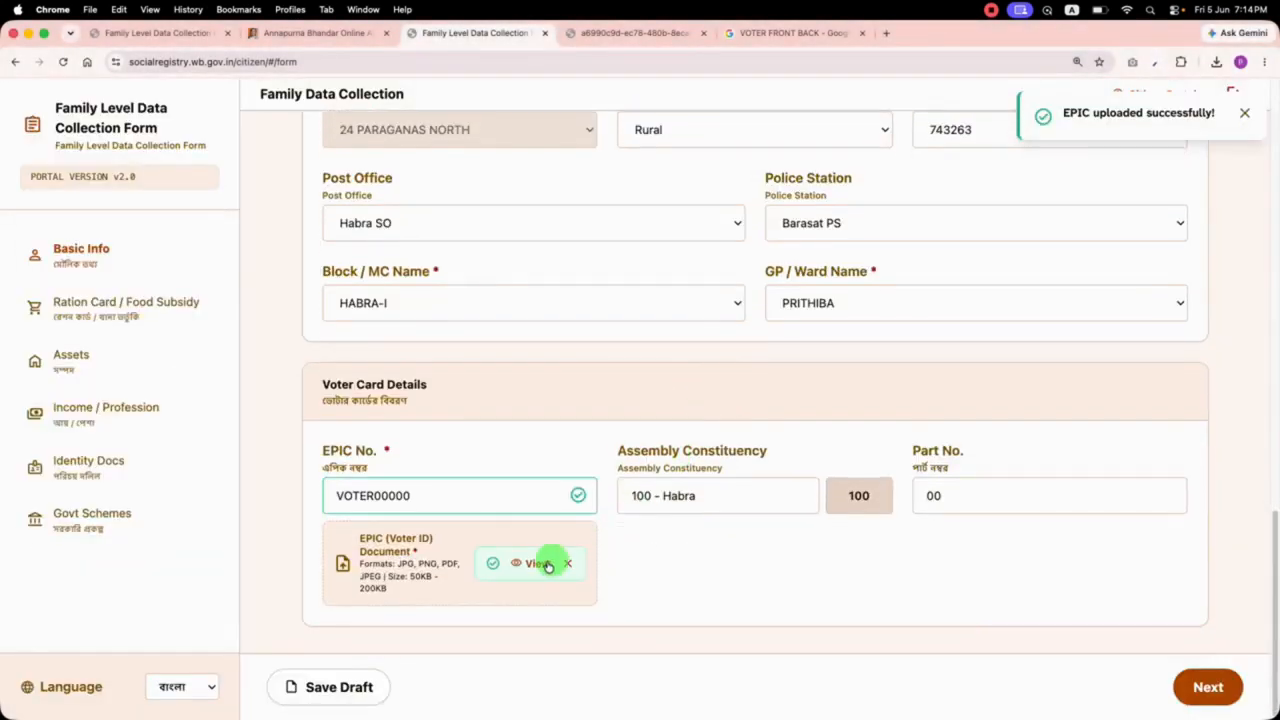
click(535, 568)
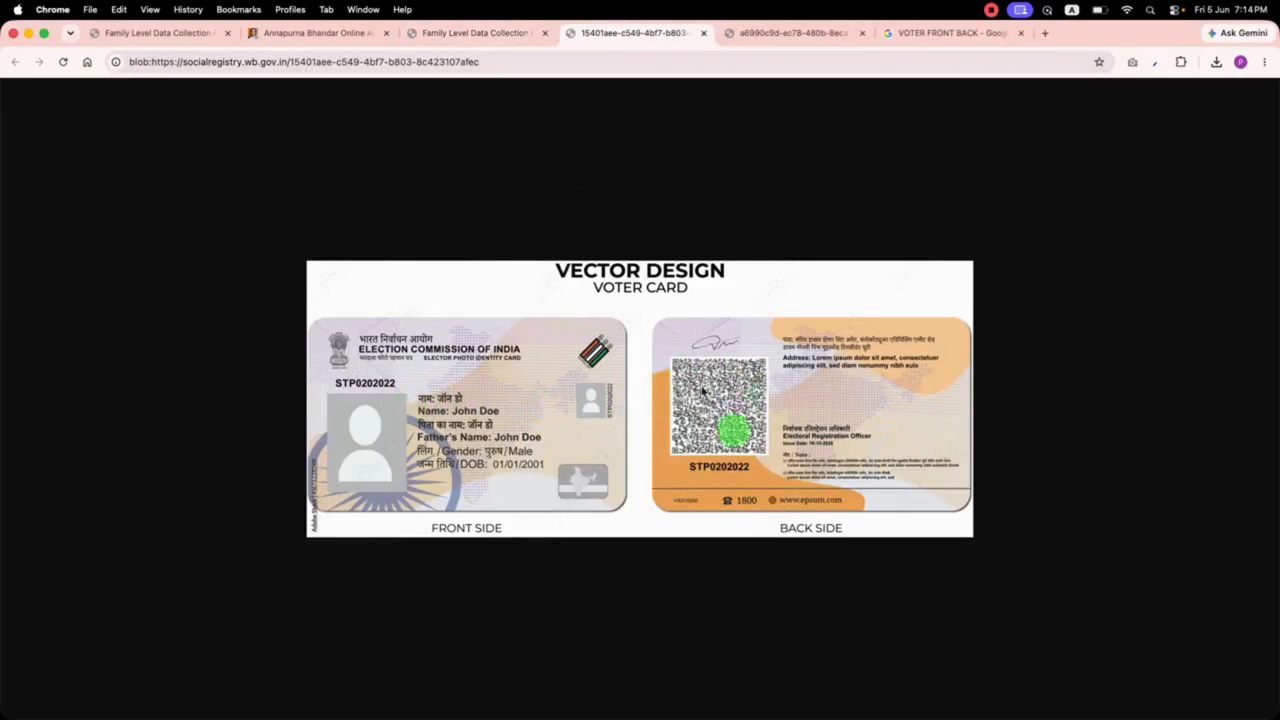
click(703, 33)
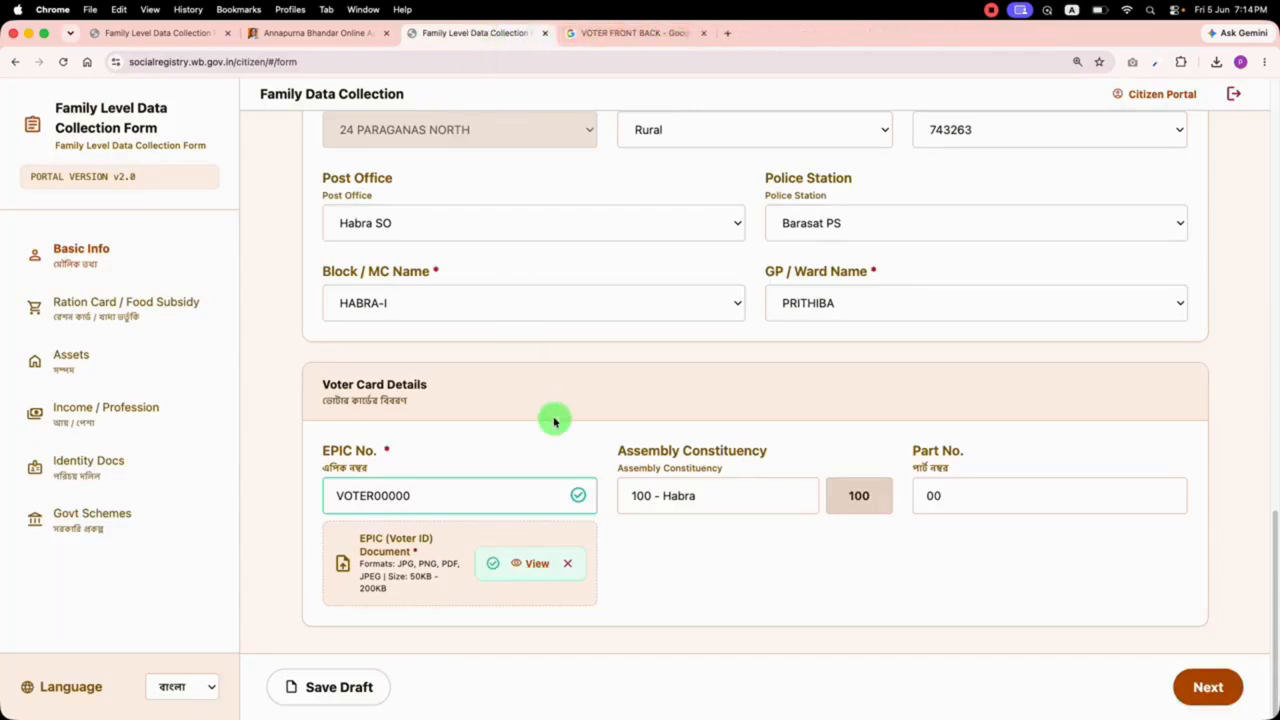
scroll(554, 421, up, 5)
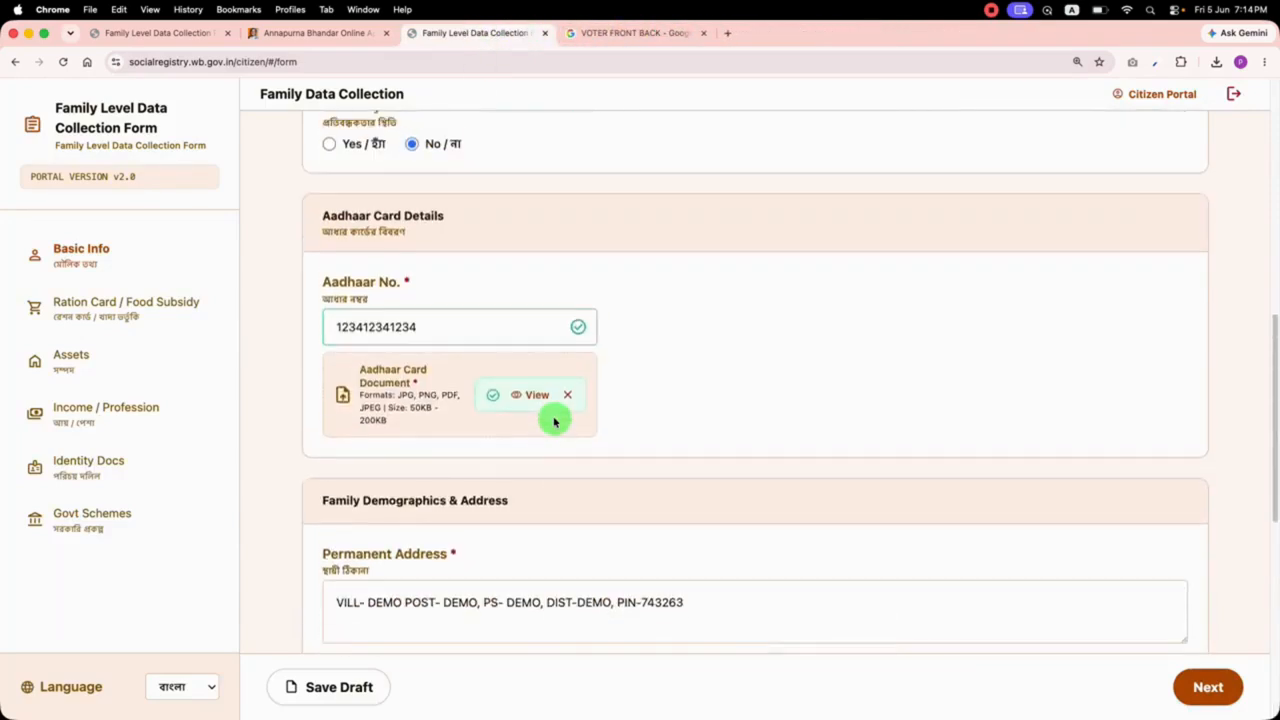
scroll(572, 442, down, 5)
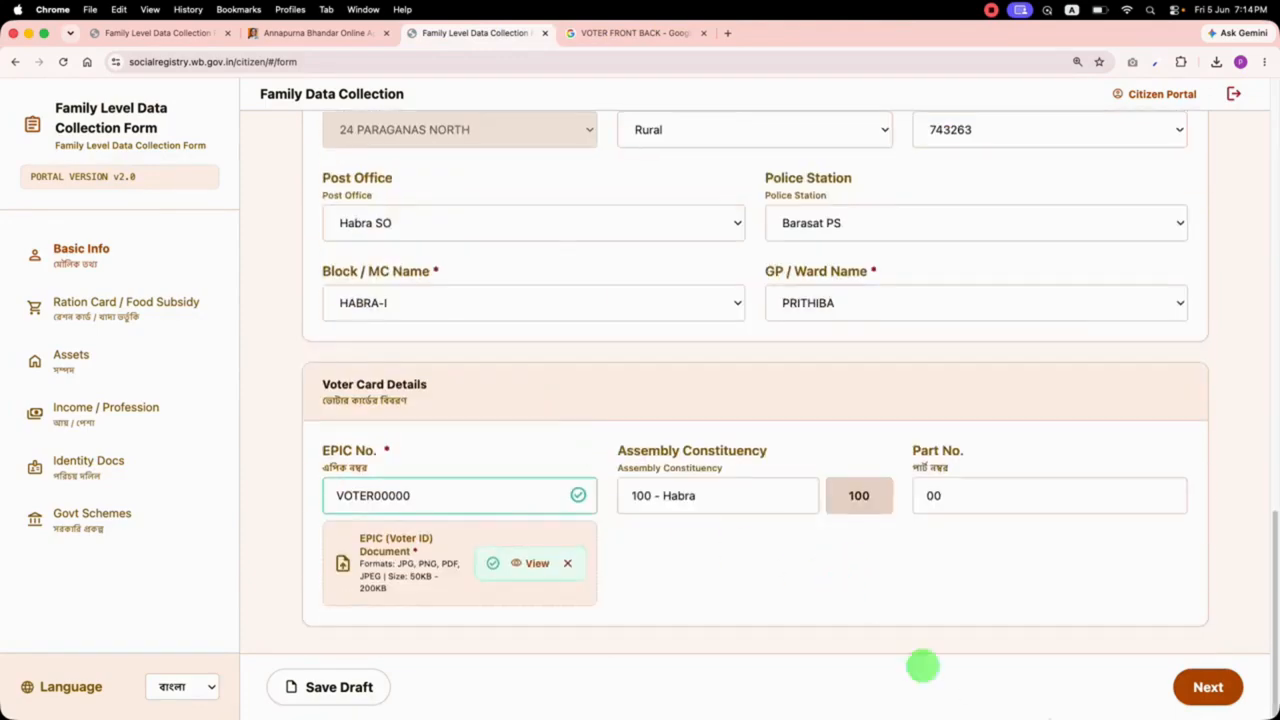
Step: On the Ration Card step, record a digital ration card of type SPHH
click(1205, 688)
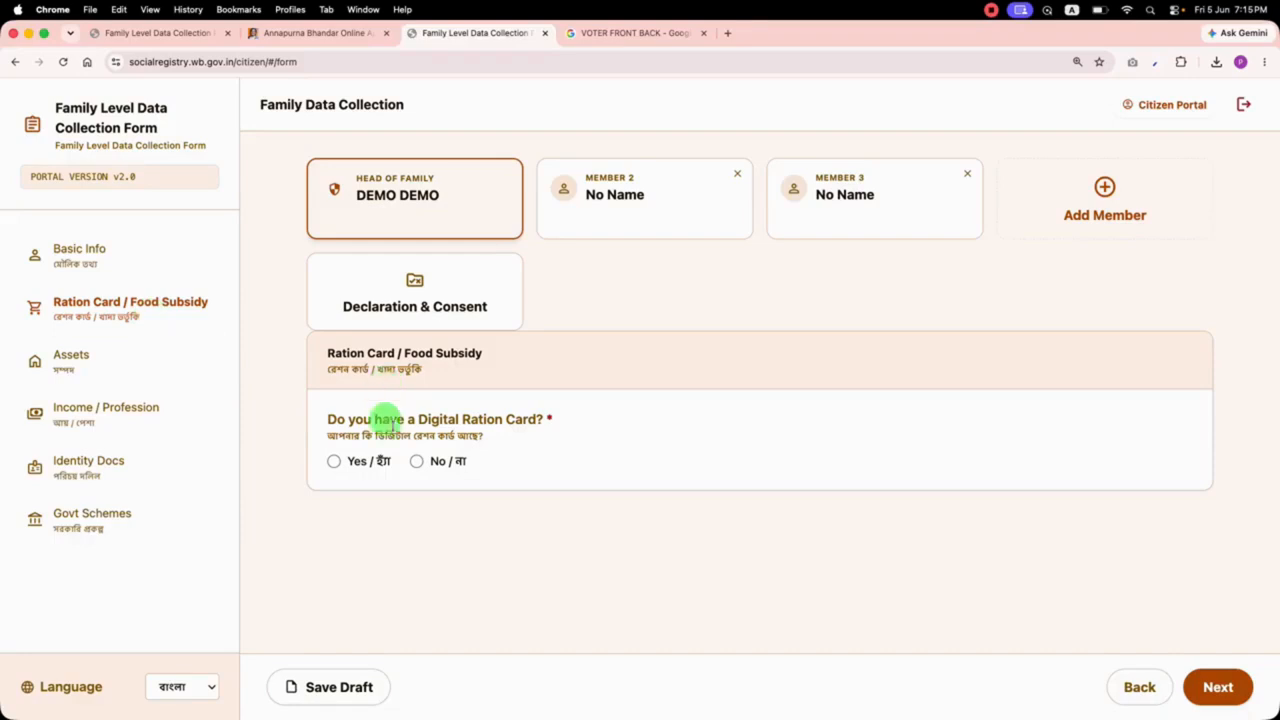
drag(330, 437, 463, 437)
click(523, 446)
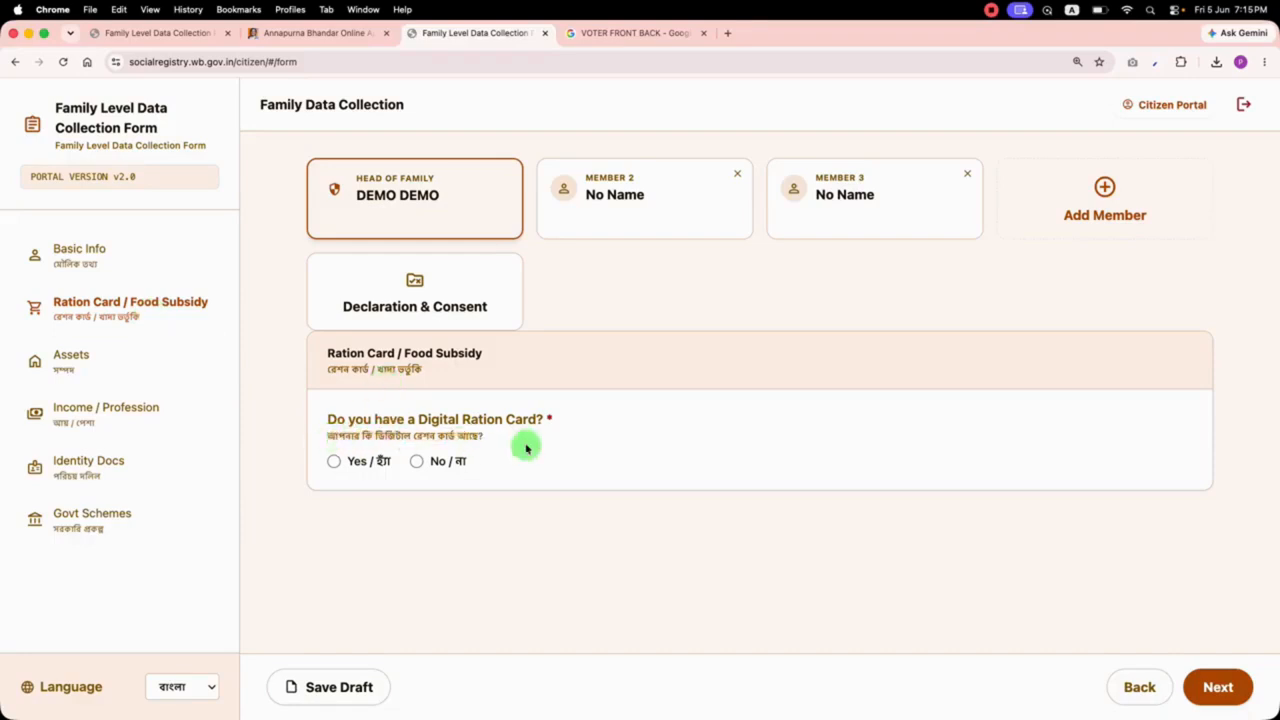
click(334, 461)
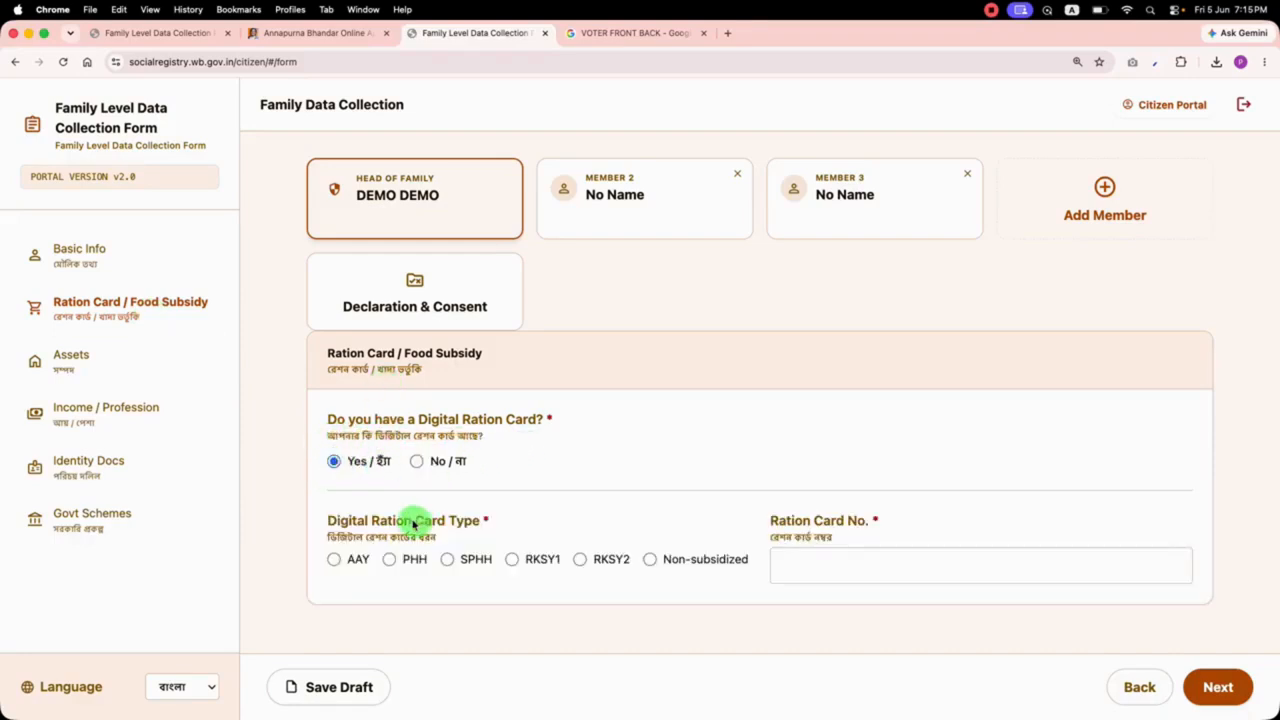
drag(342, 524, 498, 521)
click(521, 518)
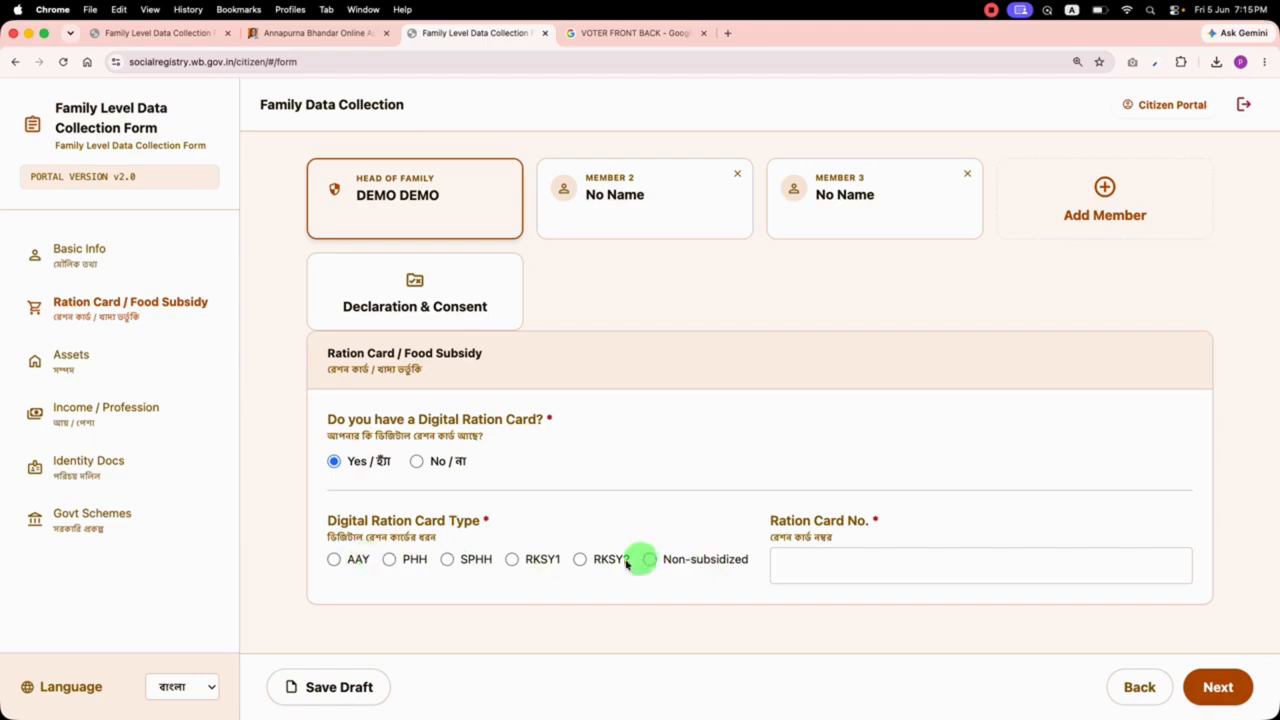
click(449, 562)
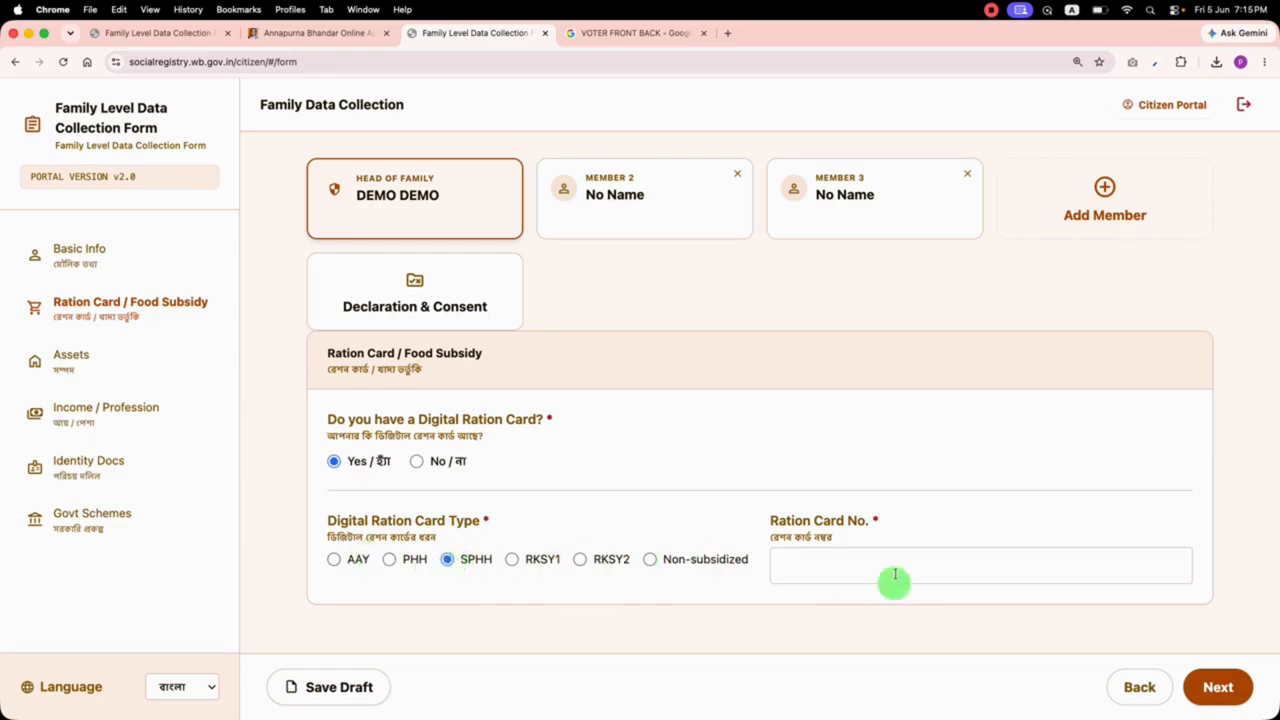
Step: Enter the ration card number and continue to the Assets step
click(834, 568)
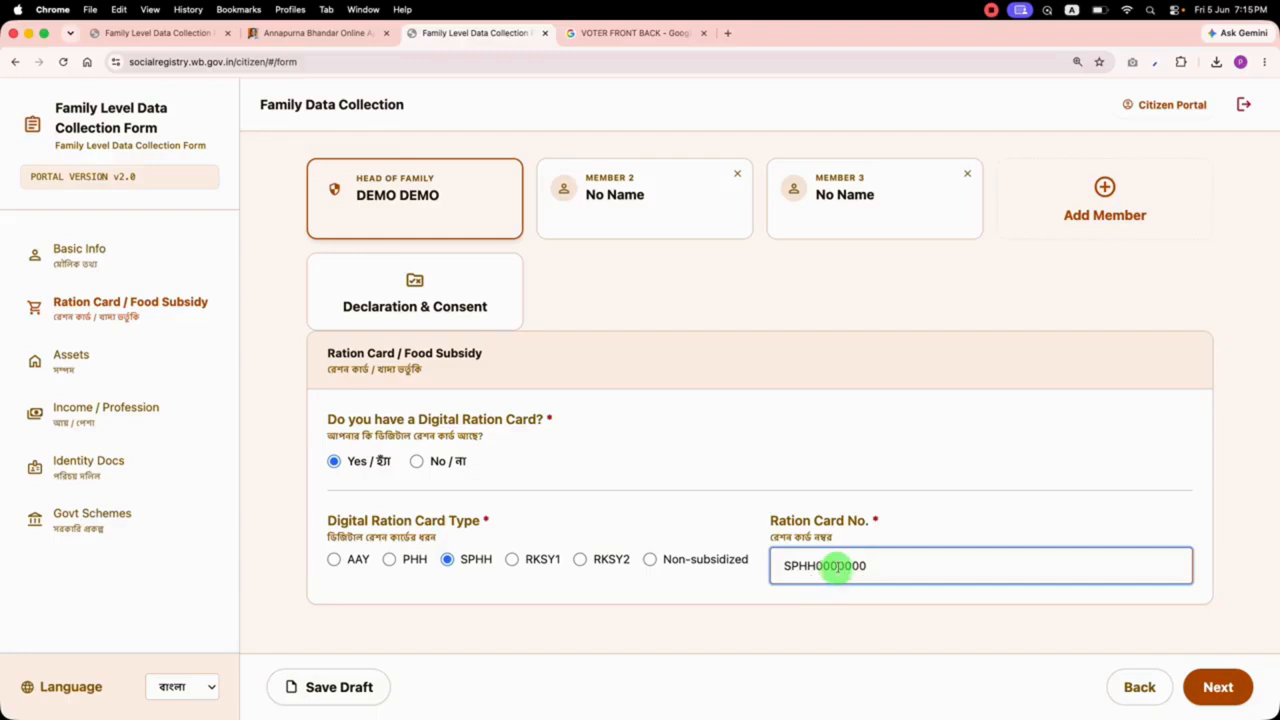
text(000)
click(937, 522)
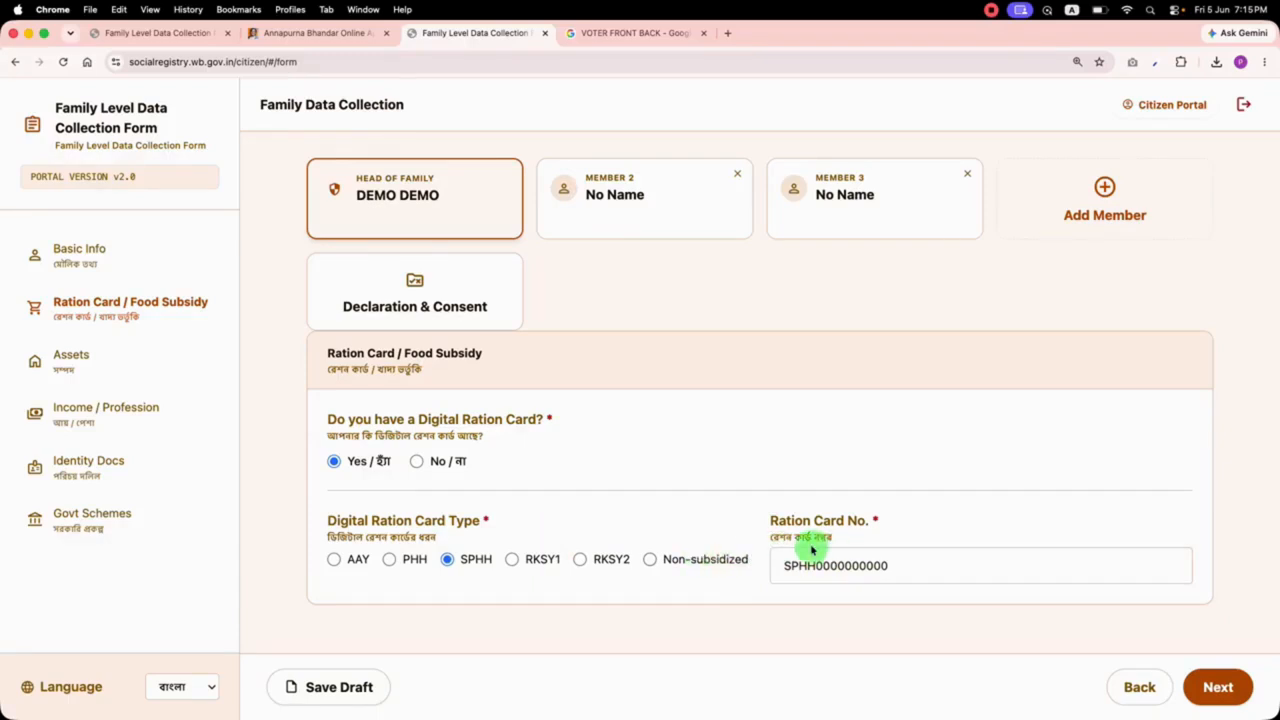
click(1215, 687)
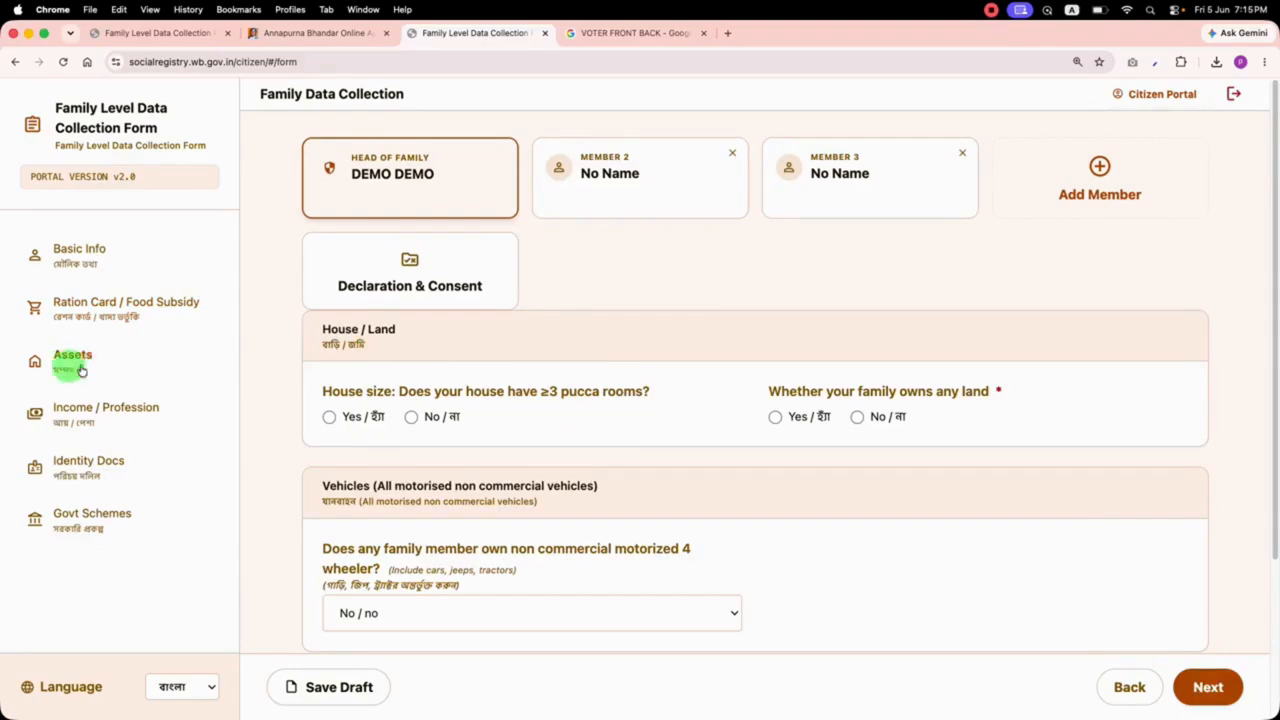
Step: Answer No to the family having three or more pucca rooms
scroll(400, 410, down, 1)
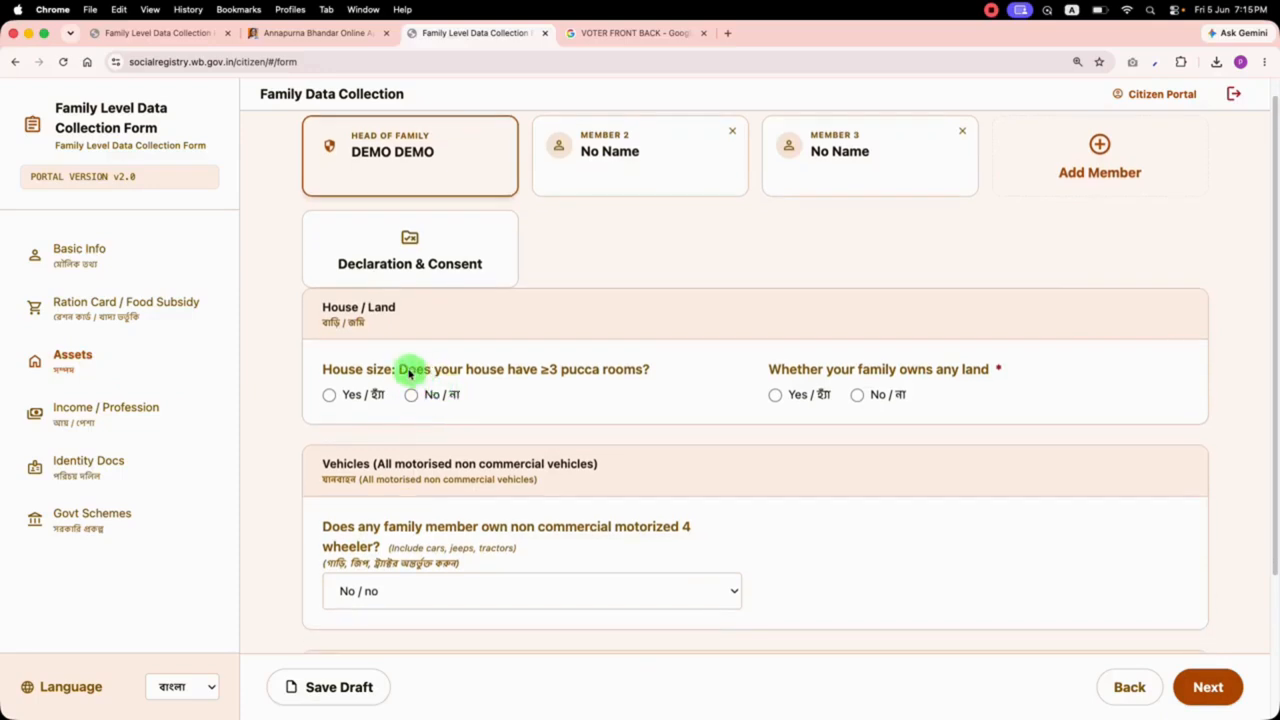
drag(398, 372, 620, 371)
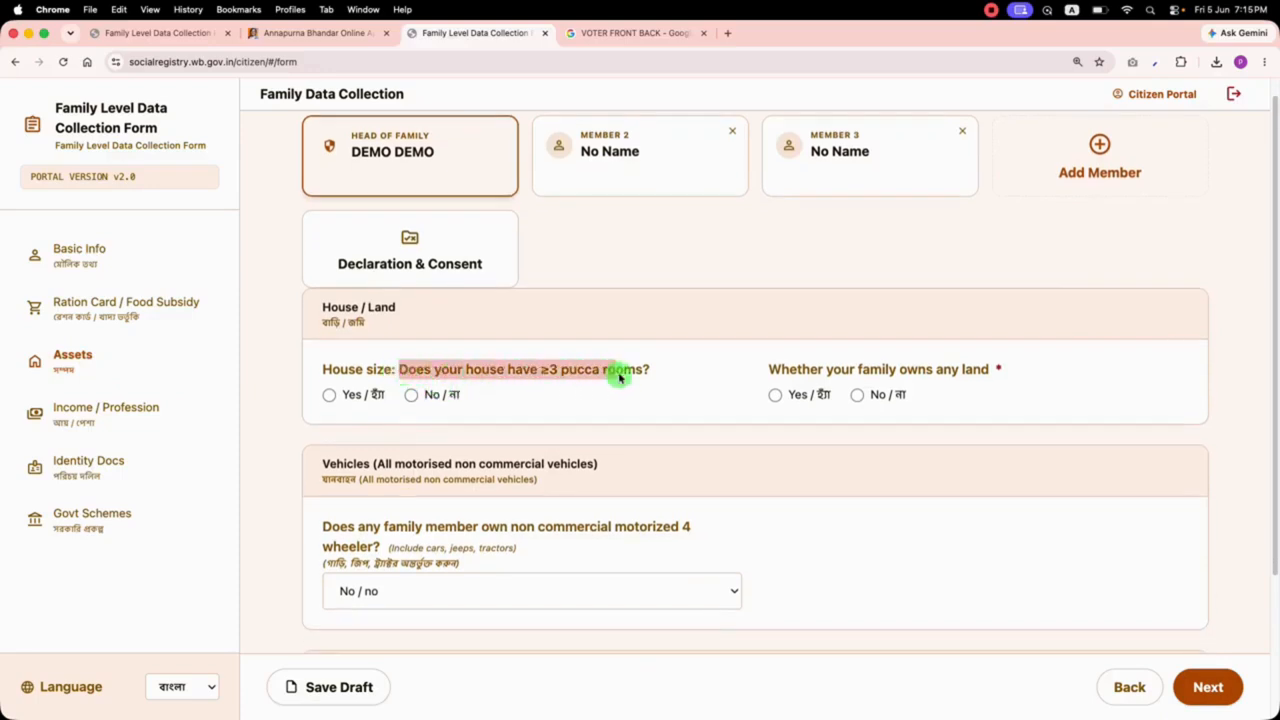
click(603, 401)
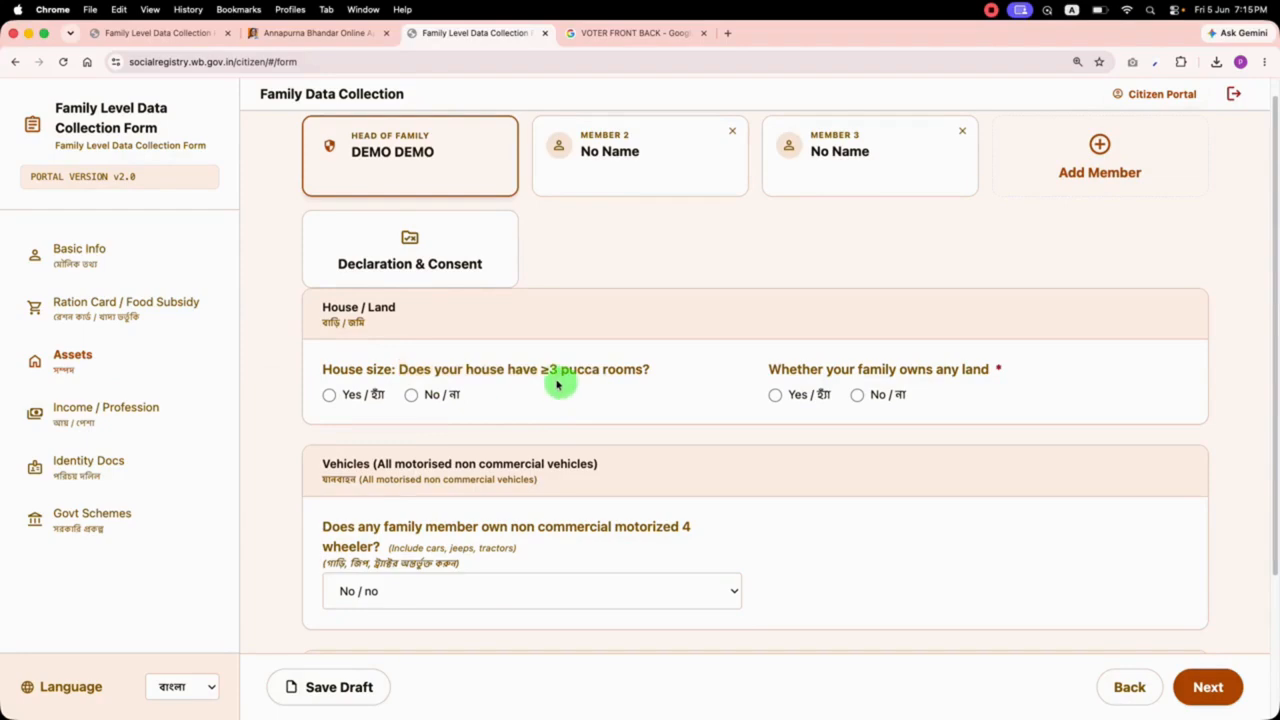
drag(542, 371, 571, 371)
click(638, 385)
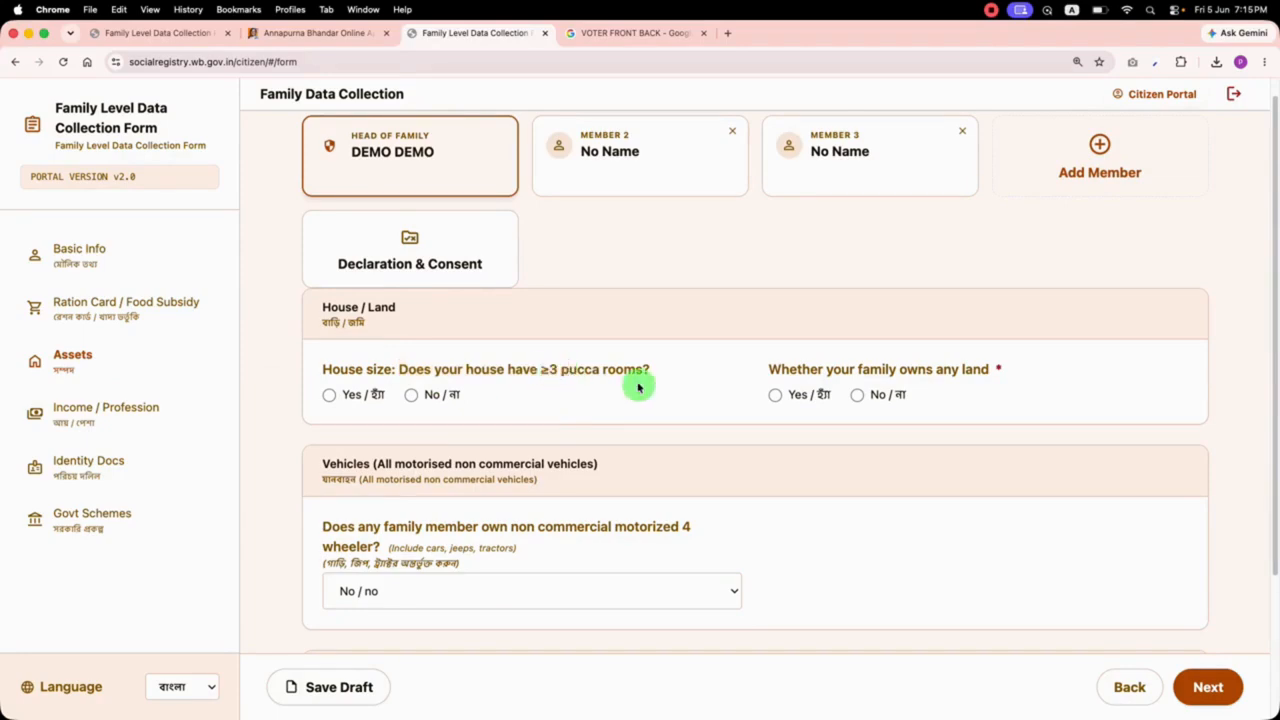
click(413, 396)
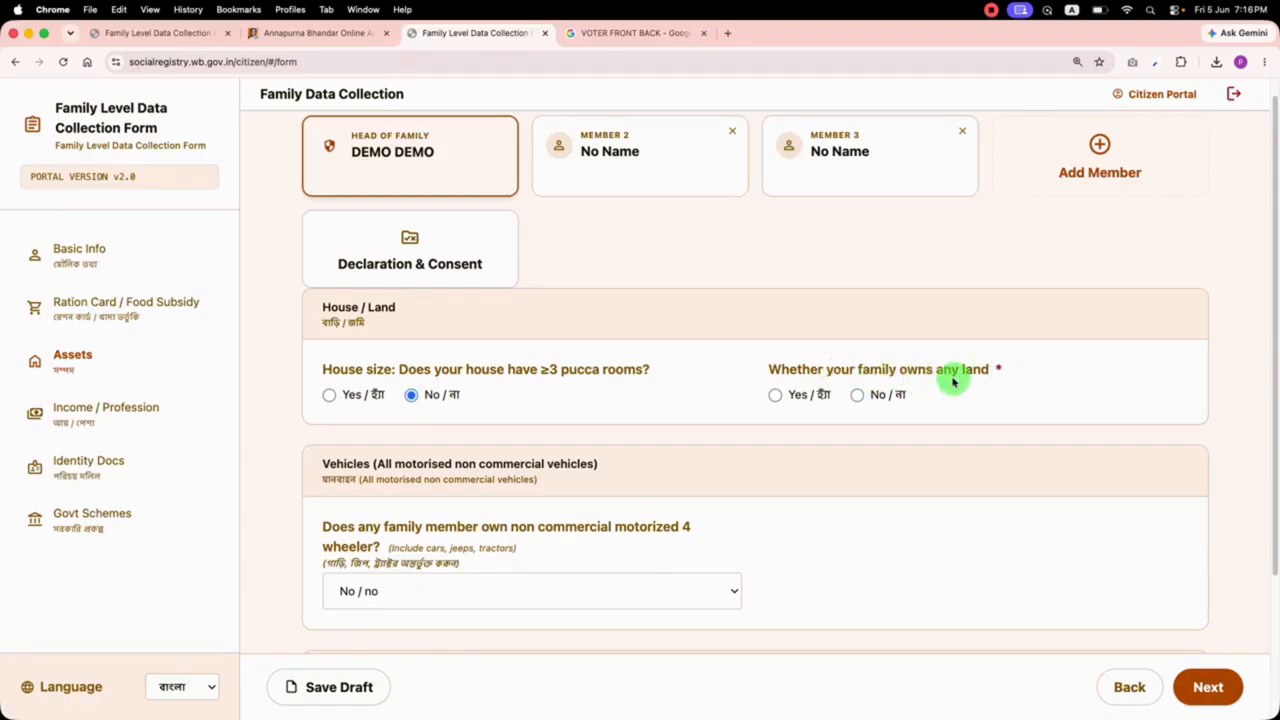
Step: Mark the family as owning land with a total landholding of 20 decimals
click(776, 397)
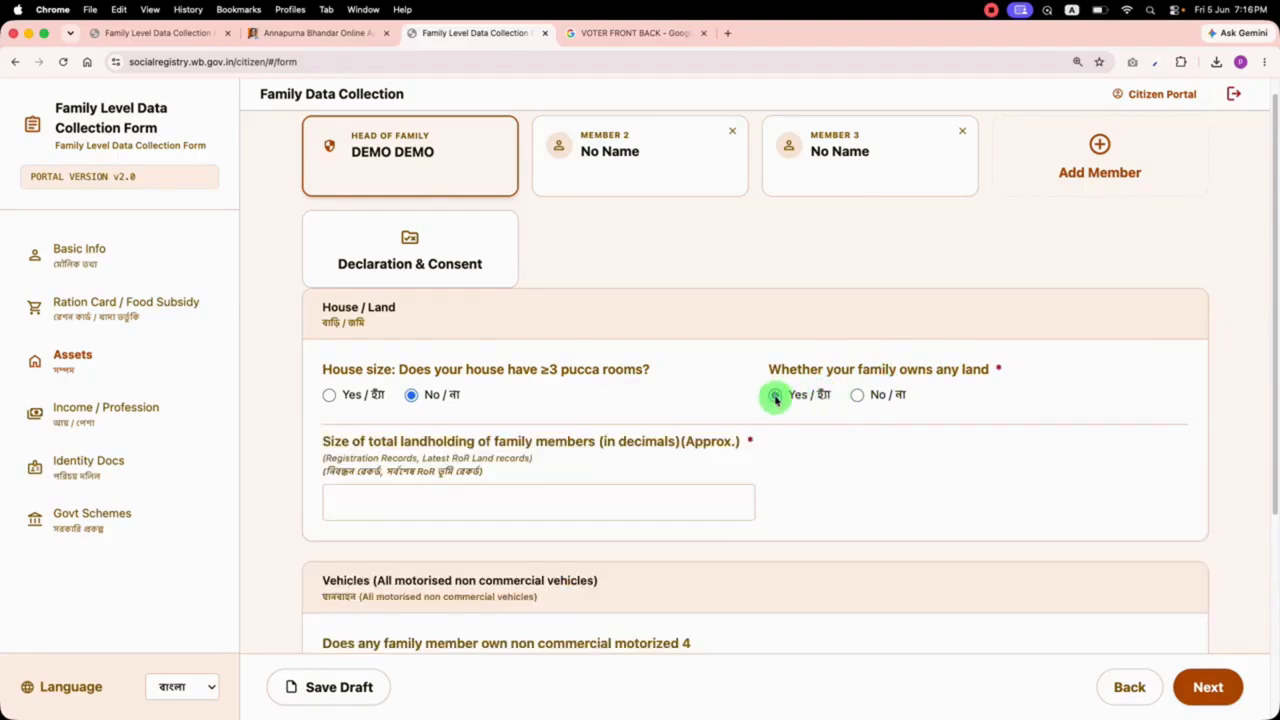
scroll(583, 426, down, 2)
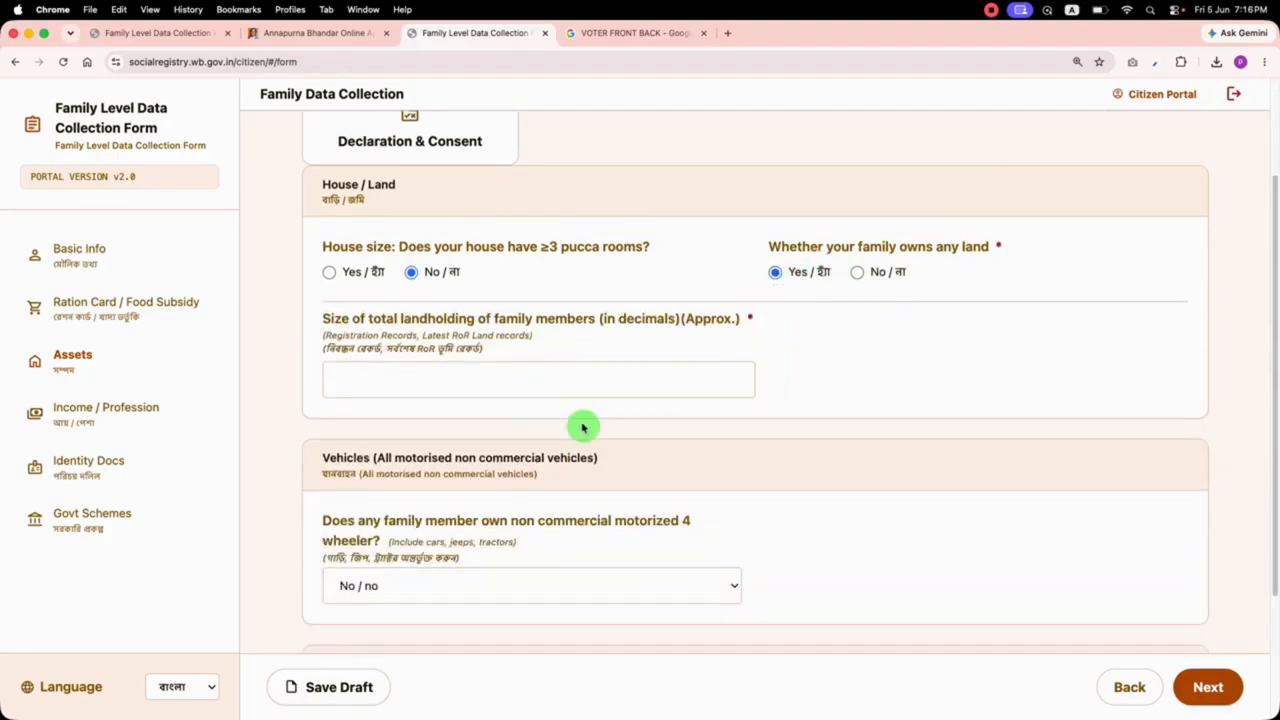
click(530, 372)
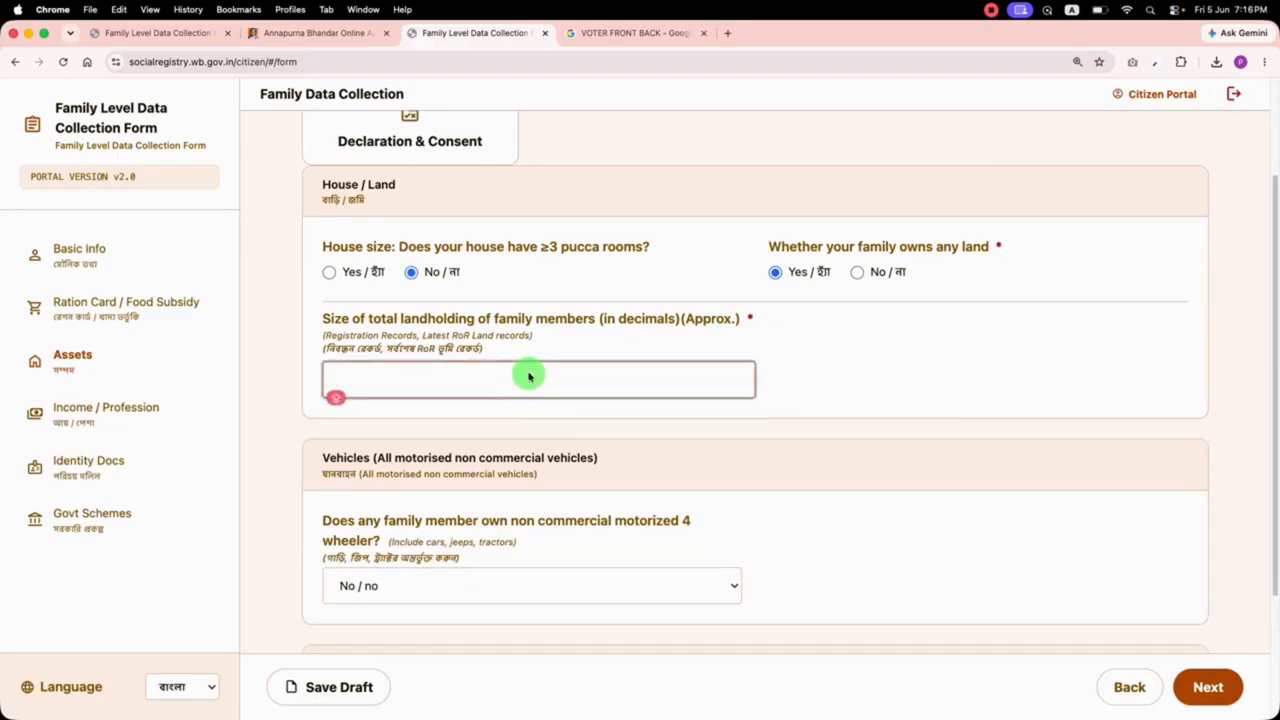
scroll(530, 375, up, 2)
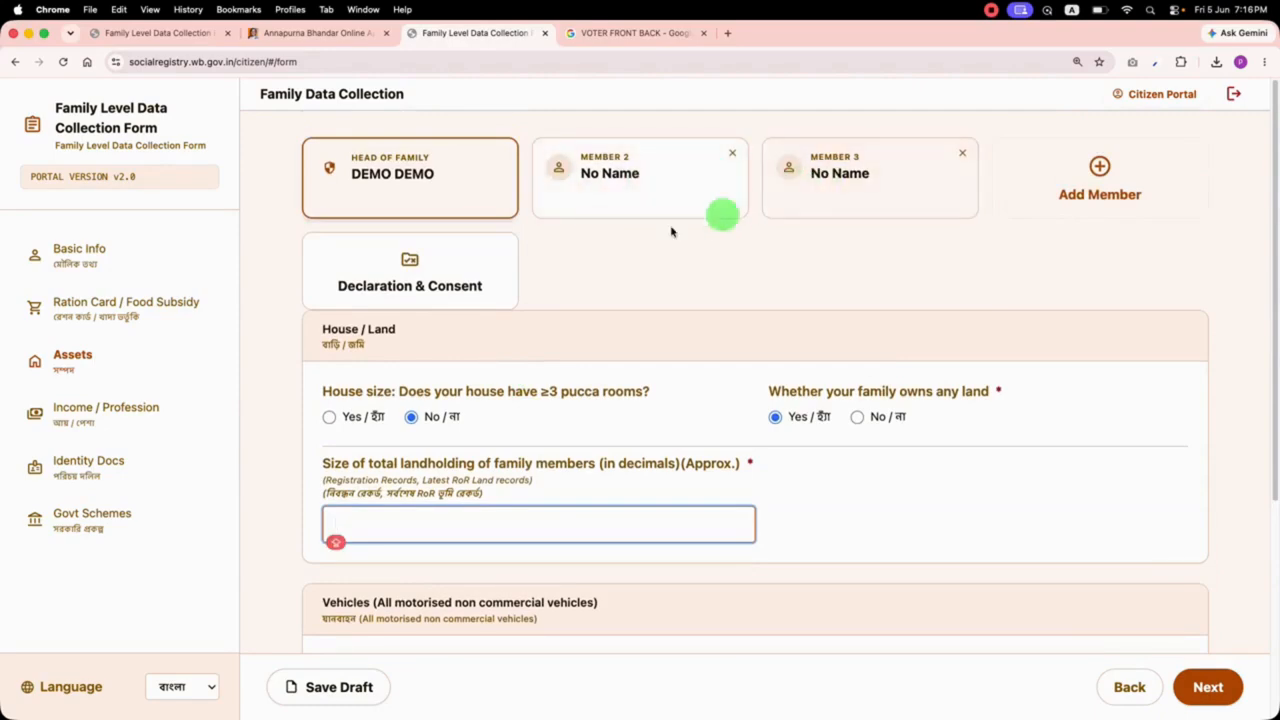
scroll(627, 255, down, 3)
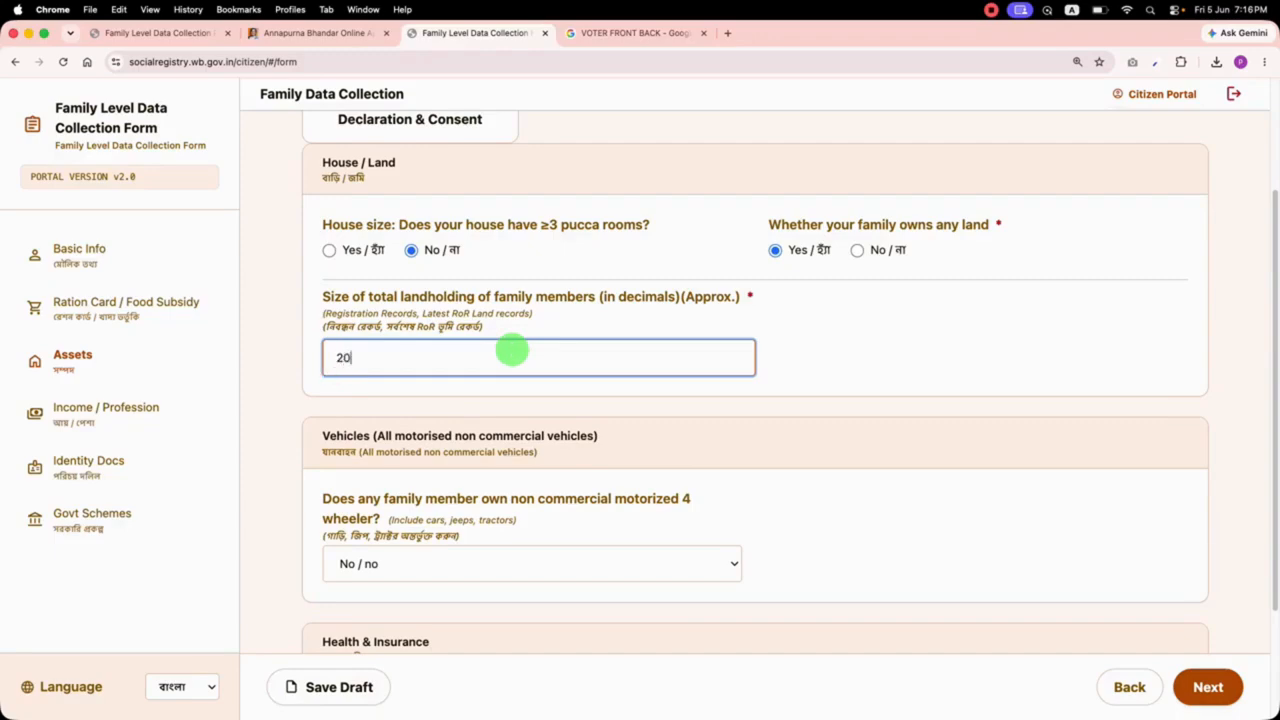
click(536, 305)
scroll(580, 349, down, 3)
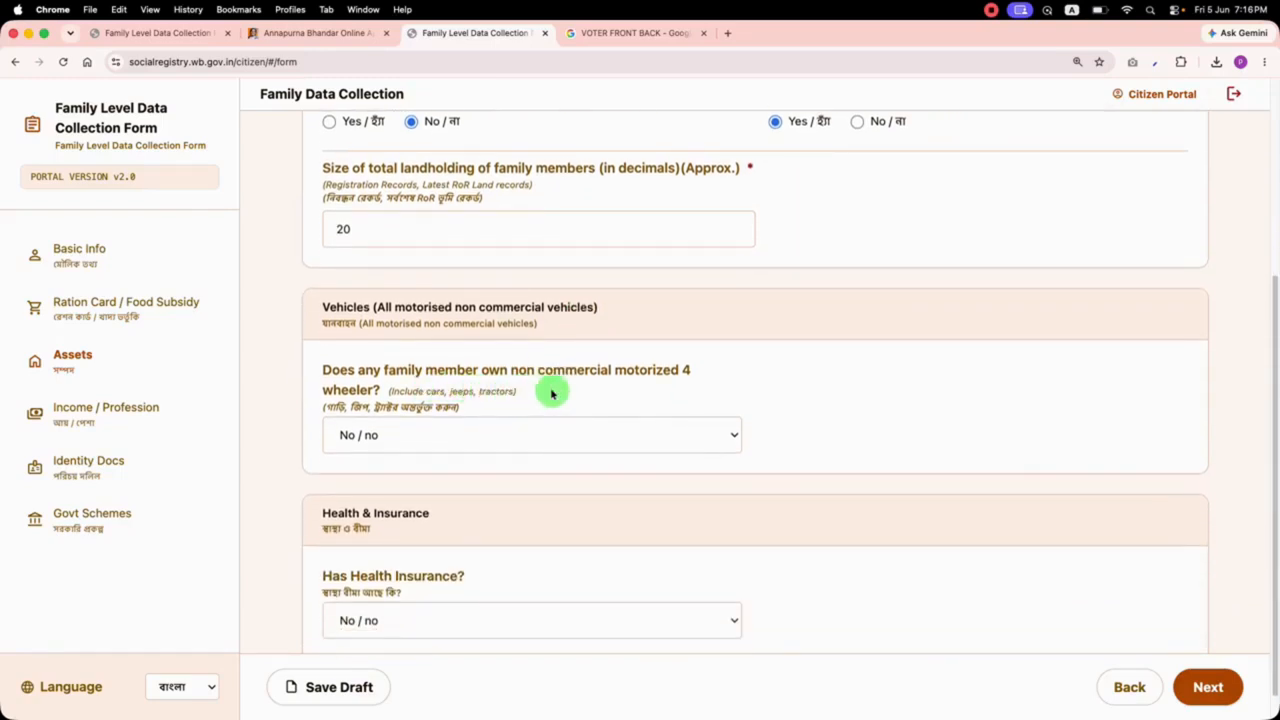
scroll(485, 402, down, 1)
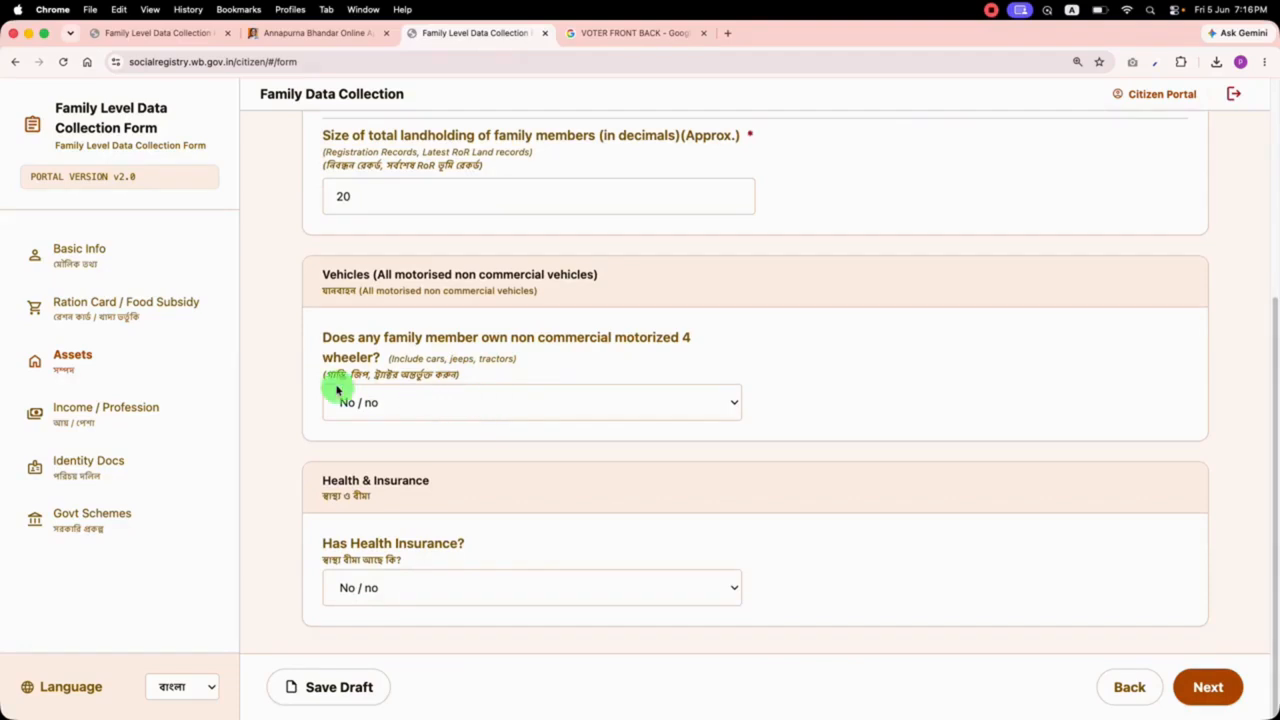
click(398, 403)
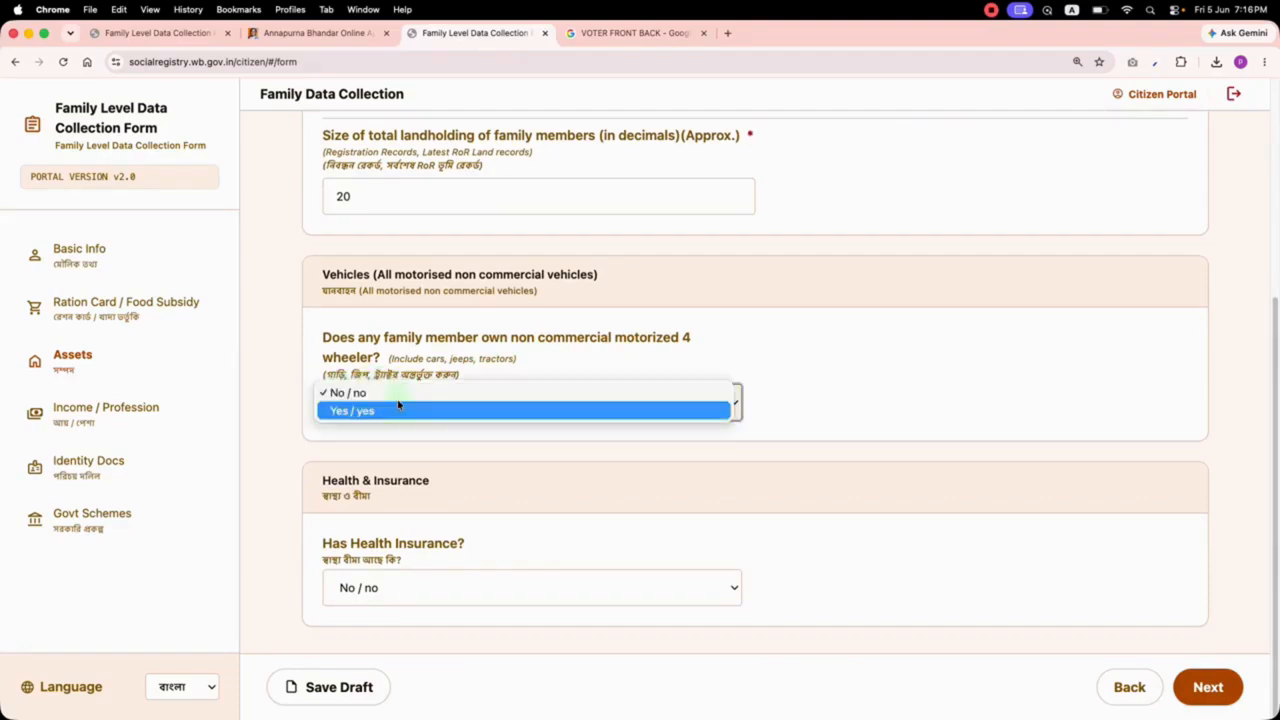
click(368, 394)
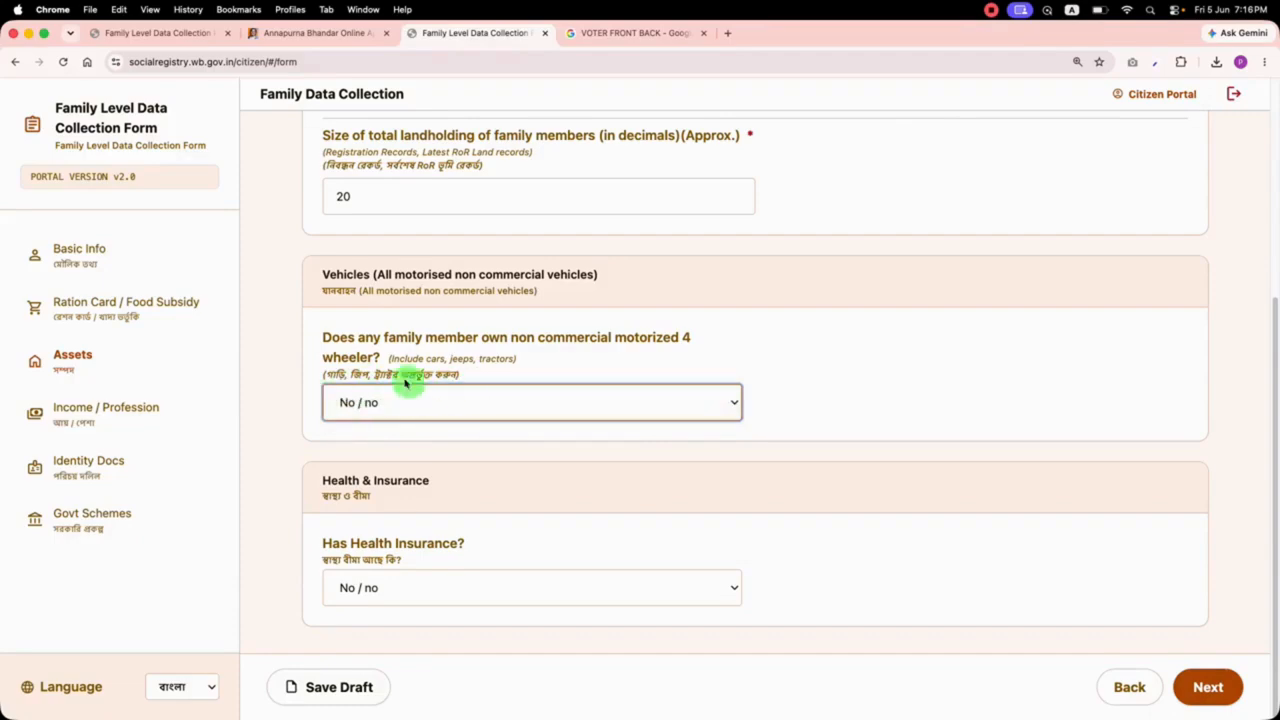
click(398, 405)
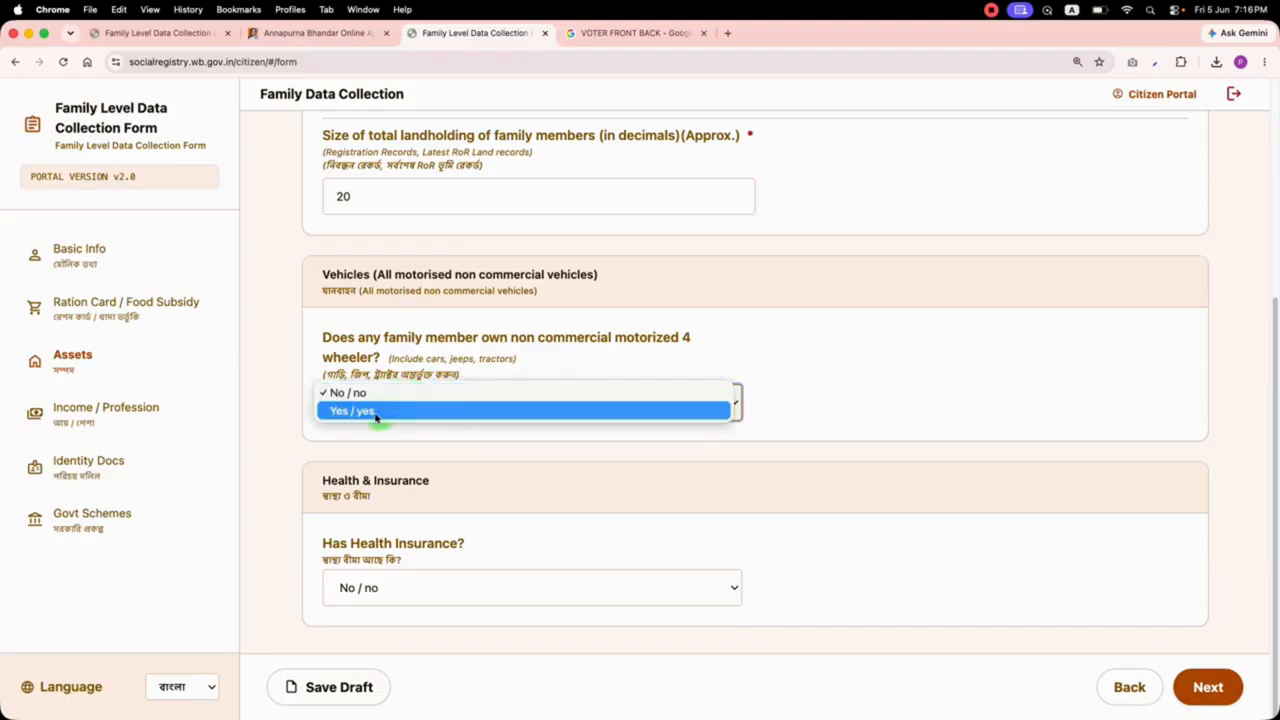
click(376, 411)
scroll(577, 437, down, 1)
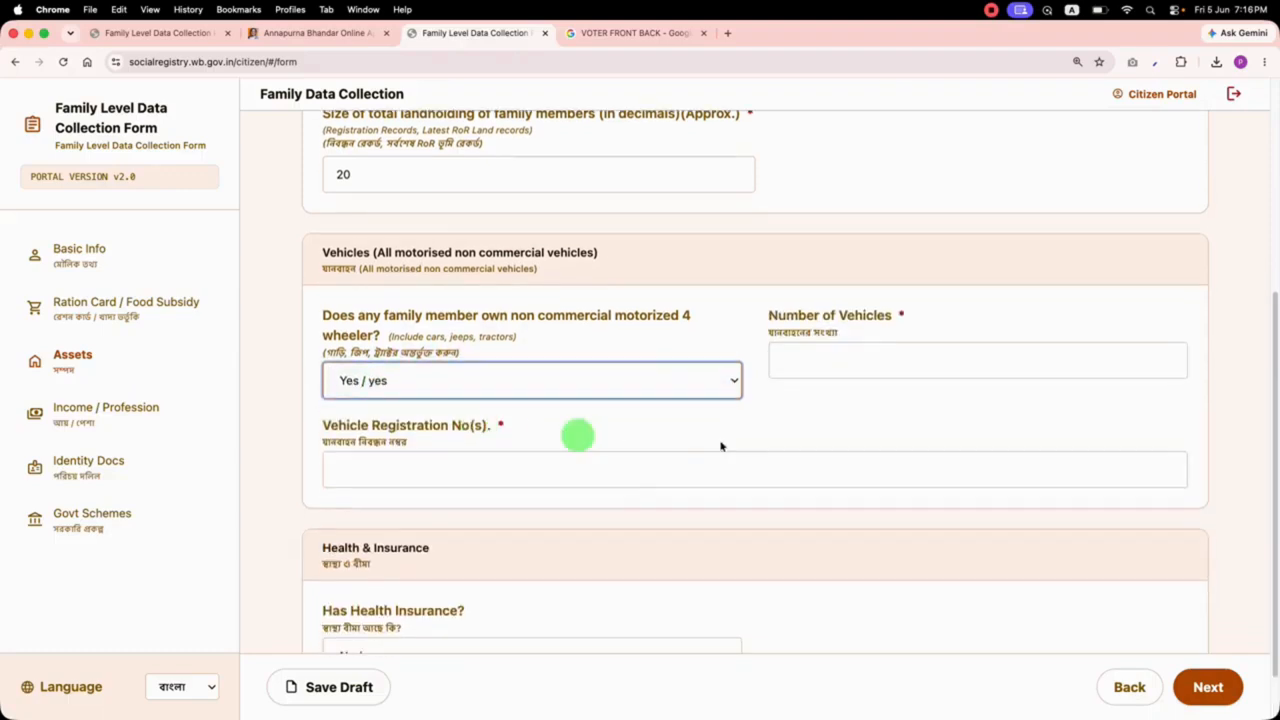
click(825, 362)
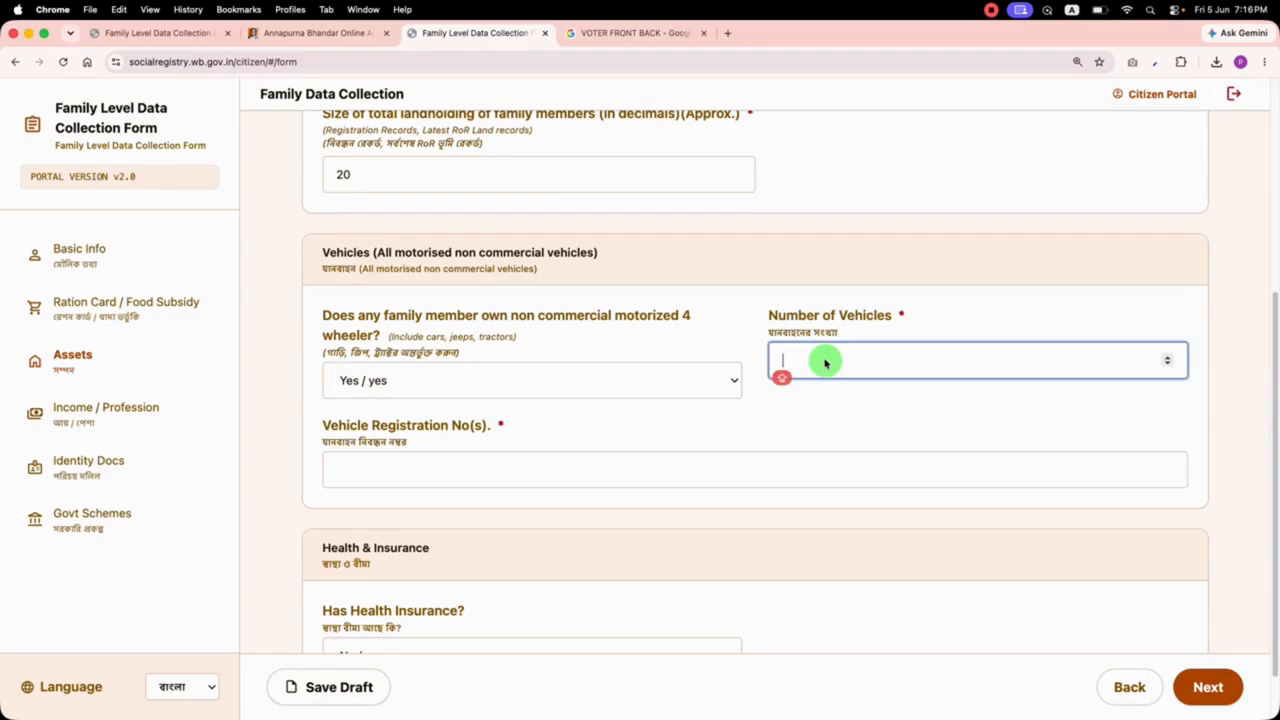
text(1)
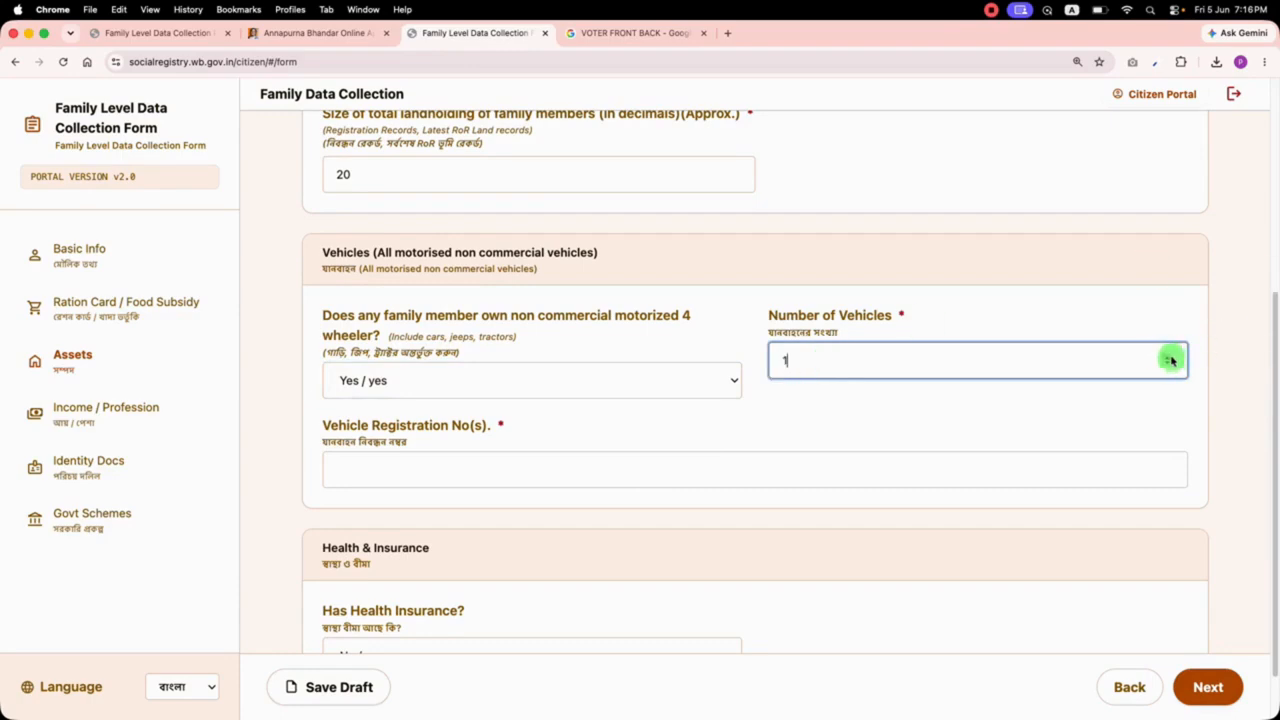
click(1169, 356)
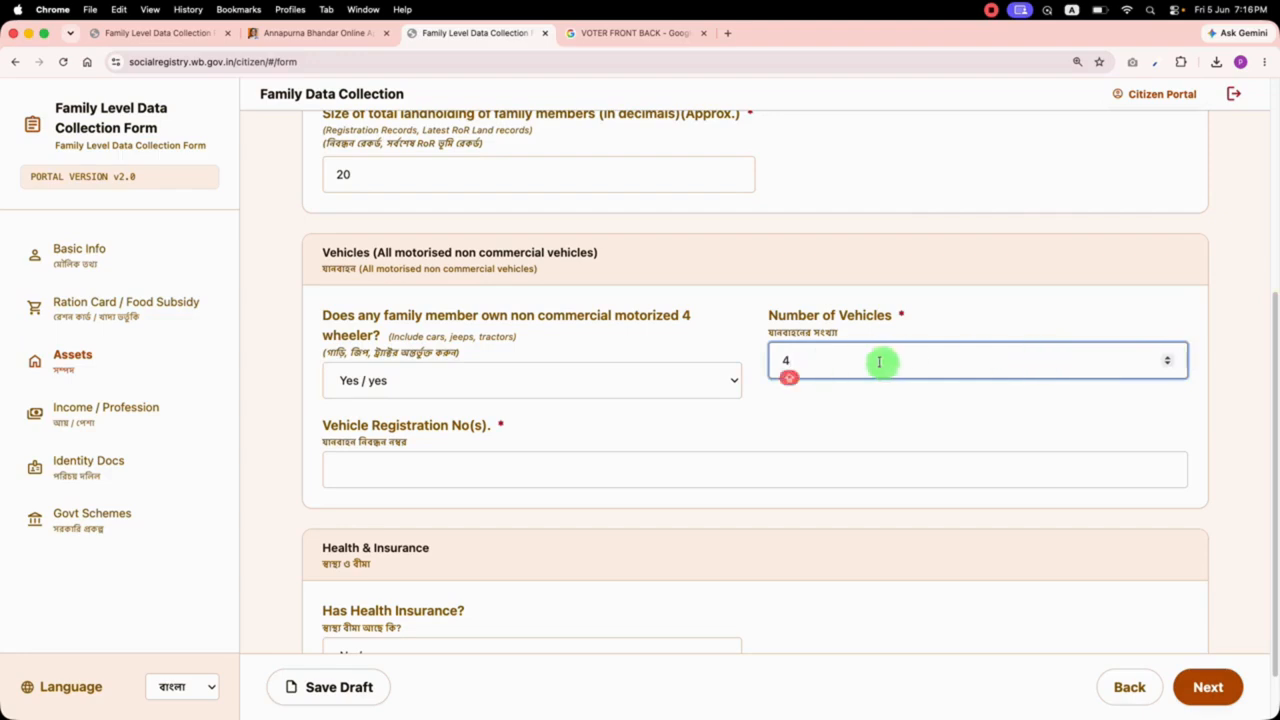
click(635, 426)
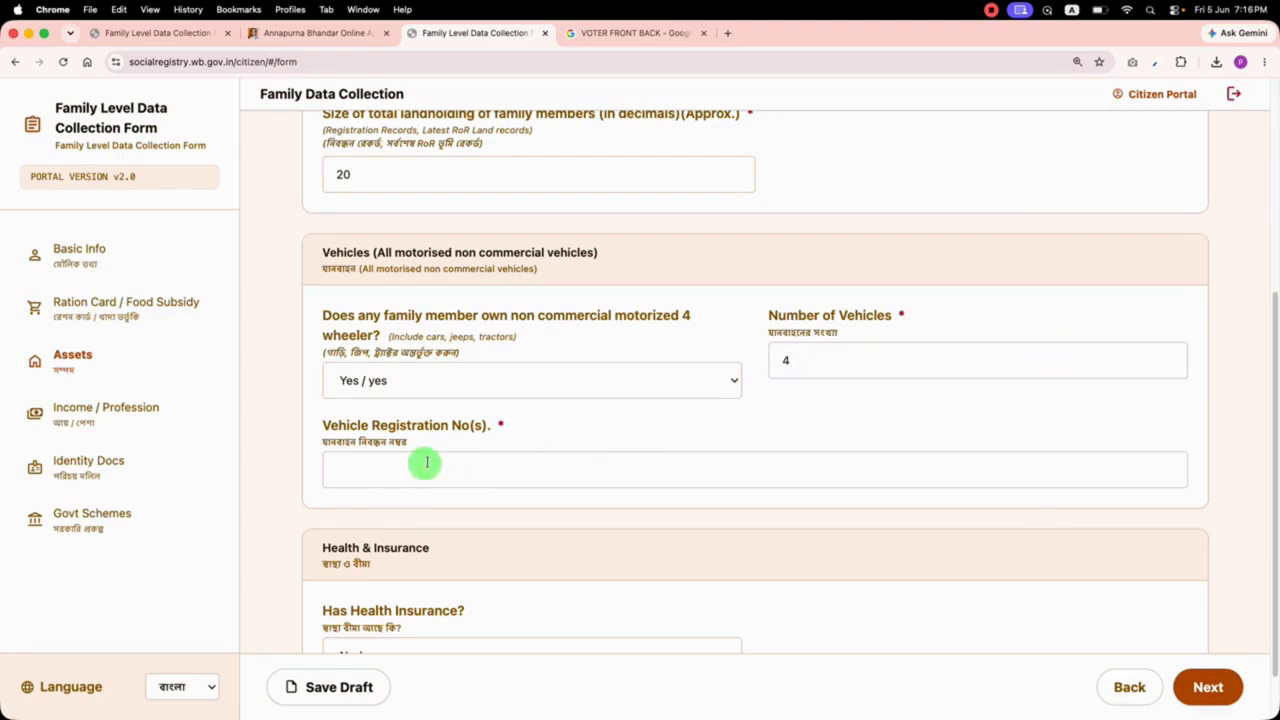
click(457, 378)
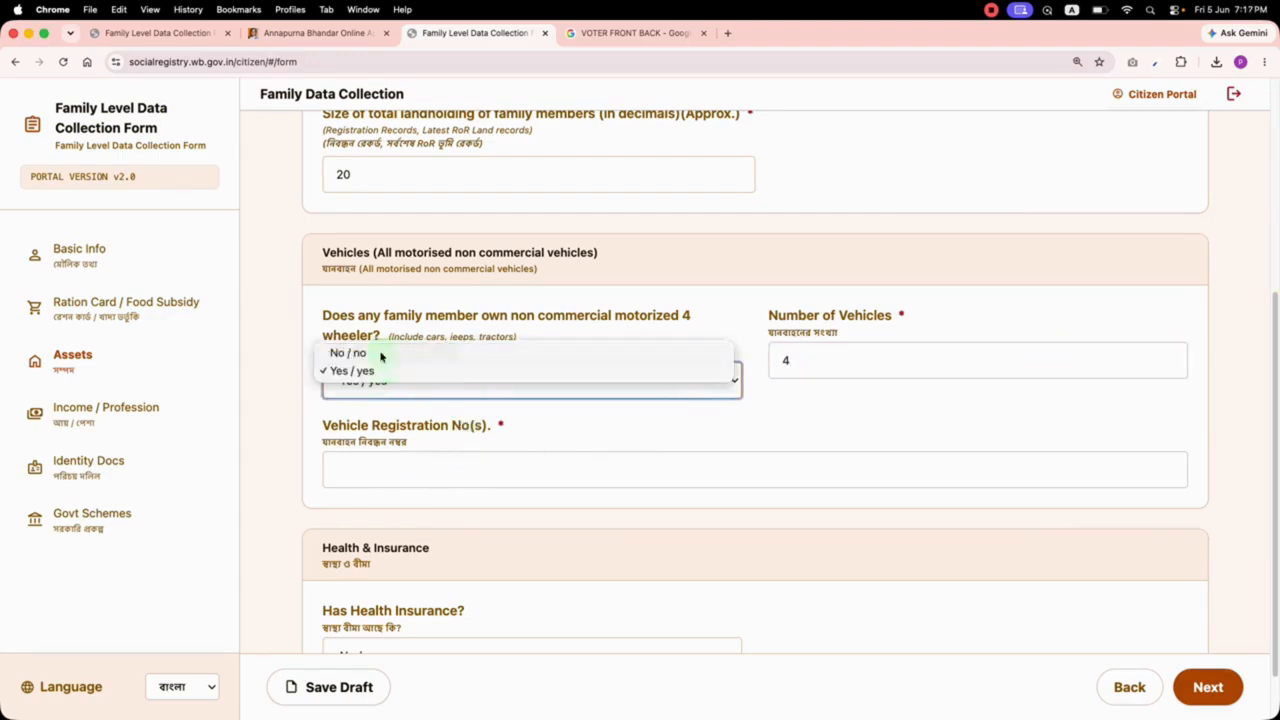
click(380, 354)
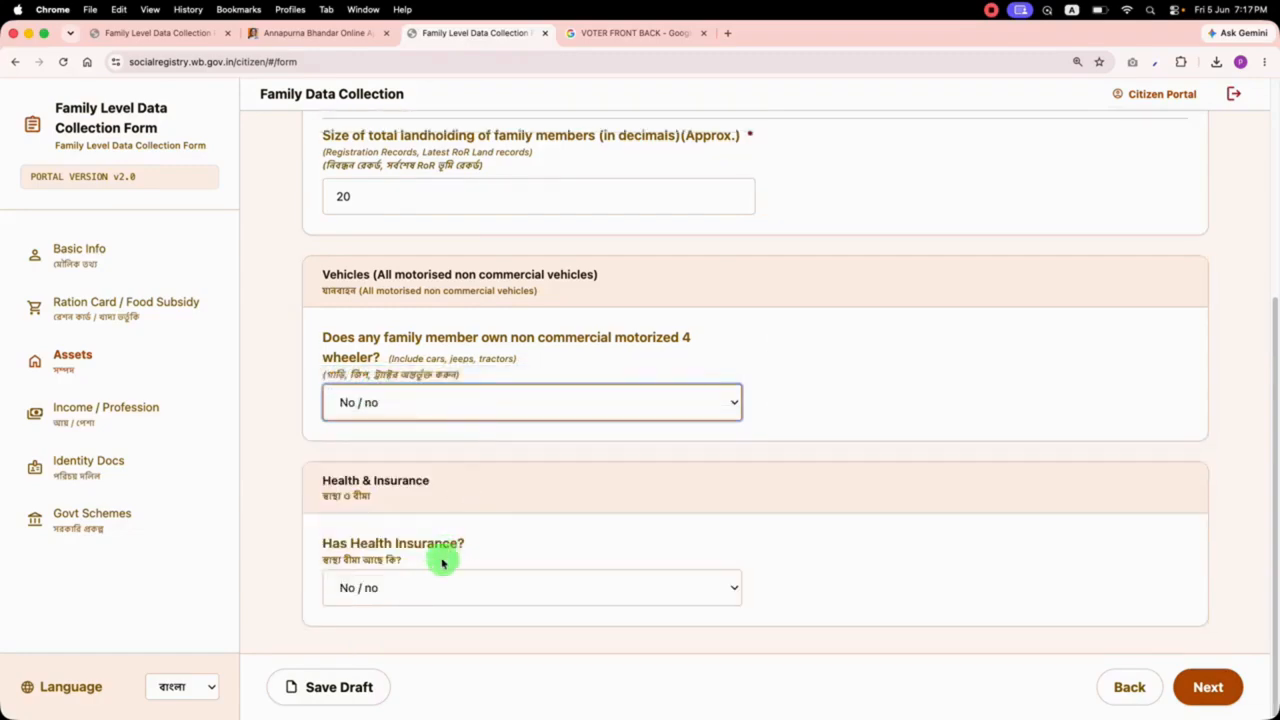
Step: Answer Yes to having health insurance, with insurance type Government
click(486, 549)
click(449, 591)
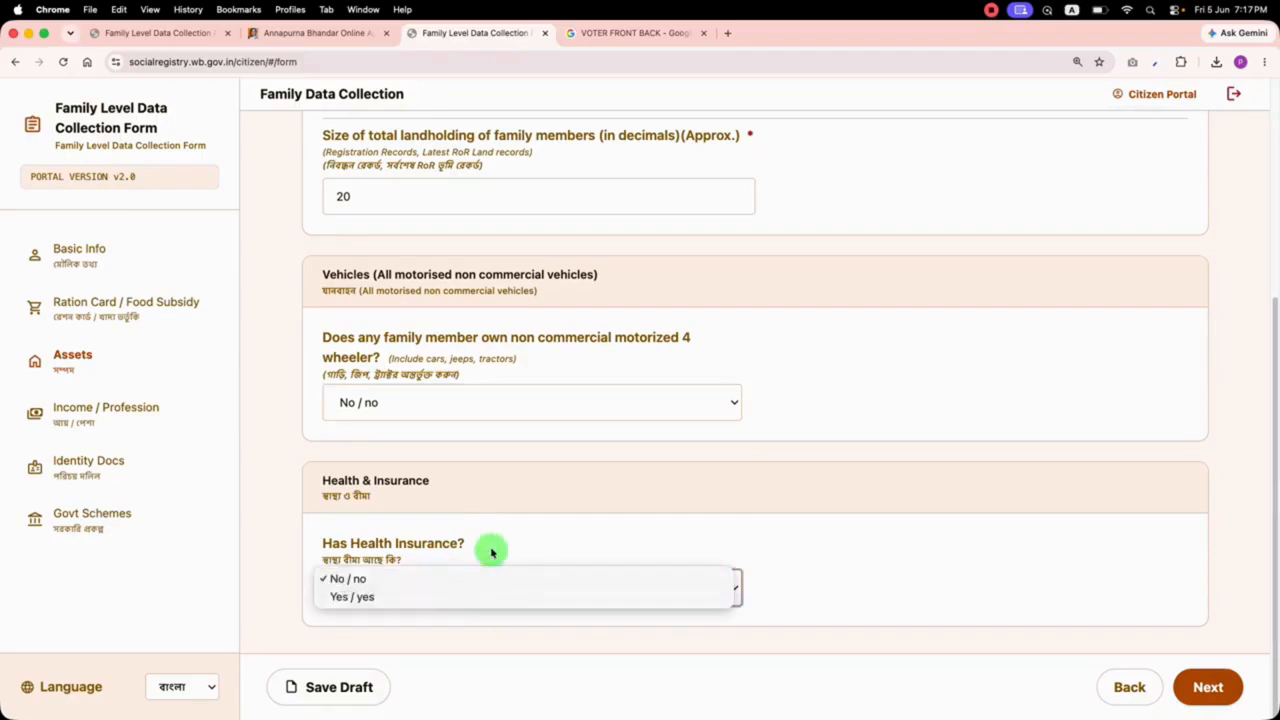
click(484, 557)
click(450, 582)
click(398, 597)
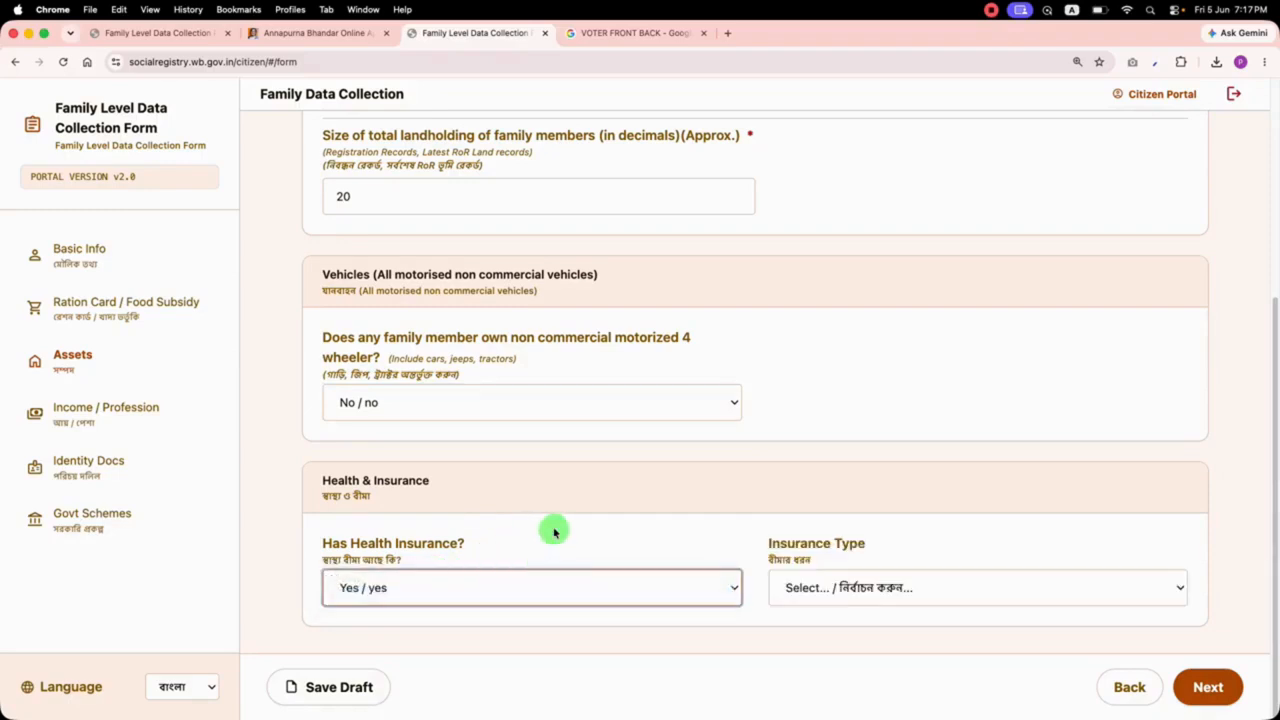
click(866, 590)
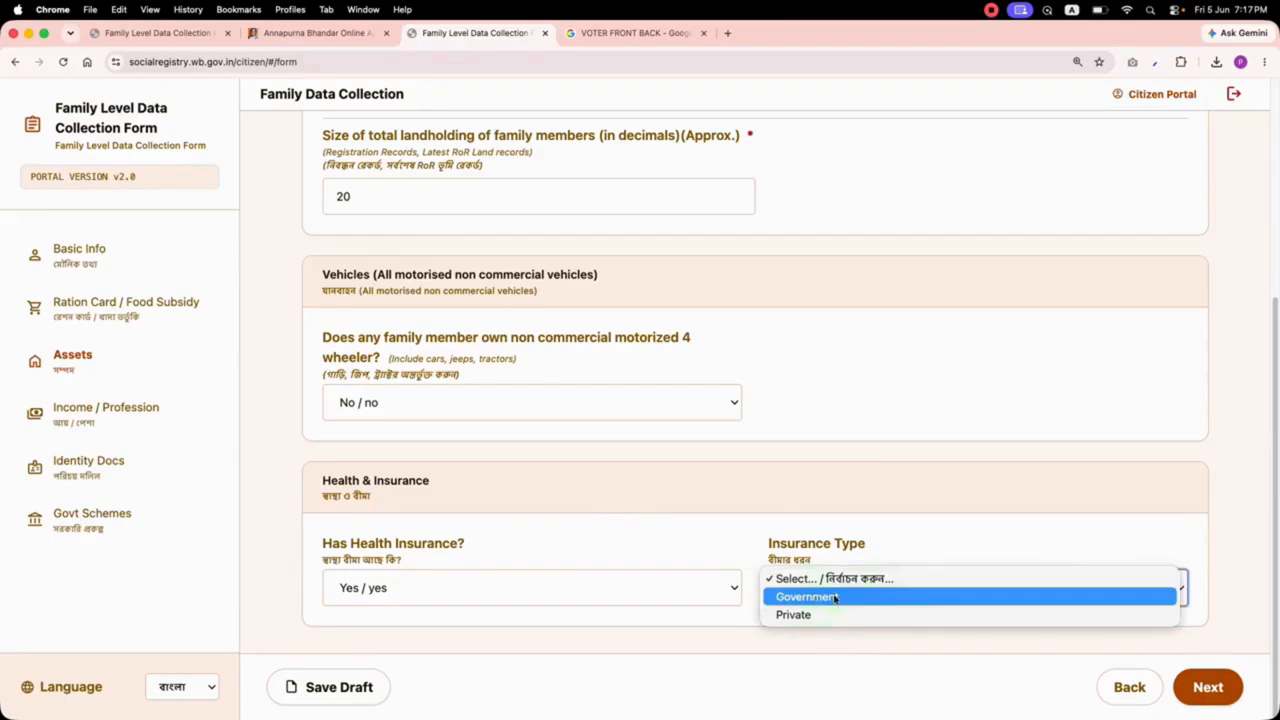
click(835, 597)
Step: Choose the Swasthya Sathi scheme, enter the URN number, and advance to Income / Profession
scroll(830, 560, down, 3)
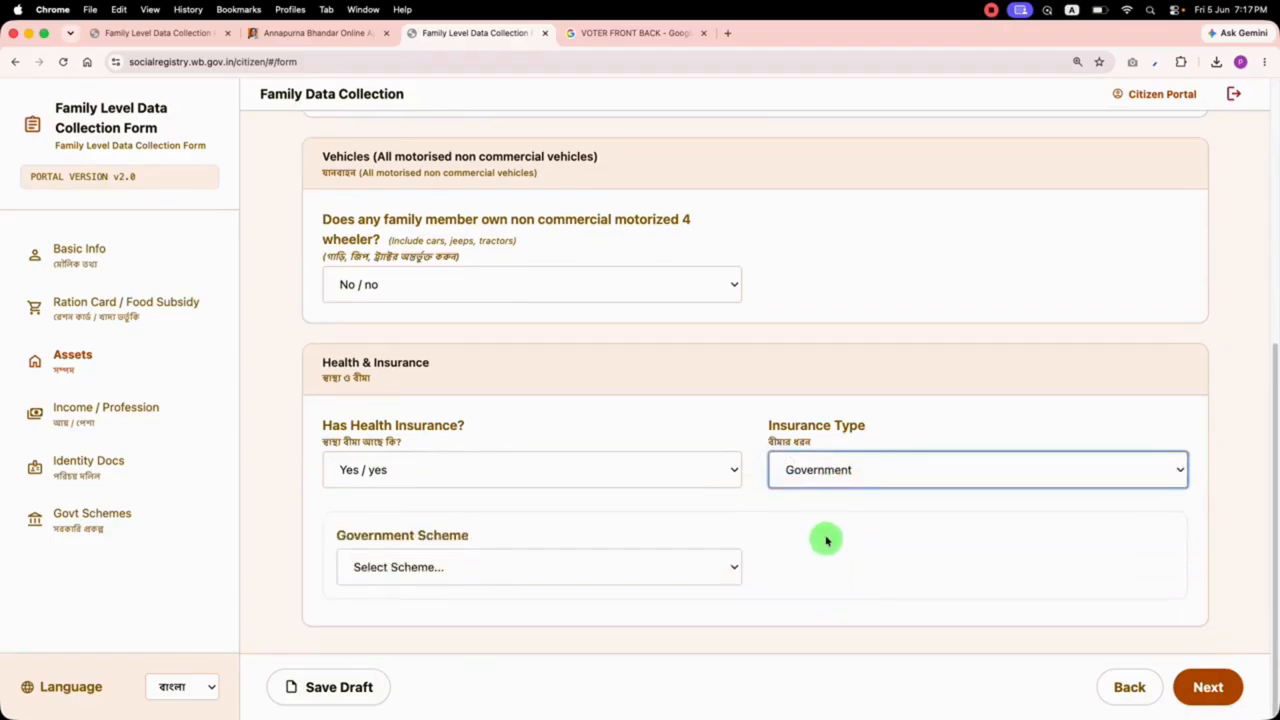
click(457, 568)
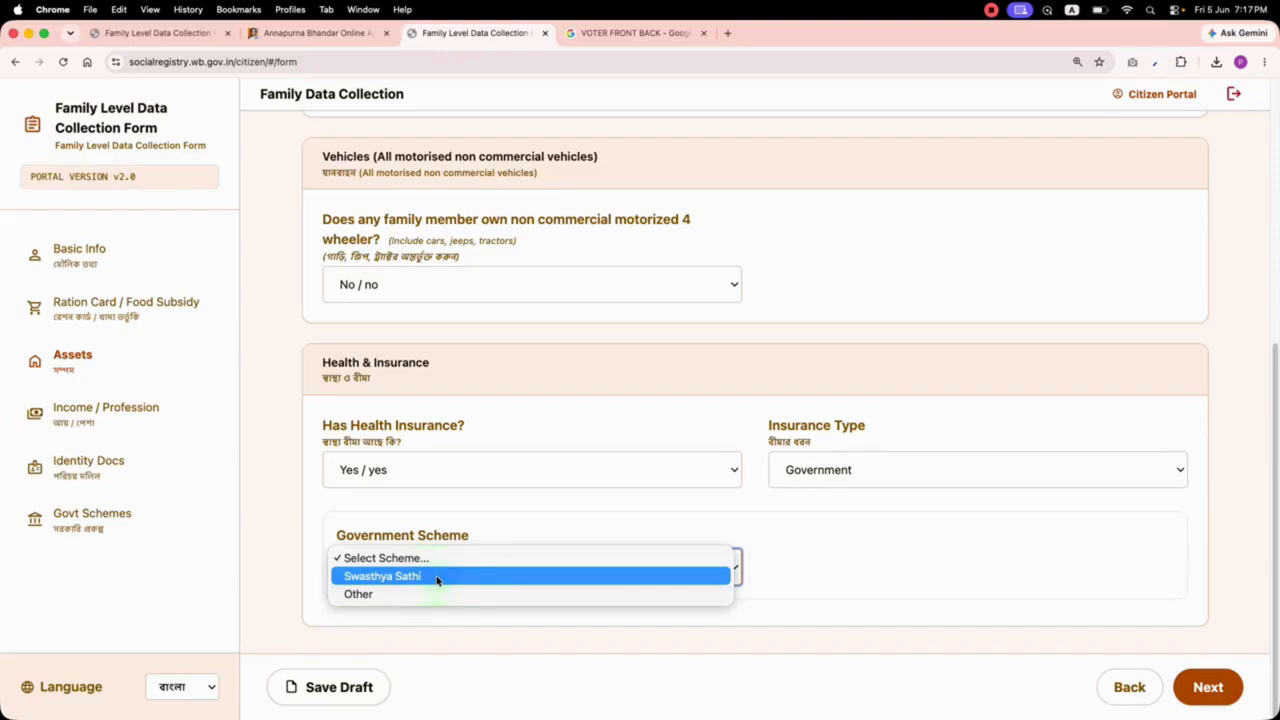
click(372, 578)
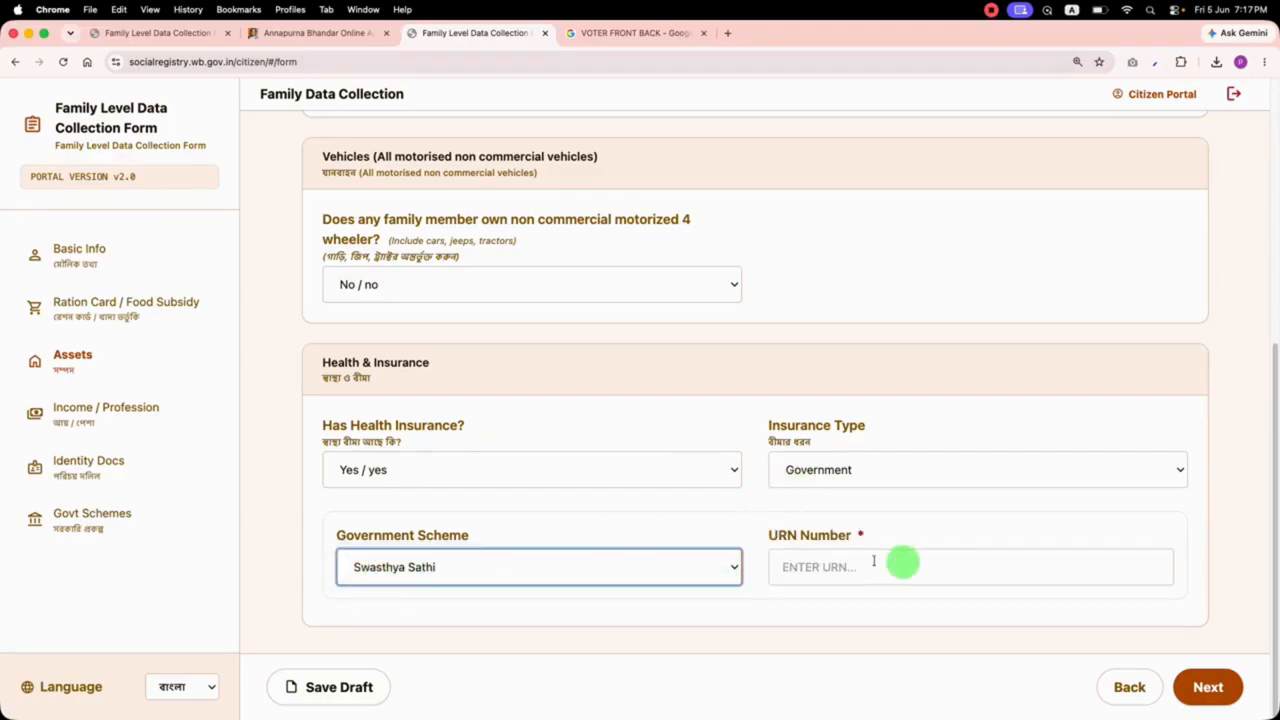
click(849, 564)
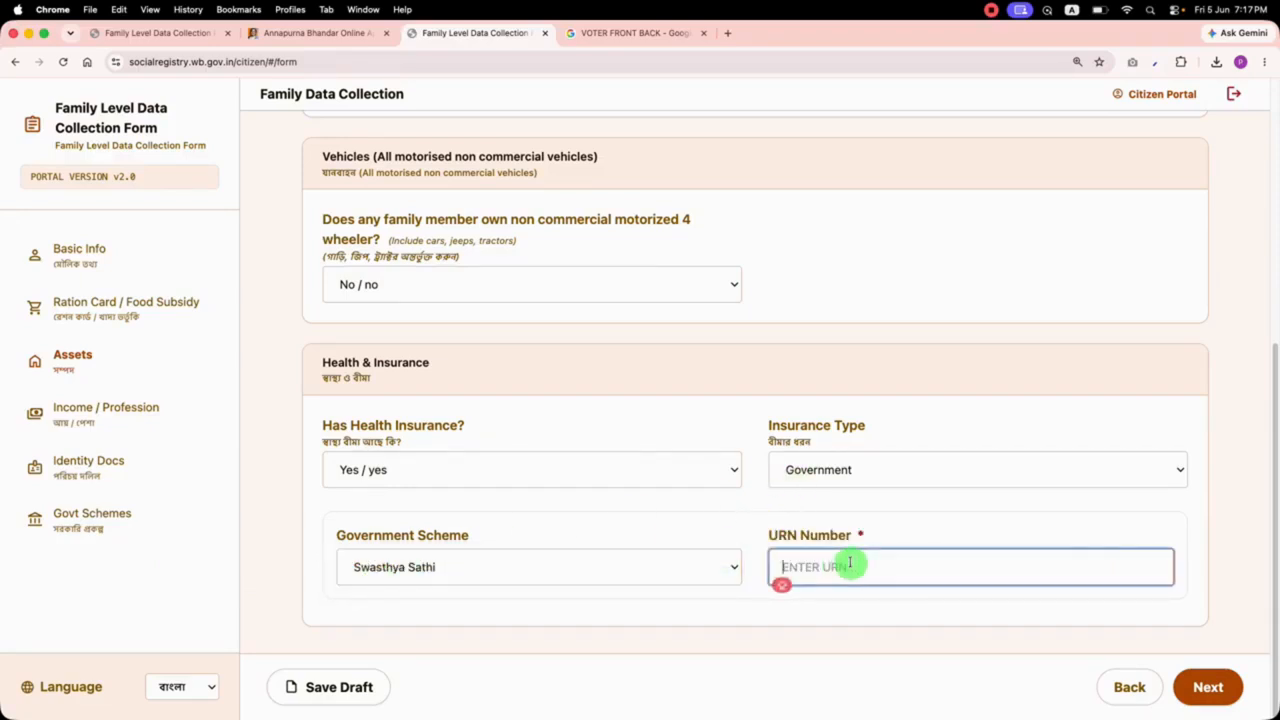
text(URN)
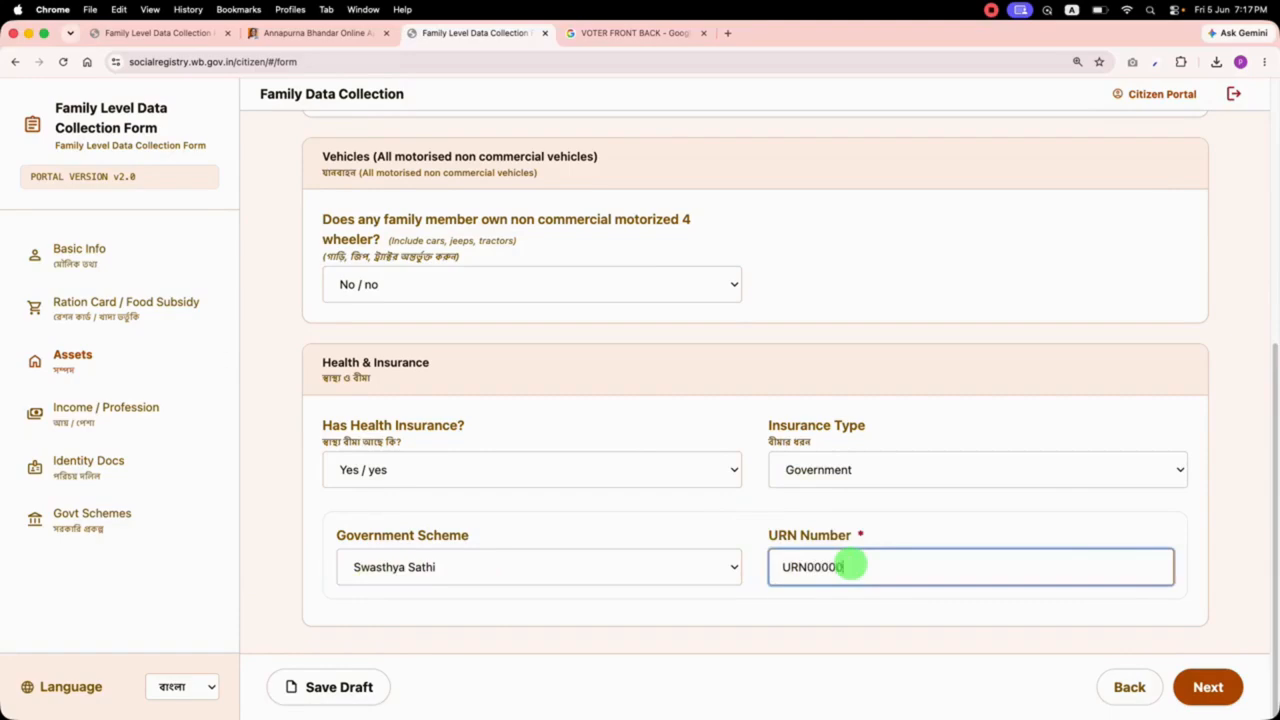
text(00000)
scroll(662, 528, up, 5)
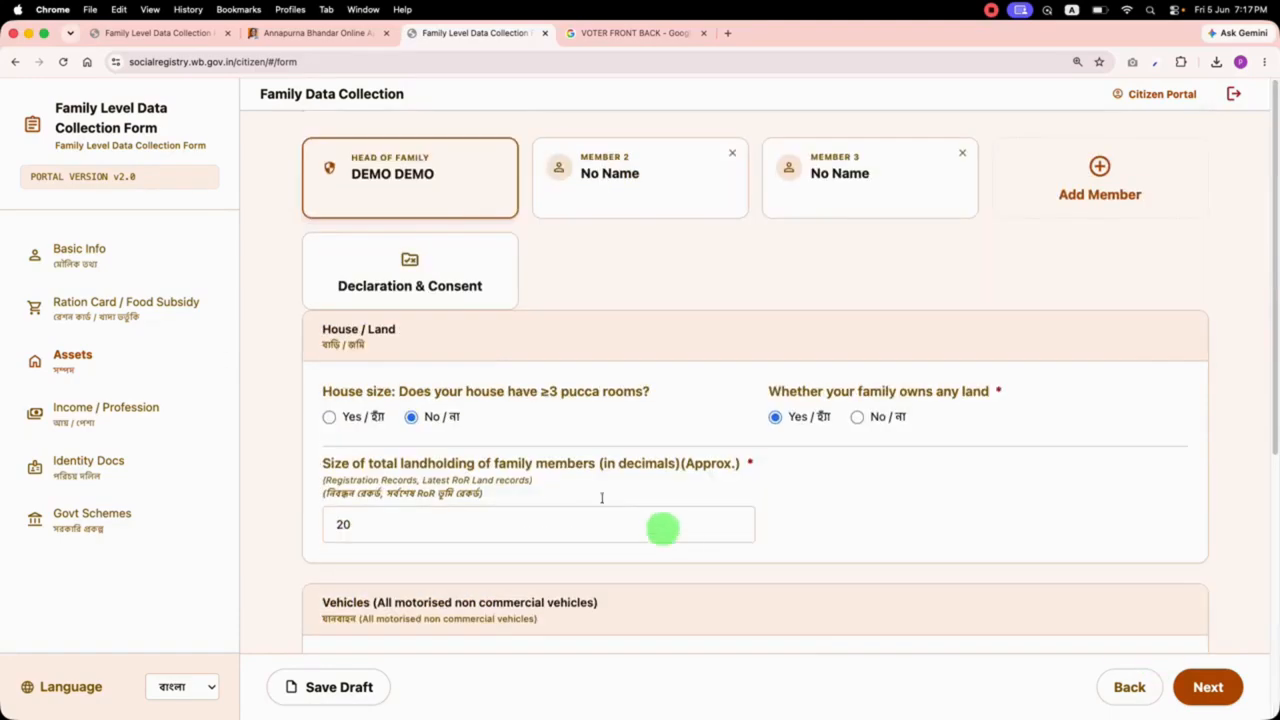
scroll(711, 471, down, 5)
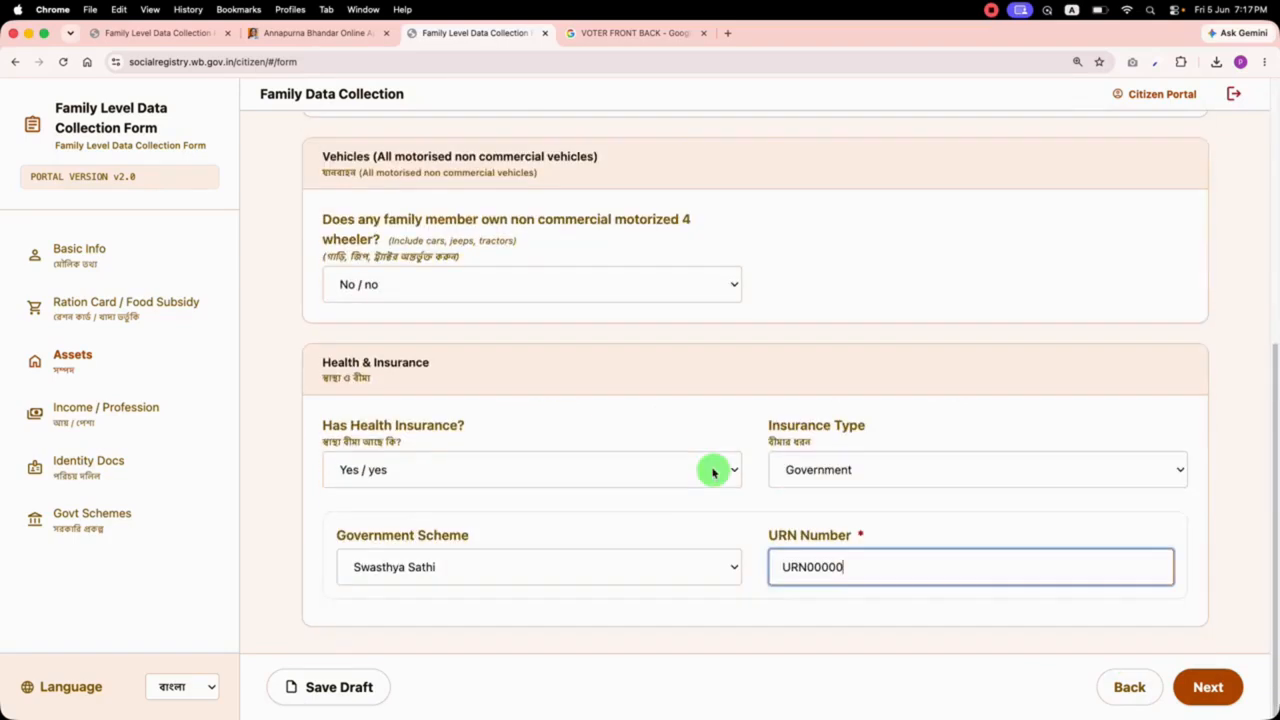
scroll(500, 457, up, 5)
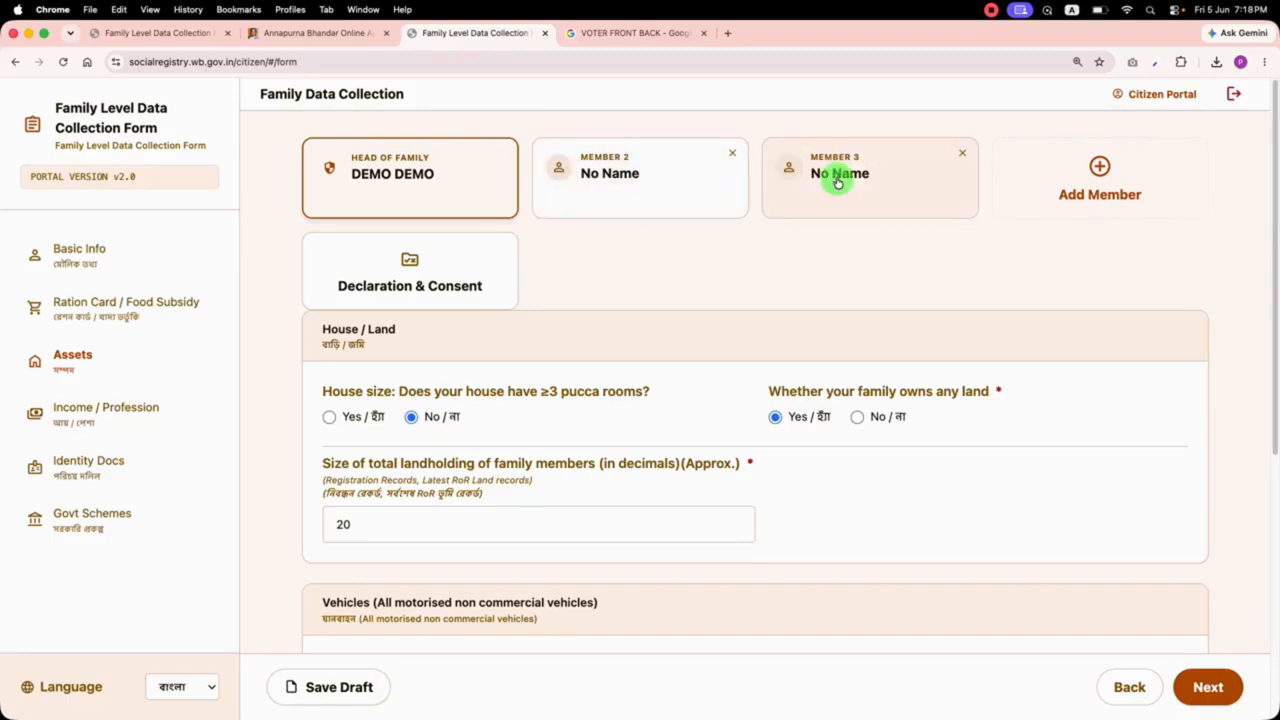
scroll(836, 182, down, 5)
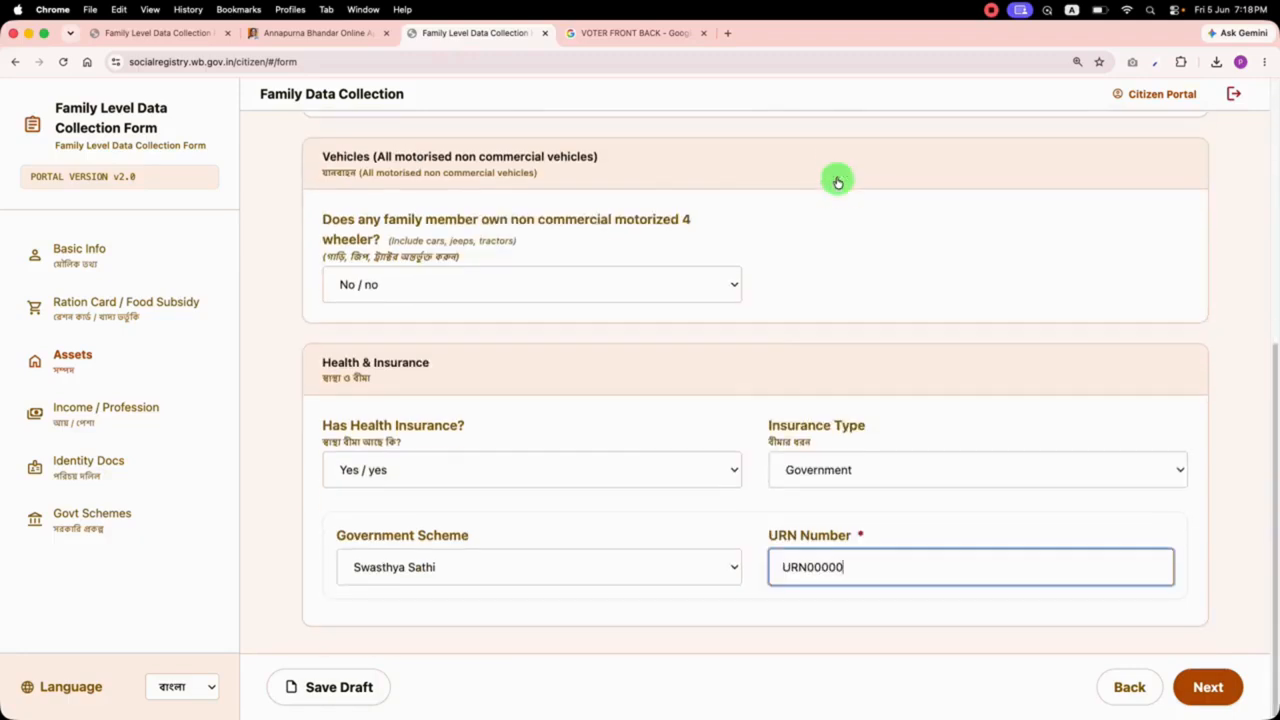
click(653, 514)
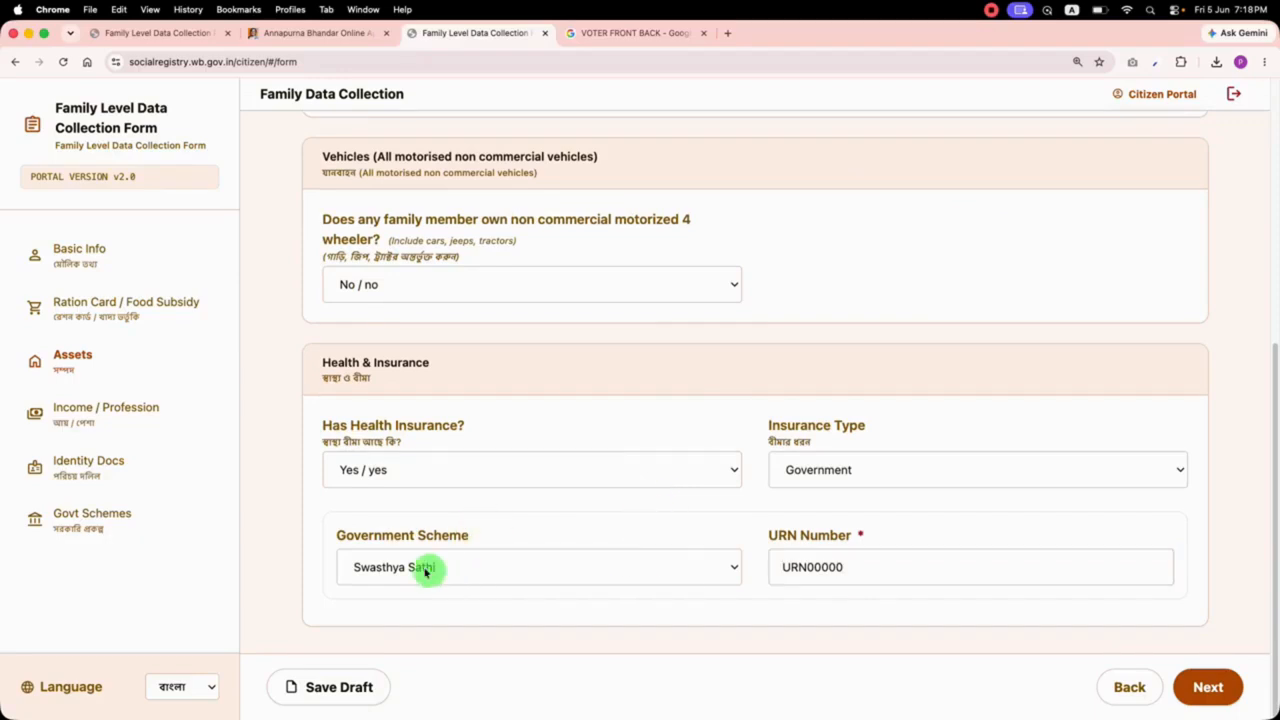
click(1212, 688)
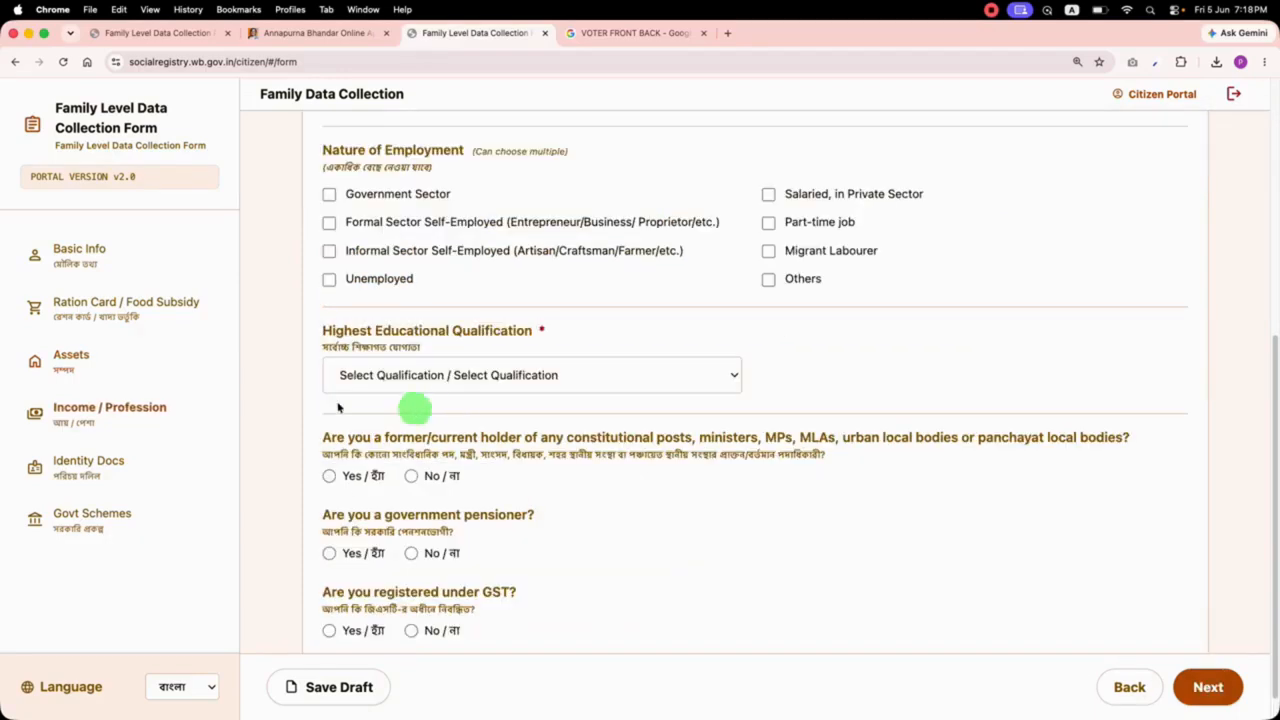
Step: Answer No to the income-tax question
scroll(400, 412, up, 3)
scroll(399, 412, up, 2)
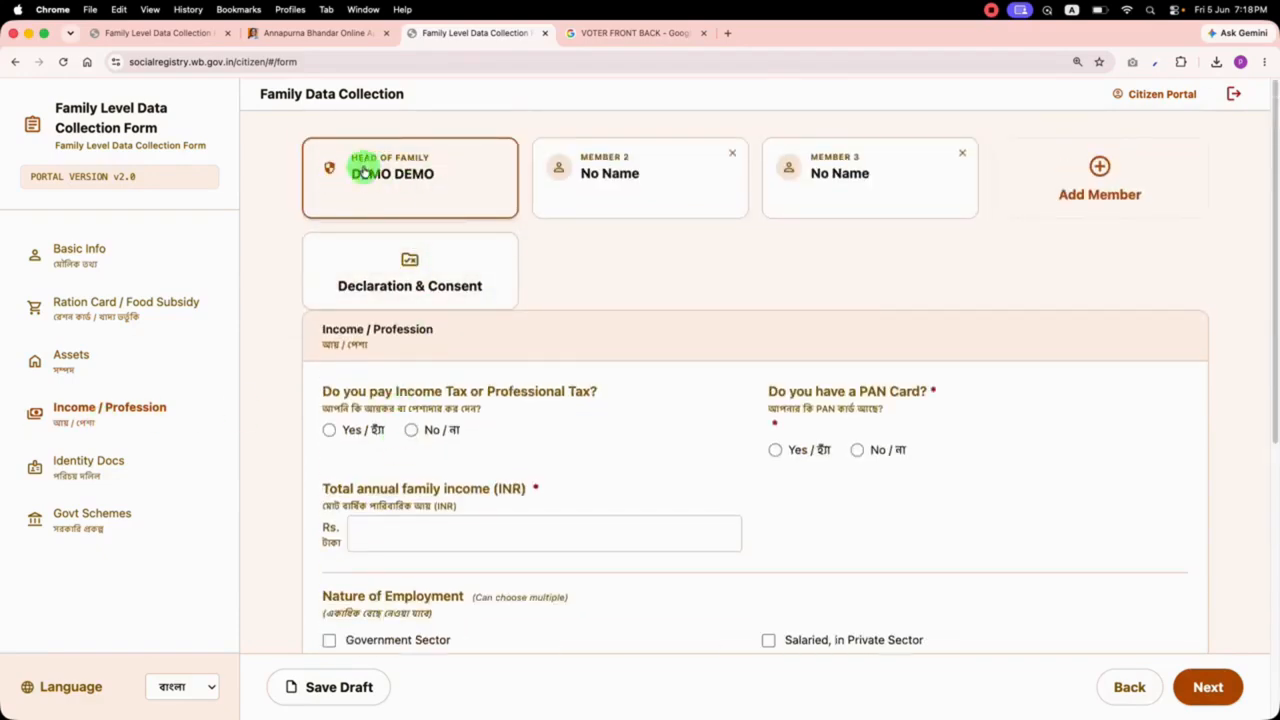
scroll(389, 360, down, 1)
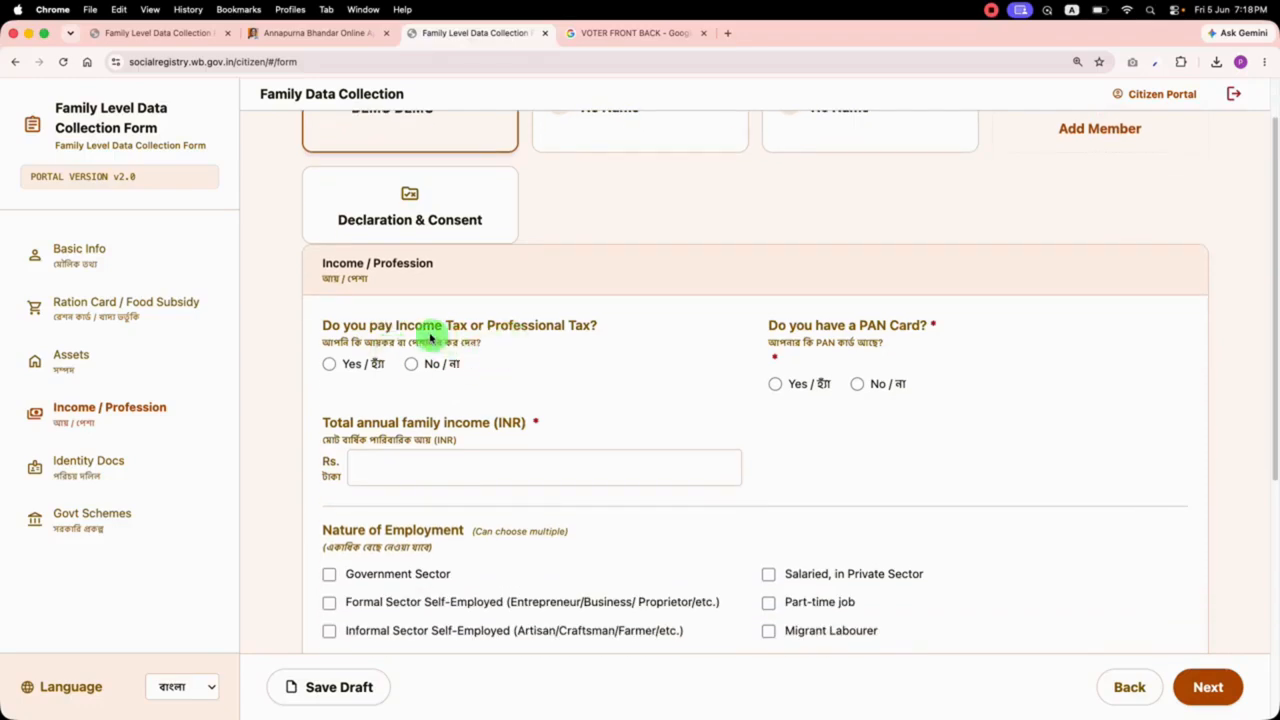
click(410, 364)
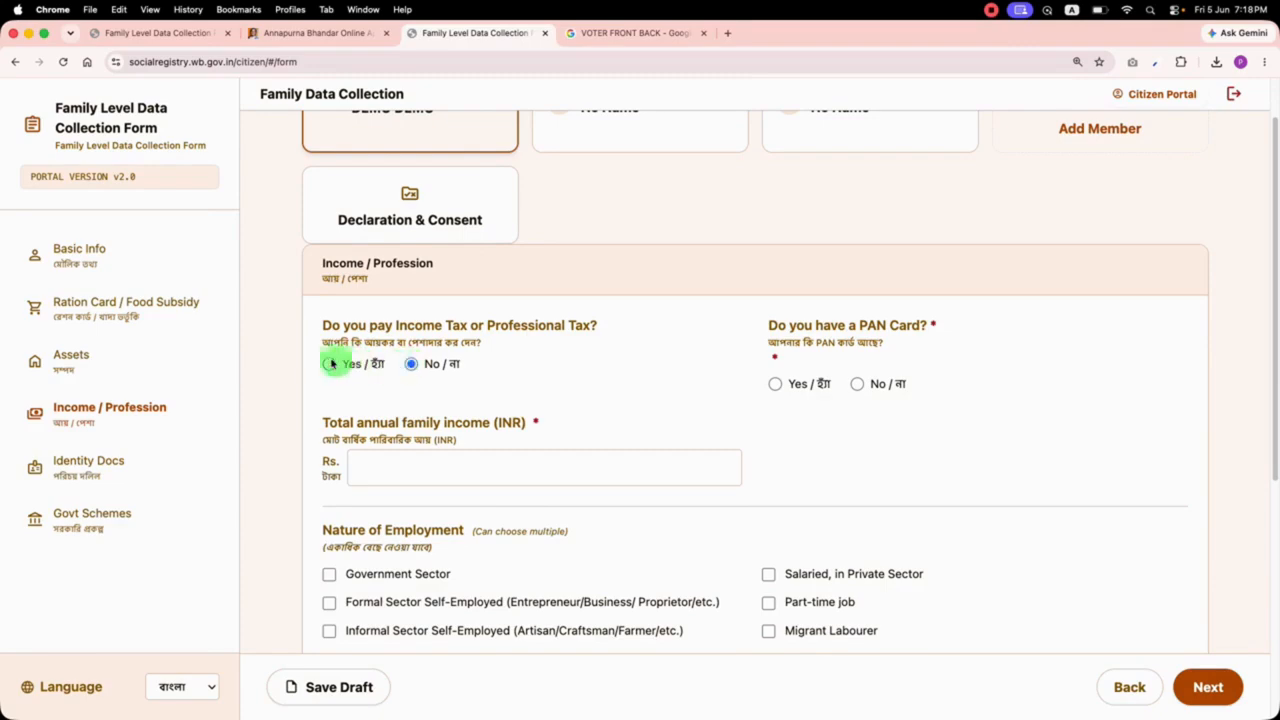
click(411, 364)
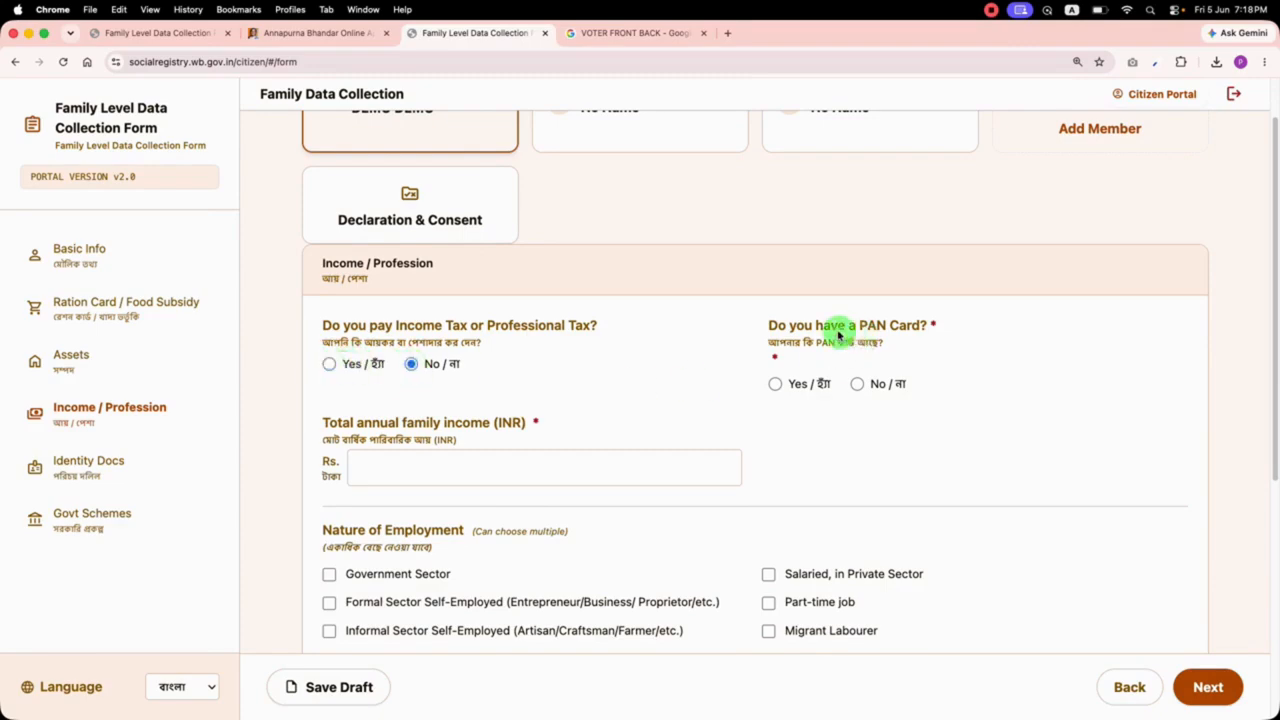
Step: Answer Yes to having a PAN card and fill in the PAN number
click(777, 385)
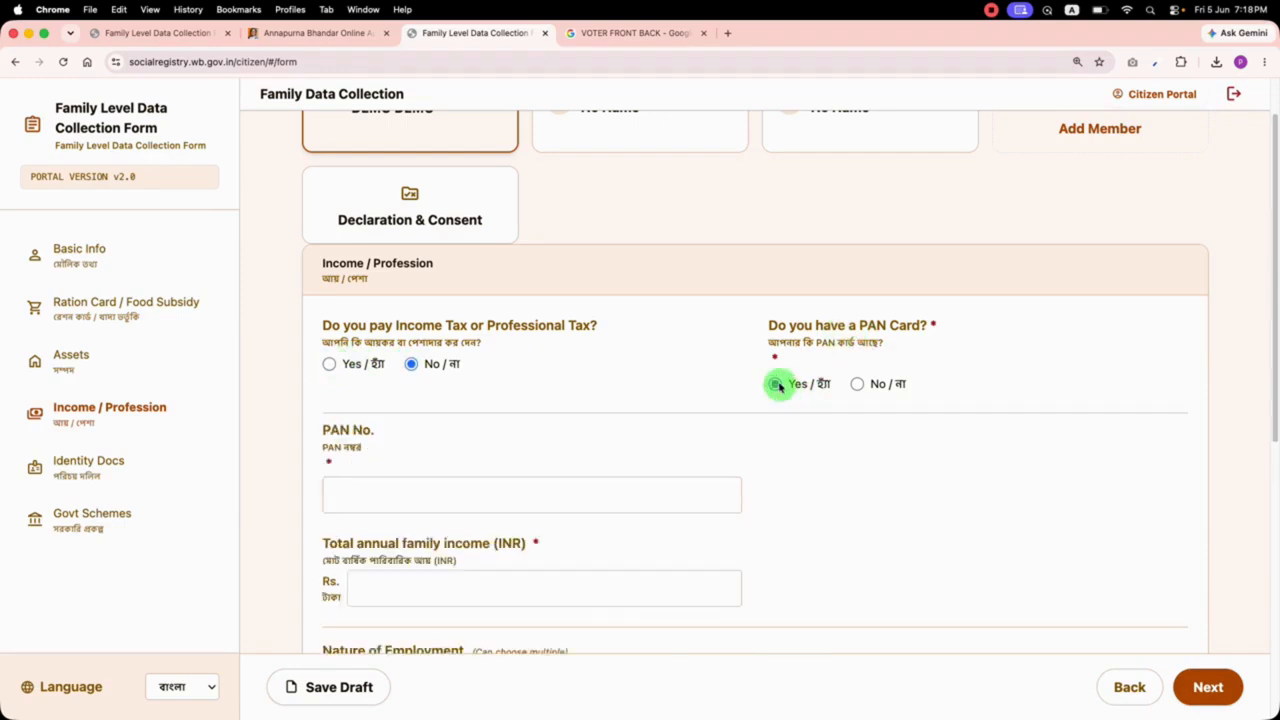
scroll(634, 431, down, 3)
click(506, 352)
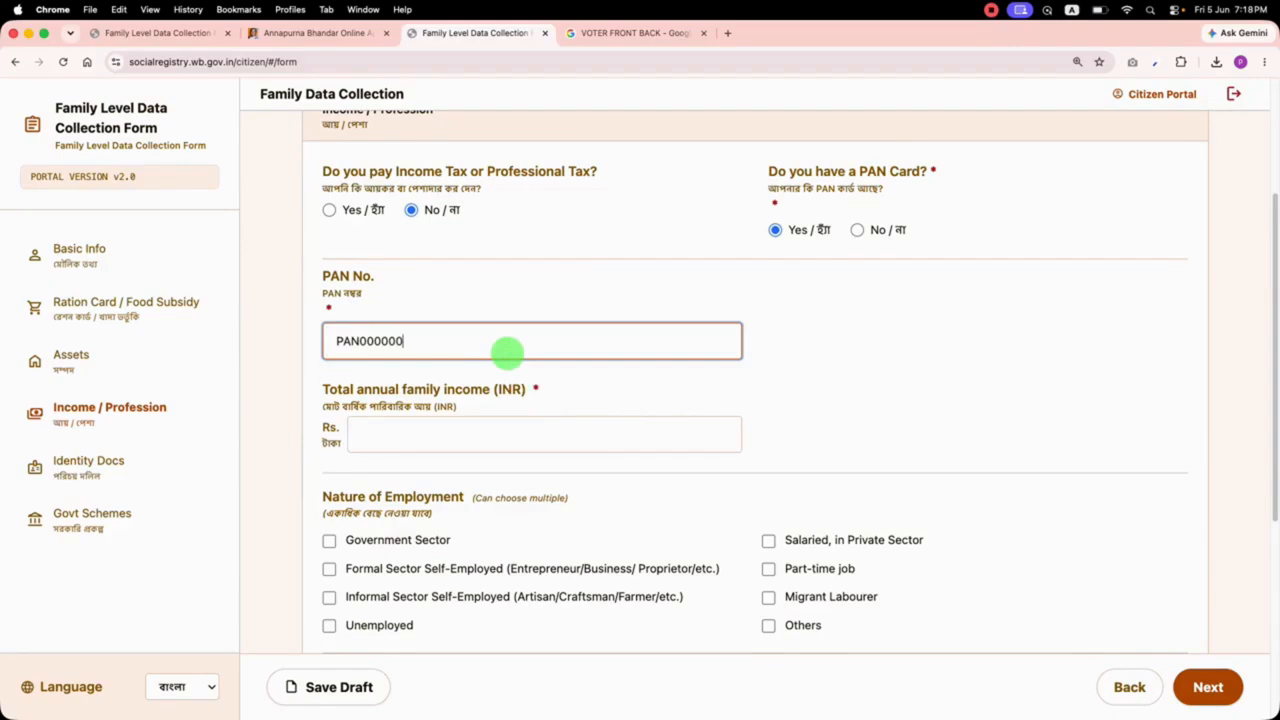
triple_click(449, 391)
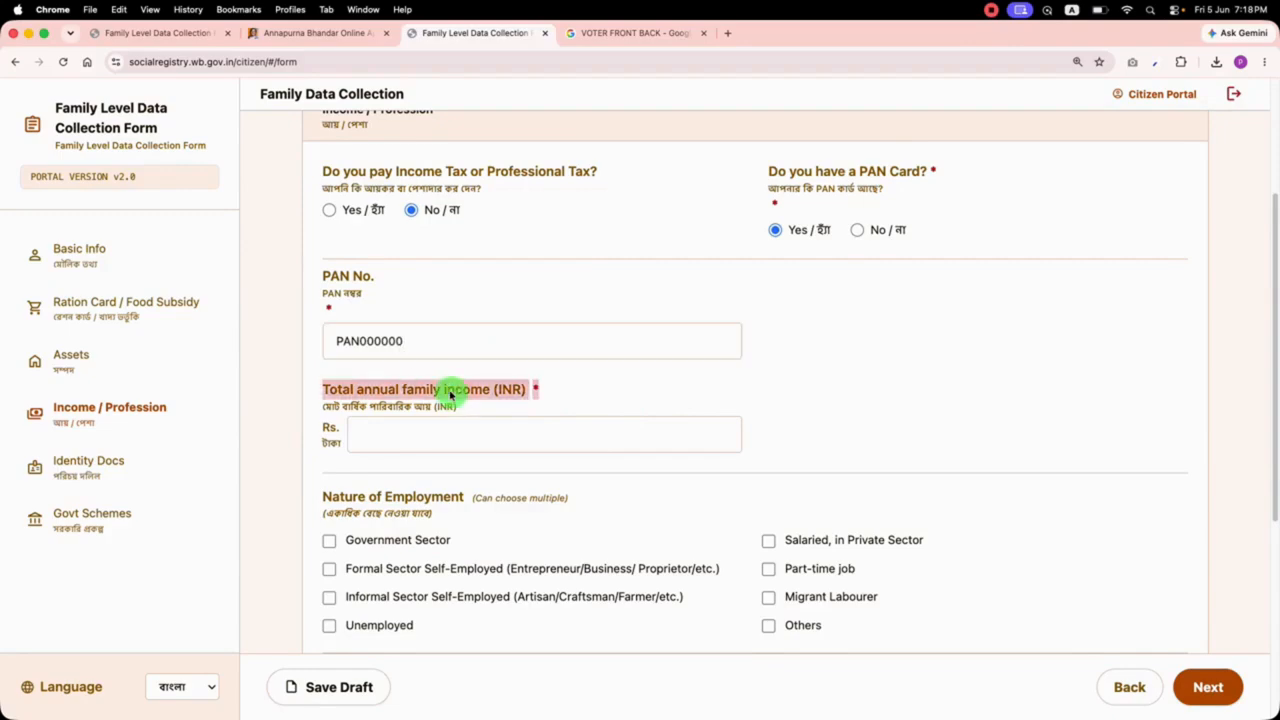
click(481, 394)
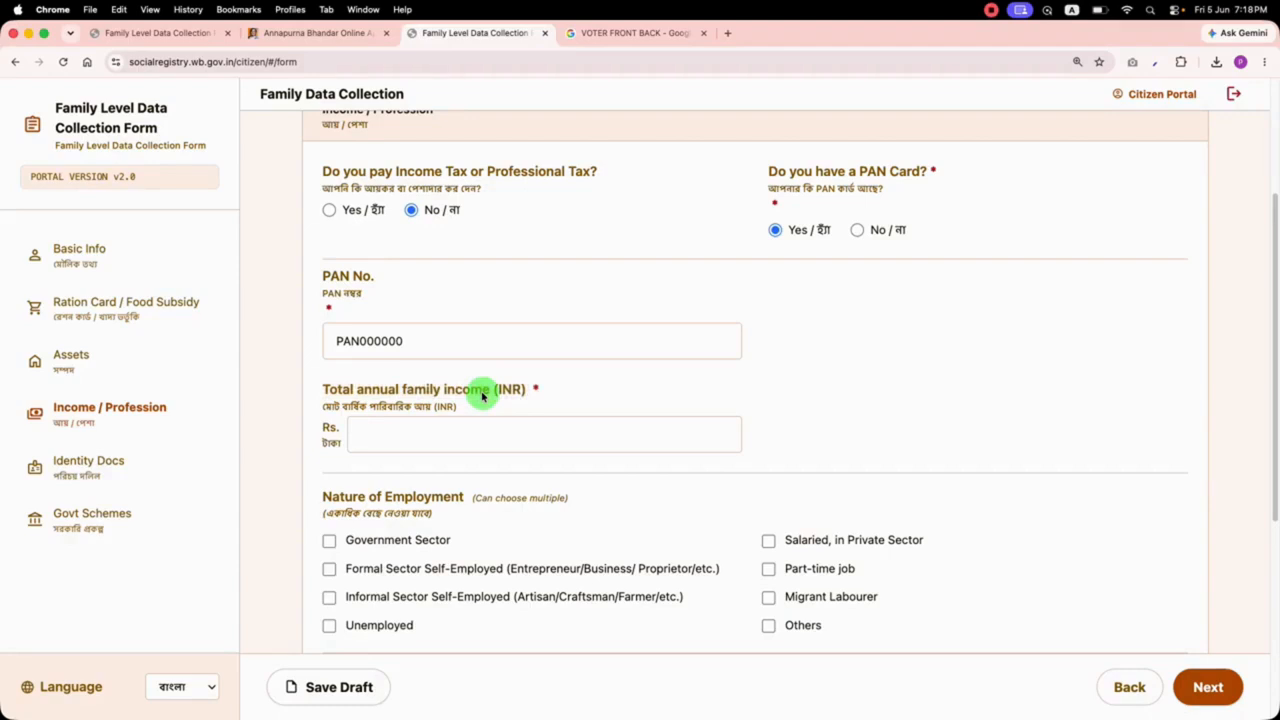
Step: Place the cursor in the Total annual family income field
click(382, 430)
scroll(429, 386, up, 4)
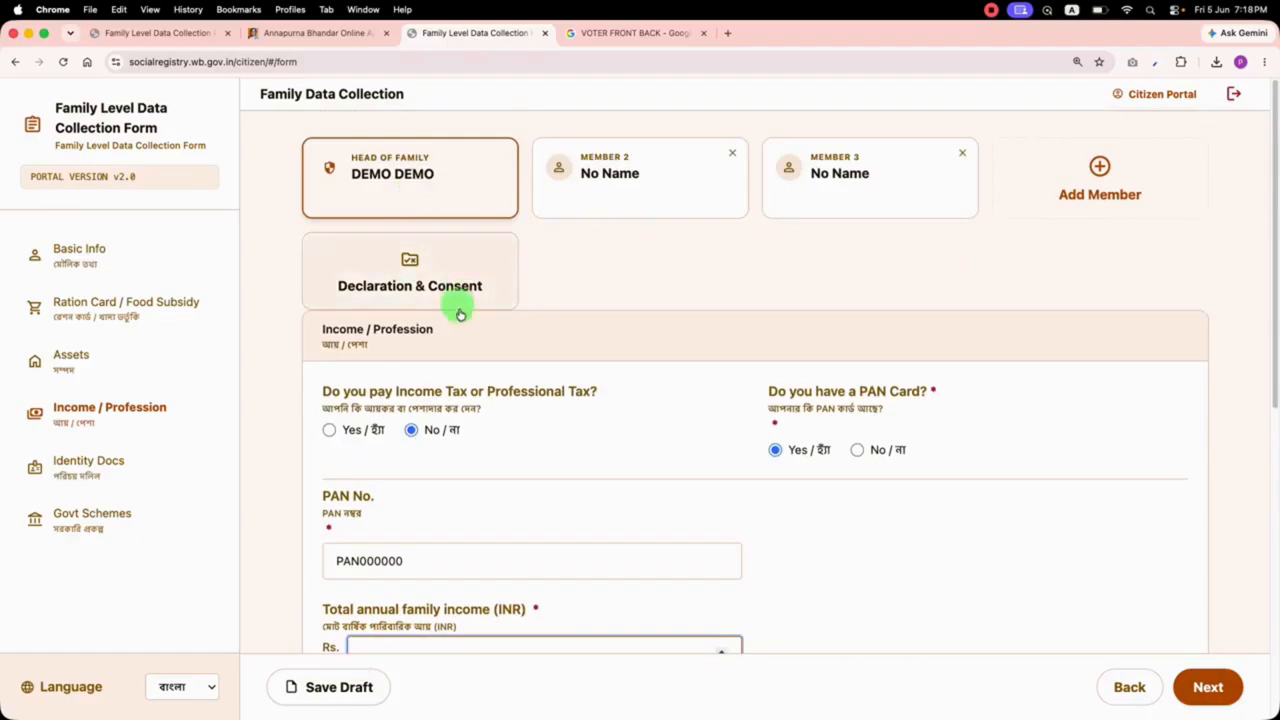
scroll(460, 360, down, 4)
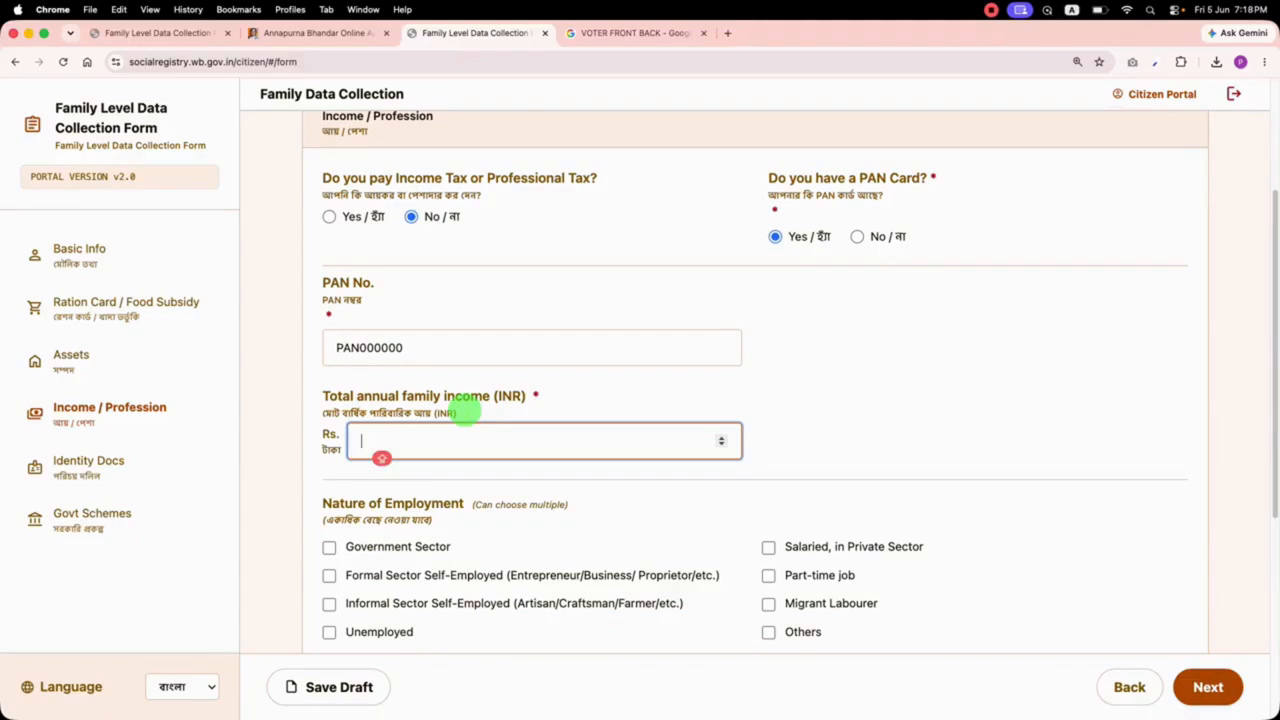
Step: Calculate 35000*12 in Google Search in a new tab and copy the 420000 result
click(594, 38)
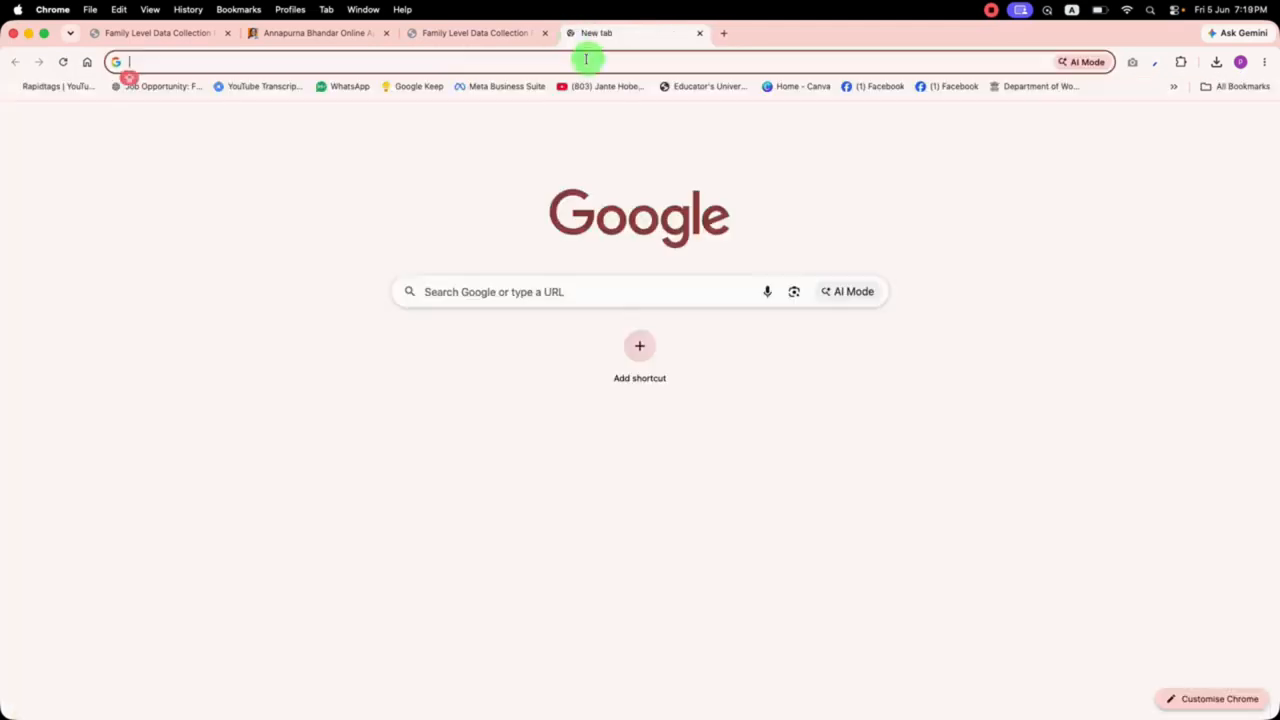
text(35000)
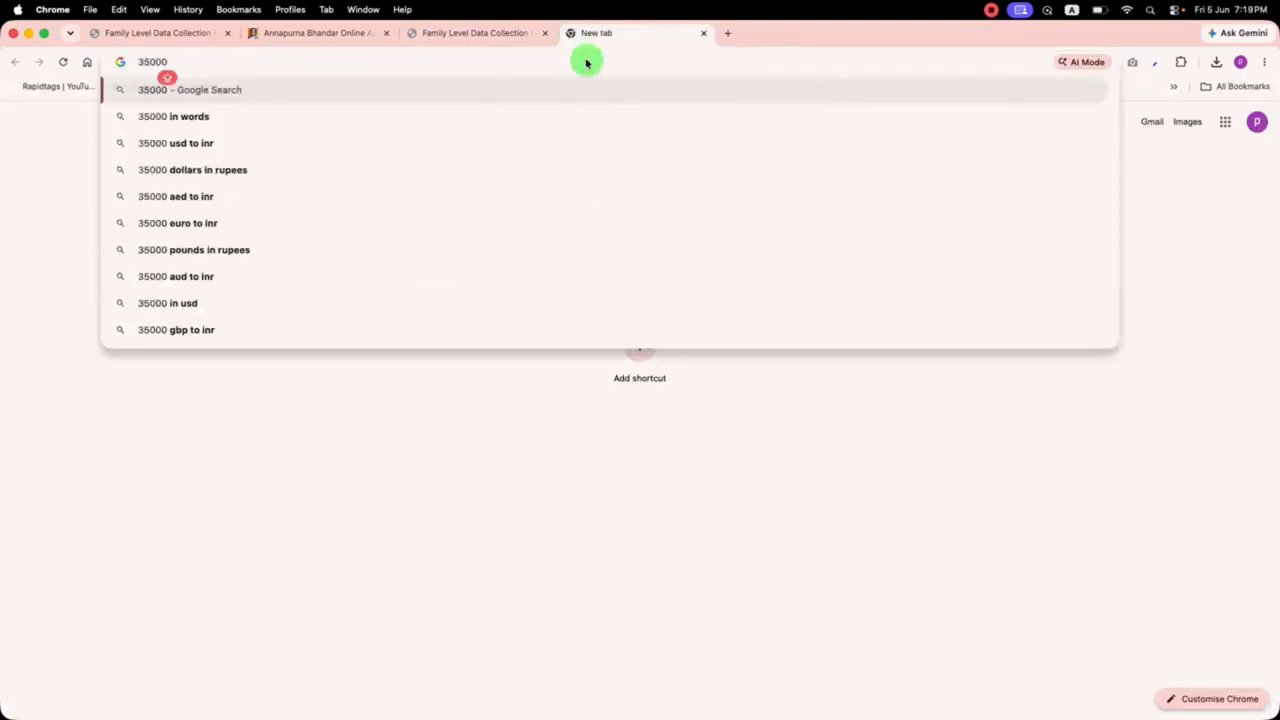
text(*12)
key(Return)
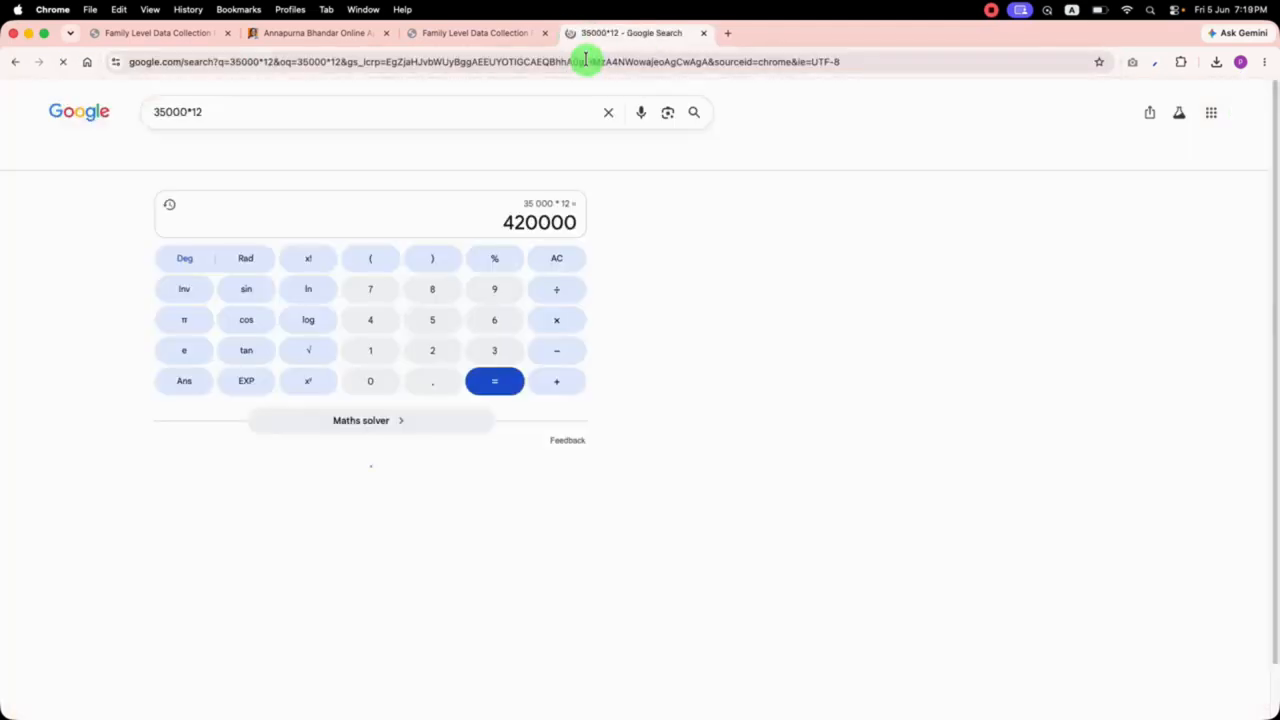
double_click(527, 224)
key(super+c)
Step: Paste 420000 into the form's Total annual family income field
click(471, 33)
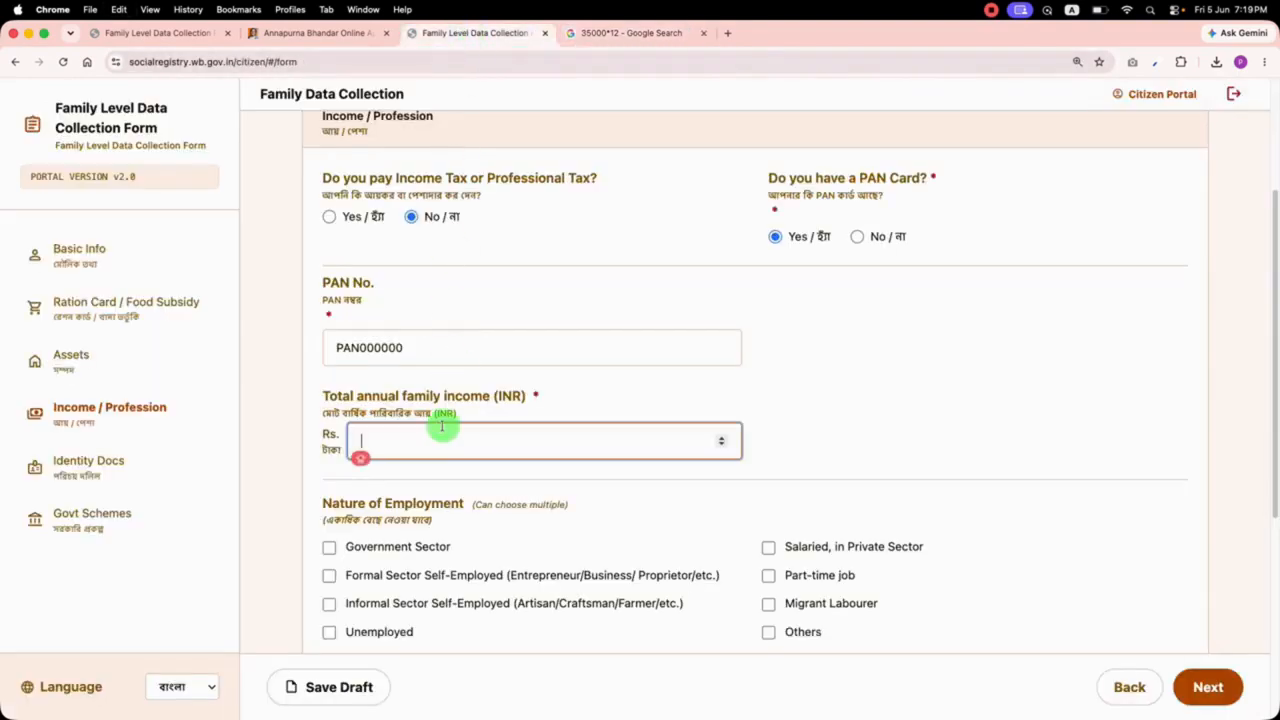
click(447, 438)
key(super+v)
click(568, 399)
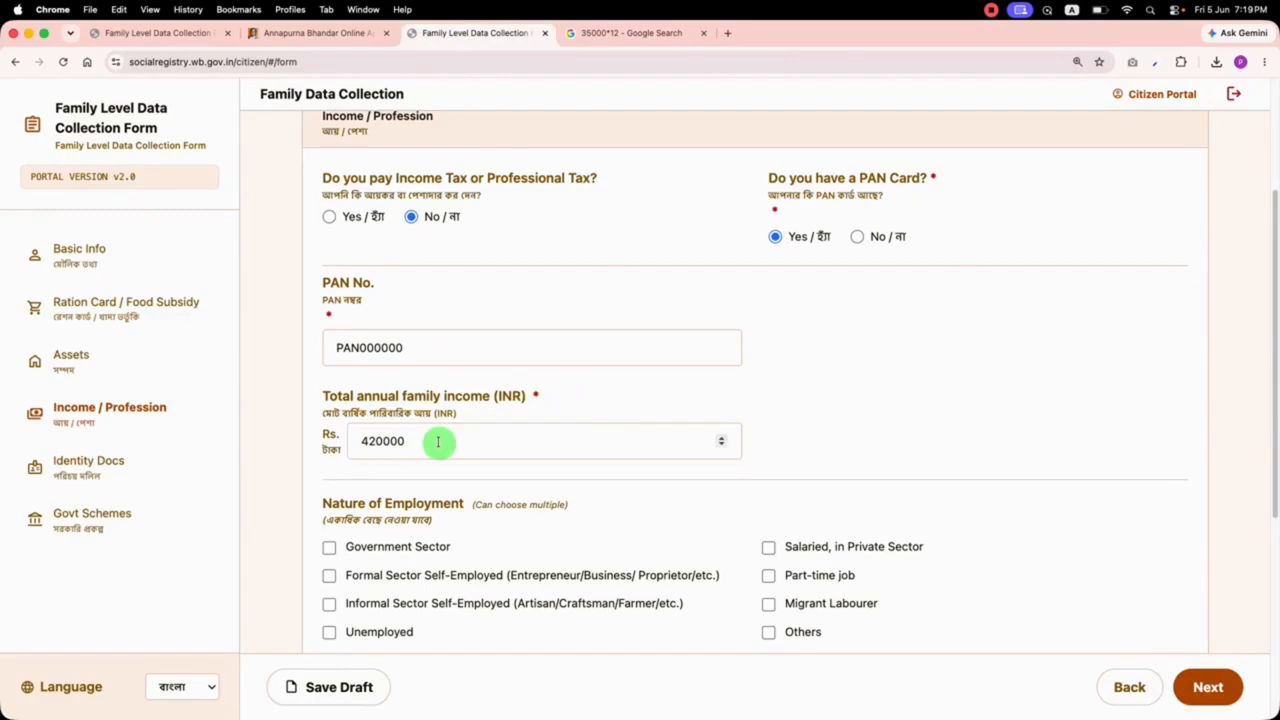
scroll(438, 441, down, 3)
scroll(437, 443, up, 5)
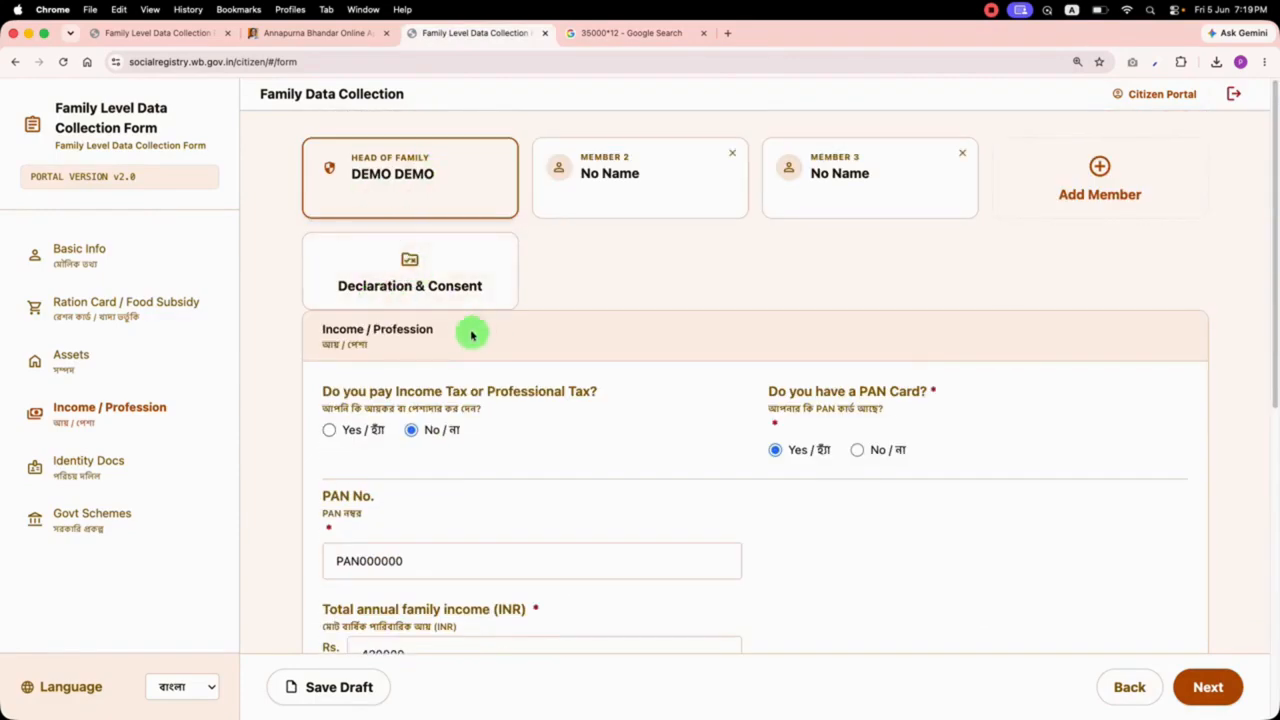
Step: Set employment to Government Sector only, clearing the Part-time job and Others choices
scroll(474, 340, down, 4)
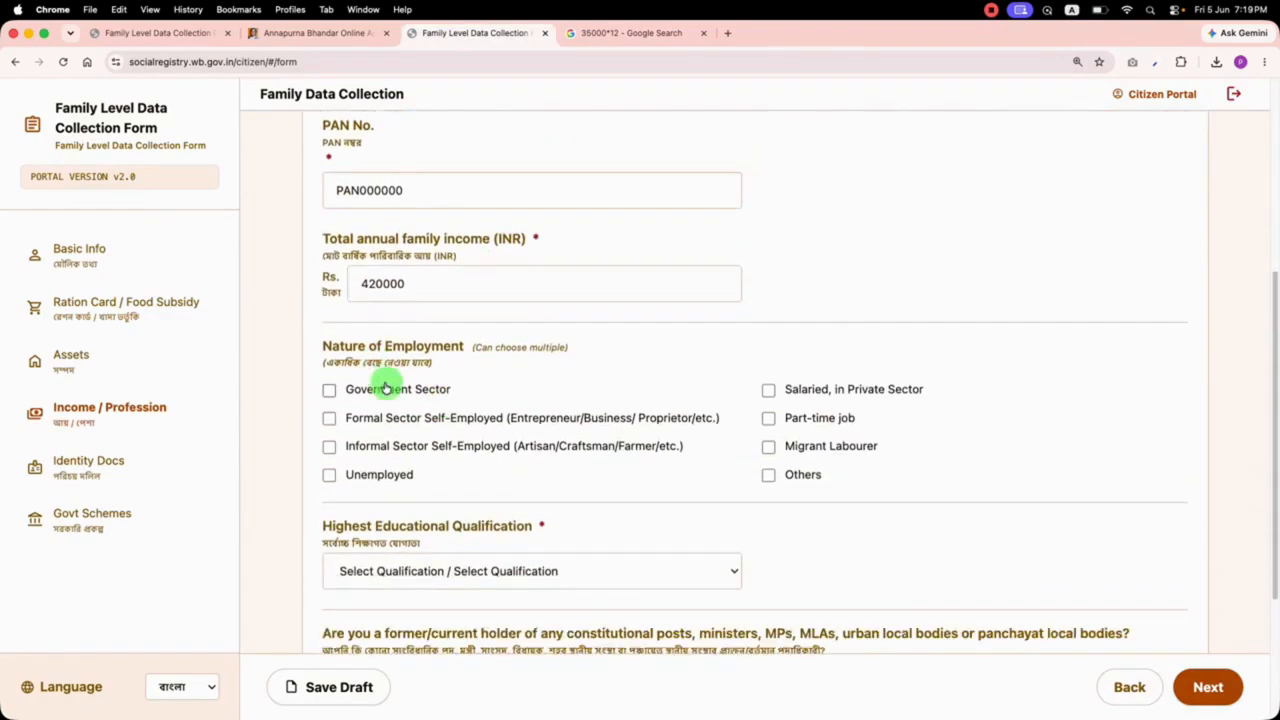
click(329, 392)
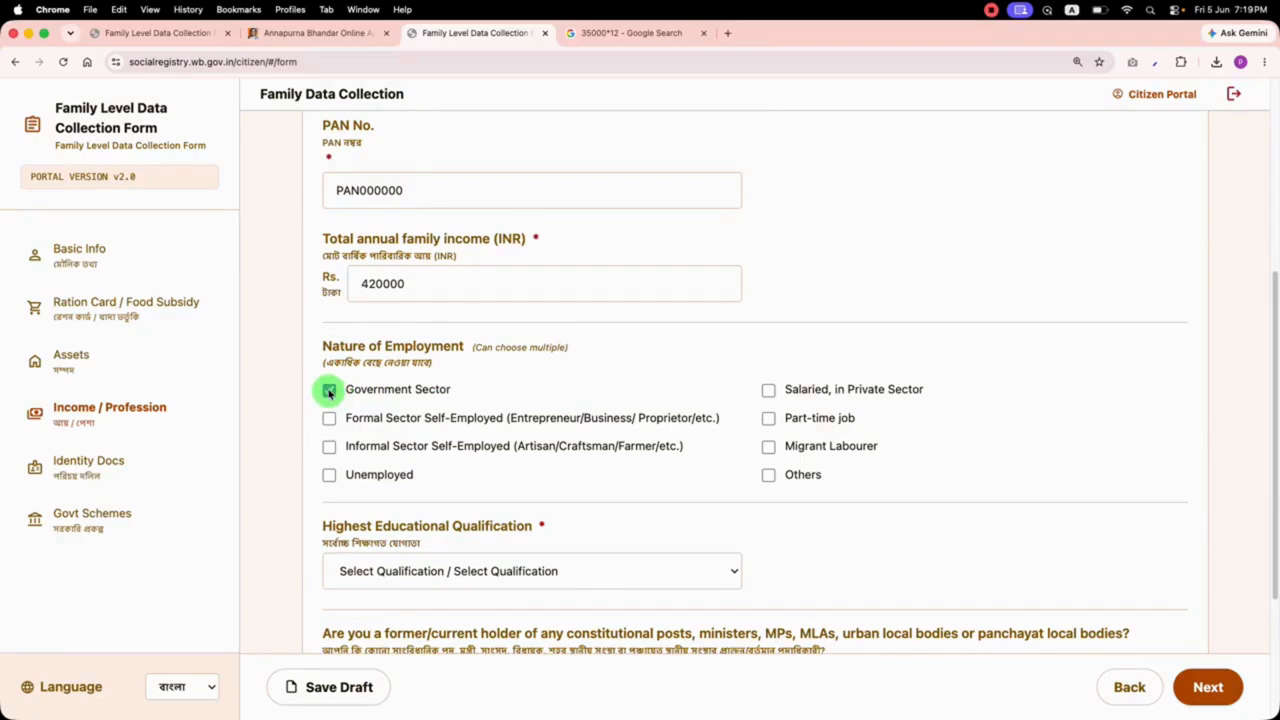
scroll(405, 390, down, 3)
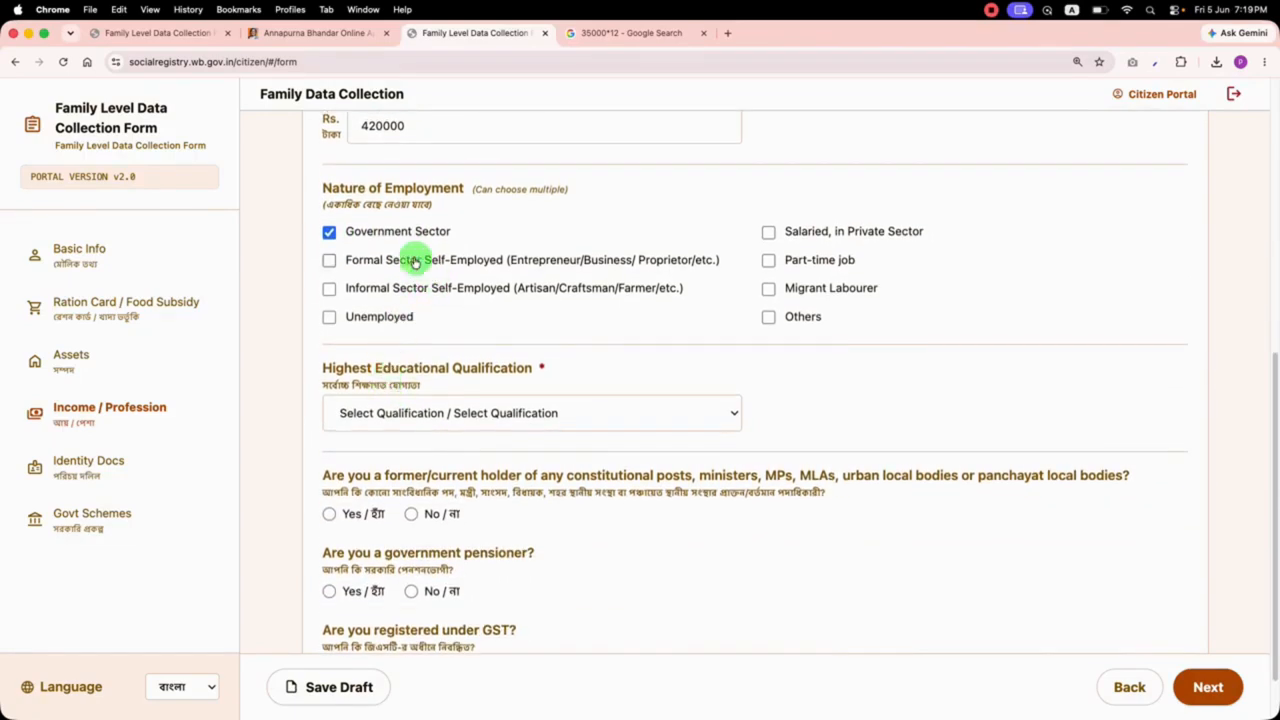
click(768, 261)
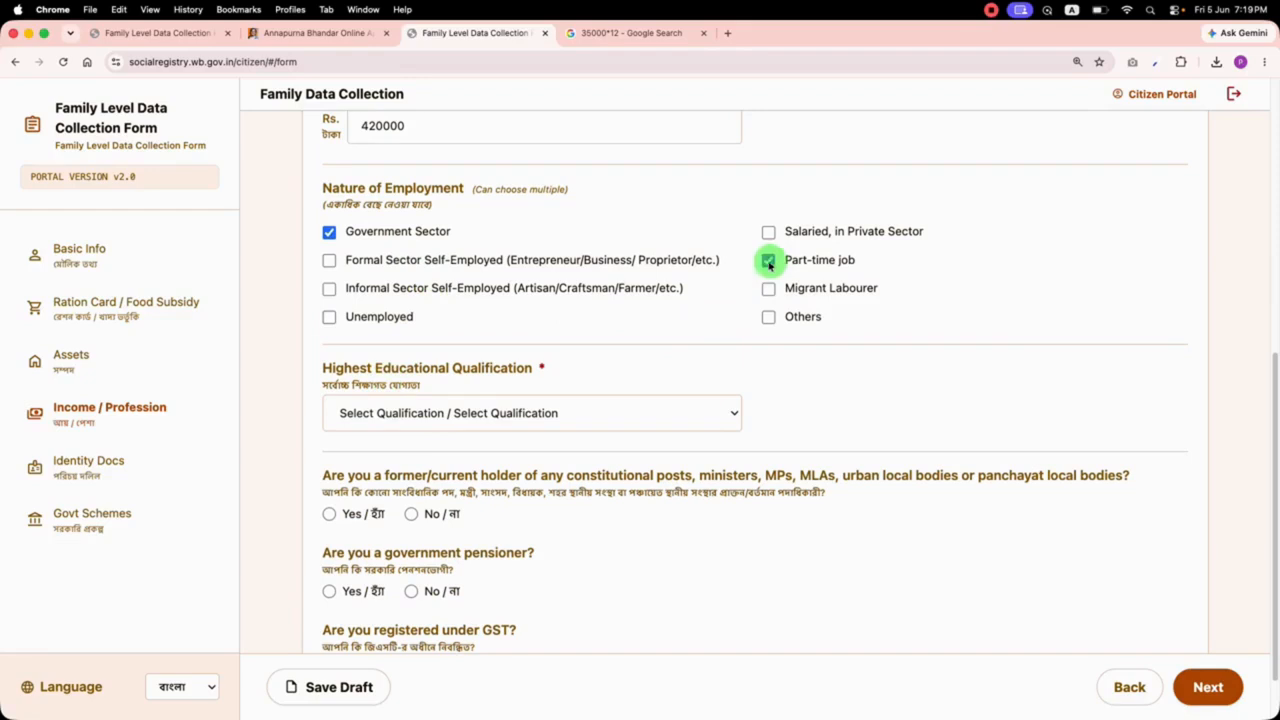
click(768, 316)
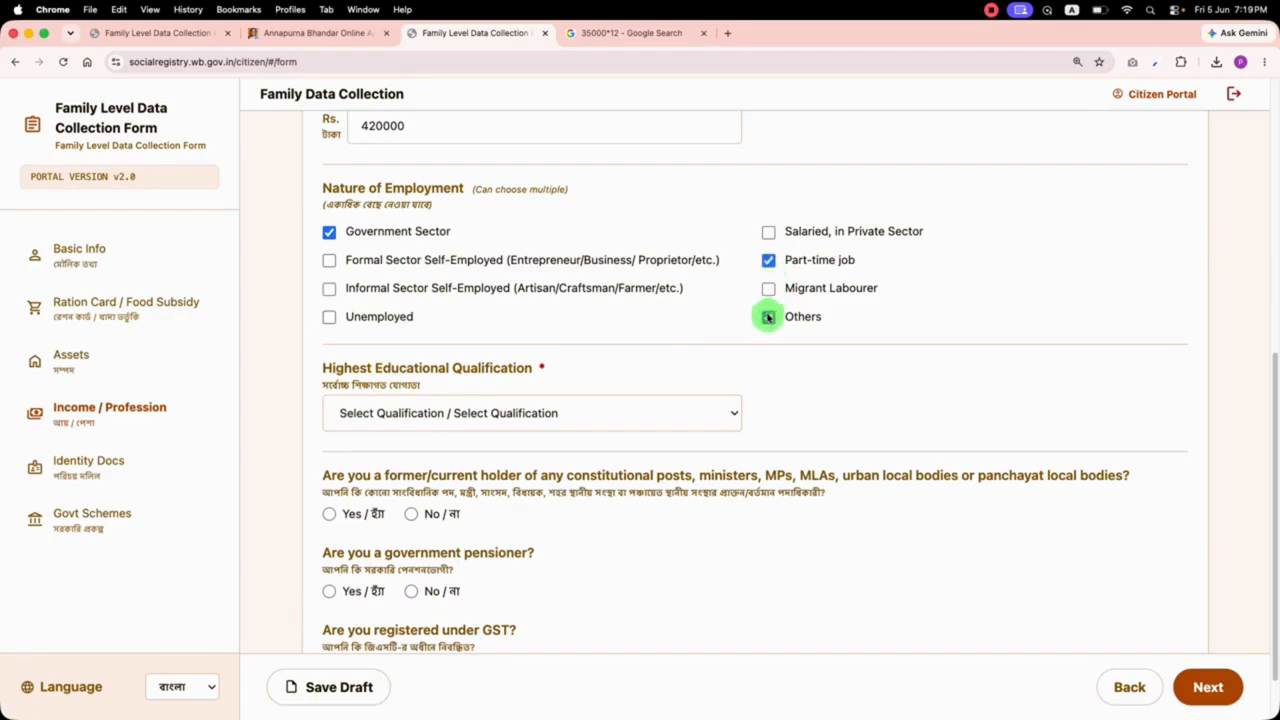
click(766, 261)
click(329, 231)
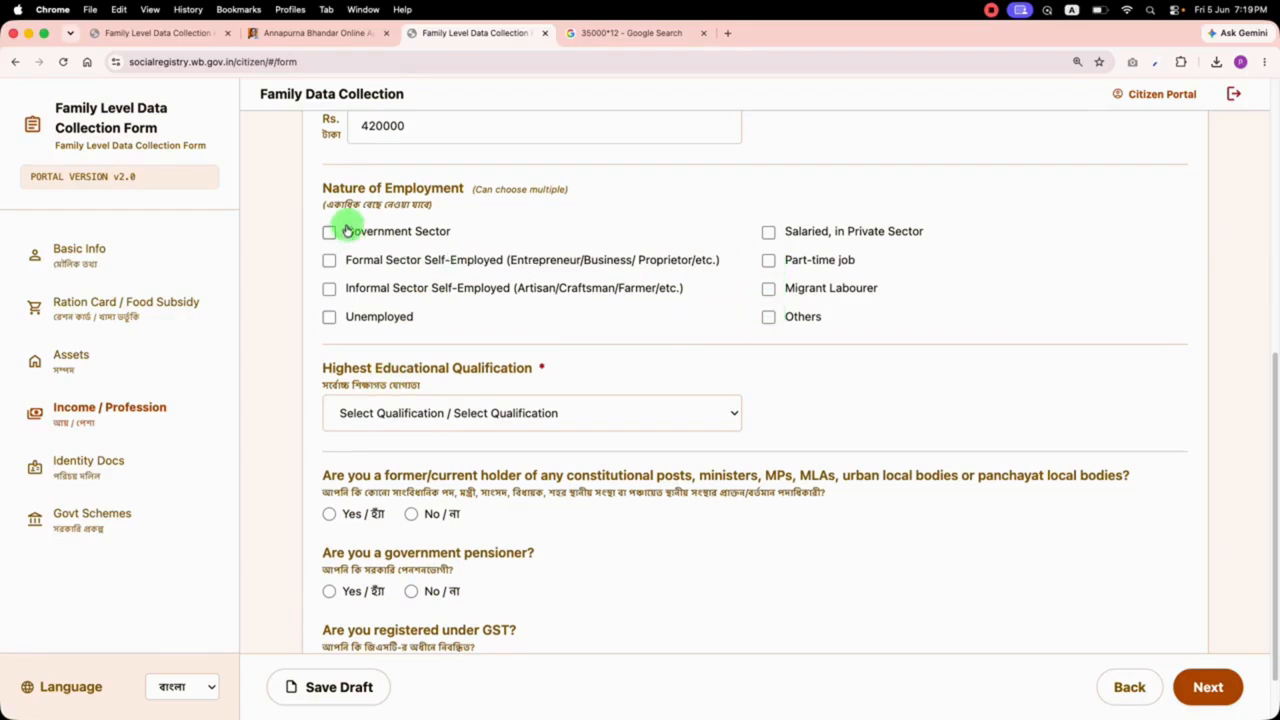
click(345, 296)
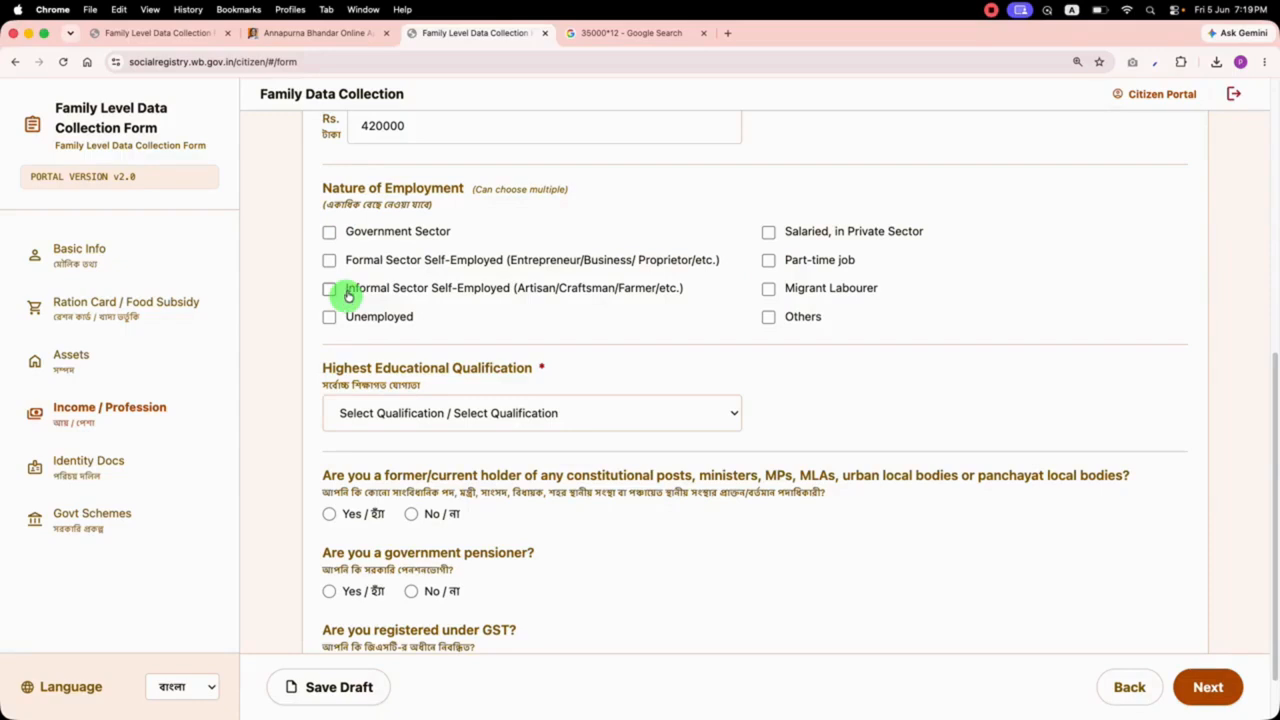
click(340, 232)
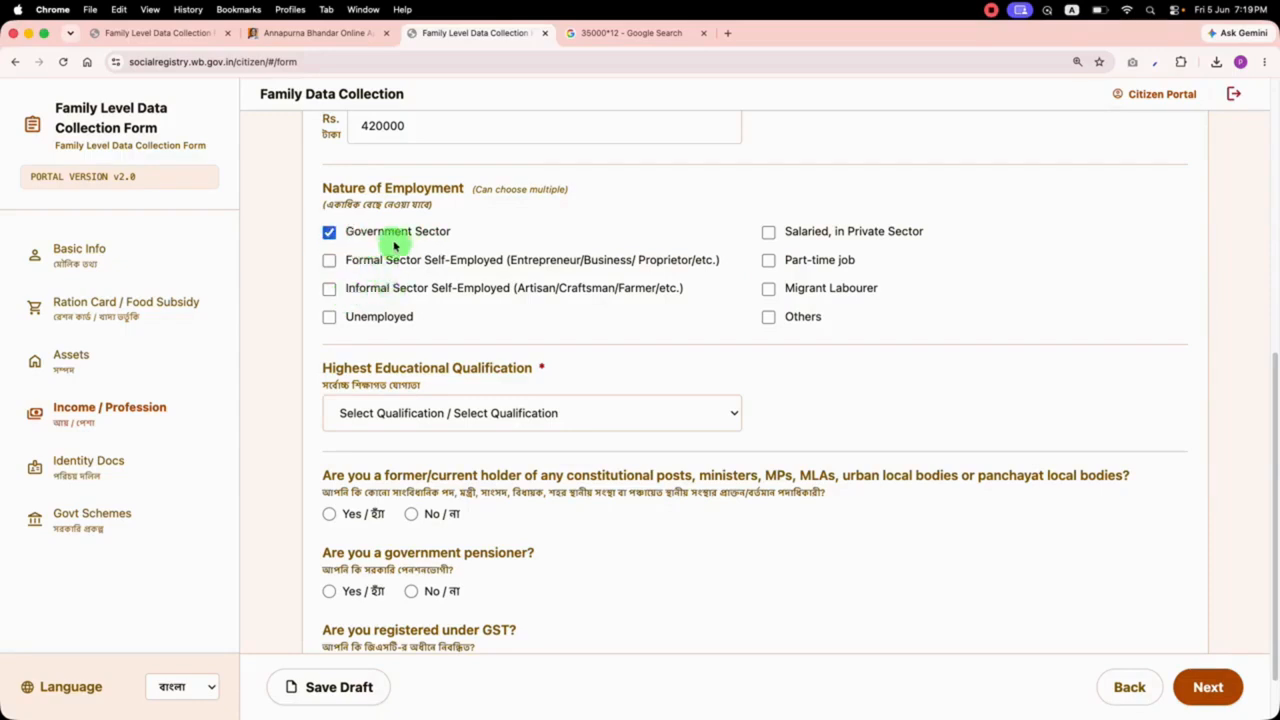
Step: Choose Graduation as highest qualification and answer No to holding constitutional posts
click(457, 406)
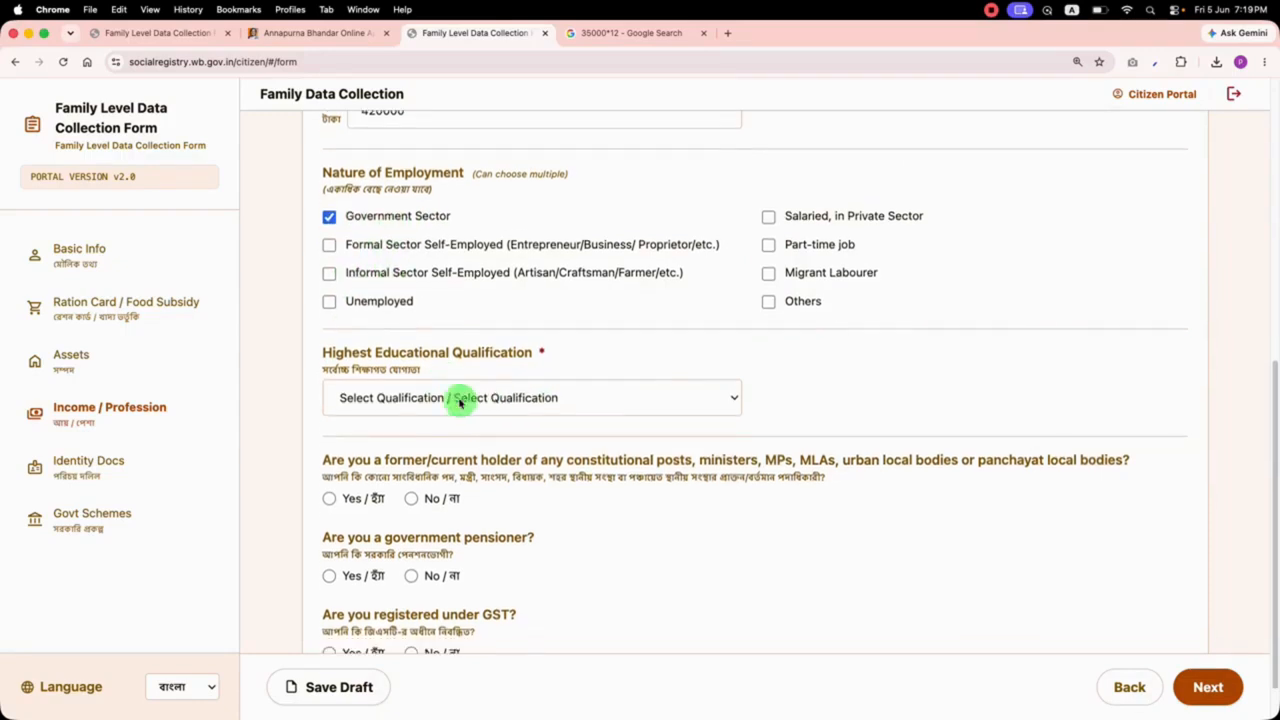
click(380, 479)
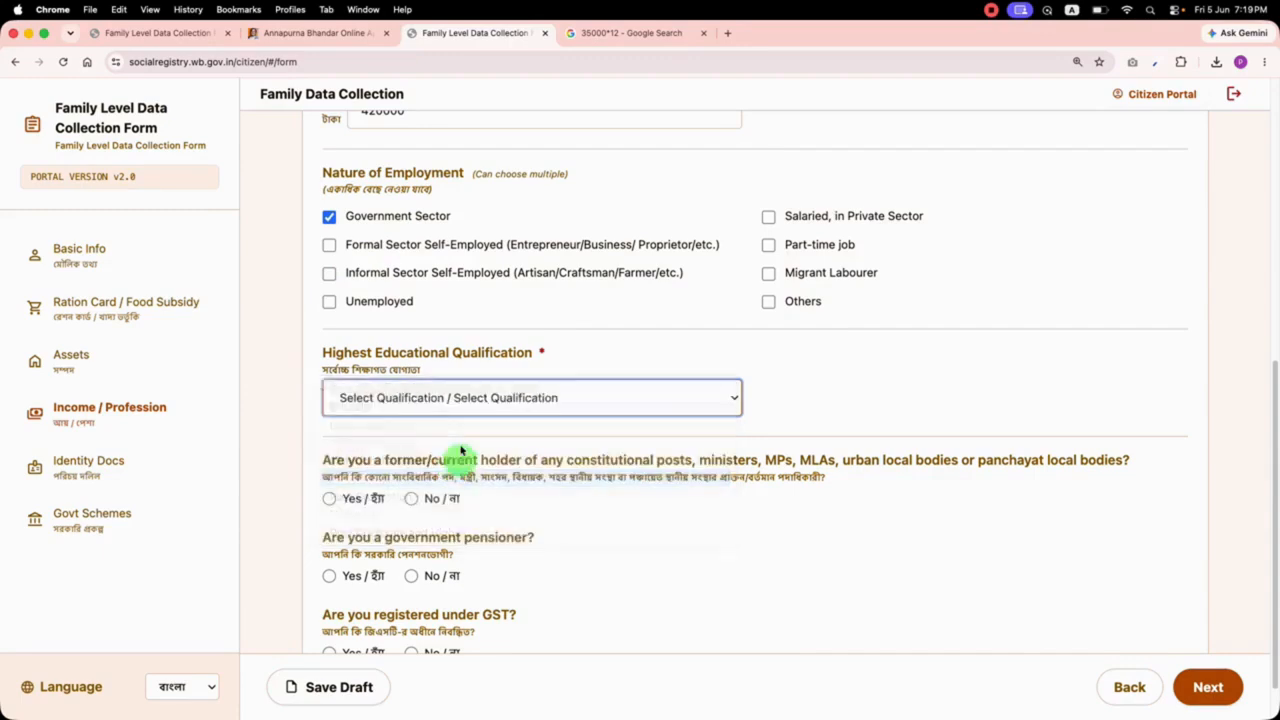
scroll(430, 400, down, 2)
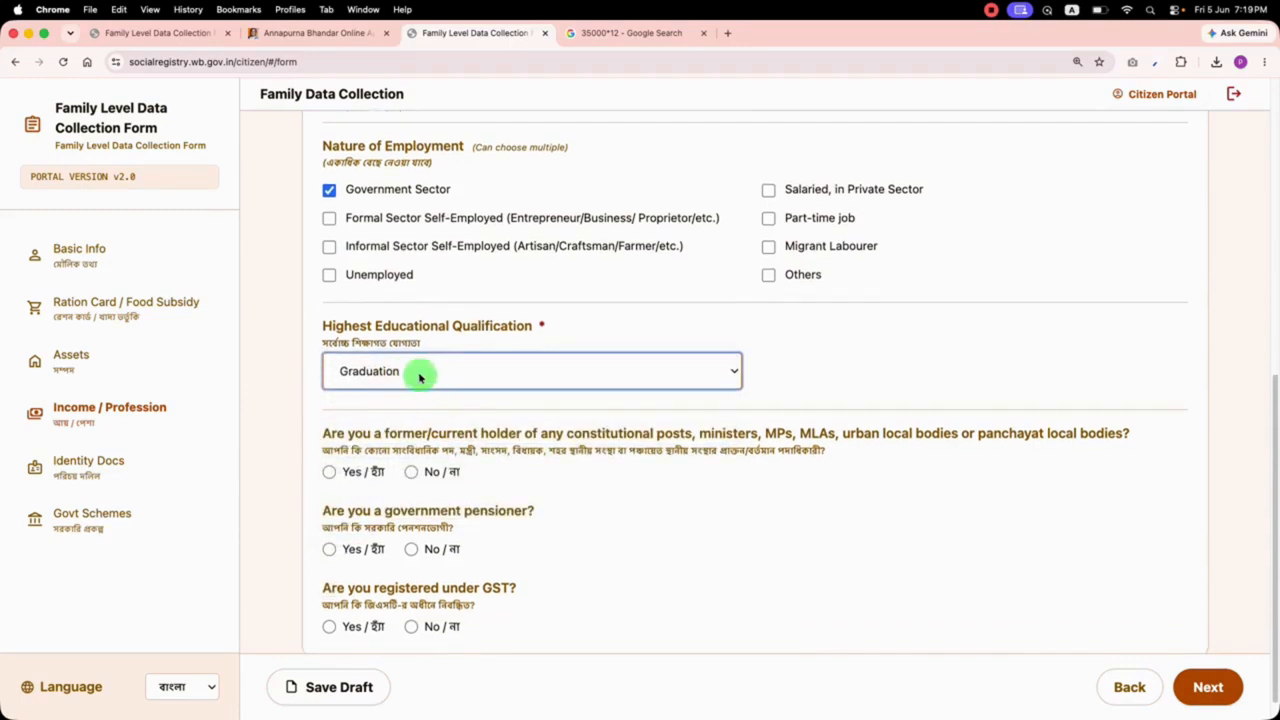
click(386, 427)
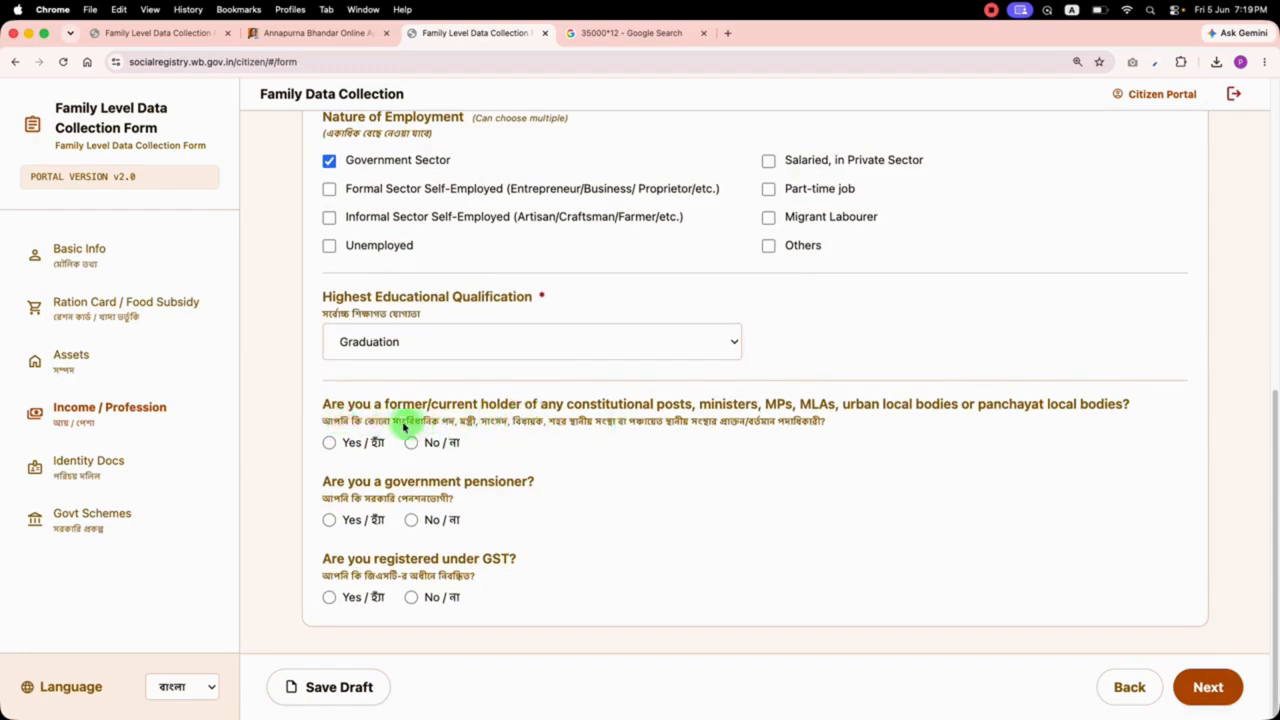
drag(459, 427, 543, 428)
click(600, 424)
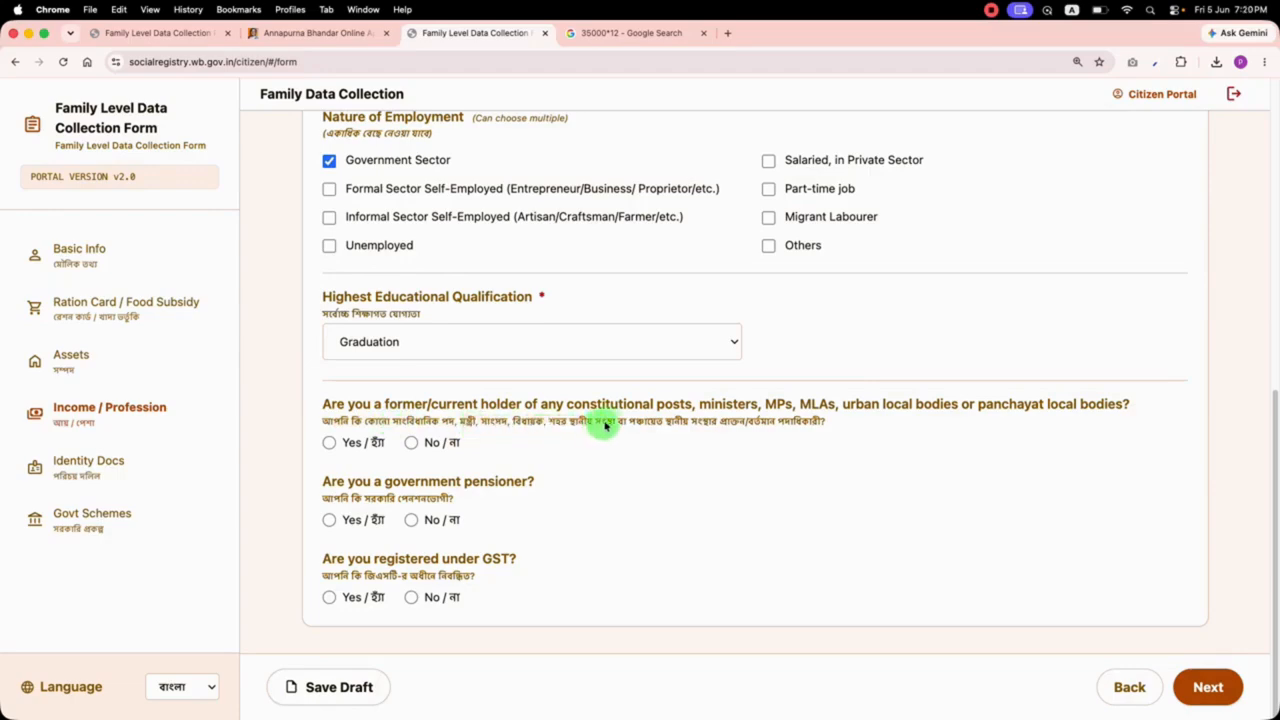
drag(634, 424, 820, 423)
click(411, 441)
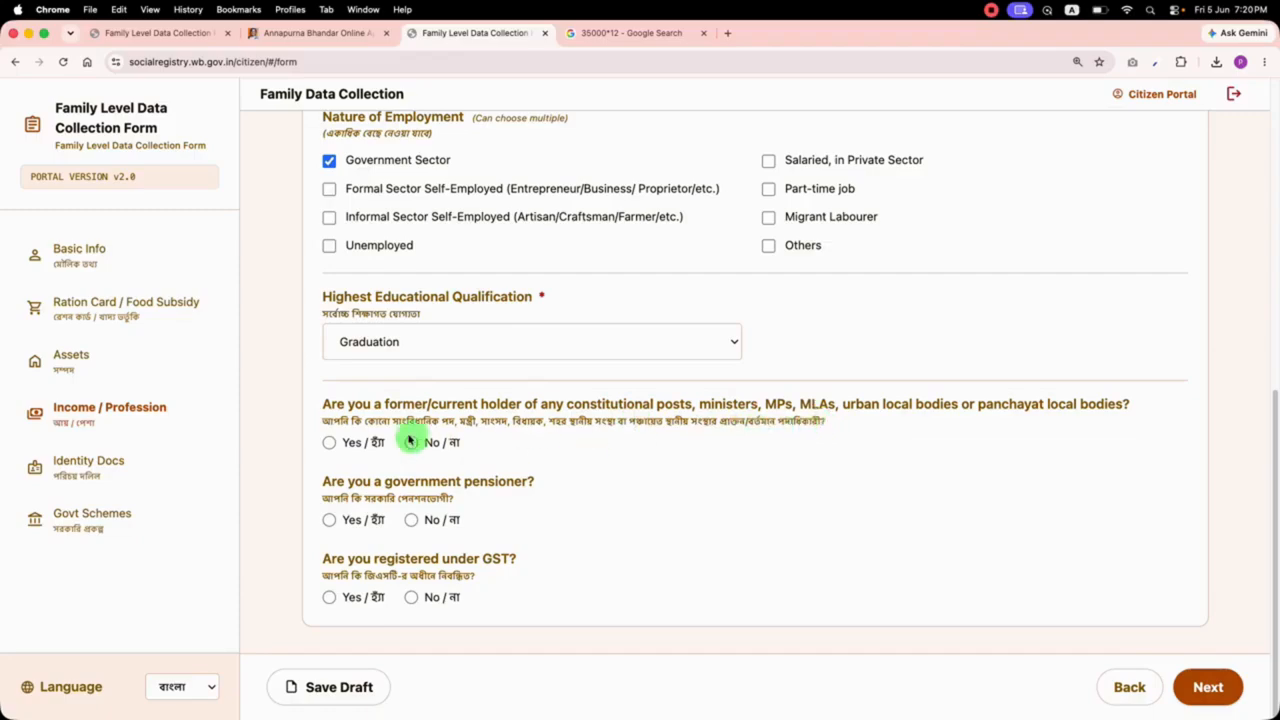
Step: Answer Yes to government pensioner and No to GST registration, then move to the next section
scroll(431, 502, up, 7)
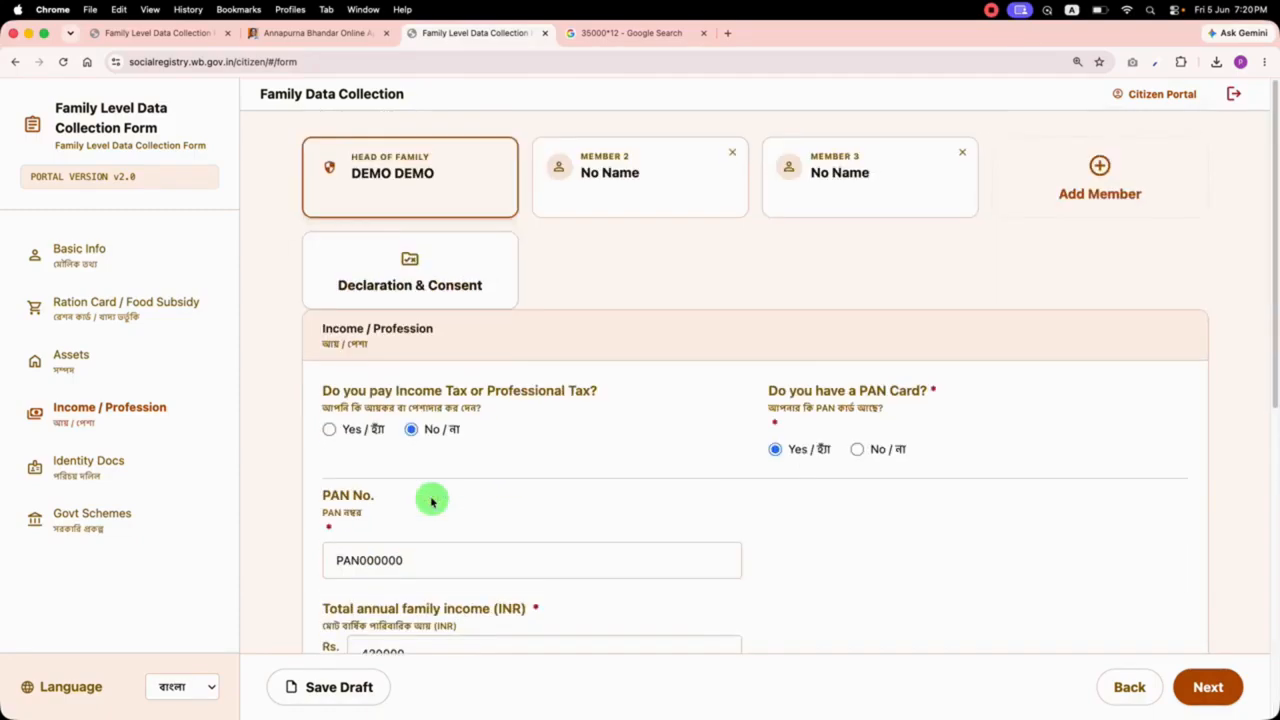
scroll(424, 322, down, 7)
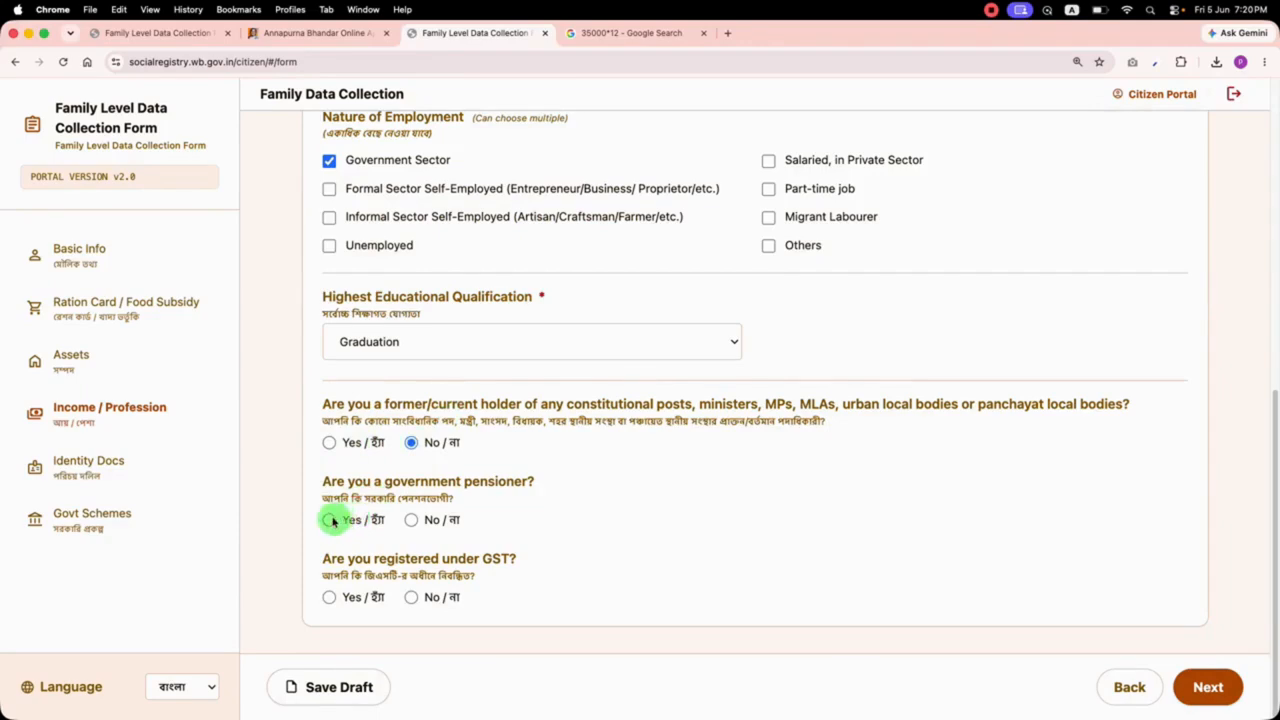
click(330, 521)
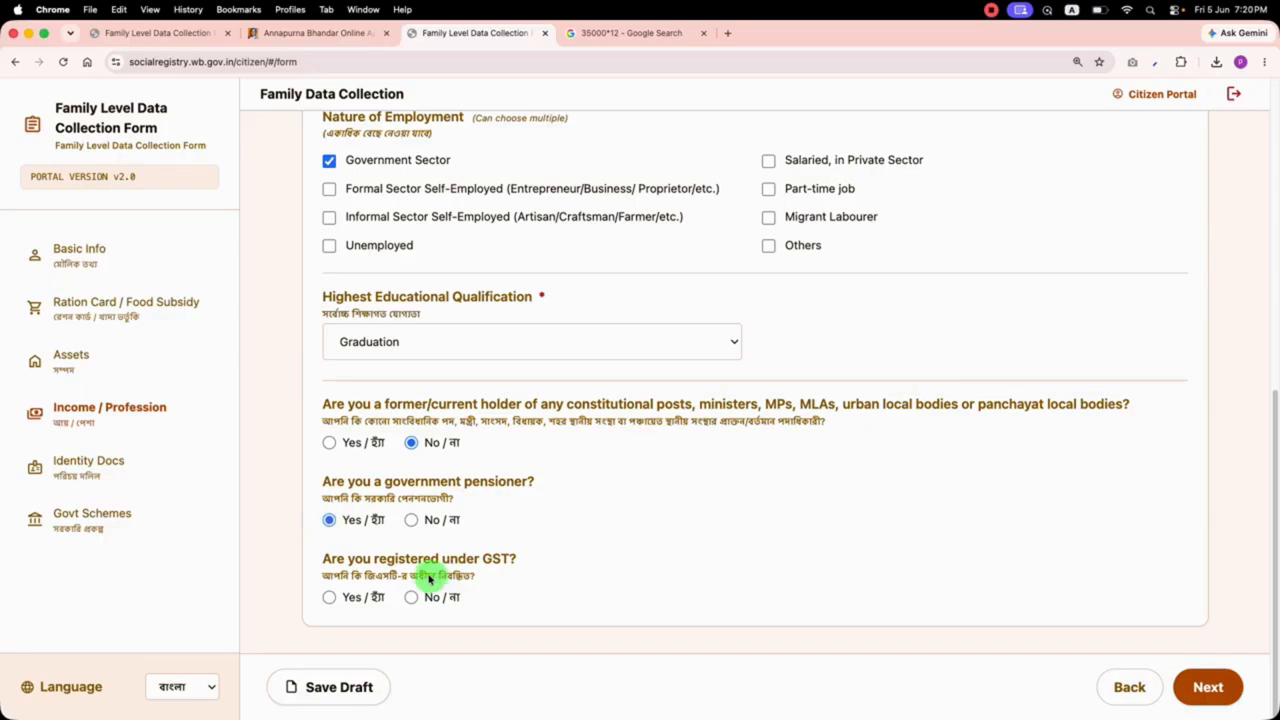
click(413, 599)
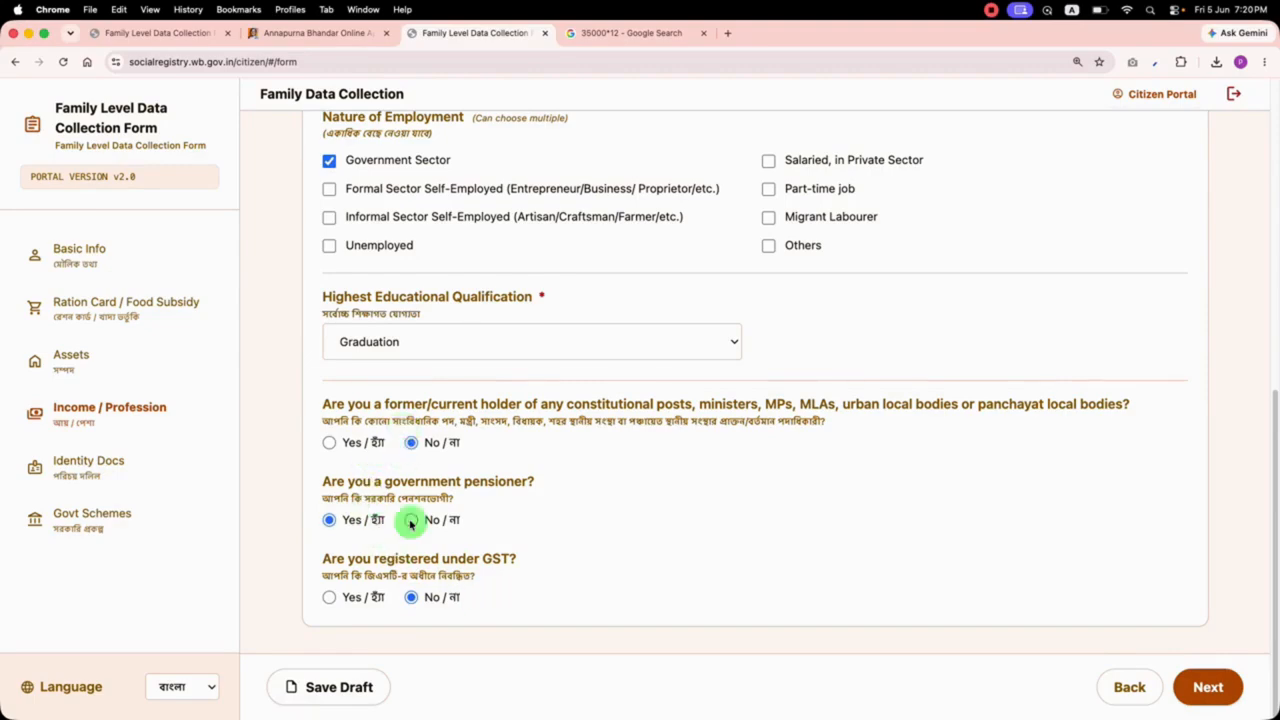
scroll(408, 523, up, 10)
scroll(424, 458, down, 10)
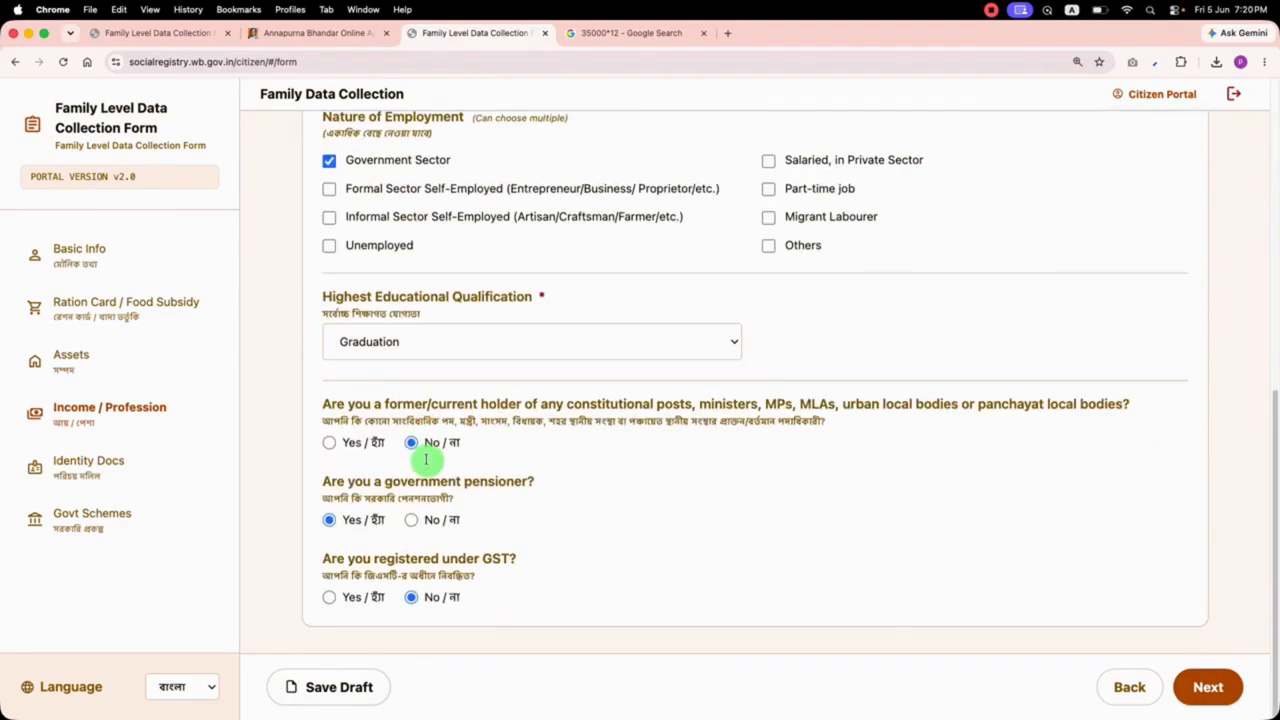
scroll(427, 463, up, 5)
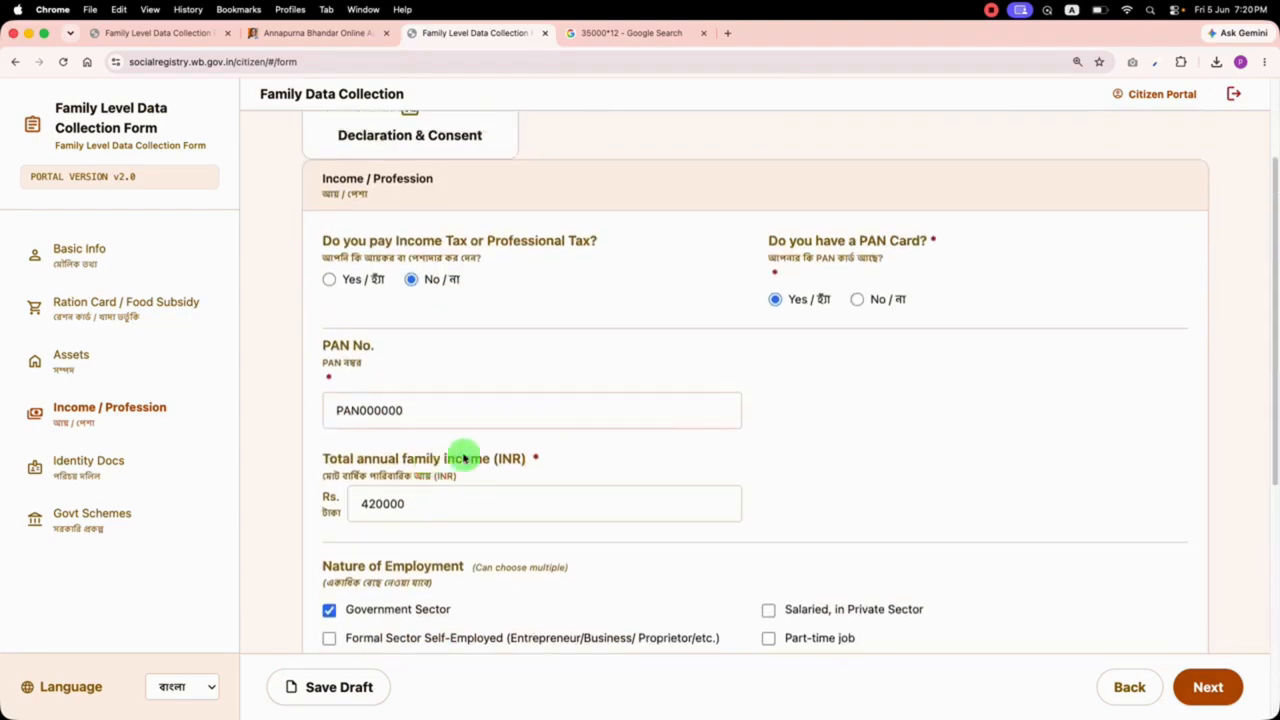
click(1208, 690)
click(170, 468)
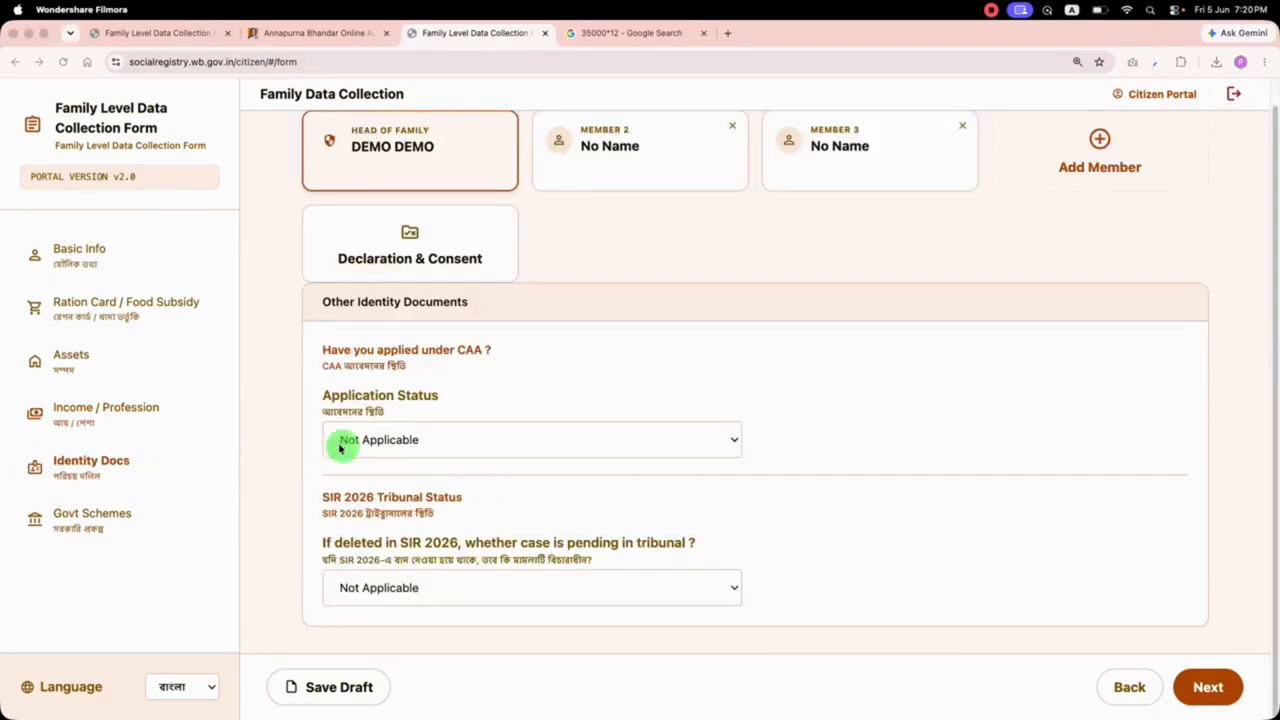
click(443, 374)
click(413, 432)
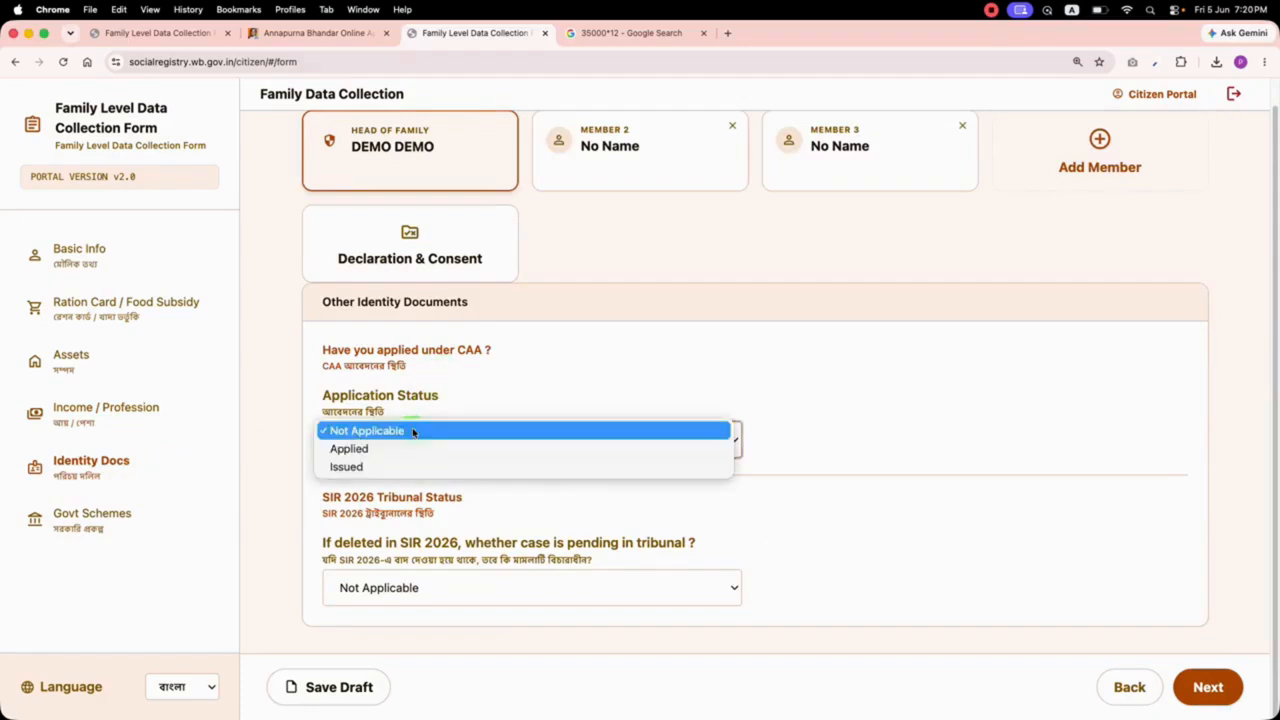
click(374, 433)
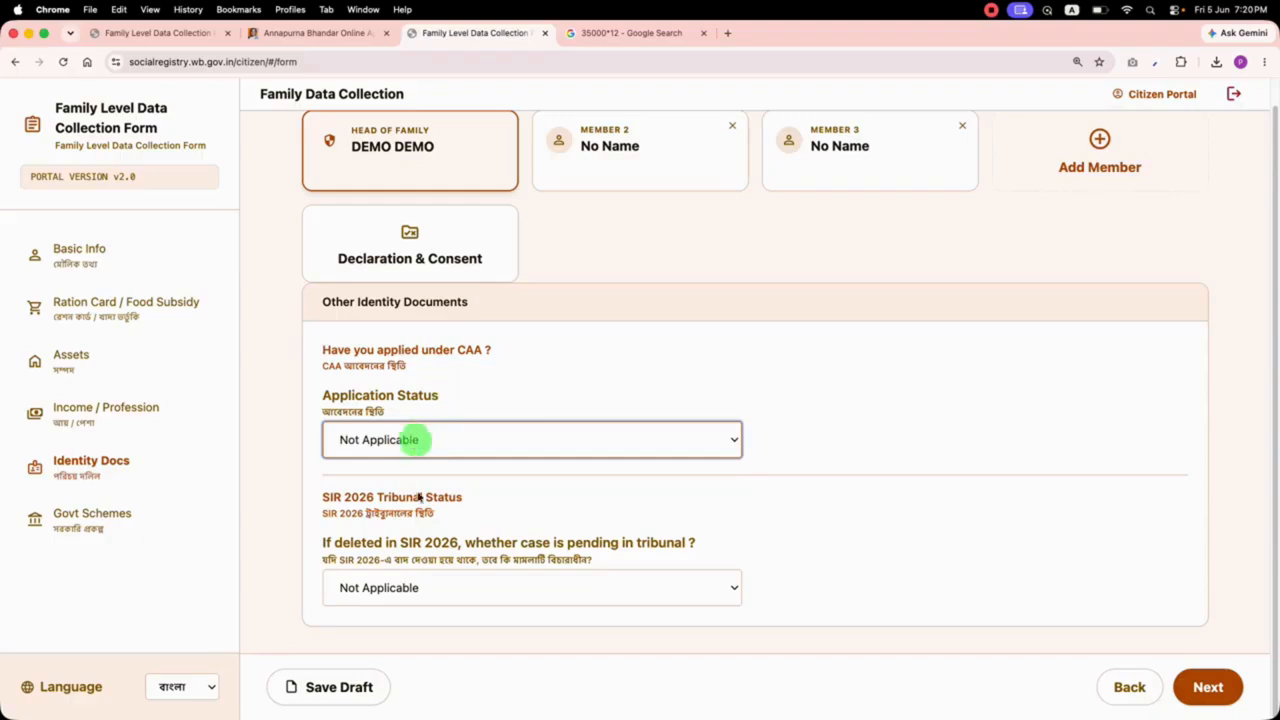
click(400, 542)
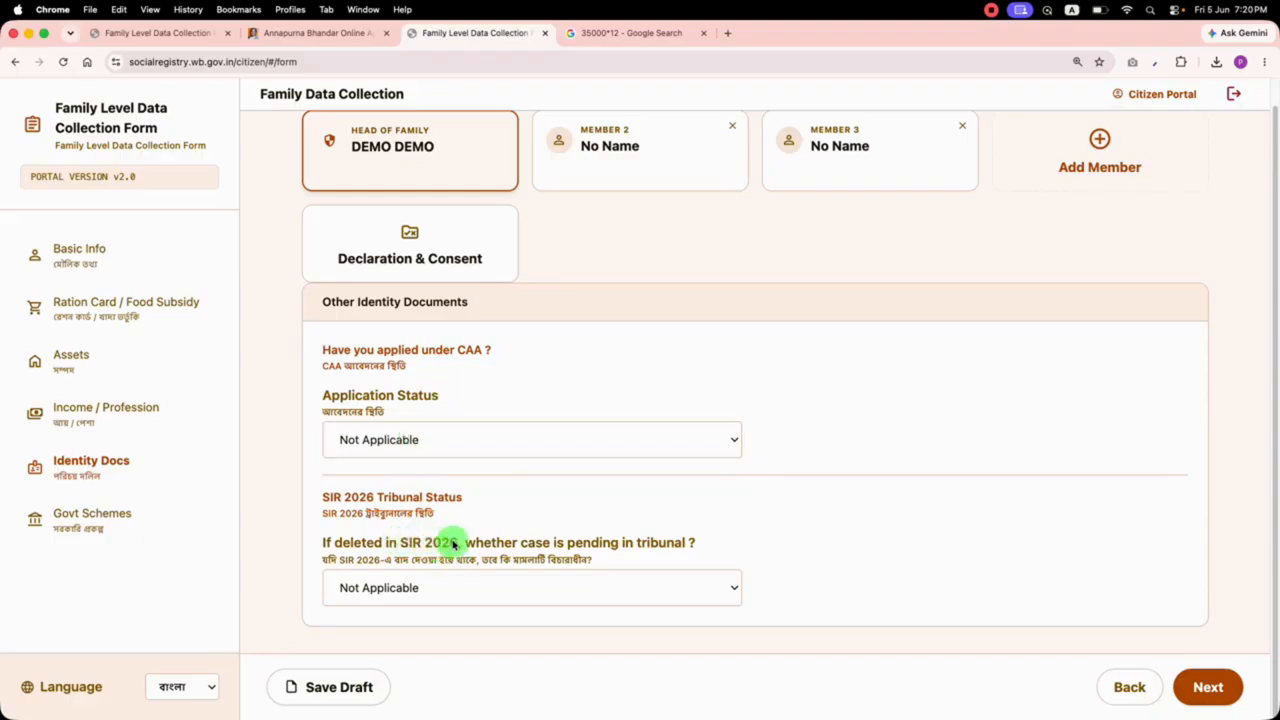
drag(458, 544, 375, 542)
click(545, 547)
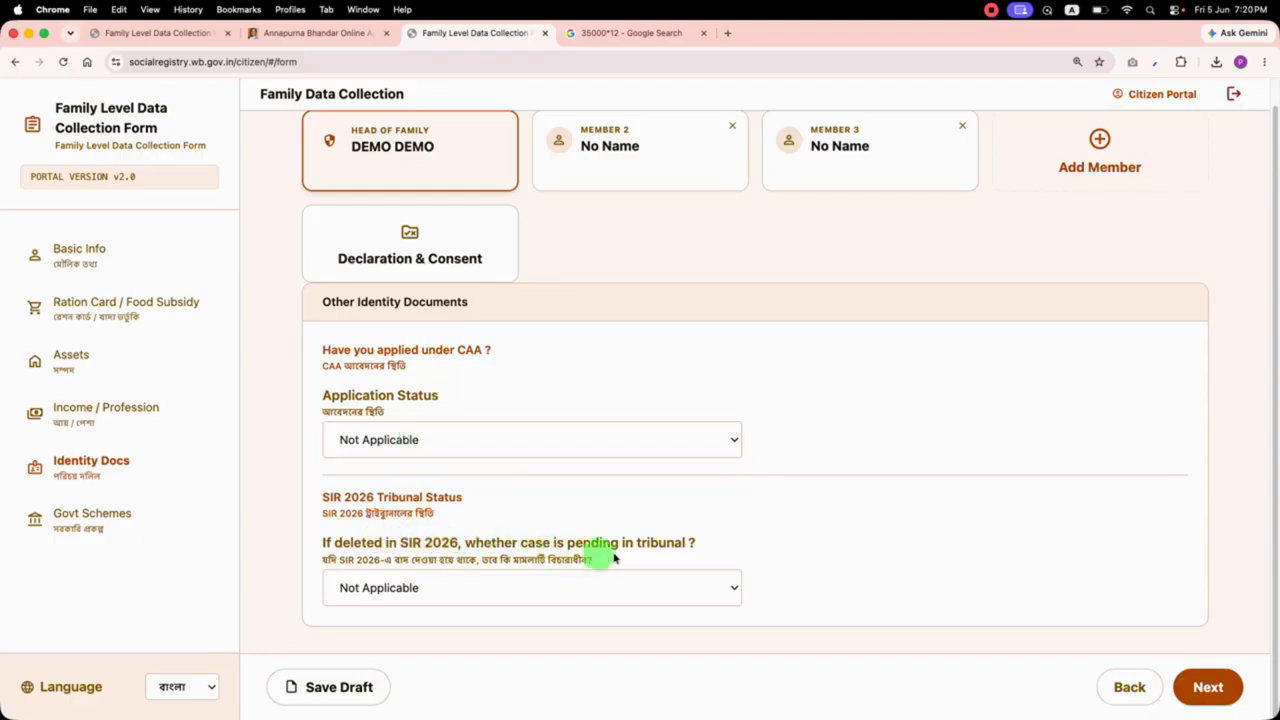
drag(675, 542, 604, 540)
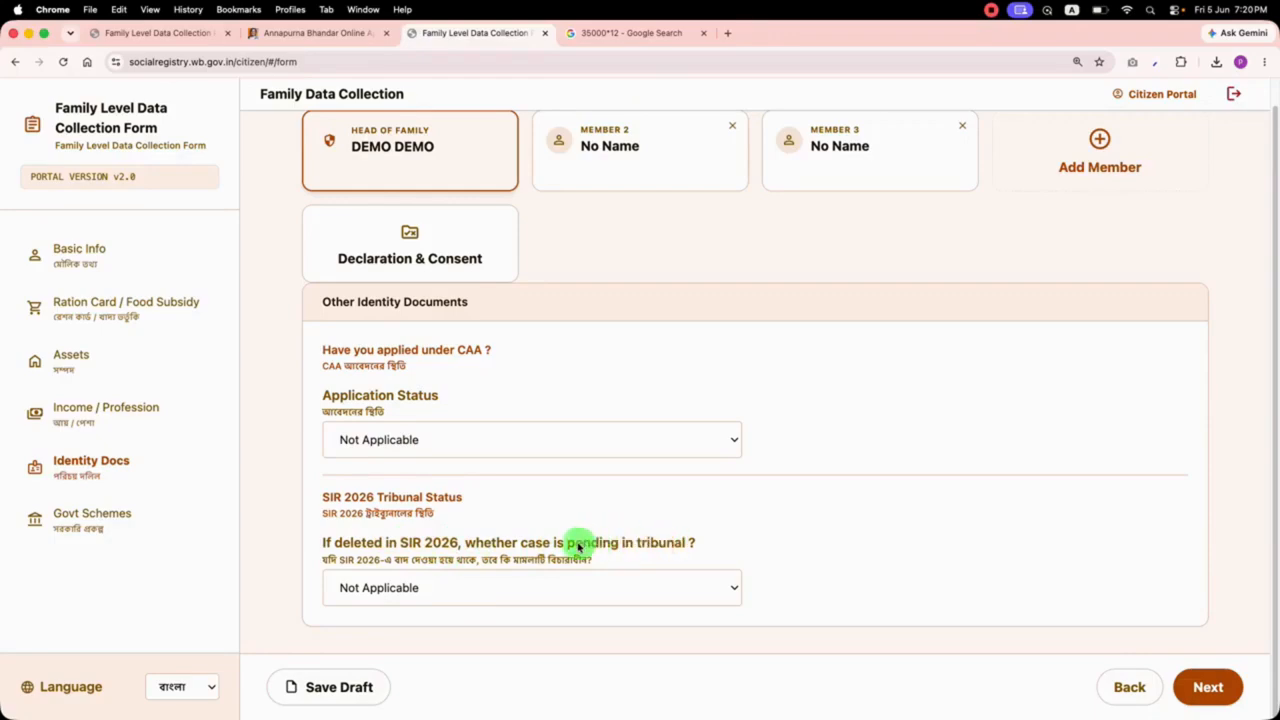
click(422, 590)
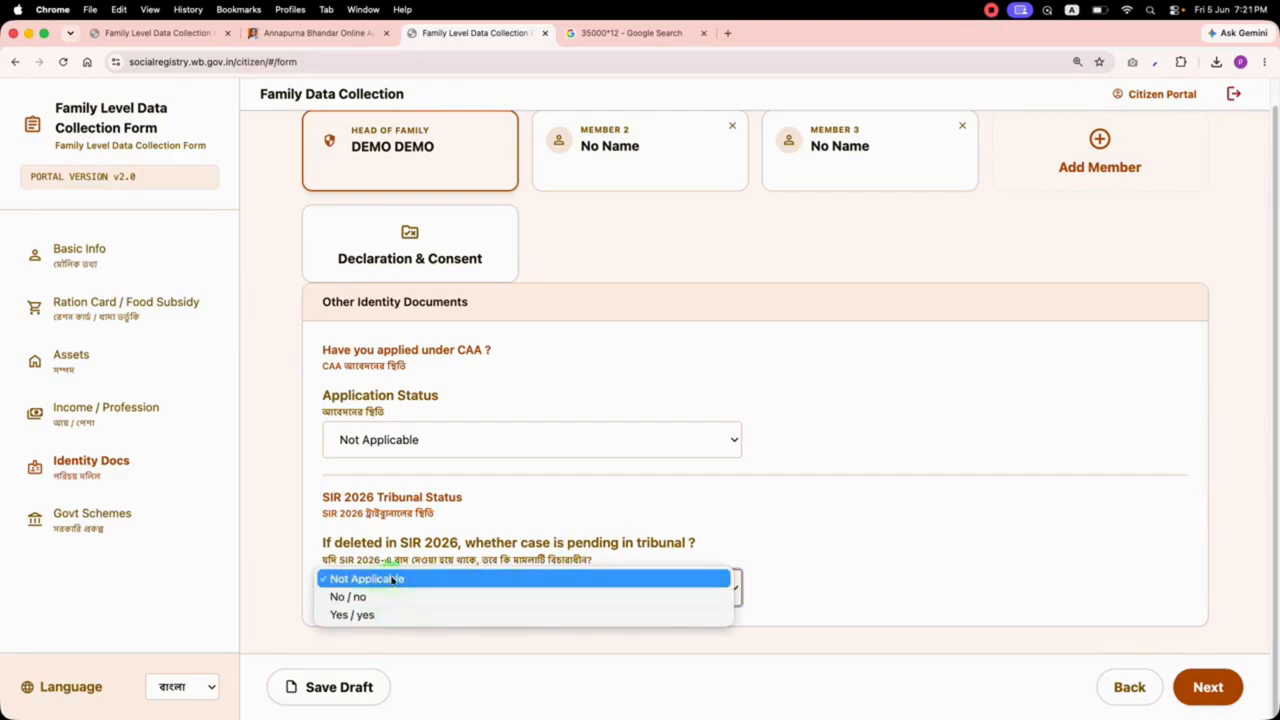
click(392, 579)
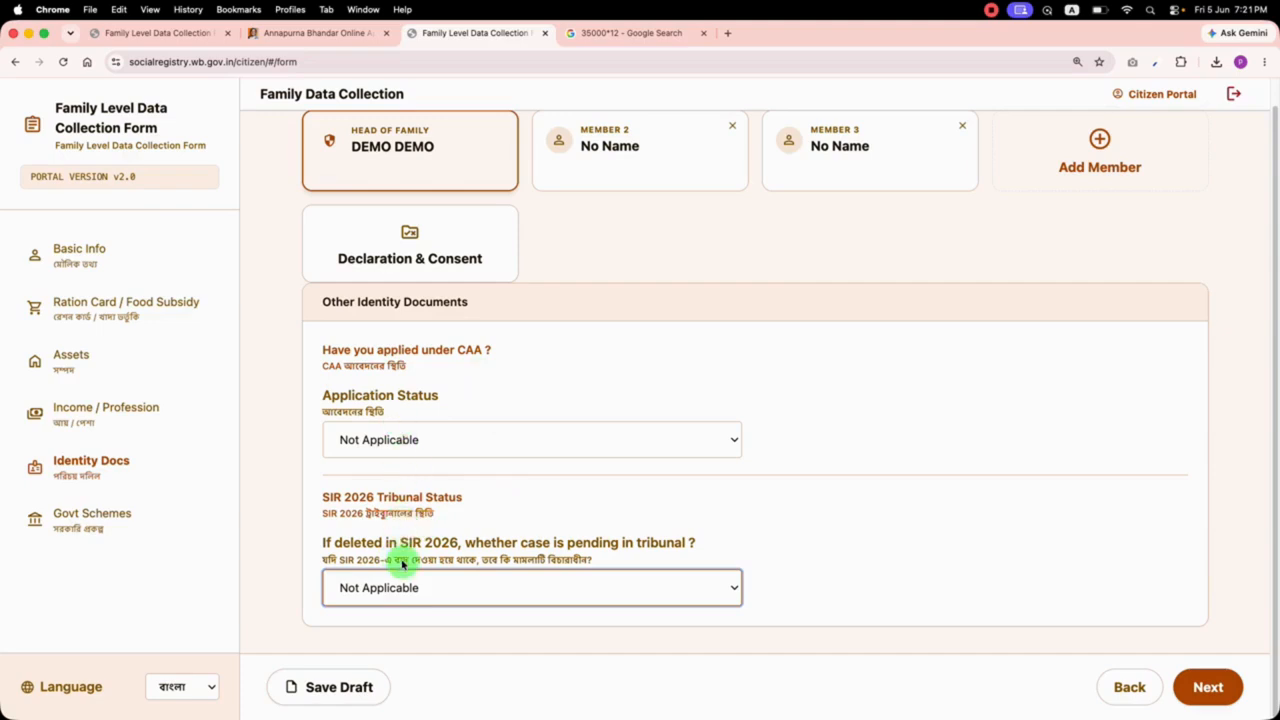
click(400, 438)
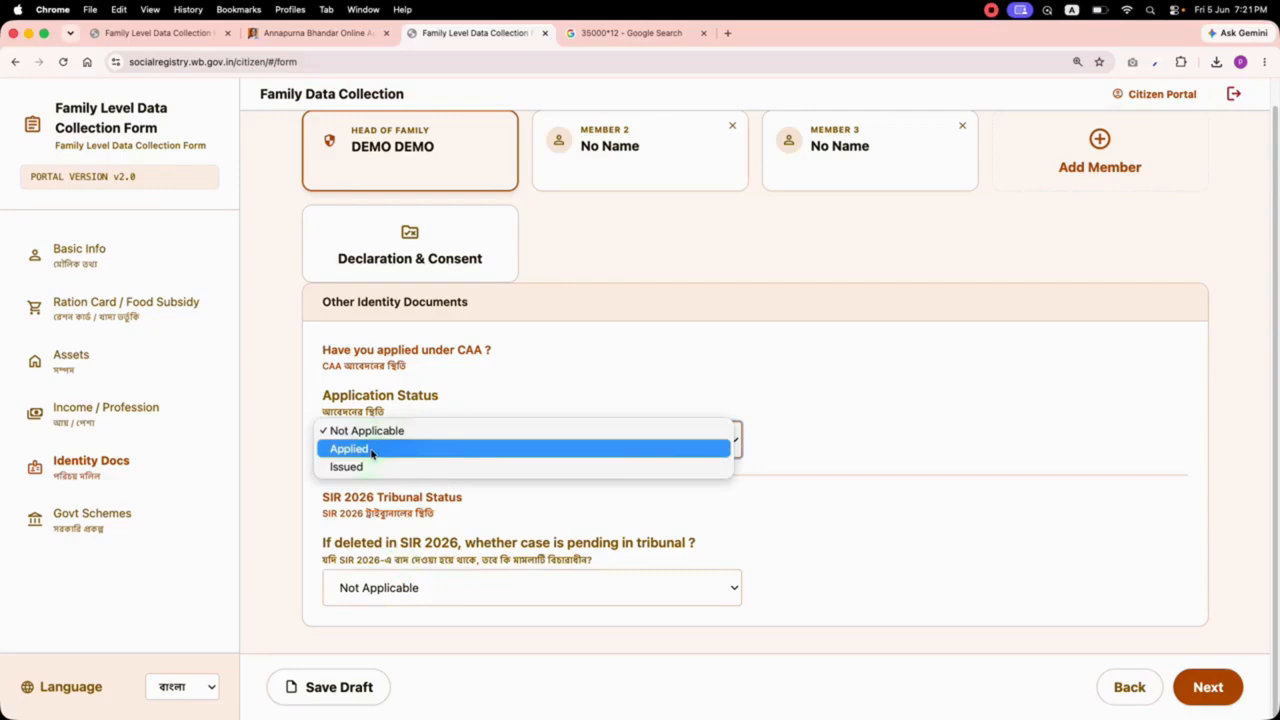
click(371, 449)
click(424, 450)
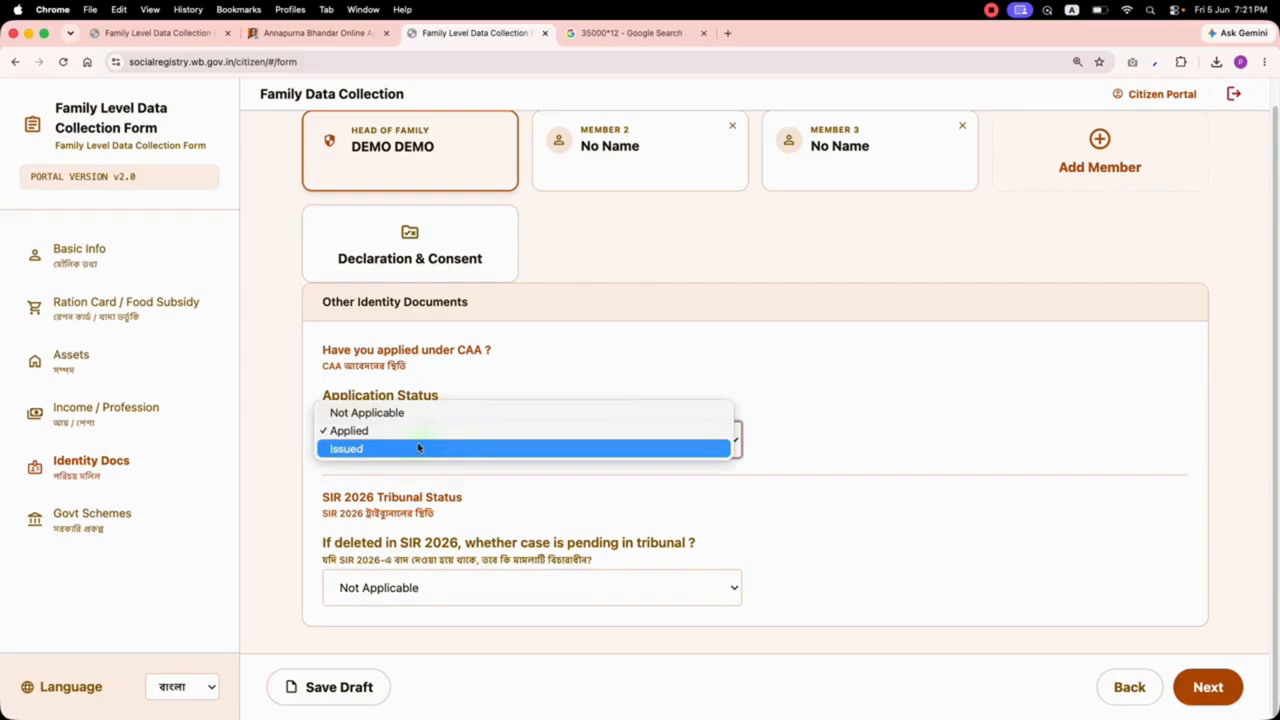
click(419, 448)
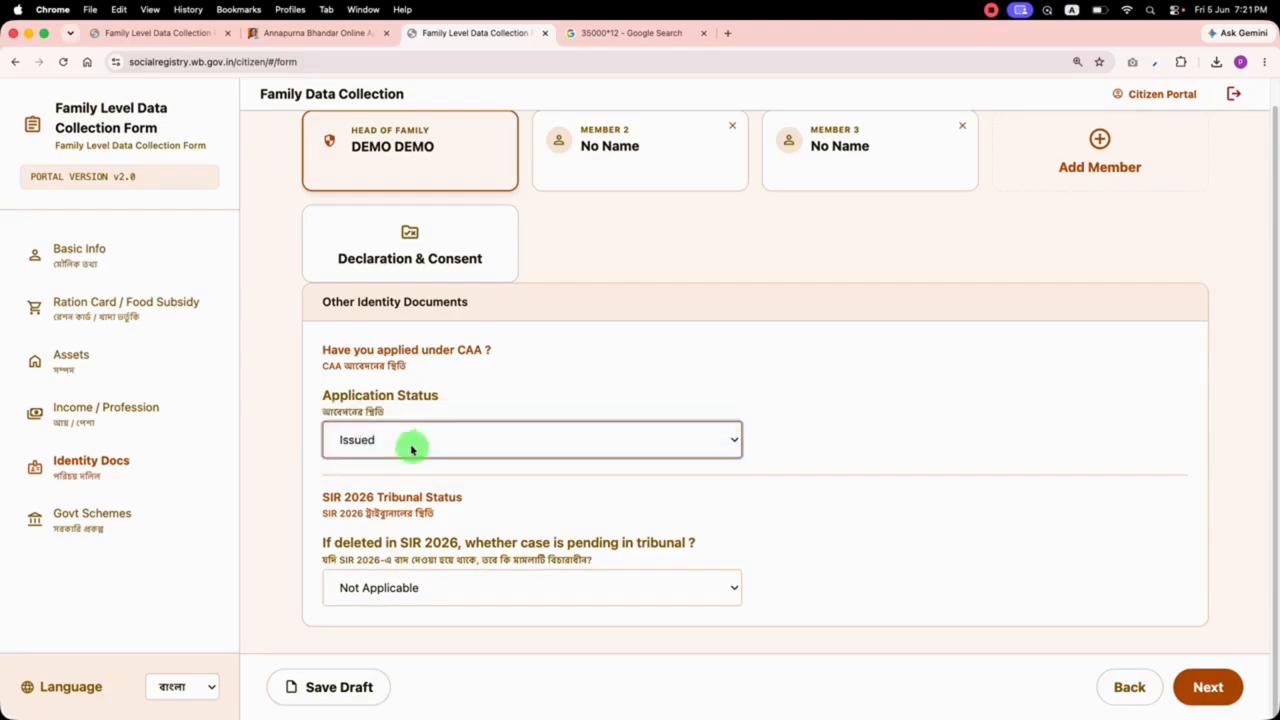
click(425, 447)
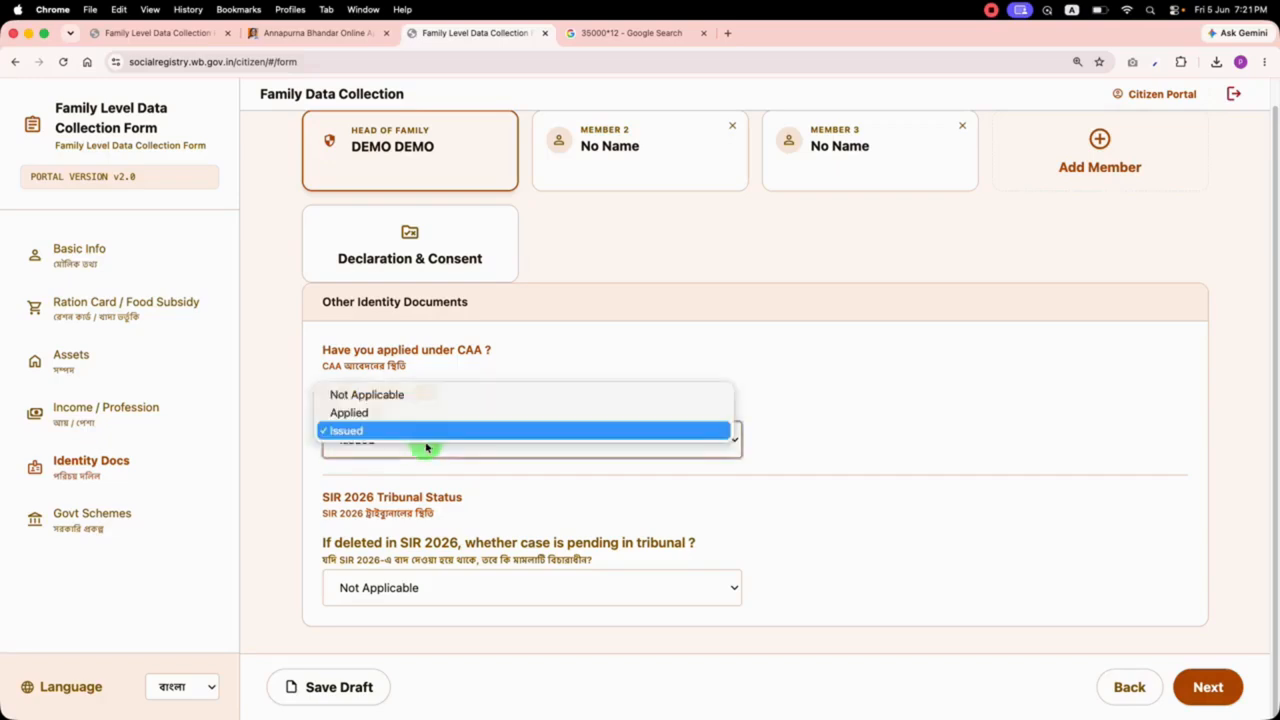
click(403, 394)
click(451, 588)
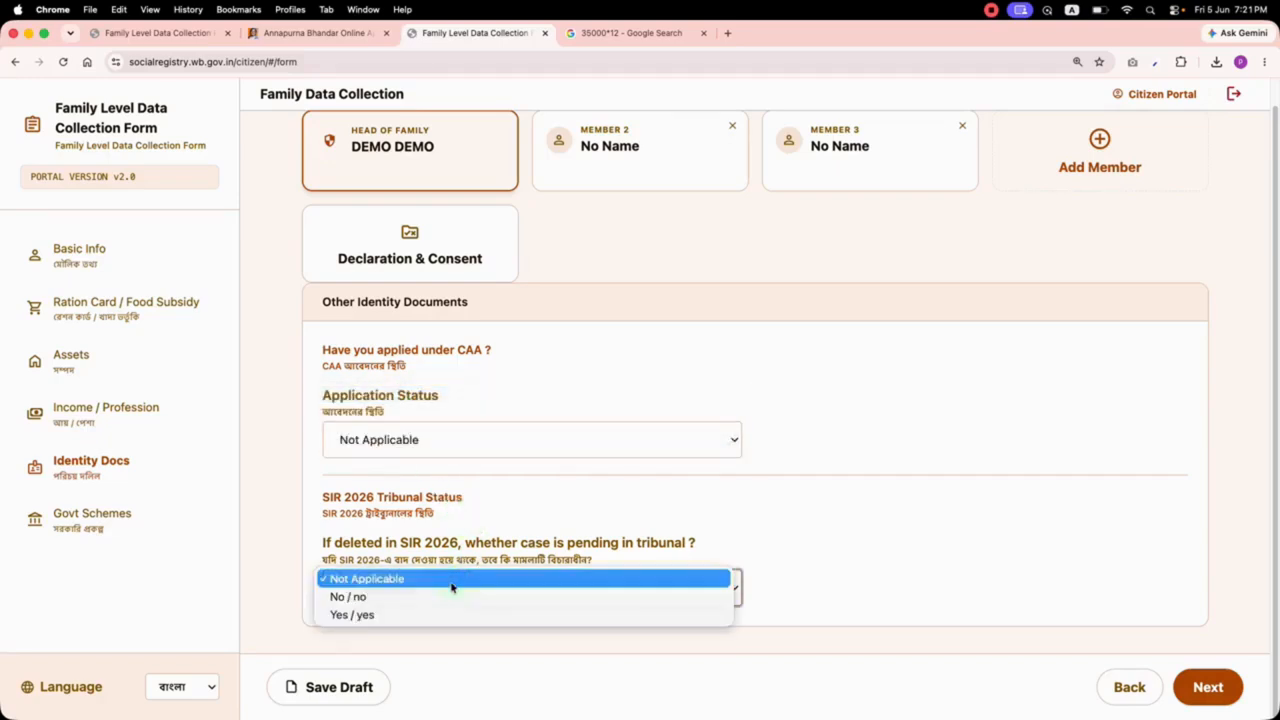
click(506, 560)
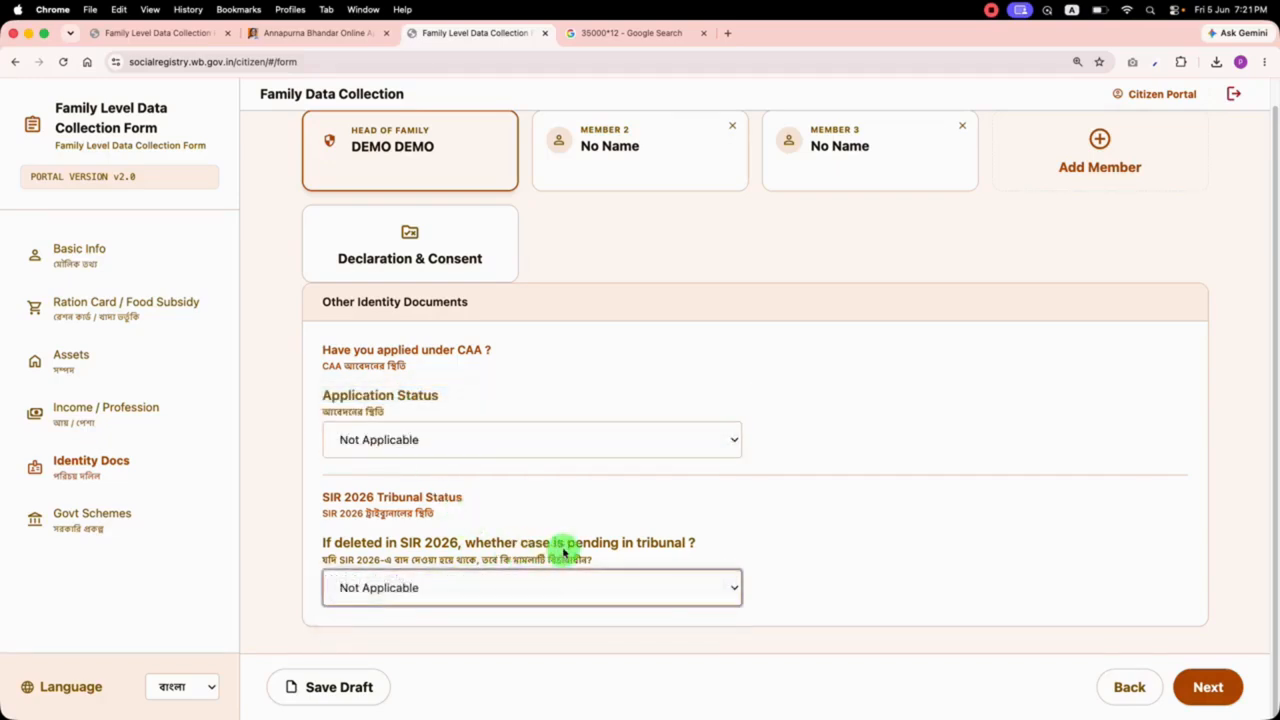
drag(516, 543, 603, 550)
click(603, 549)
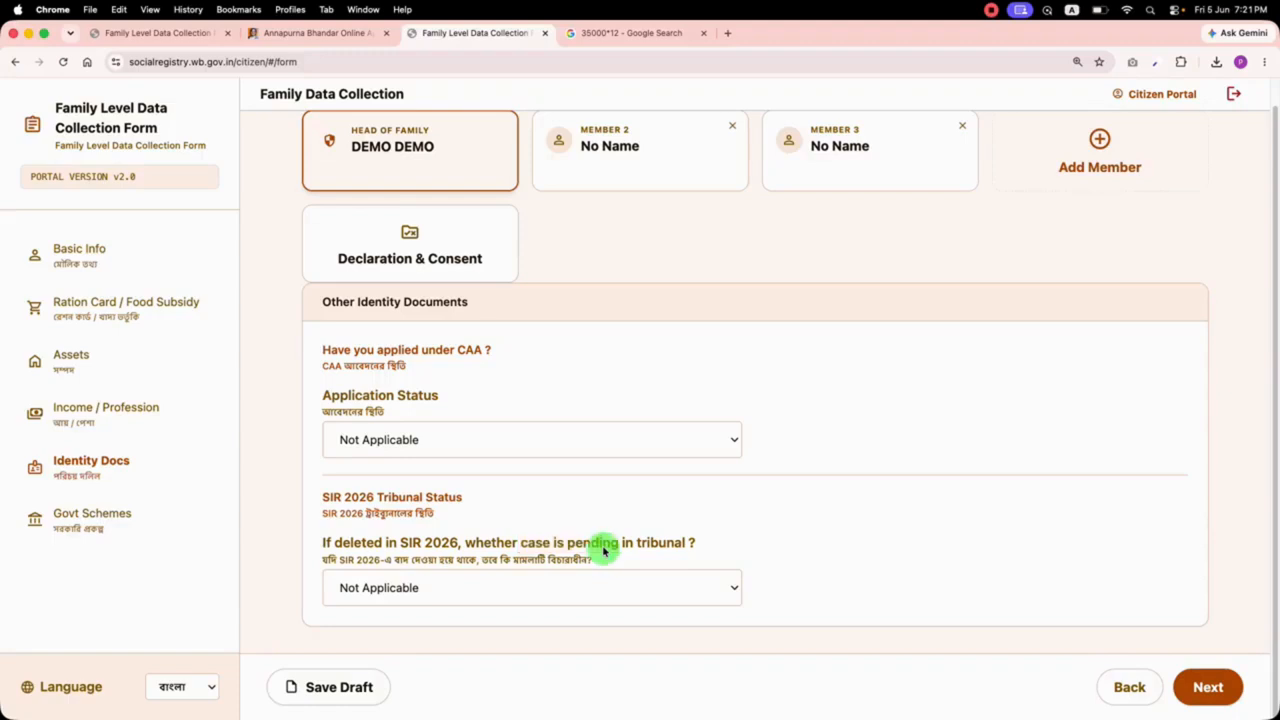
click(500, 580)
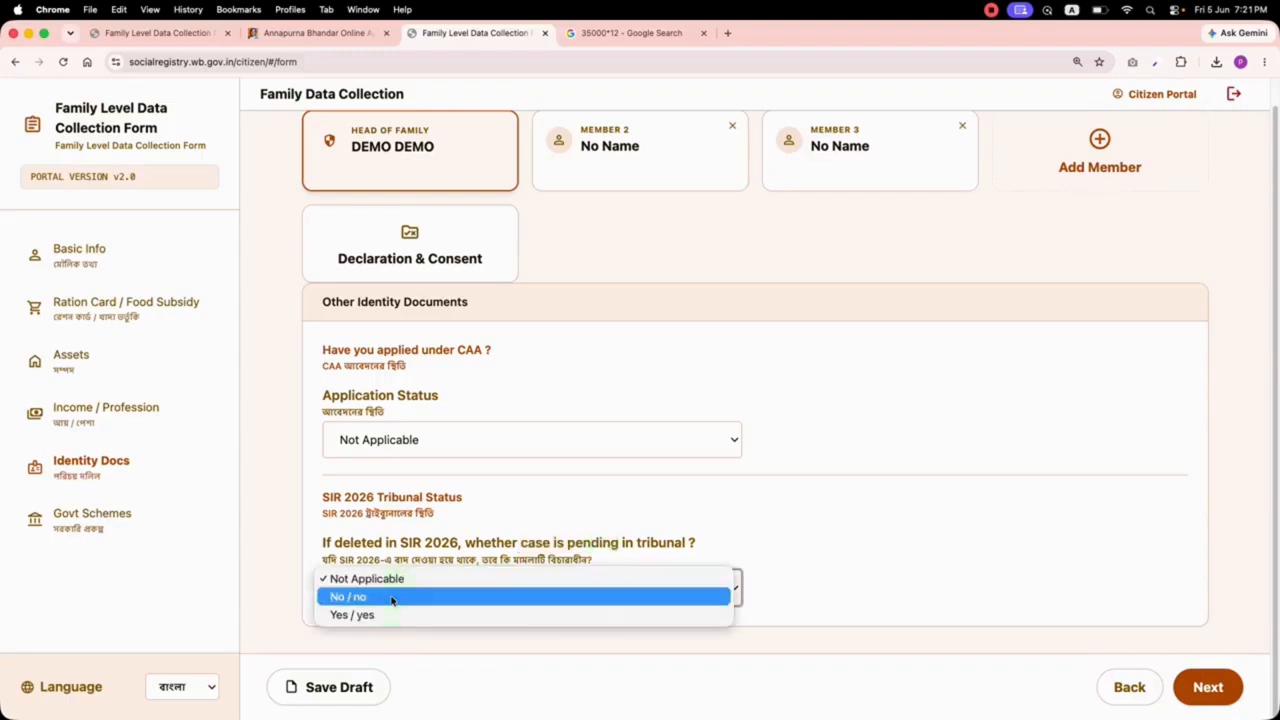
click(391, 612)
click(420, 590)
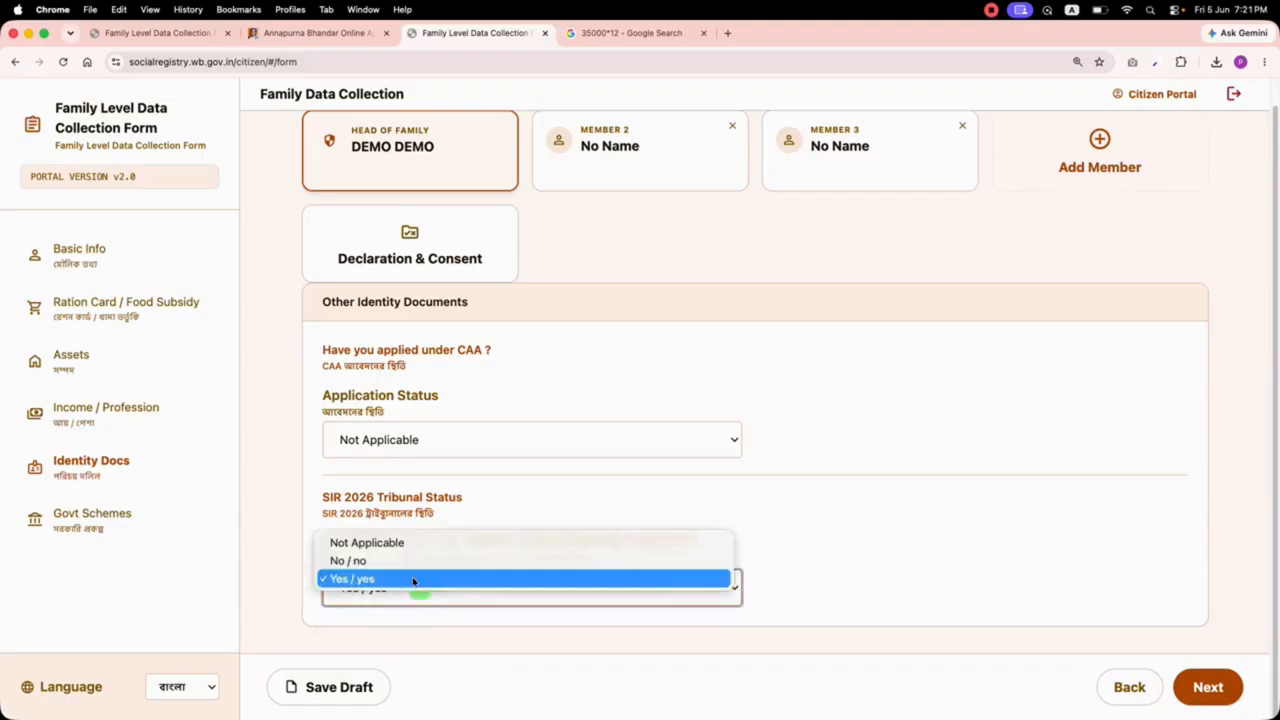
click(403, 561)
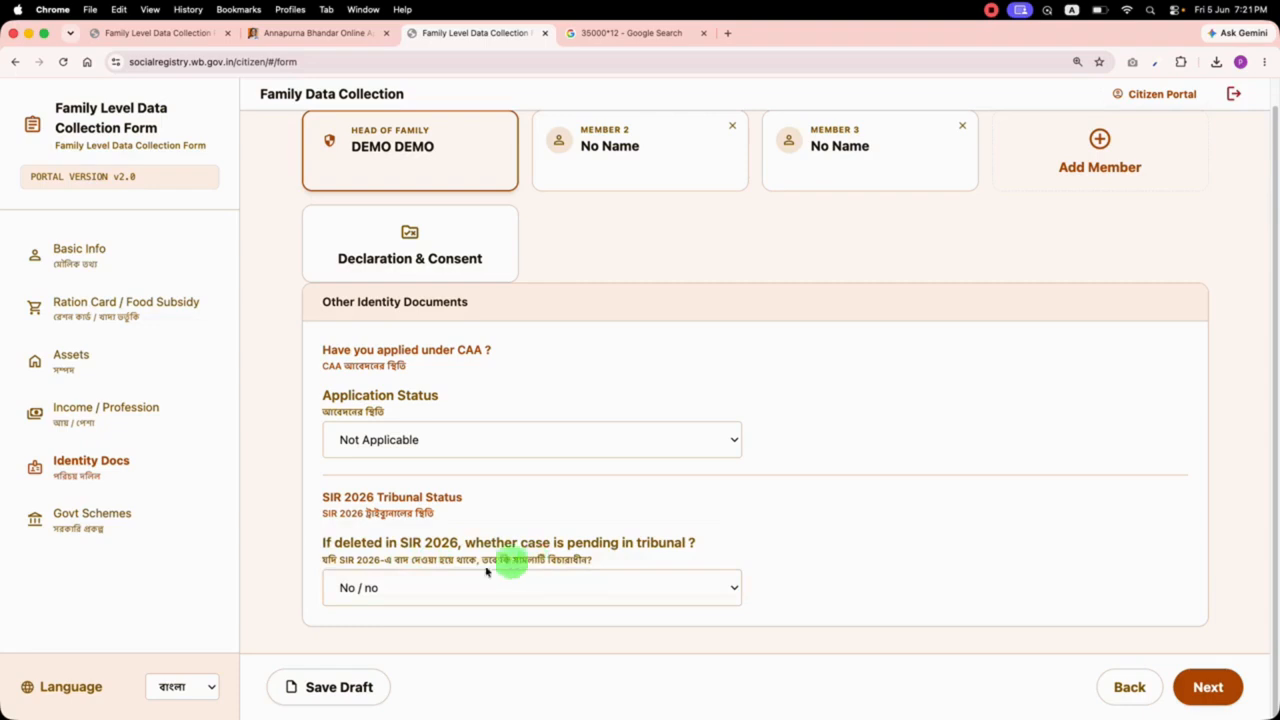
click(427, 588)
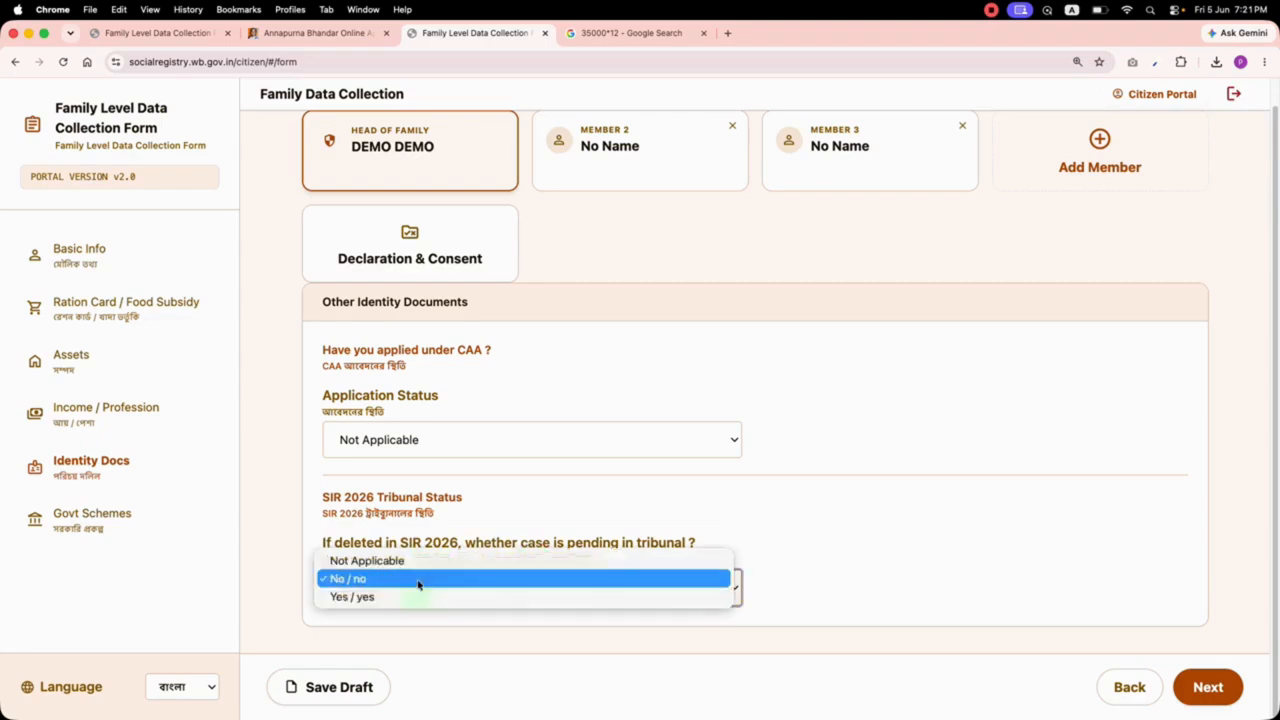
click(423, 561)
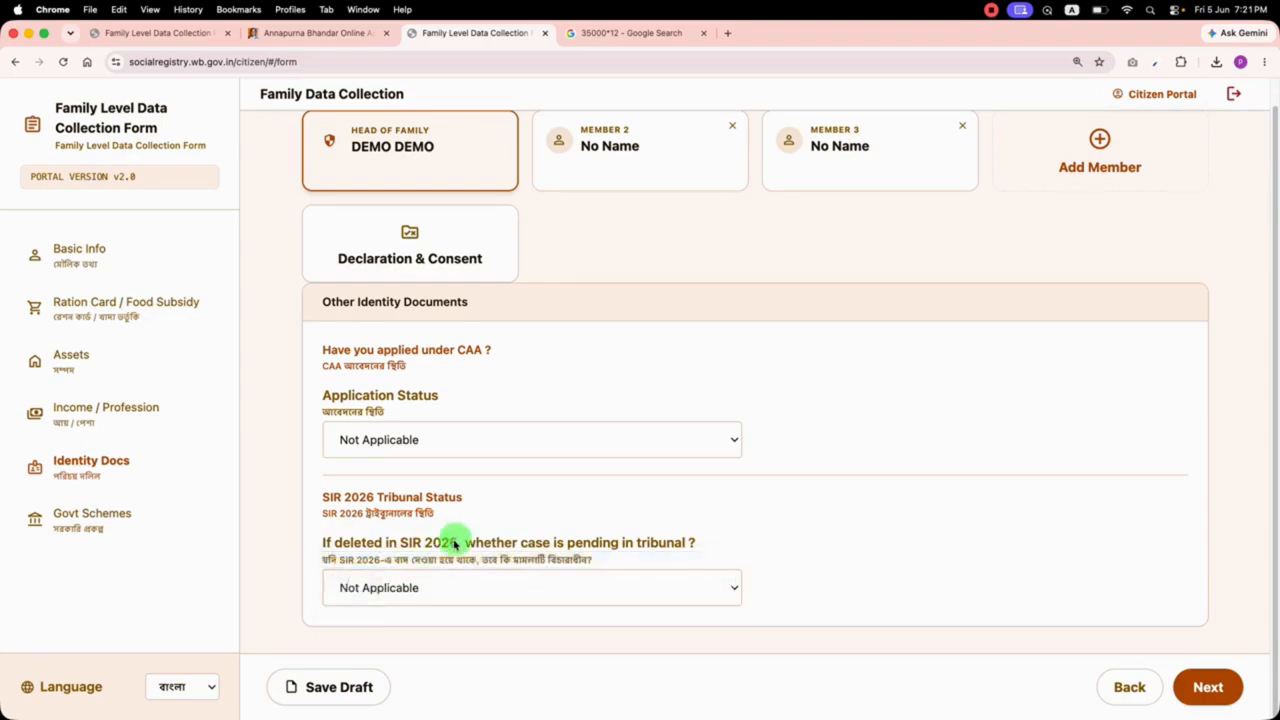
Step: Move to the government schemes section and answer Yes to receiving scheme benefits via DBT
click(1208, 686)
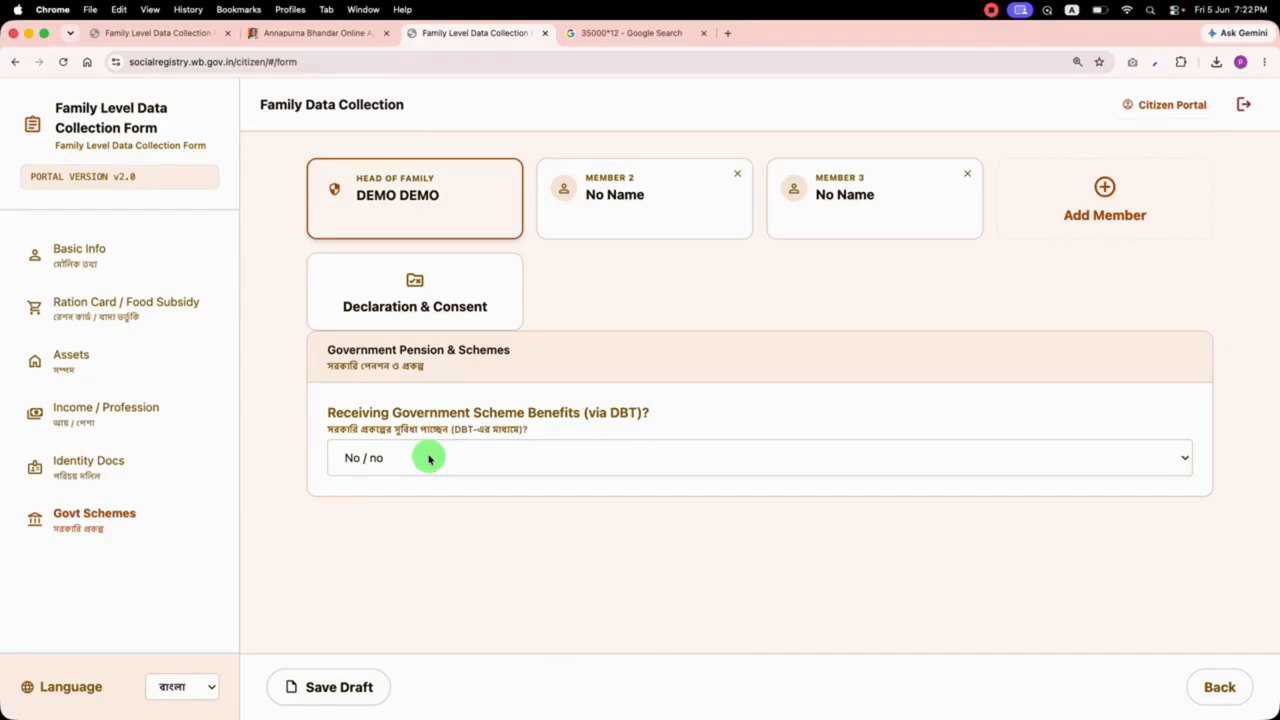
click(429, 458)
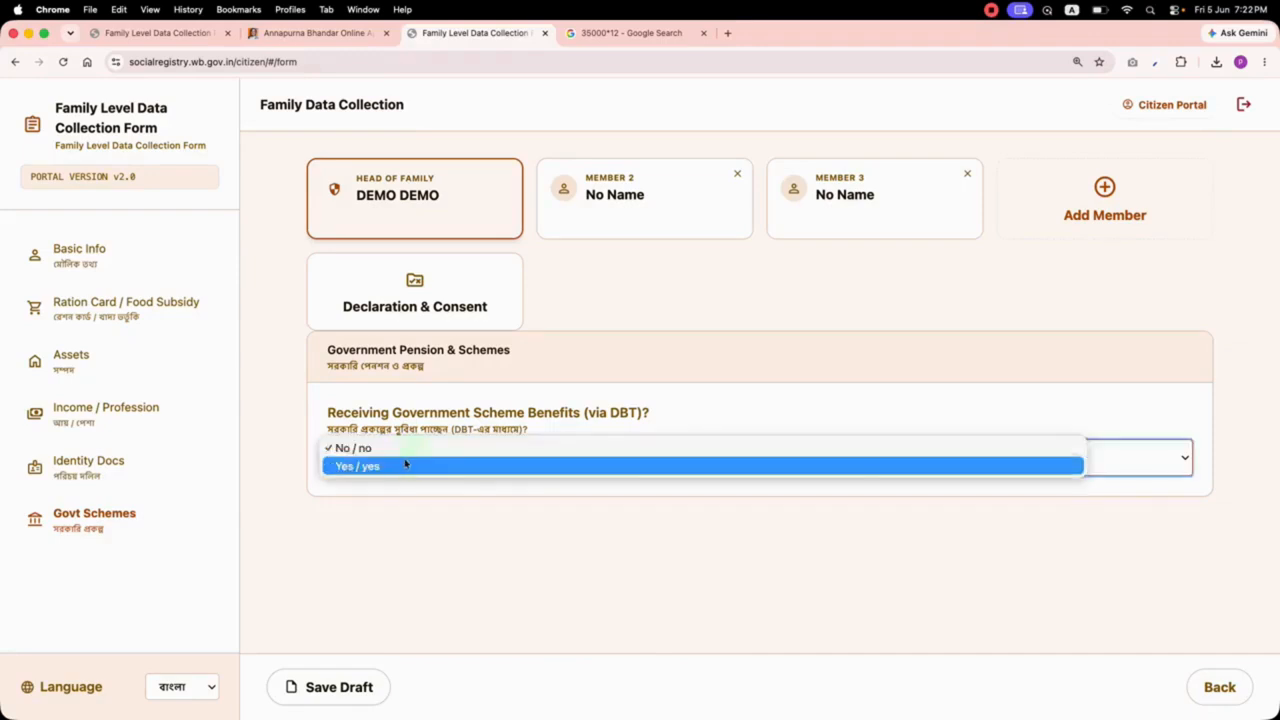
click(395, 466)
scroll(395, 465, down, 1)
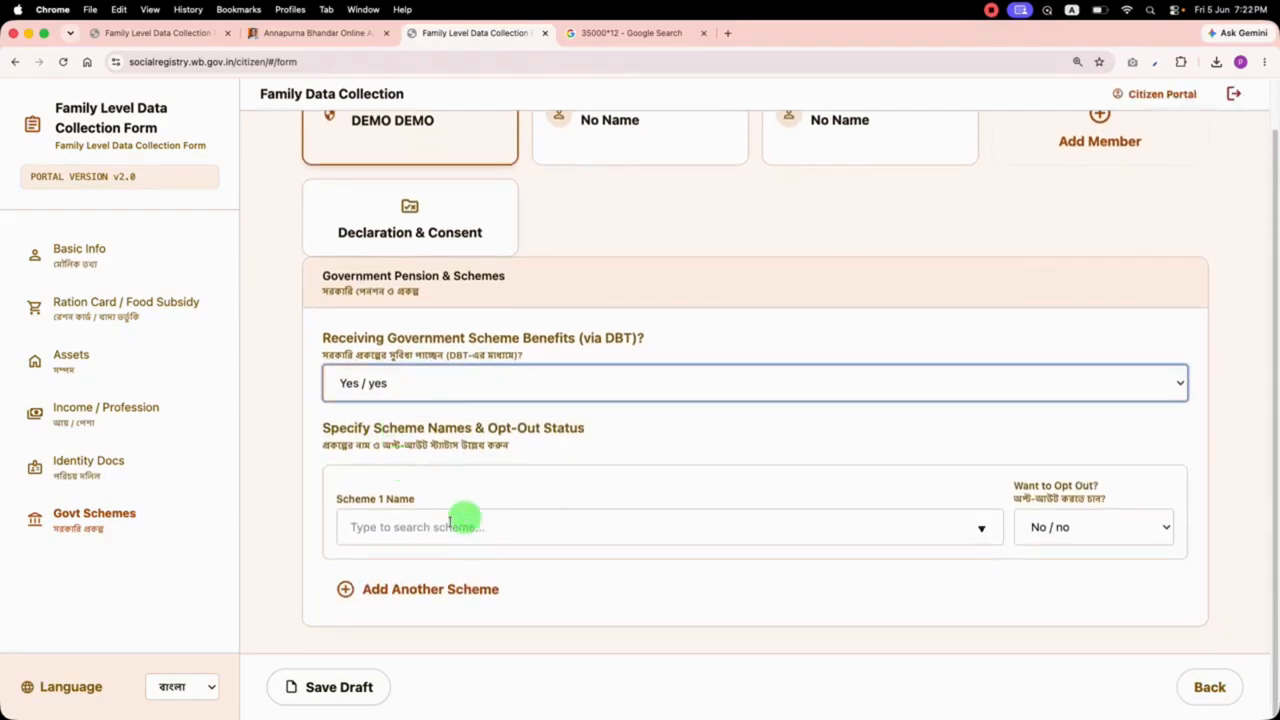
Step: Choose BINA MULYA SAMAJIK SURAKSHA YOJANA as Scheme 1, leaving opt-out at No
click(433, 527)
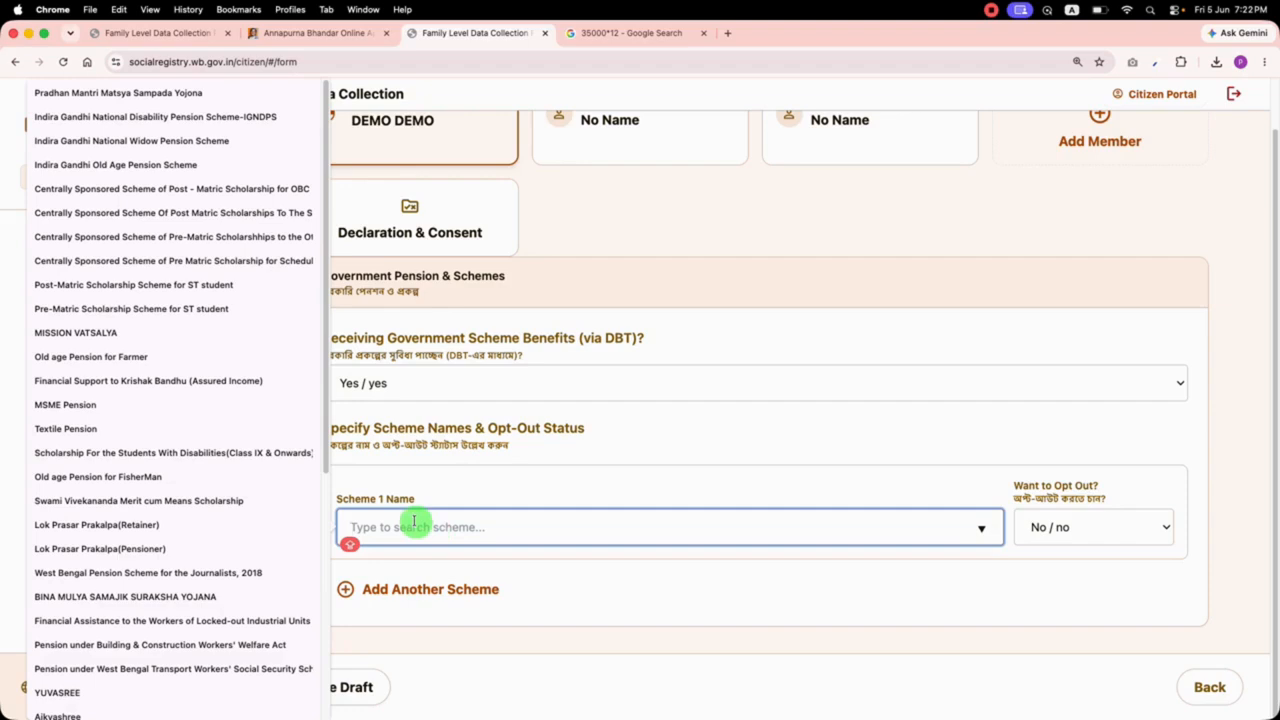
click(175, 597)
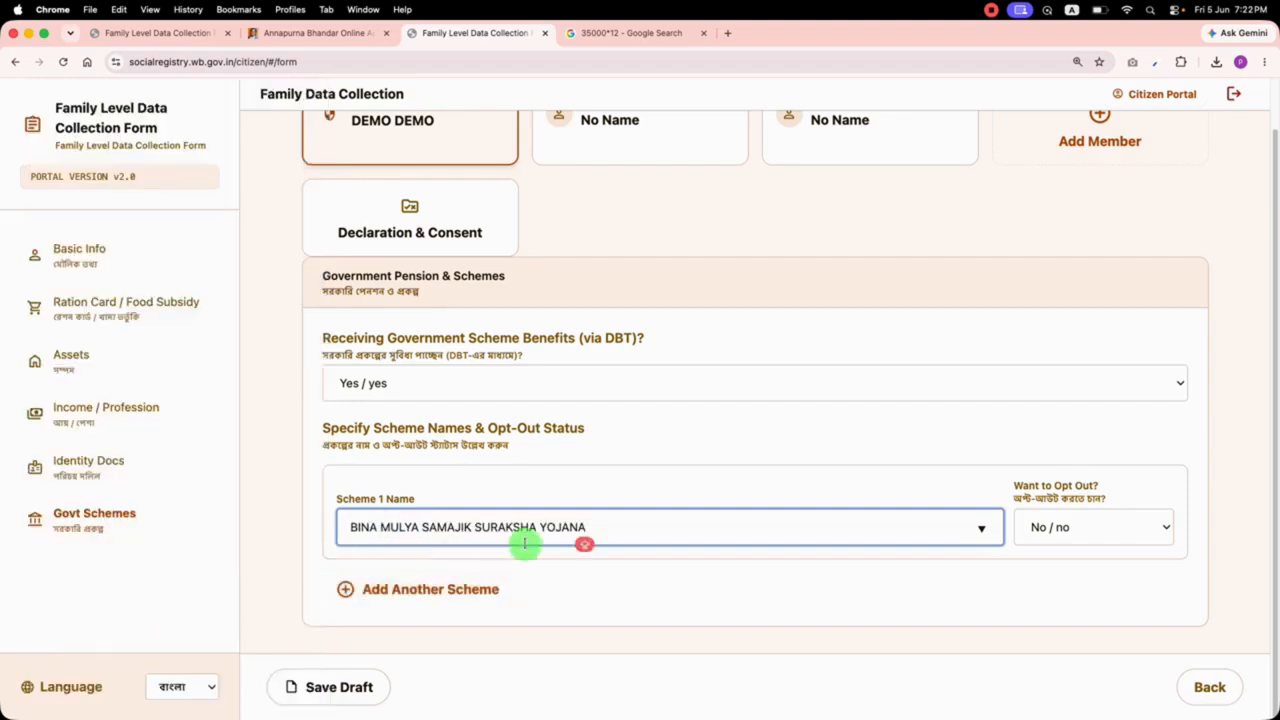
click(645, 504)
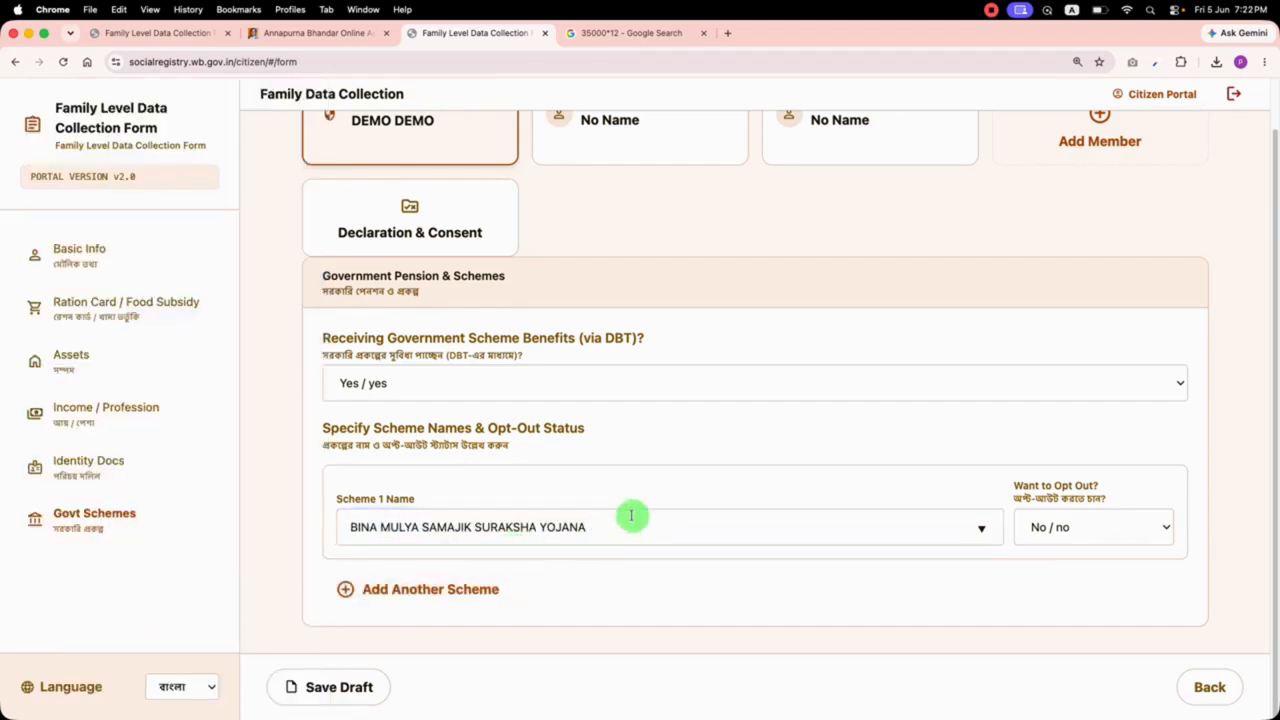
click(1121, 540)
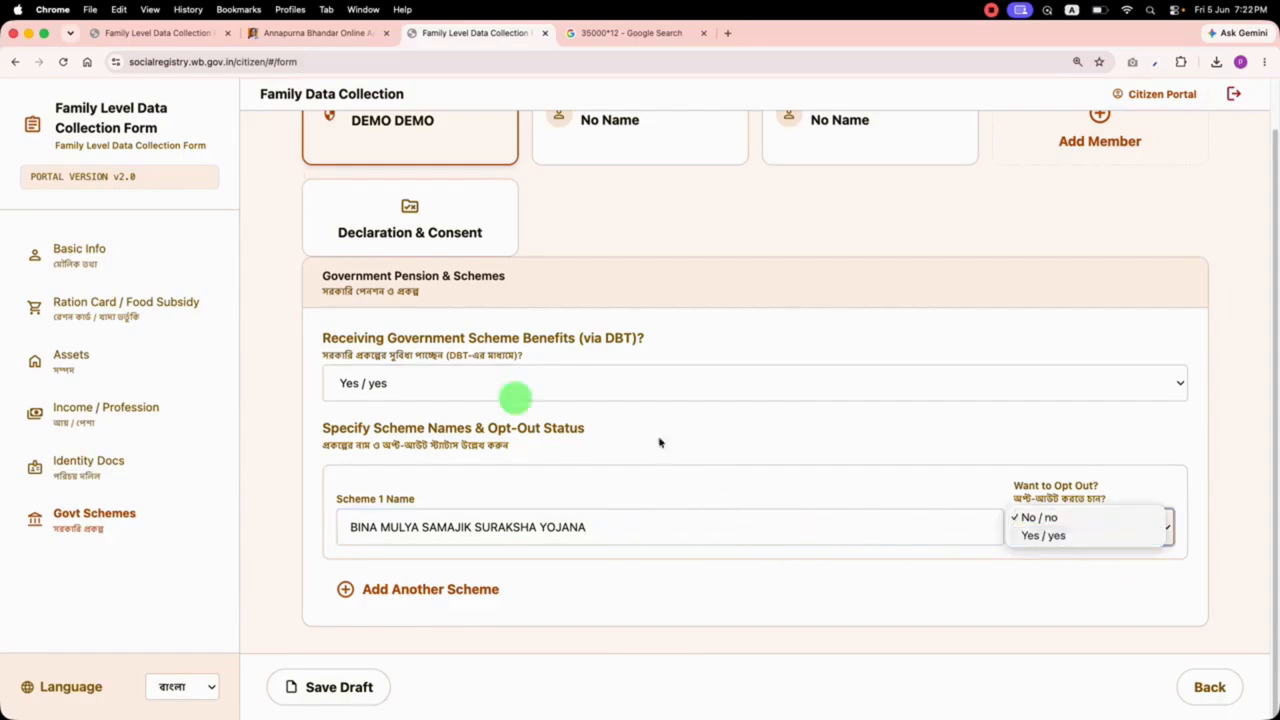
click(815, 462)
click(587, 481)
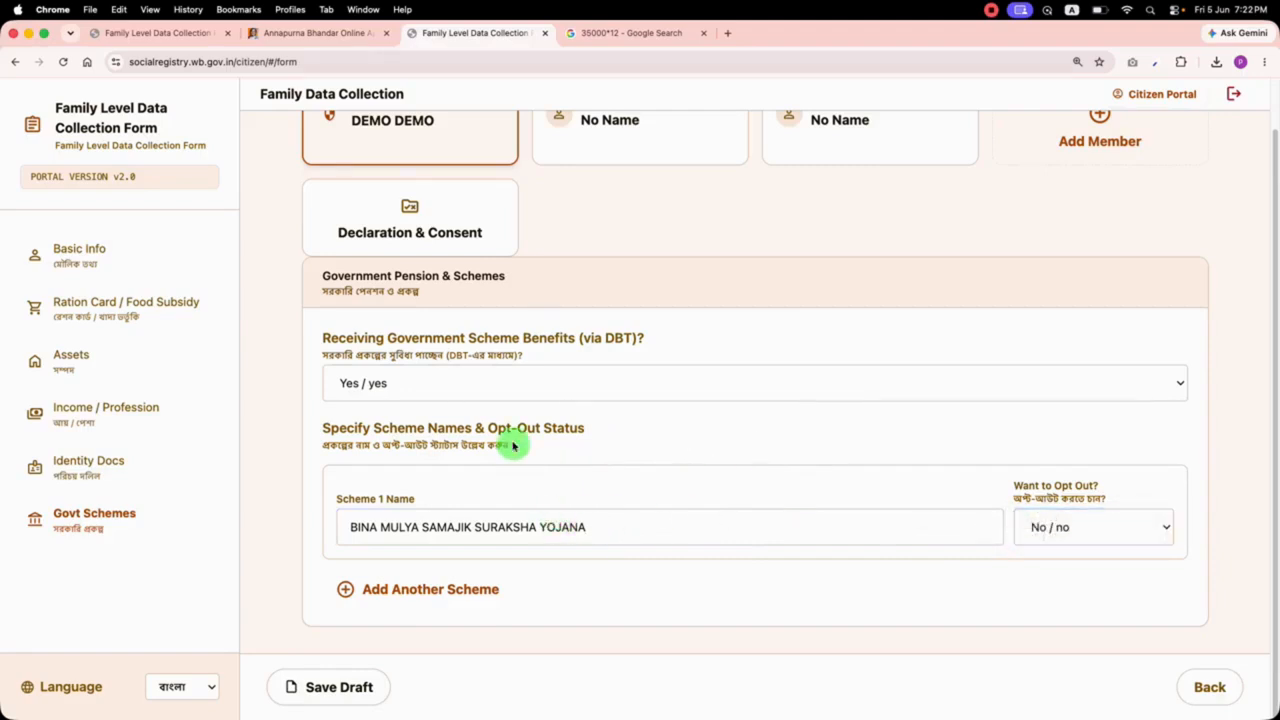
scroll(514, 445, up, 1)
scroll(516, 446, down, 1)
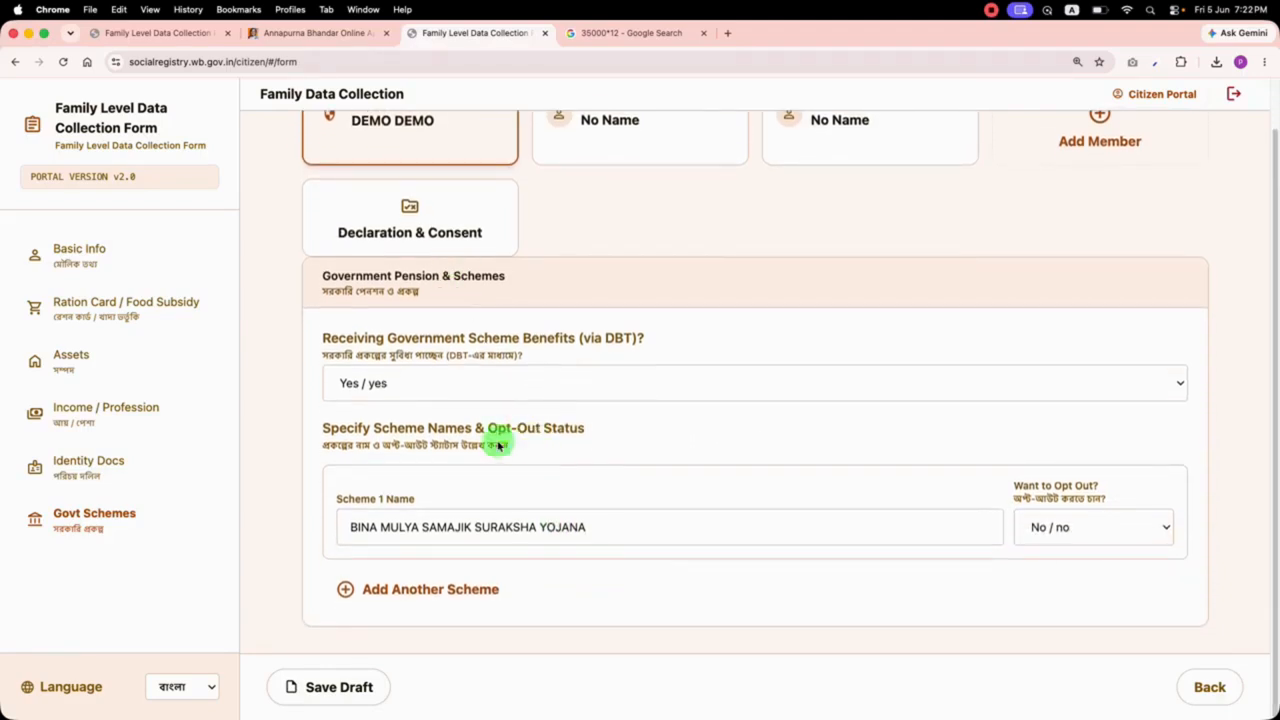
scroll(487, 410, up, 1)
scroll(456, 450, down, 1)
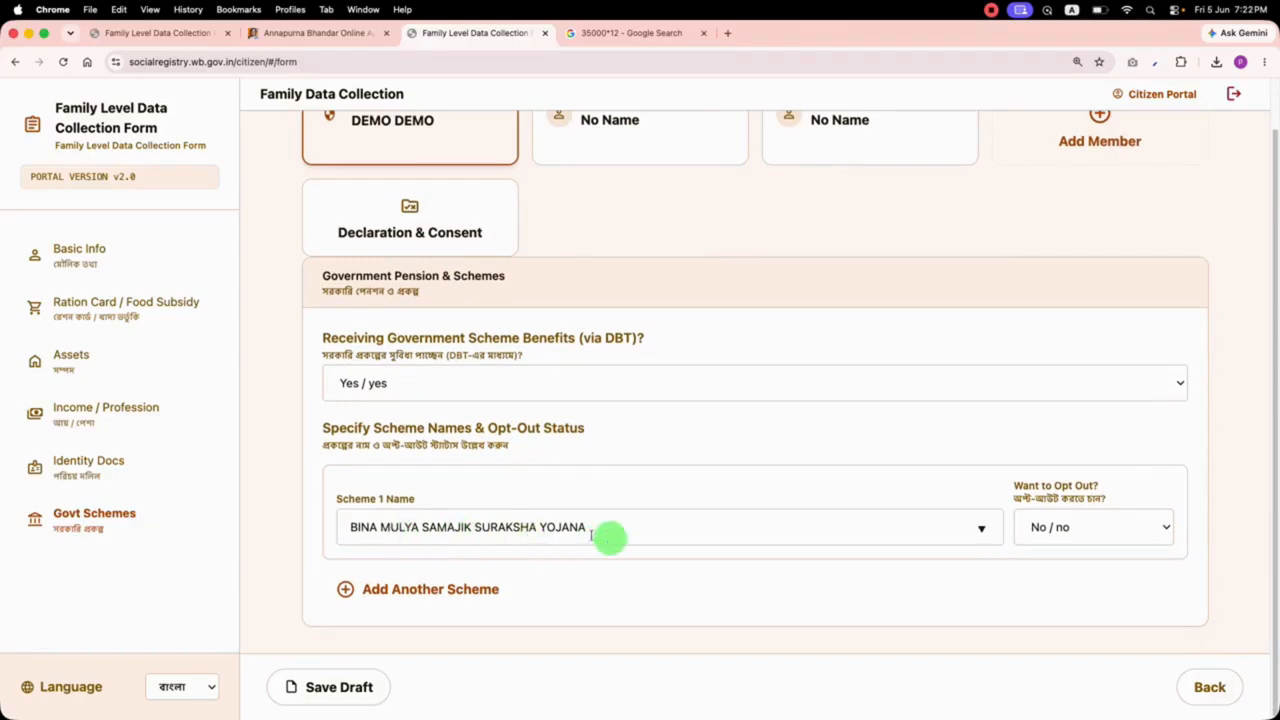
Step: Recheck that Scheme 1's opt-out stays No and review the entered scheme name
click(1040, 528)
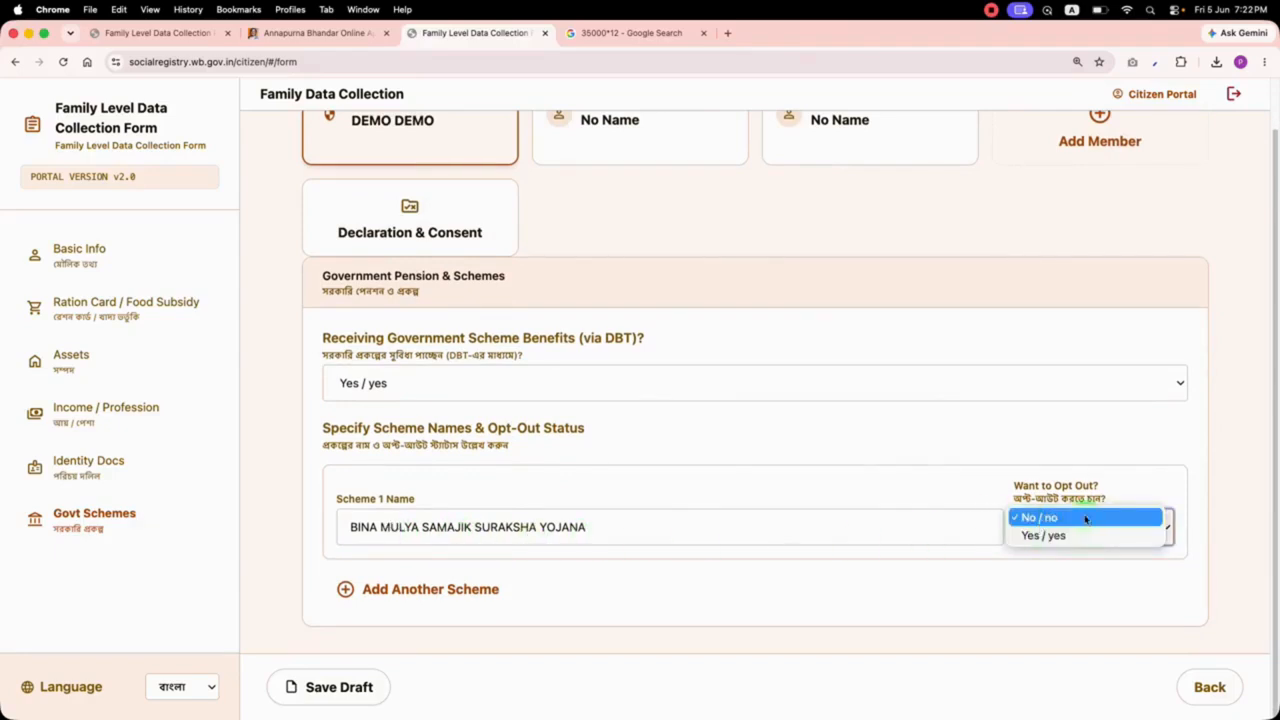
click(1085, 518)
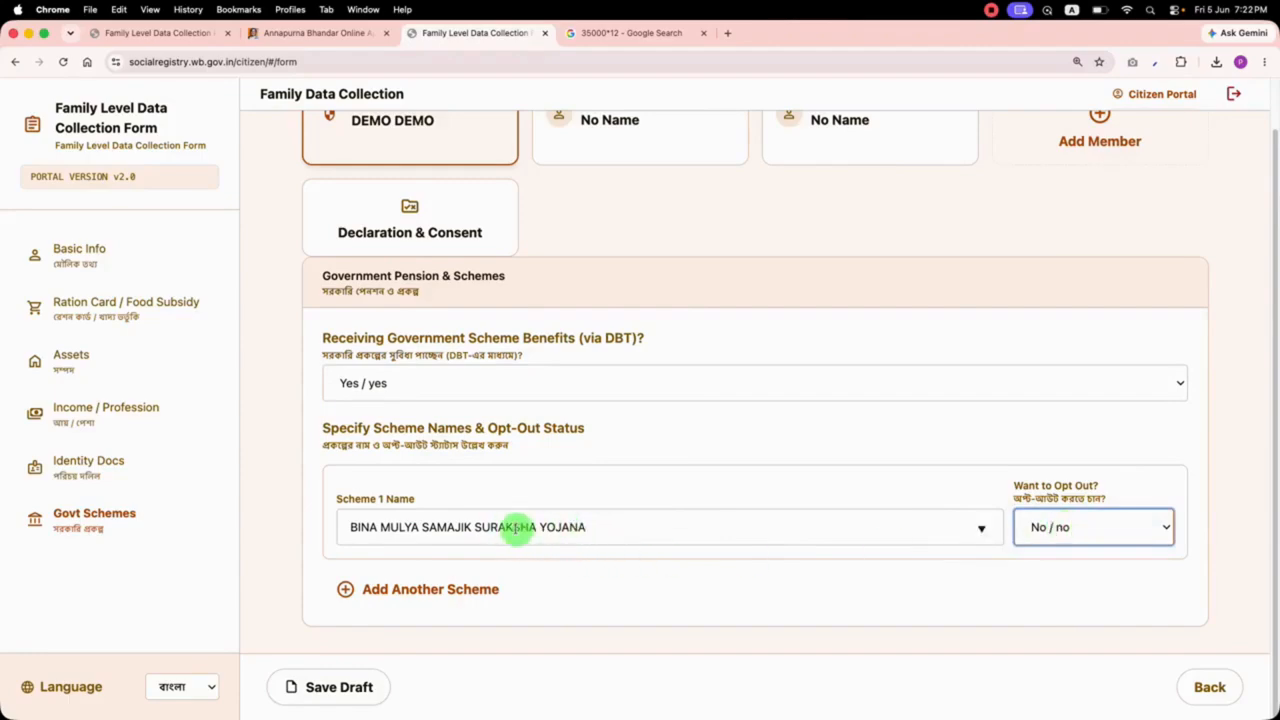
click(1077, 531)
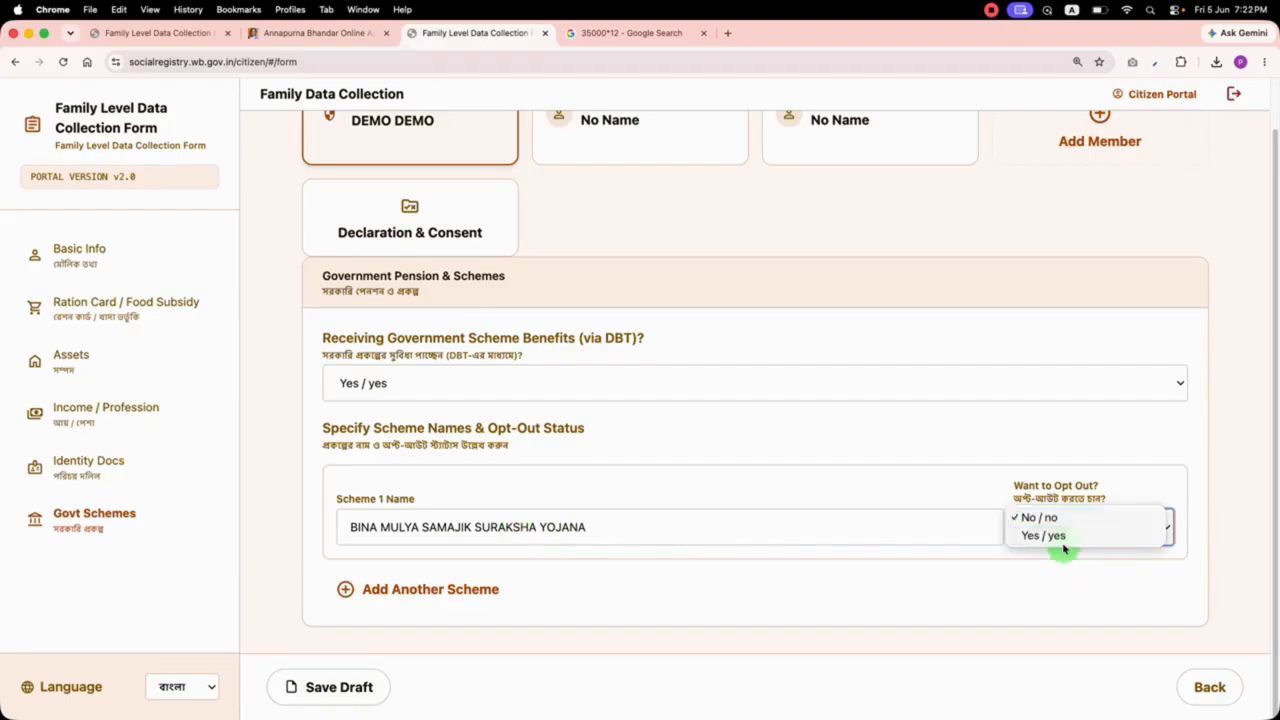
click(1045, 518)
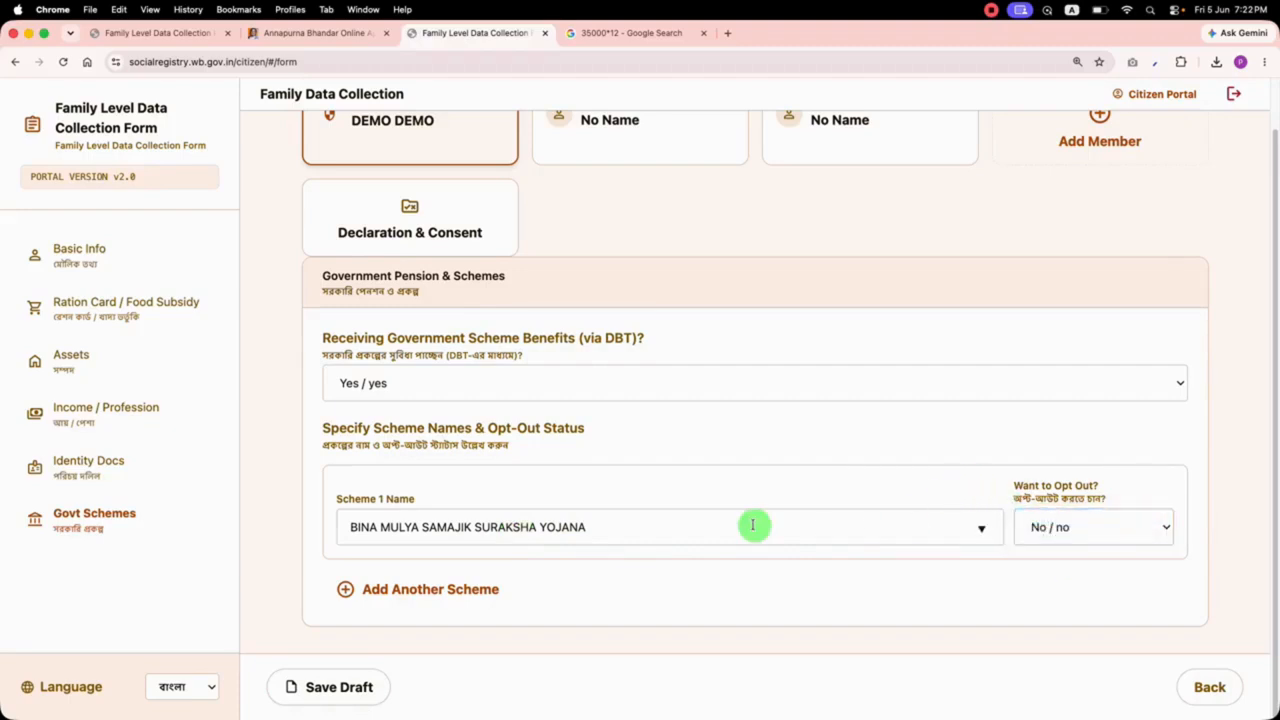
scroll(752, 523, up, 1)
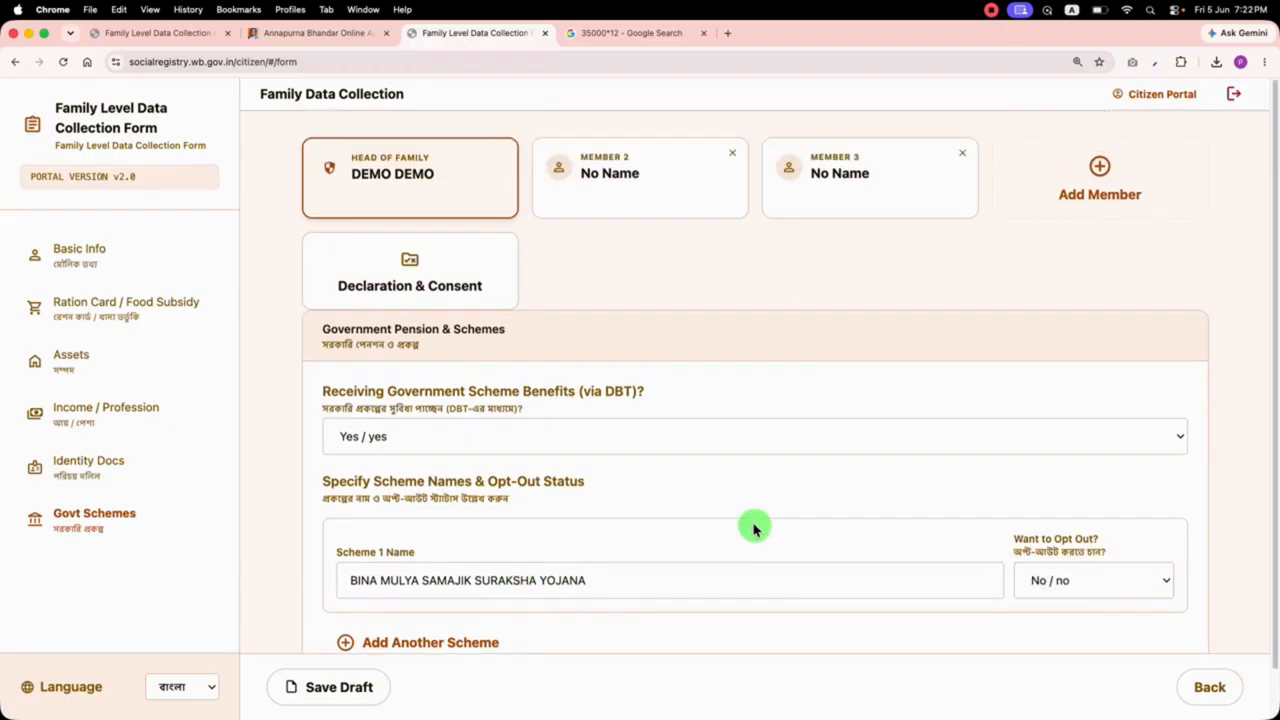
scroll(754, 528, down, 1)
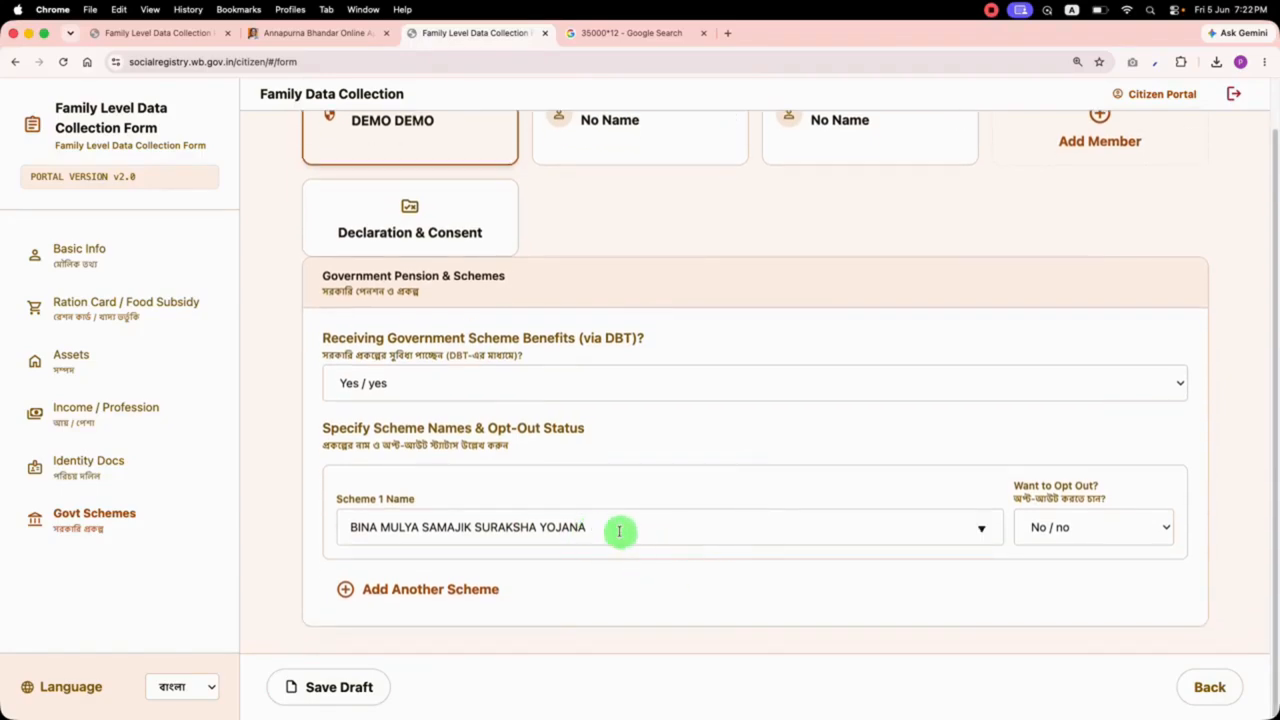
scroll(619, 531, up, 1)
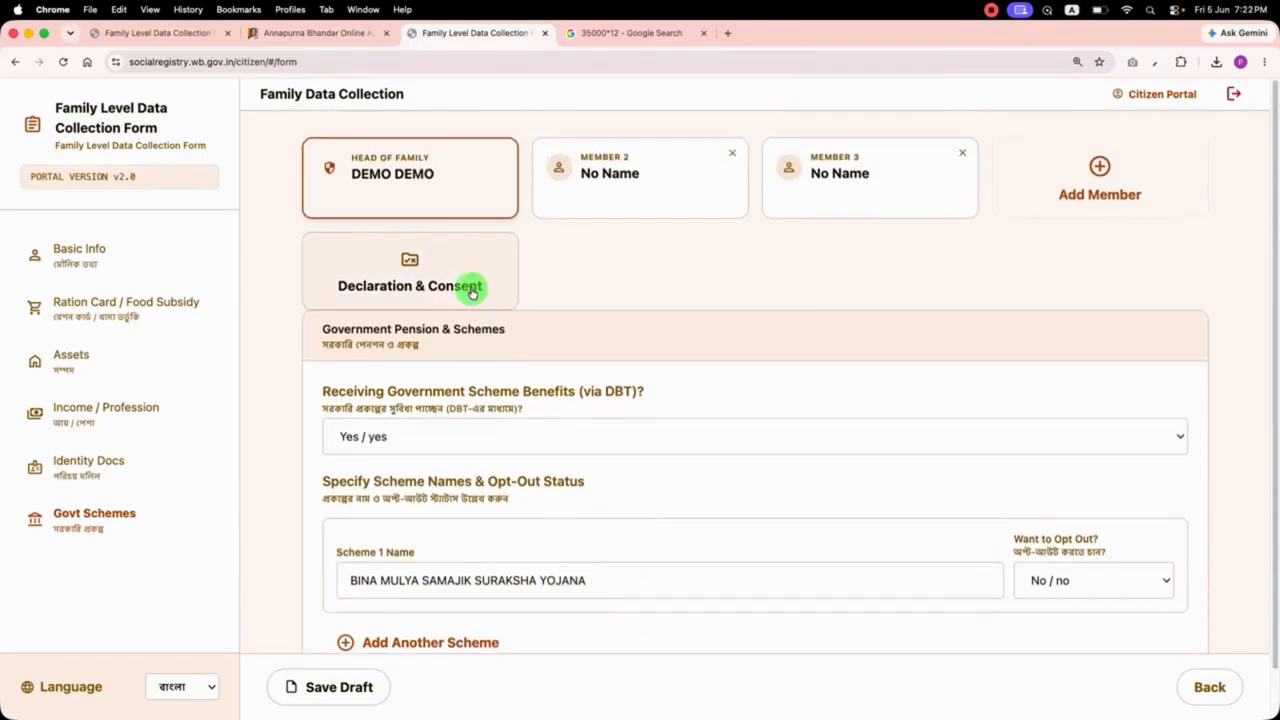
scroll(531, 520, down, 1)
click(500, 526)
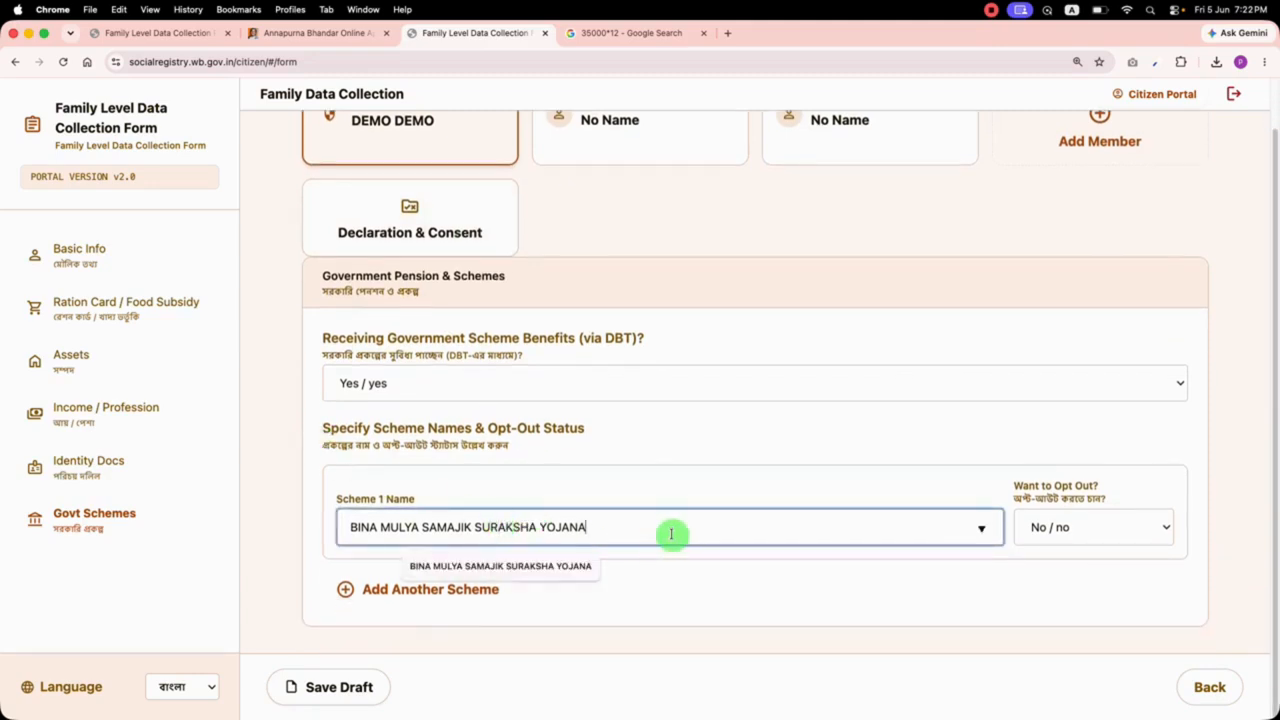
click(1163, 486)
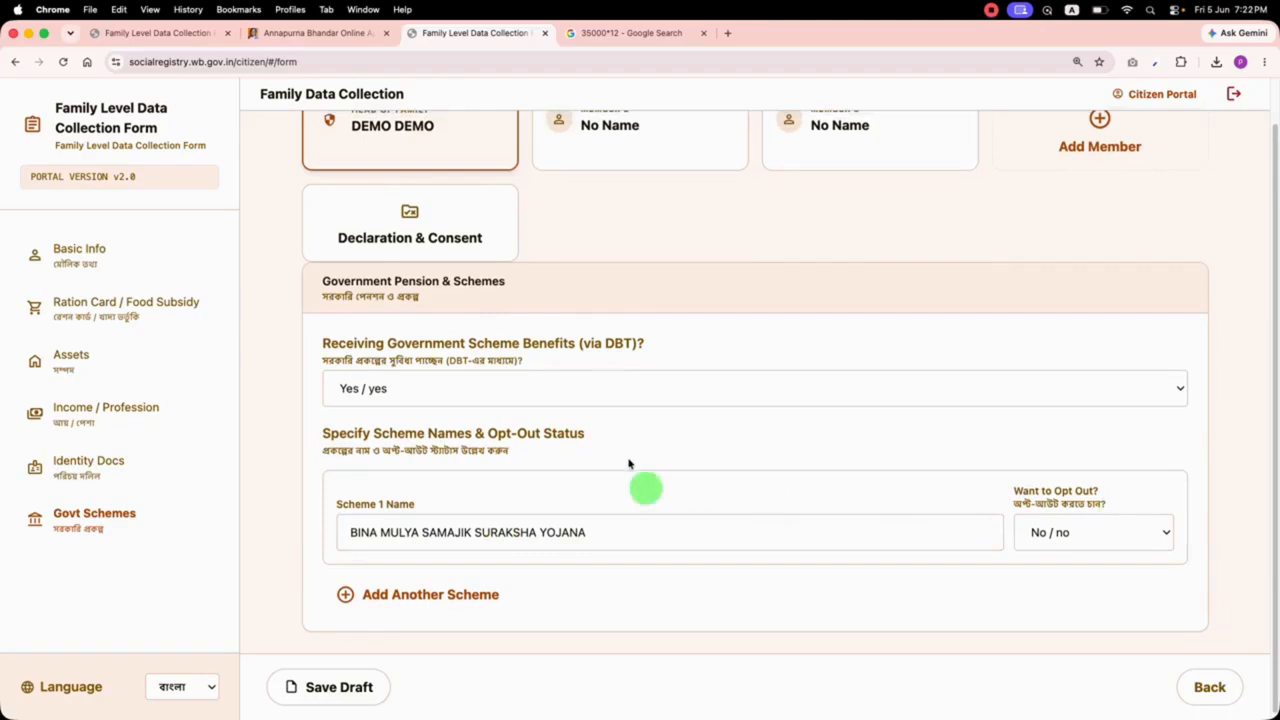
scroll(630, 465, up, 1)
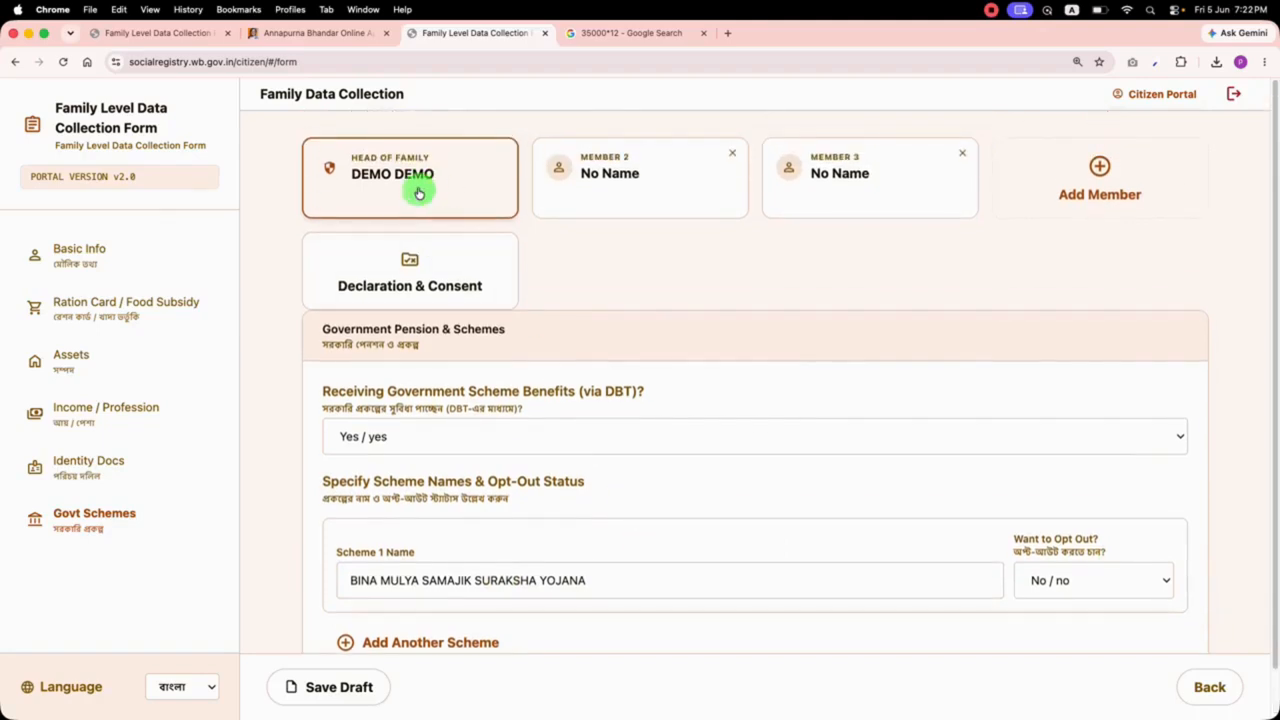
scroll(543, 451, down, 1)
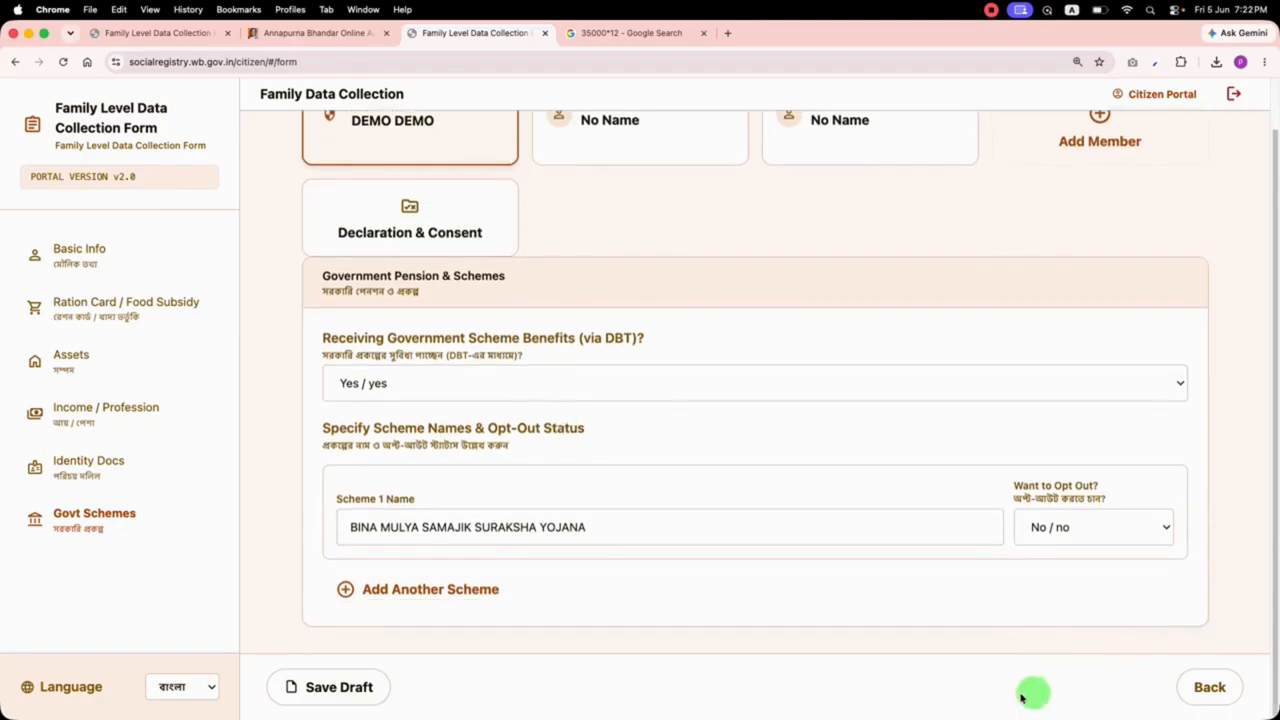
Step: Save the head of family's details as a draft and open Member 2's form
click(343, 686)
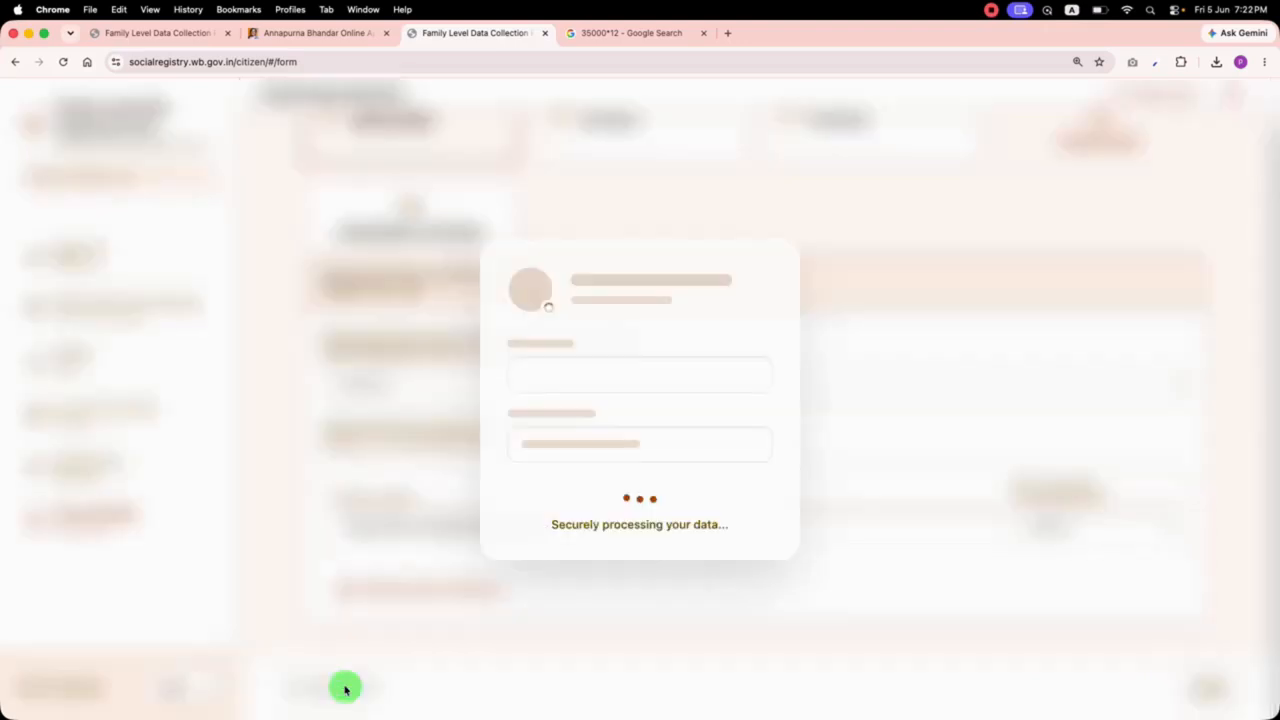
scroll(394, 306, up, 1)
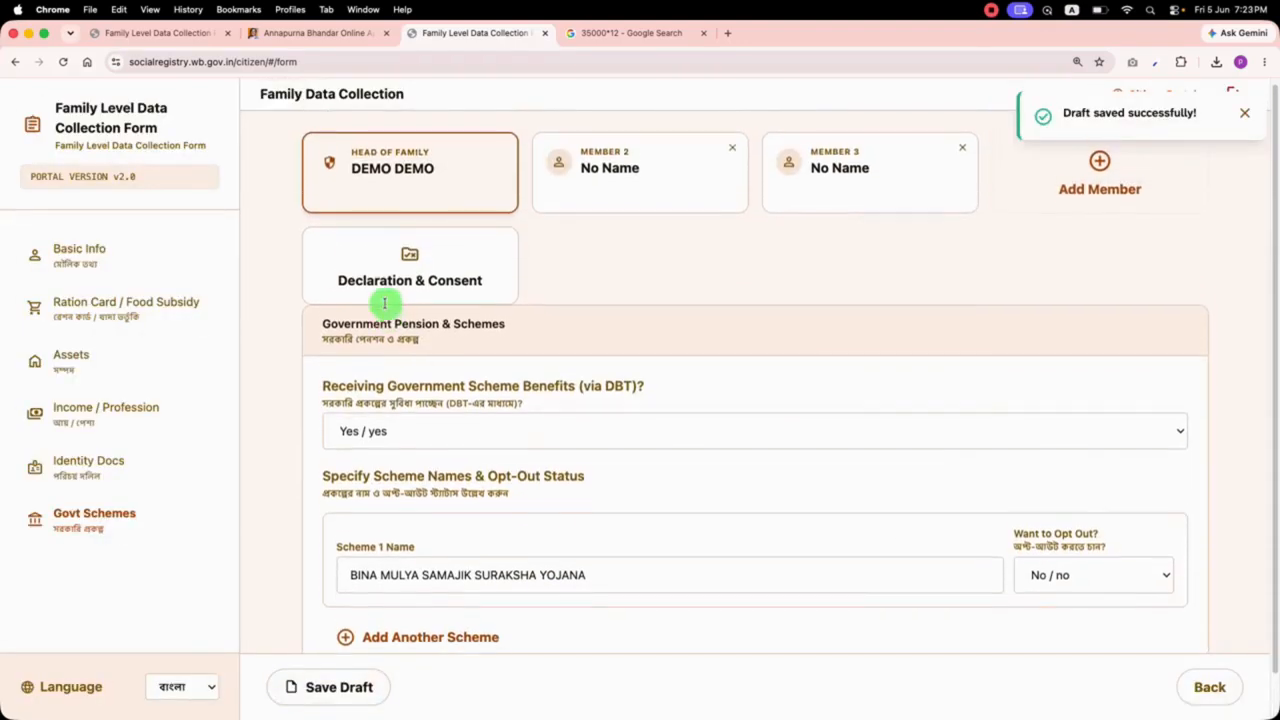
scroll(419, 365, down, 1)
scroll(443, 400, up, 1)
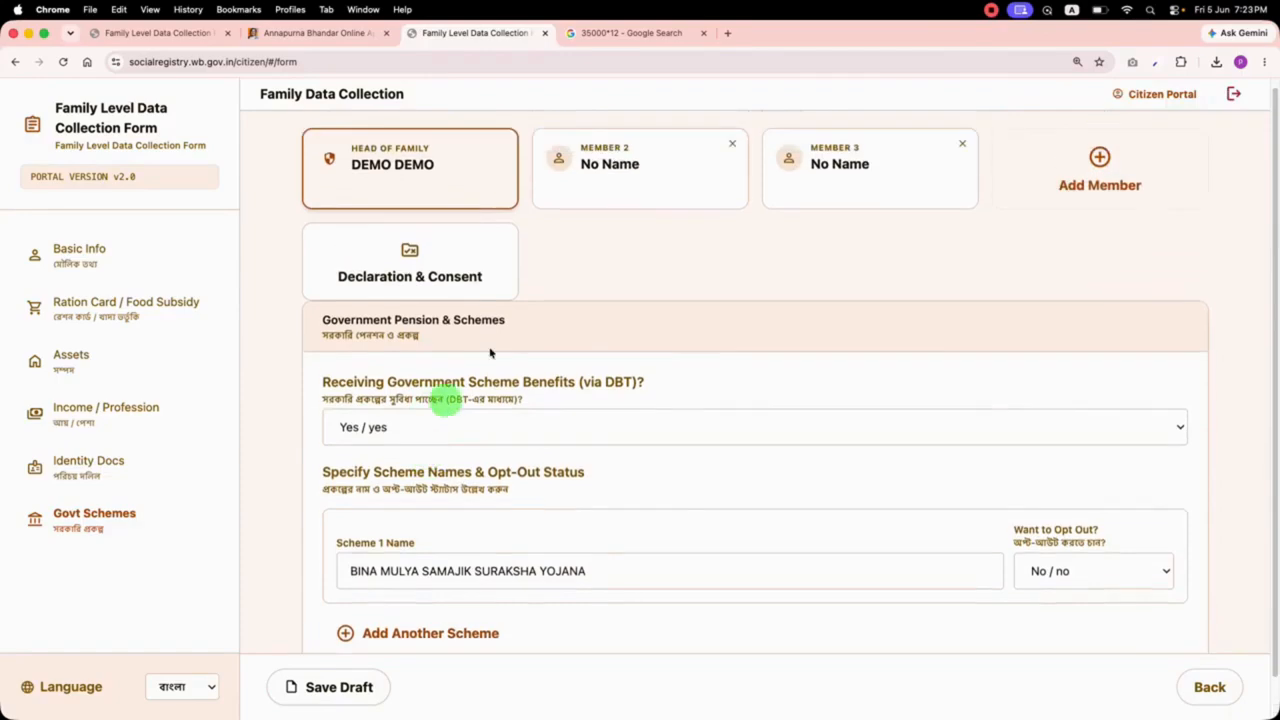
click(609, 176)
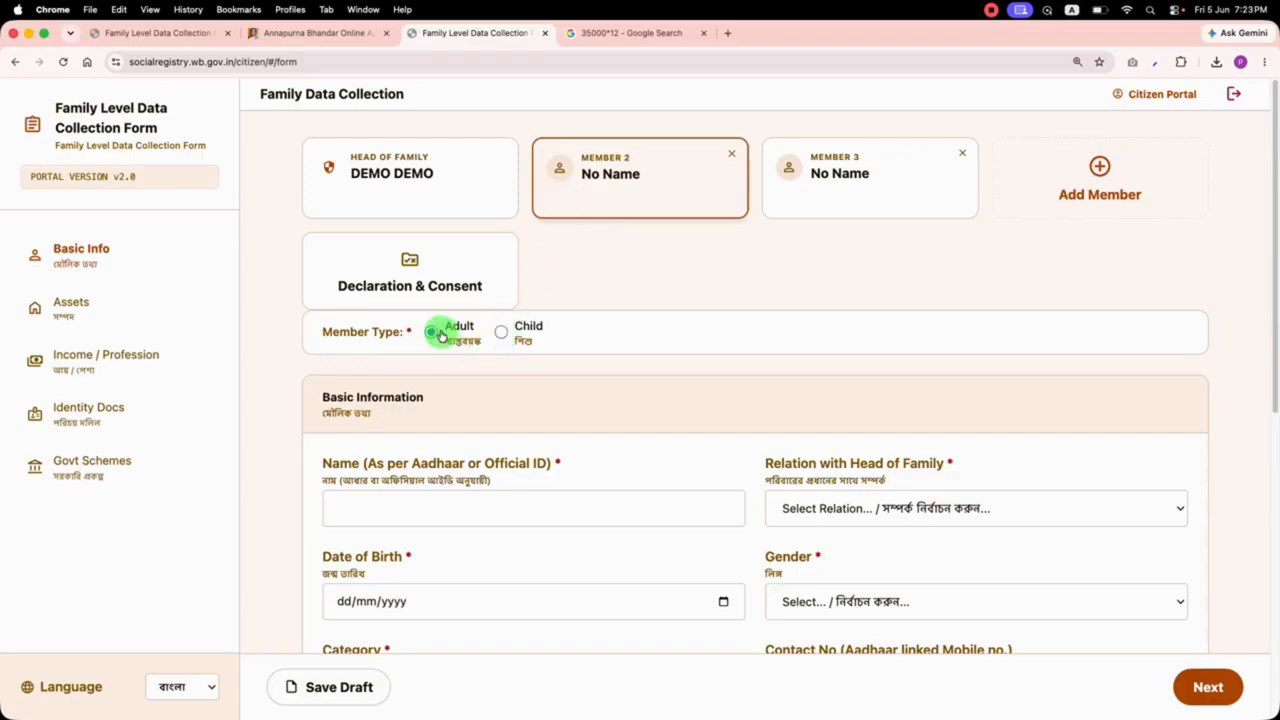
Step: Enter Member 2's name as MEMBER TWO and set the relation to Wife
scroll(460, 350, down, 4)
scroll(545, 285, up, 4)
scroll(420, 383, down, 3)
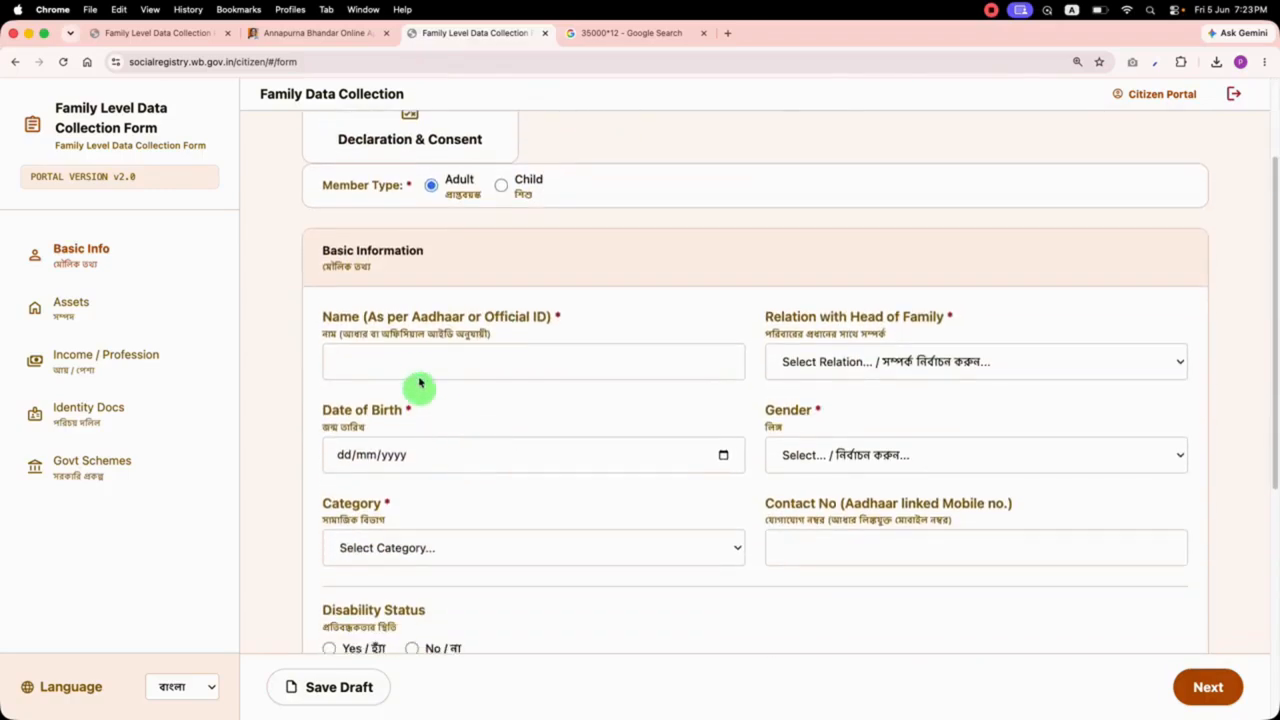
click(424, 358)
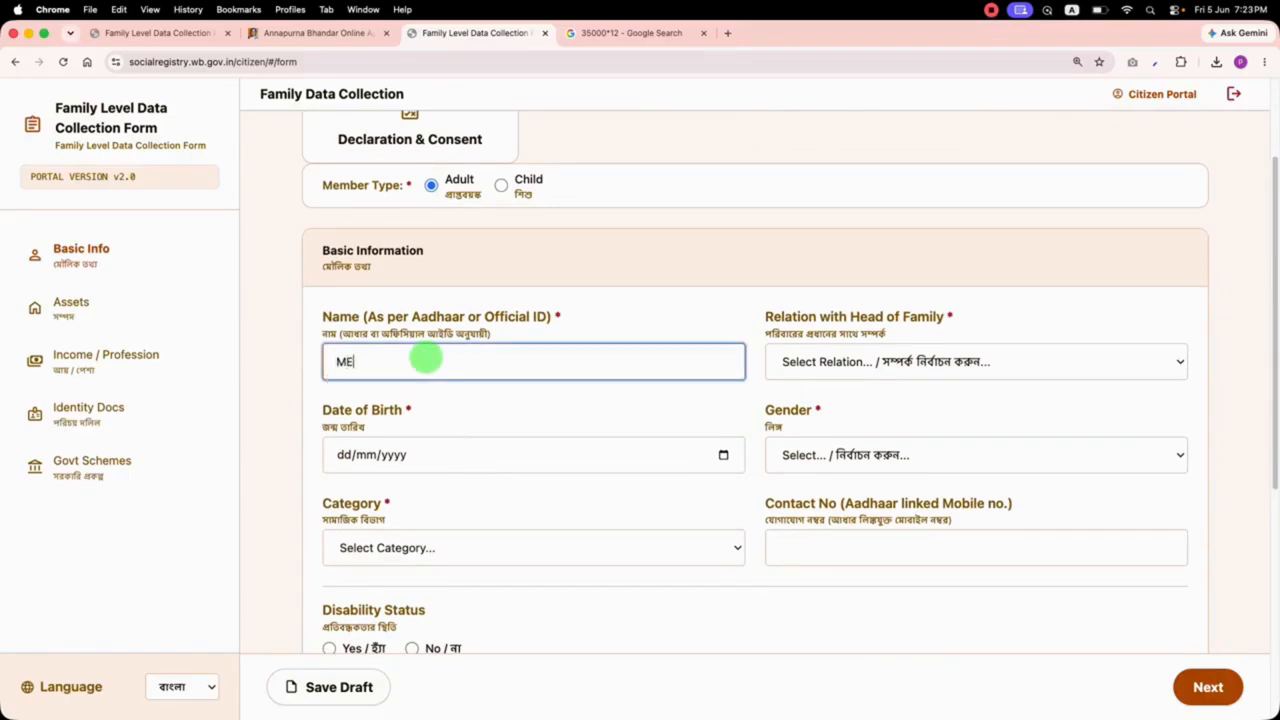
click(611, 292)
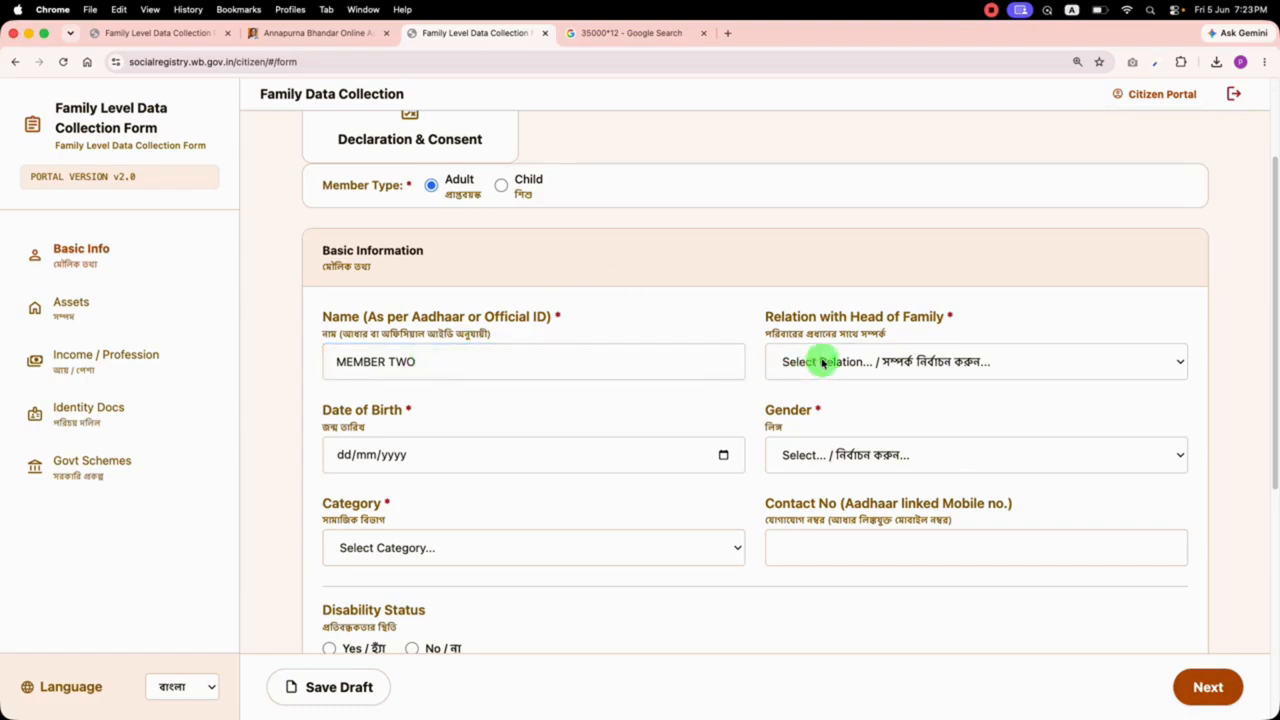
scroll(743, 374, up, 2)
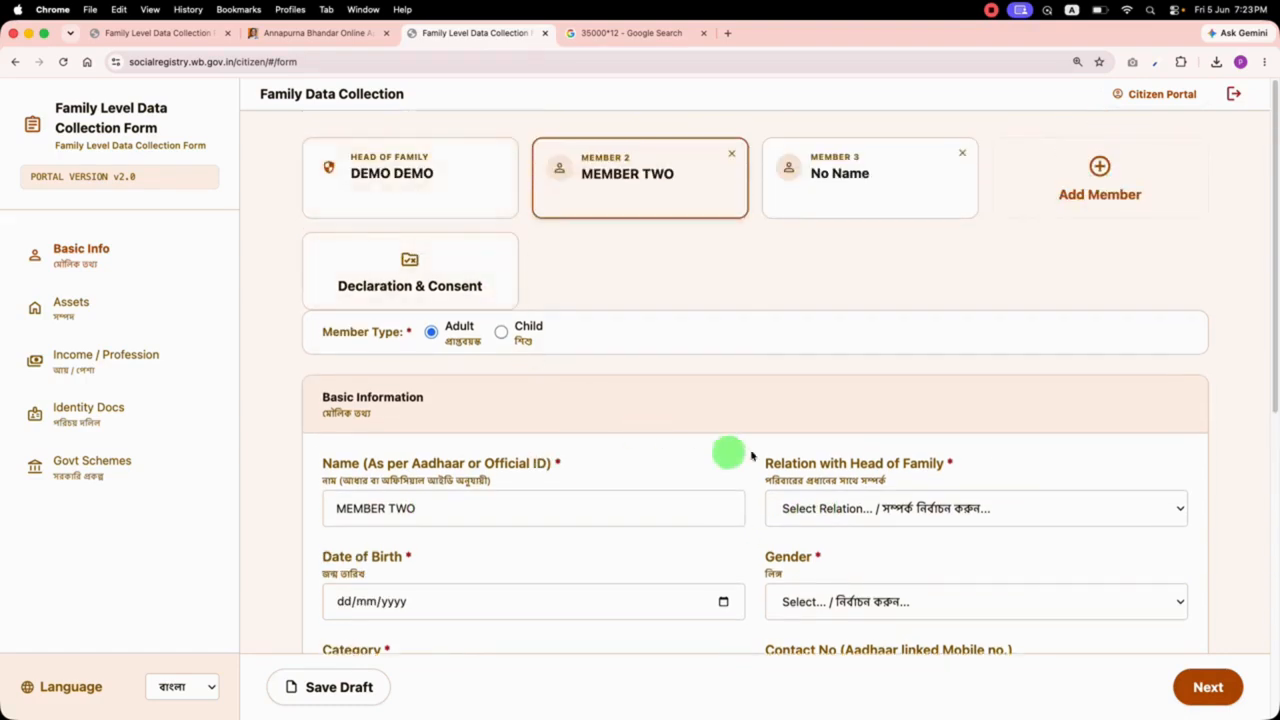
scroll(492, 308, up, 1)
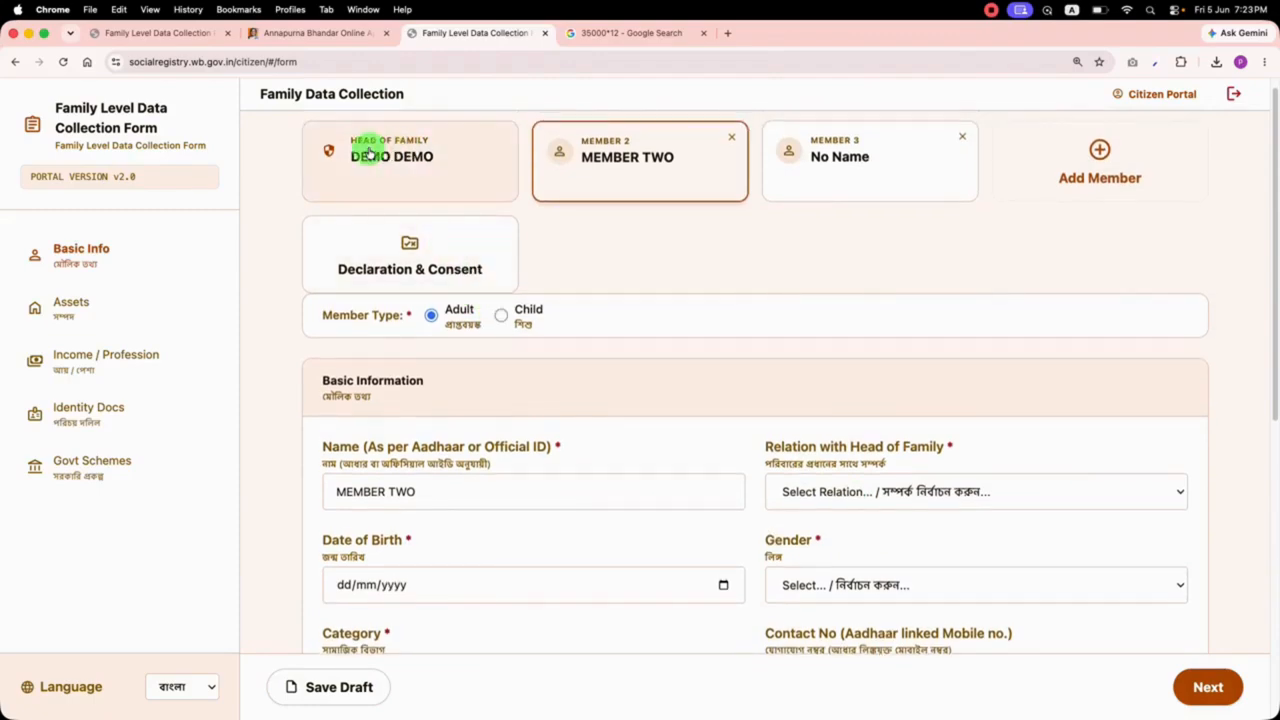
click(850, 491)
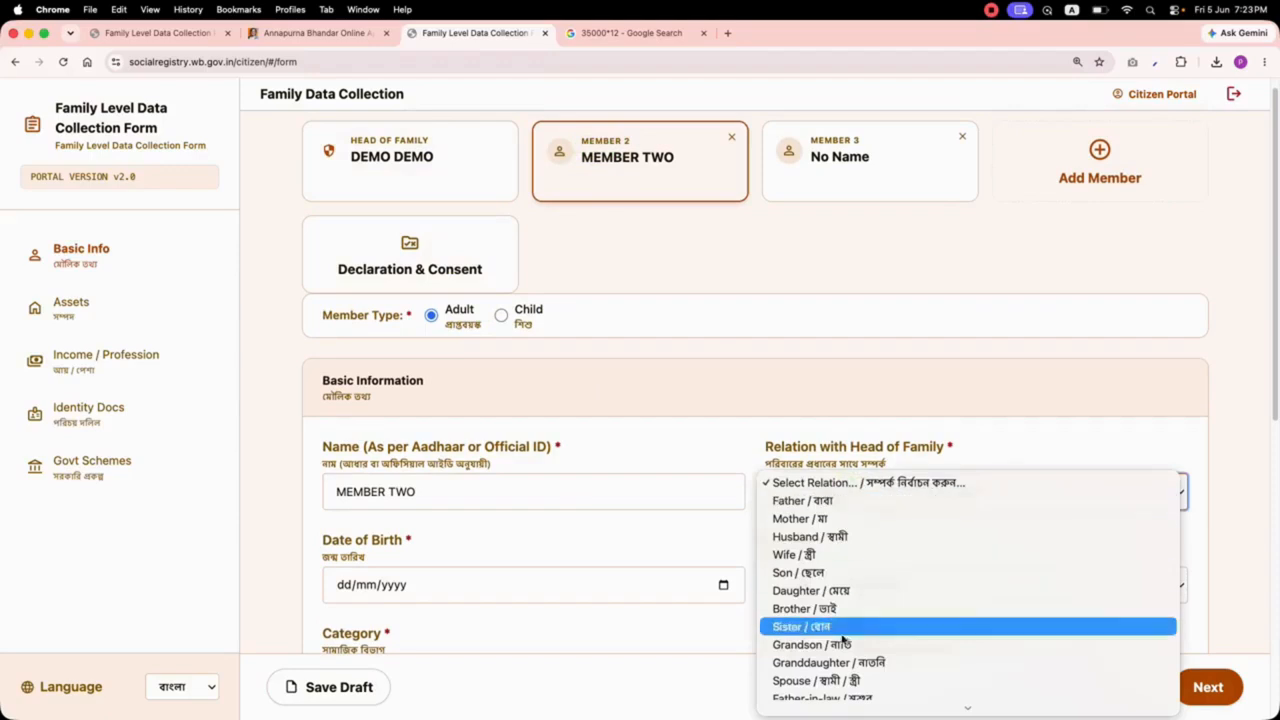
click(800, 554)
scroll(700, 490, down, 1)
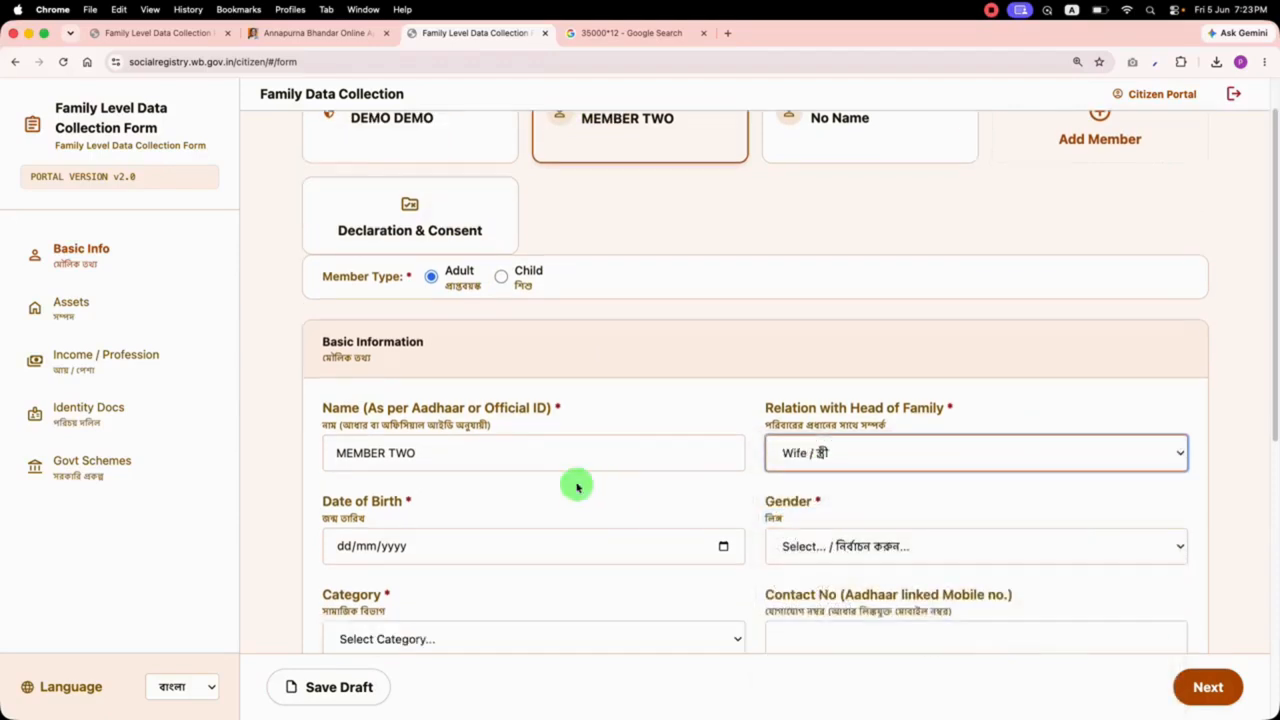
Step: Set Member 2's date of birth to 09/02/1988 in the calendar
click(721, 544)
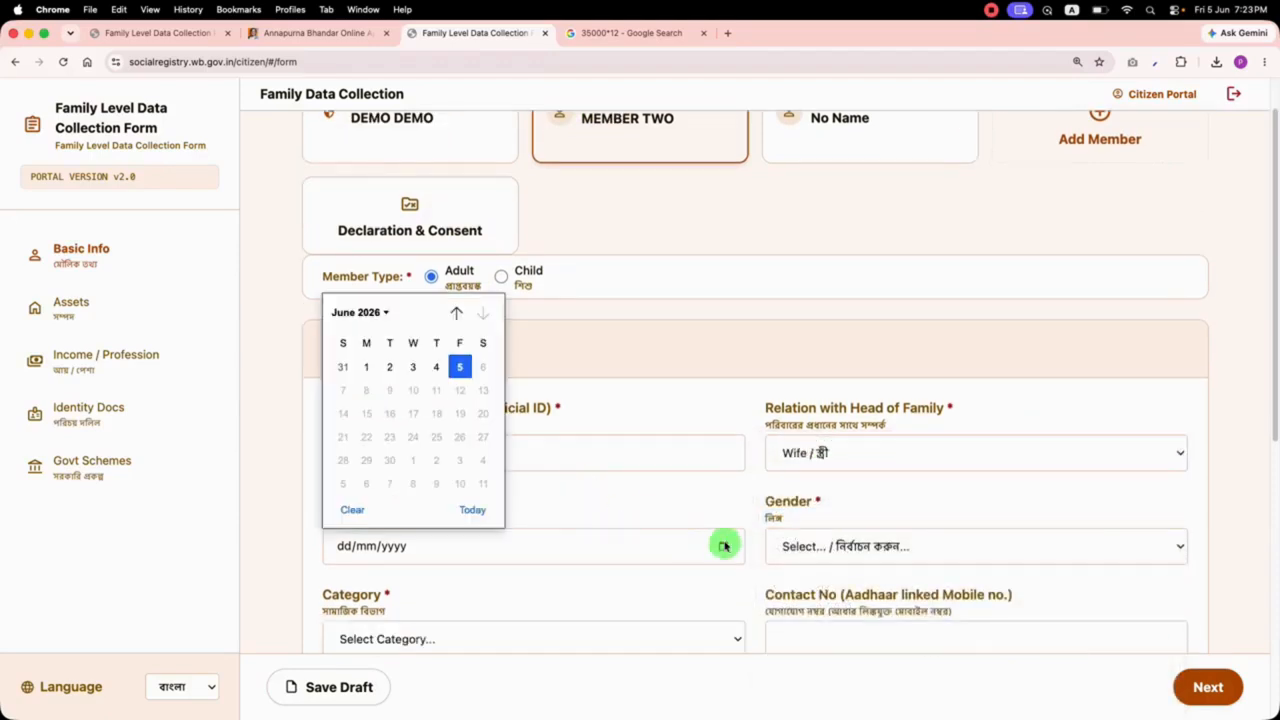
click(381, 314)
scroll(375, 390, up, 10)
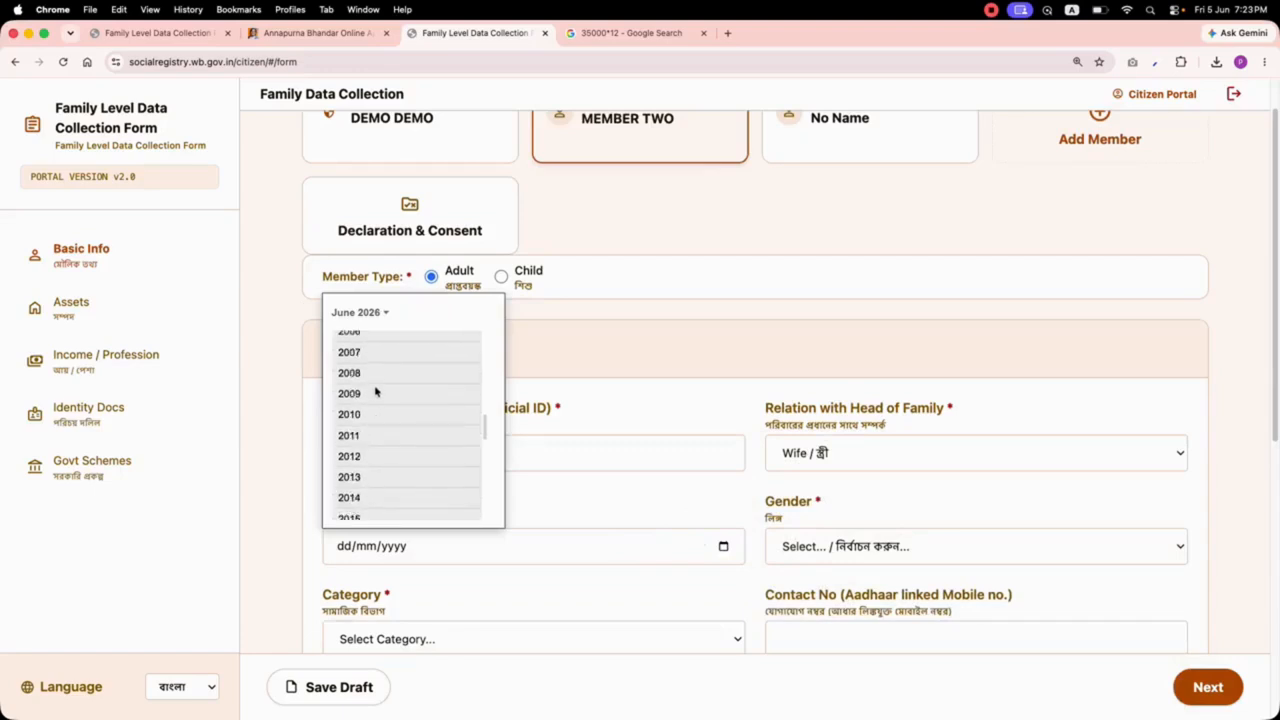
scroll(376, 392, up, 10)
click(377, 373)
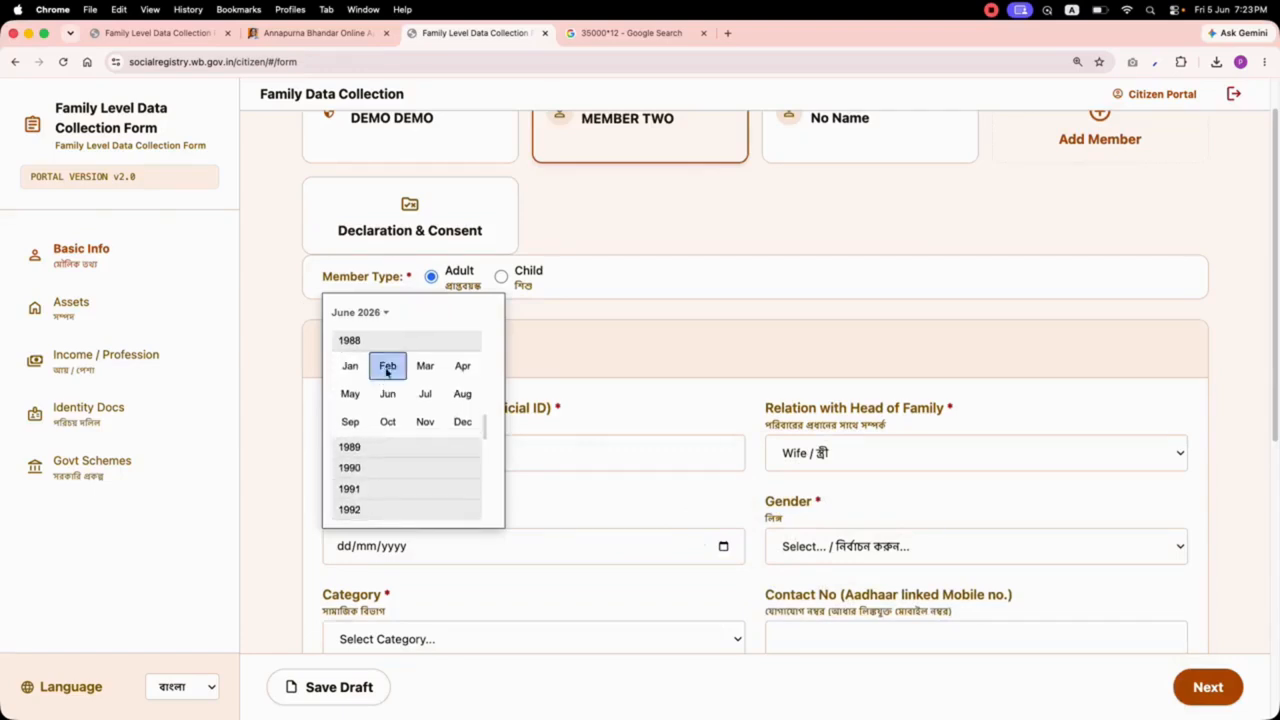
click(387, 366)
click(391, 390)
scroll(407, 488, down, 1)
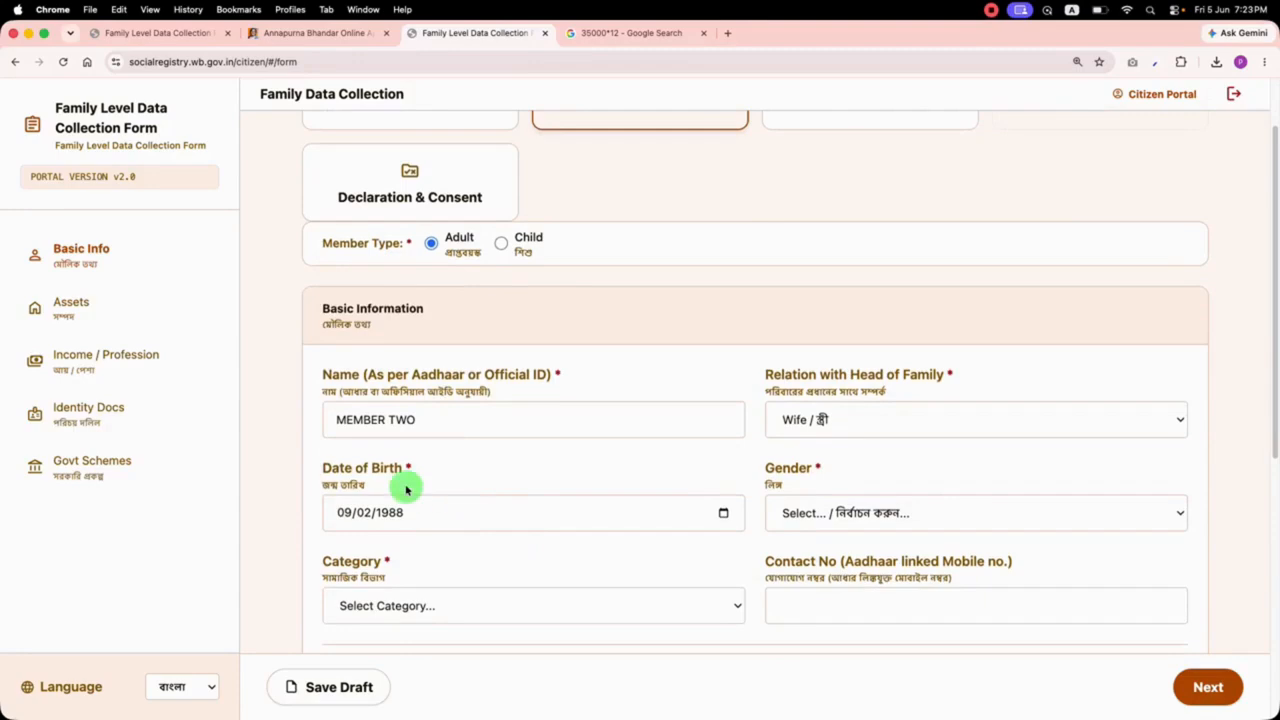
scroll(407, 488, down, 3)
Step: Set Member 2's gender to Female and category to UR (Unreserved Category)
click(883, 217)
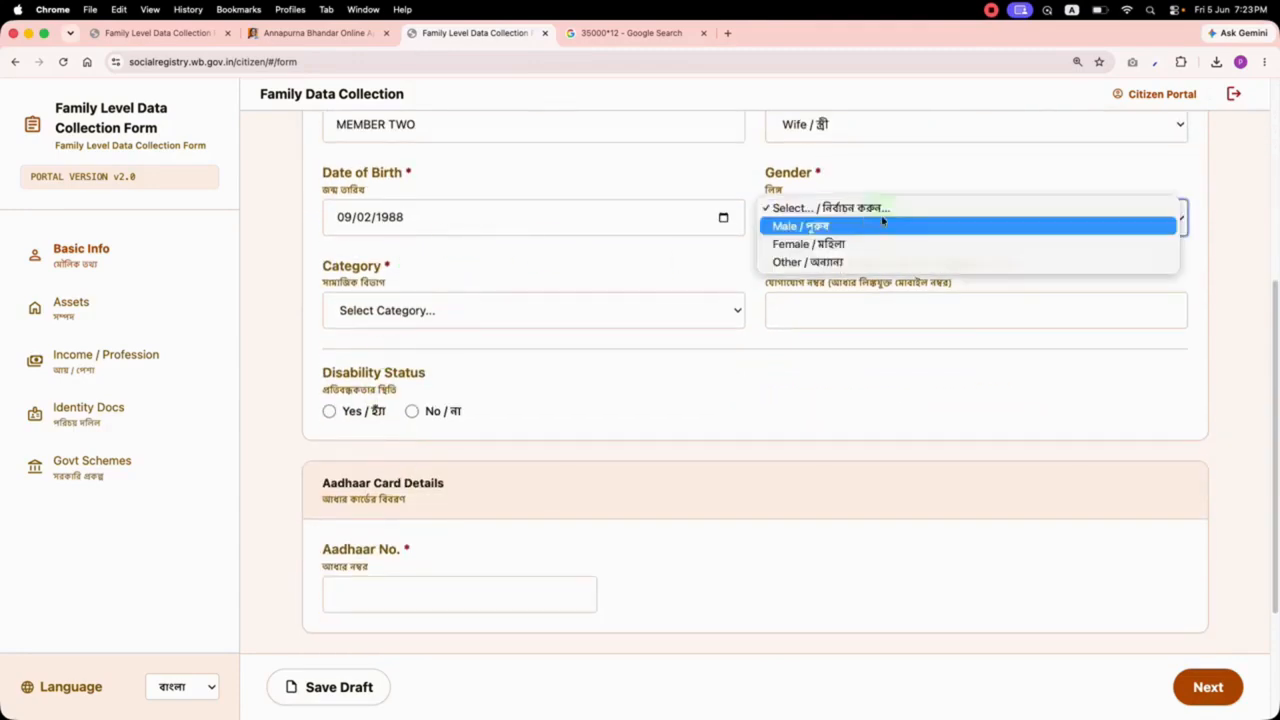
click(822, 245)
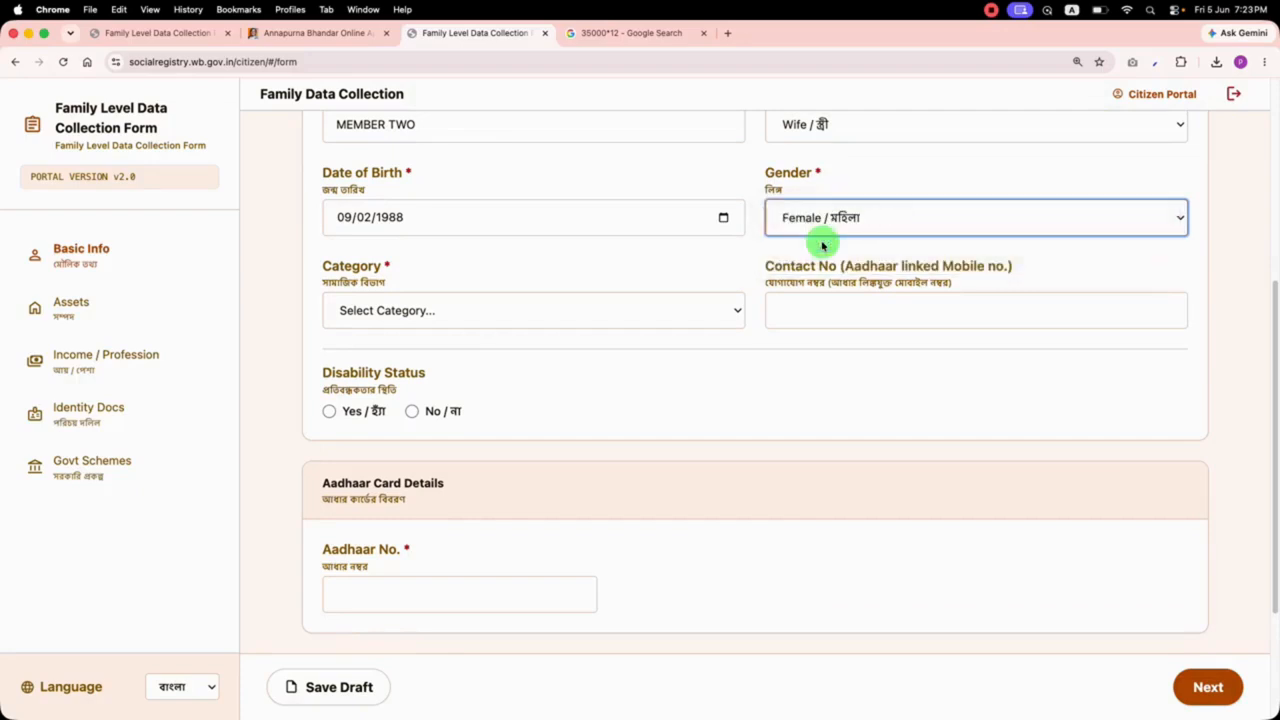
click(477, 311)
click(418, 320)
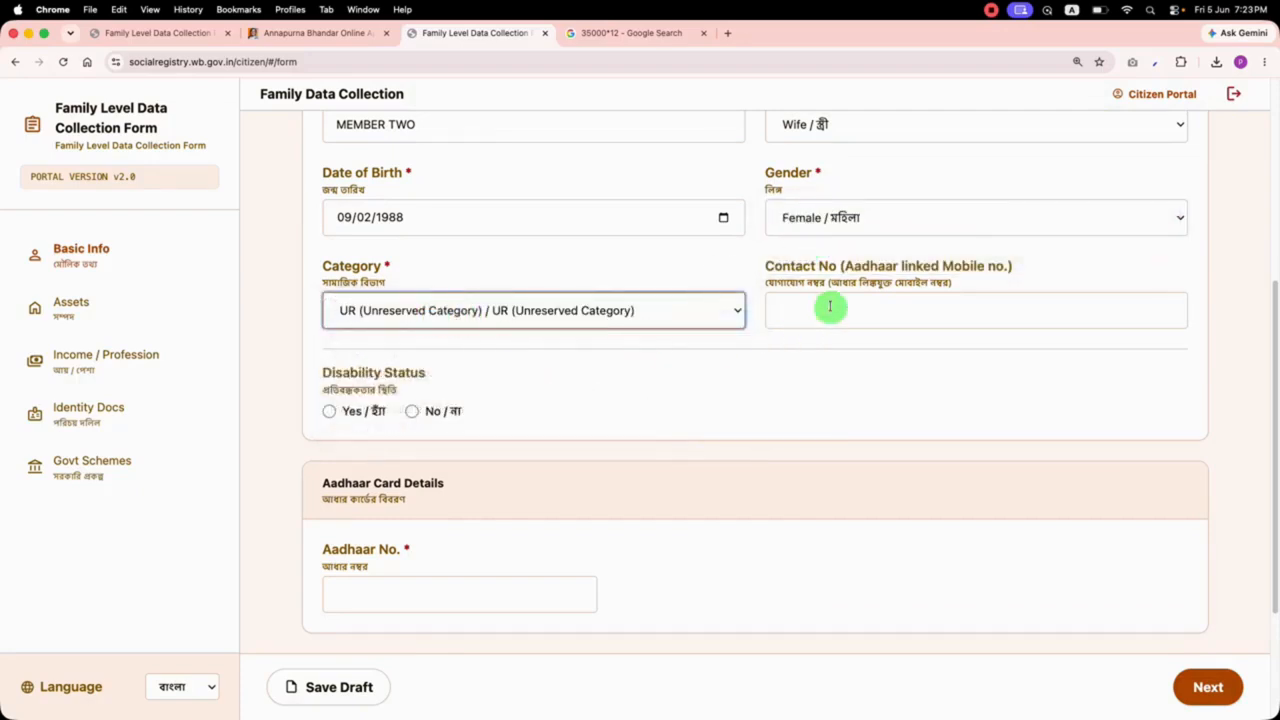
scroll(842, 316, up, 5)
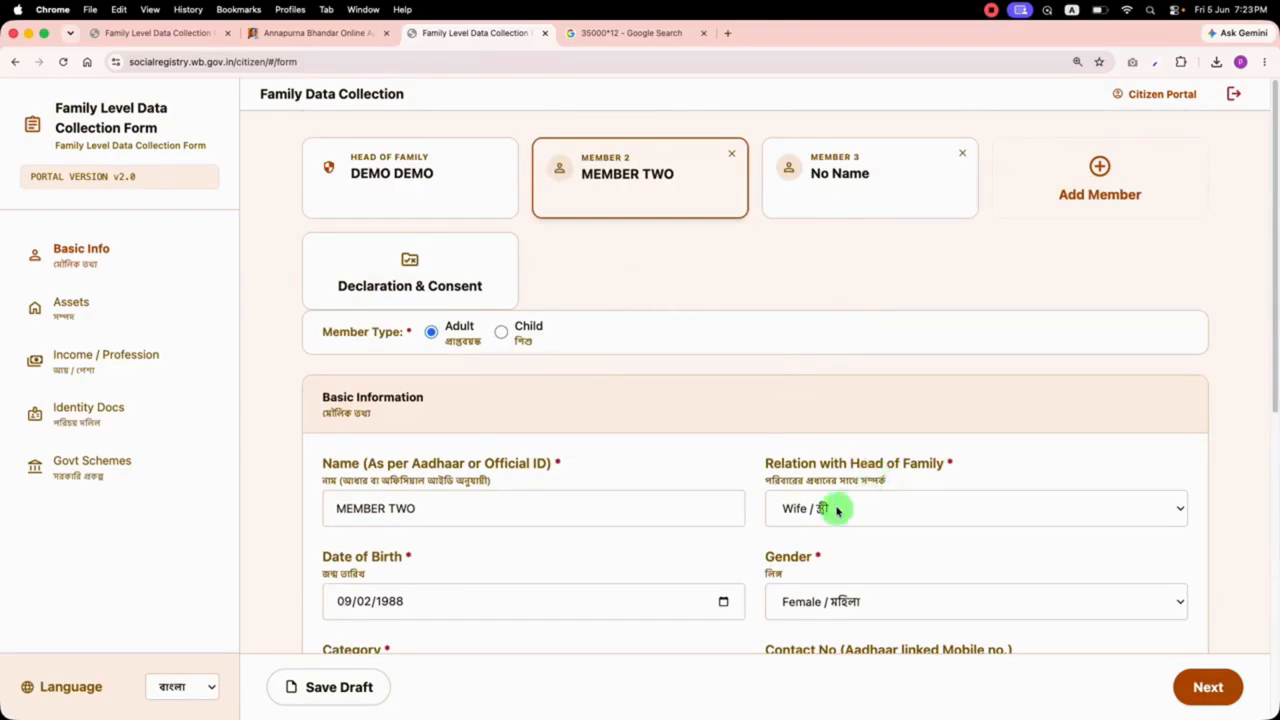
scroll(838, 509, down, 3)
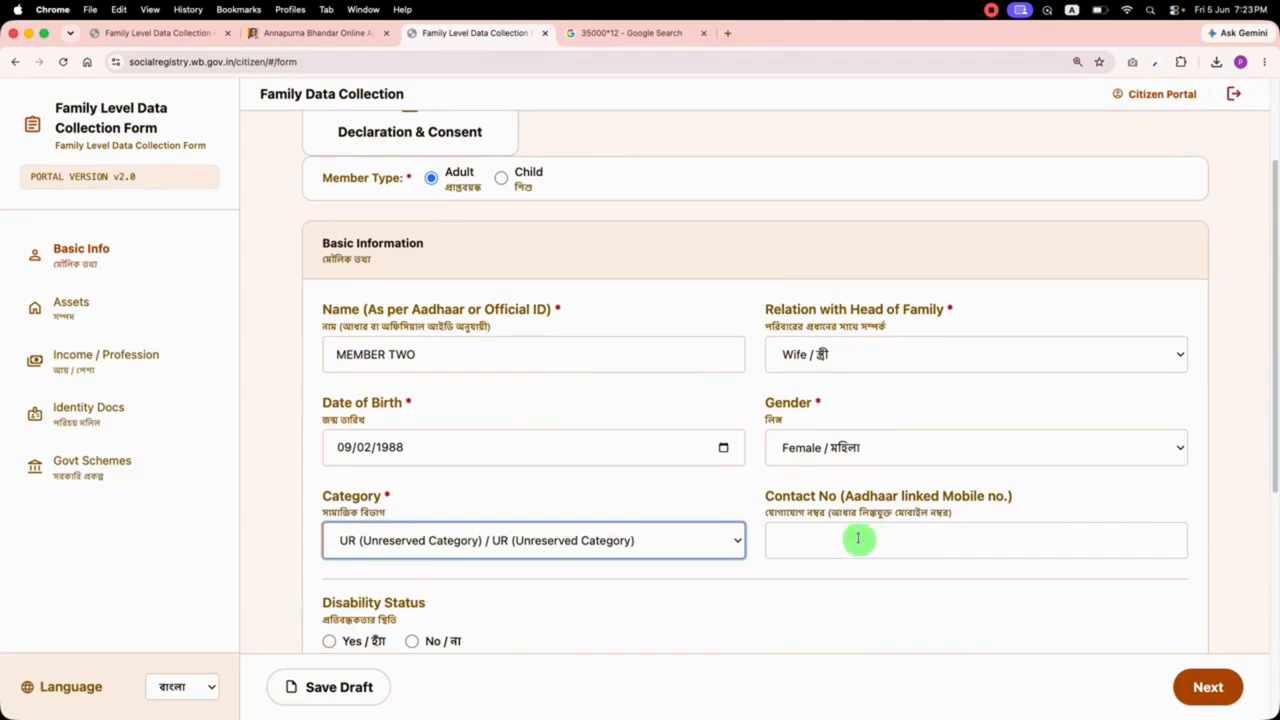
Step: Mark Member 2 as having no disability and scroll through the rest of Basic Info
scroll(860, 537, down, 5)
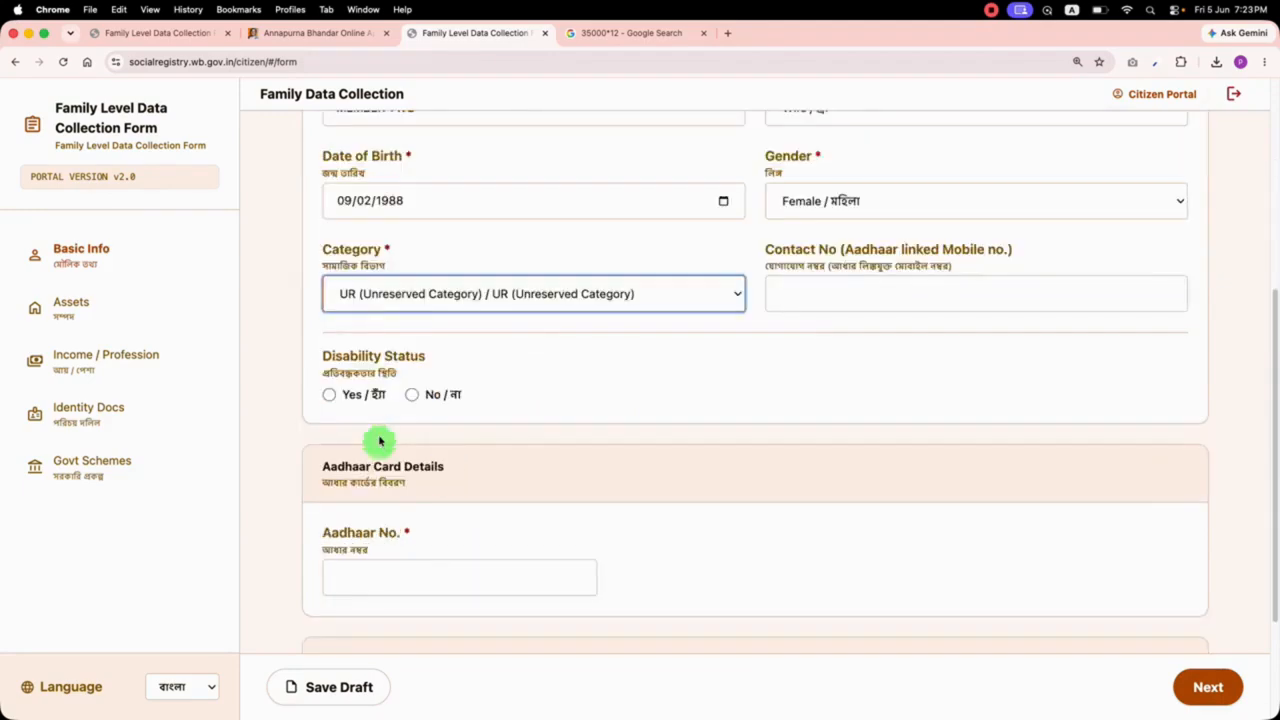
click(411, 395)
scroll(437, 417, down, 3)
scroll(371, 426, up, 10)
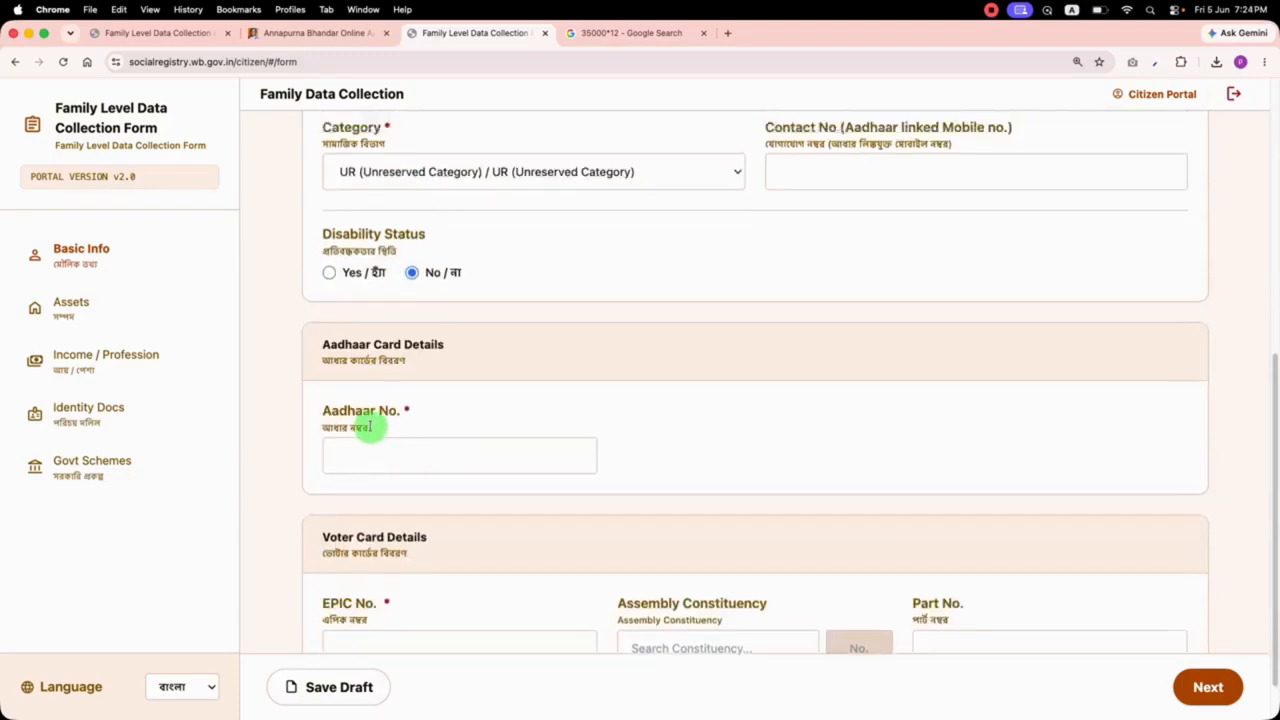
scroll(555, 422, down, 6)
scroll(555, 422, down, 2)
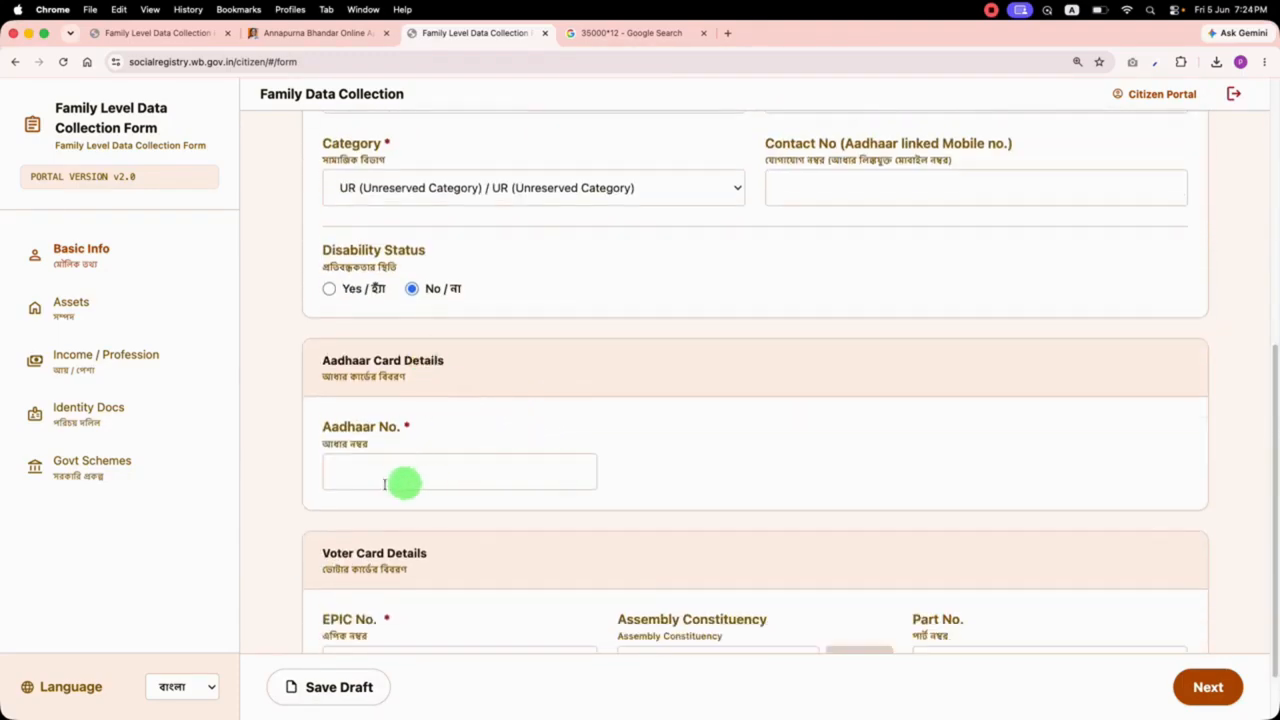
scroll(407, 481, down, 2)
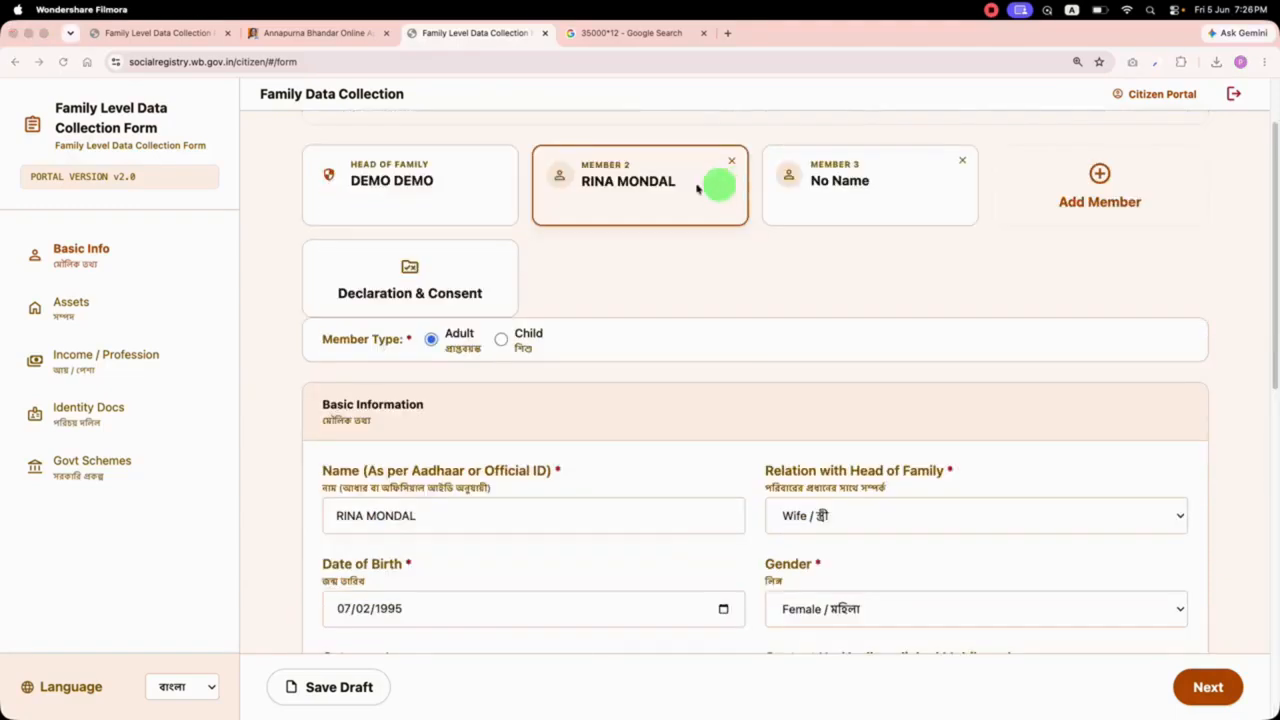
scroll(660, 234, down, 4)
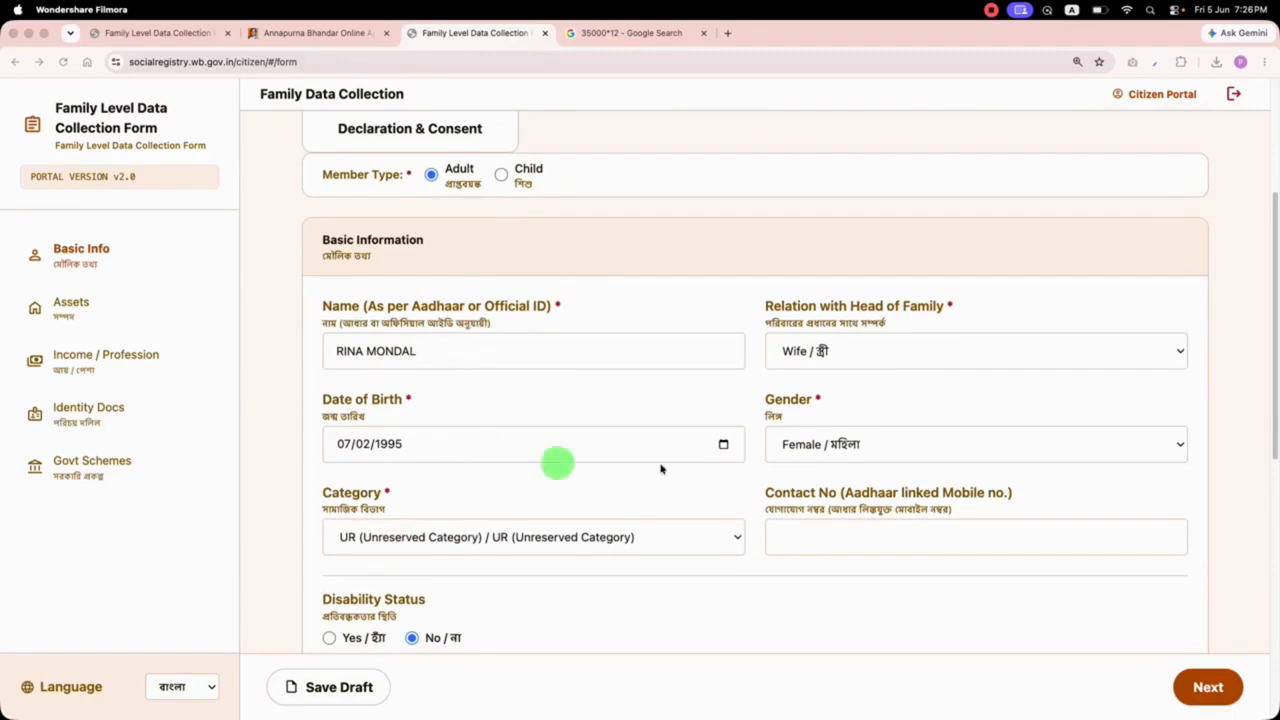
Step: Check Member 2's Aadhaar and EPIC fields and documents, then continue to the Assets step
scroll(829, 447, down, 1)
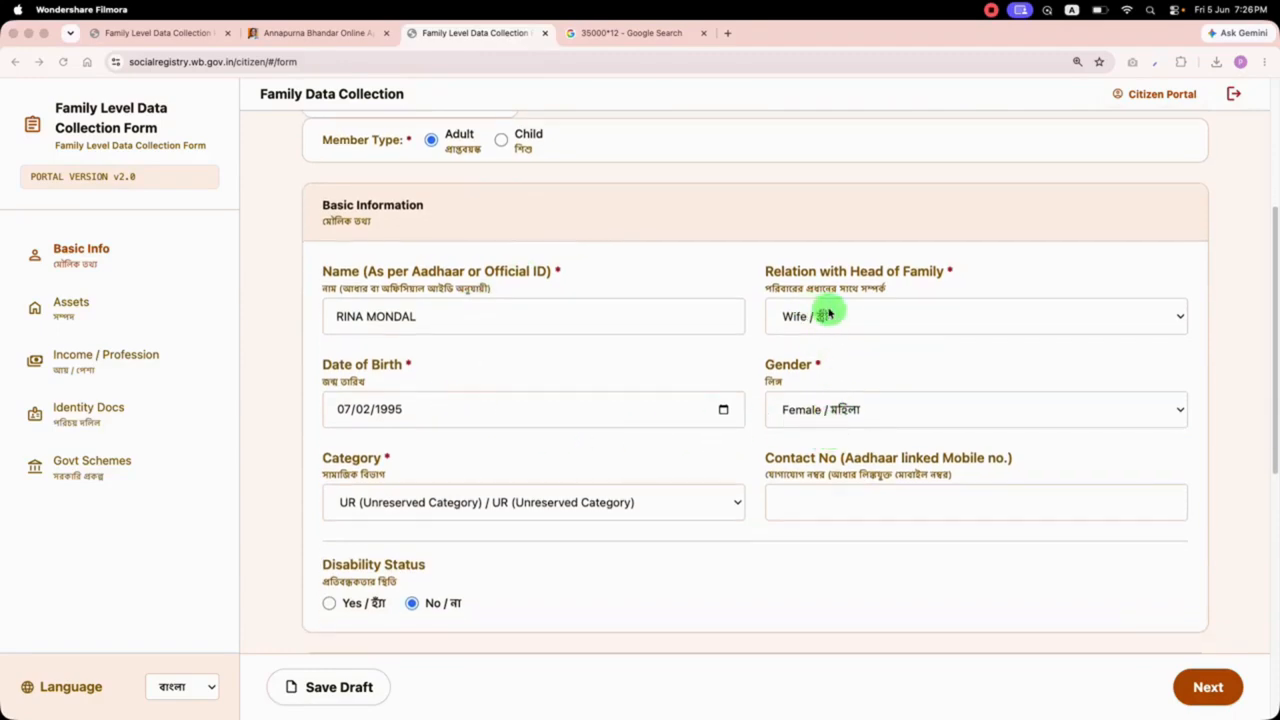
scroll(457, 491, down, 1)
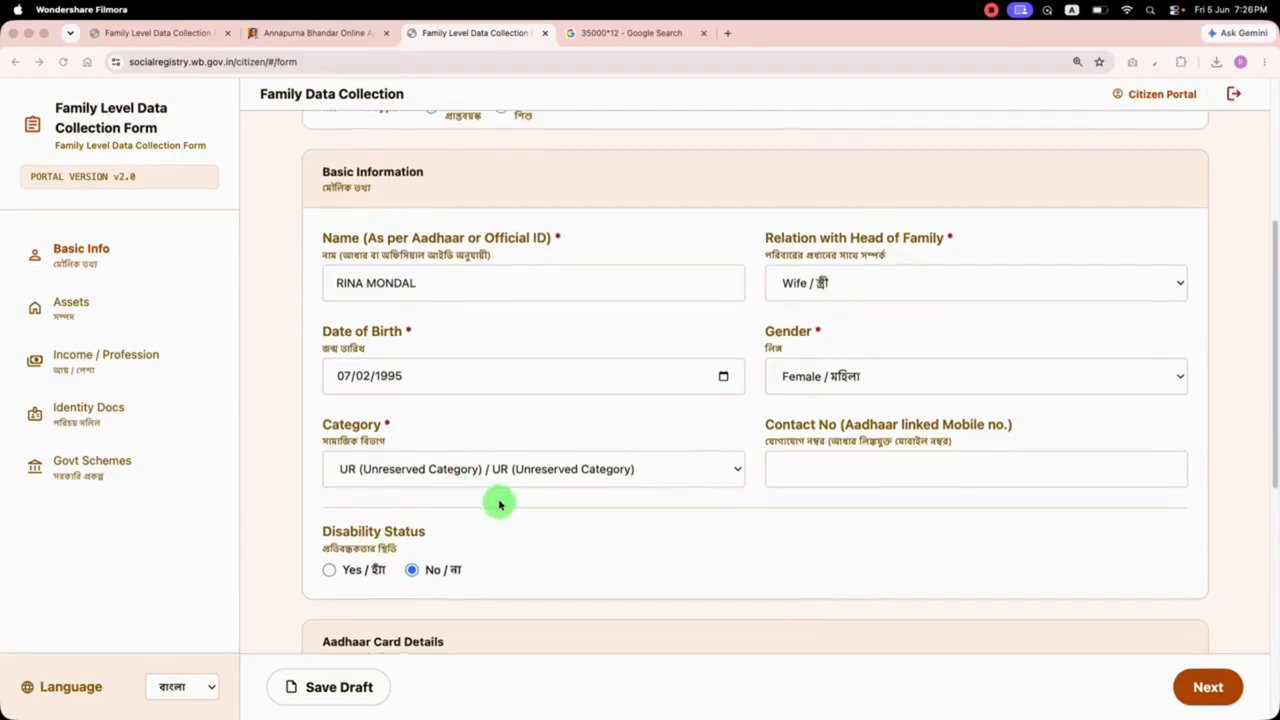
scroll(460, 465, down, 5)
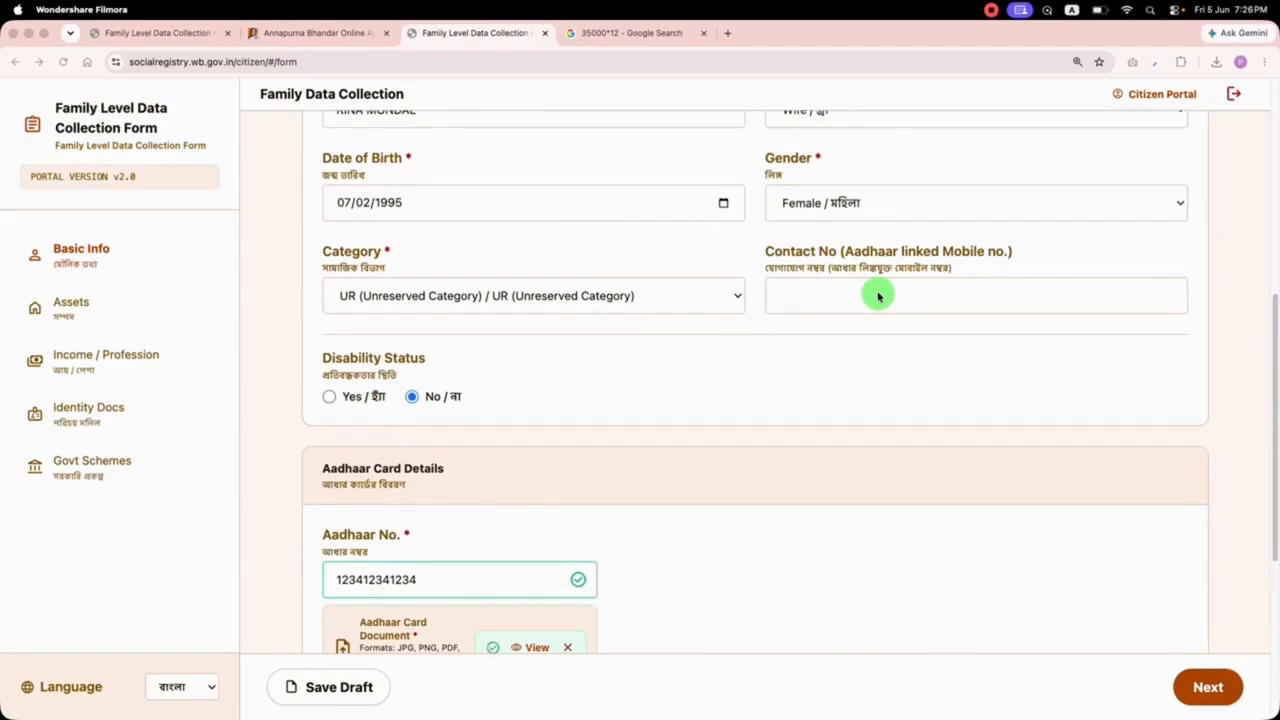
scroll(494, 391, down, 5)
scroll(437, 409, down, 3)
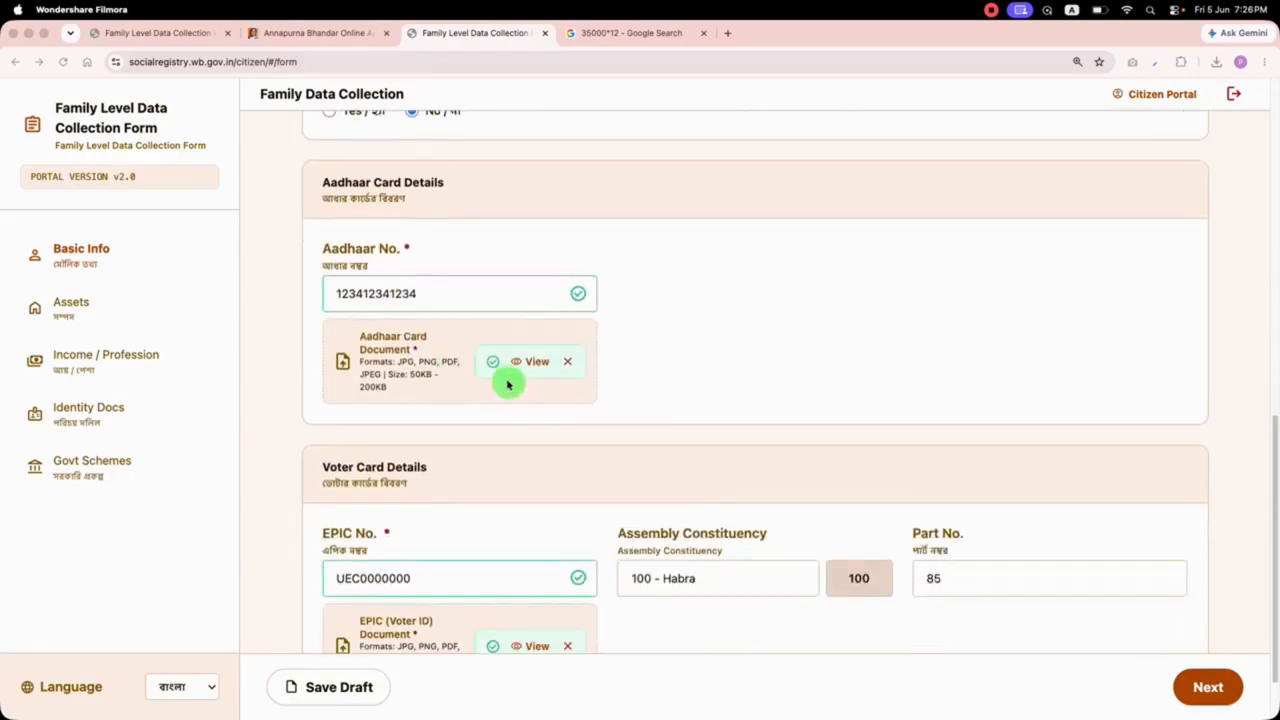
scroll(460, 400, down, 2)
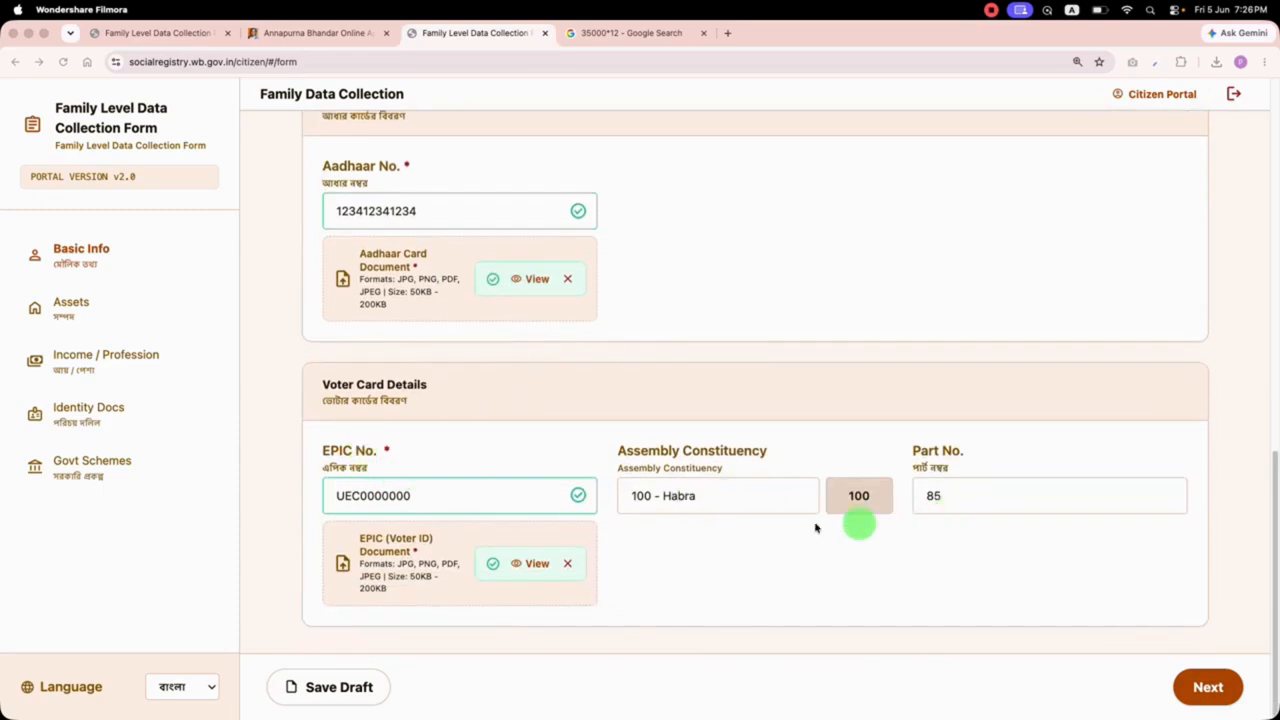
scroll(750, 575, up, 5)
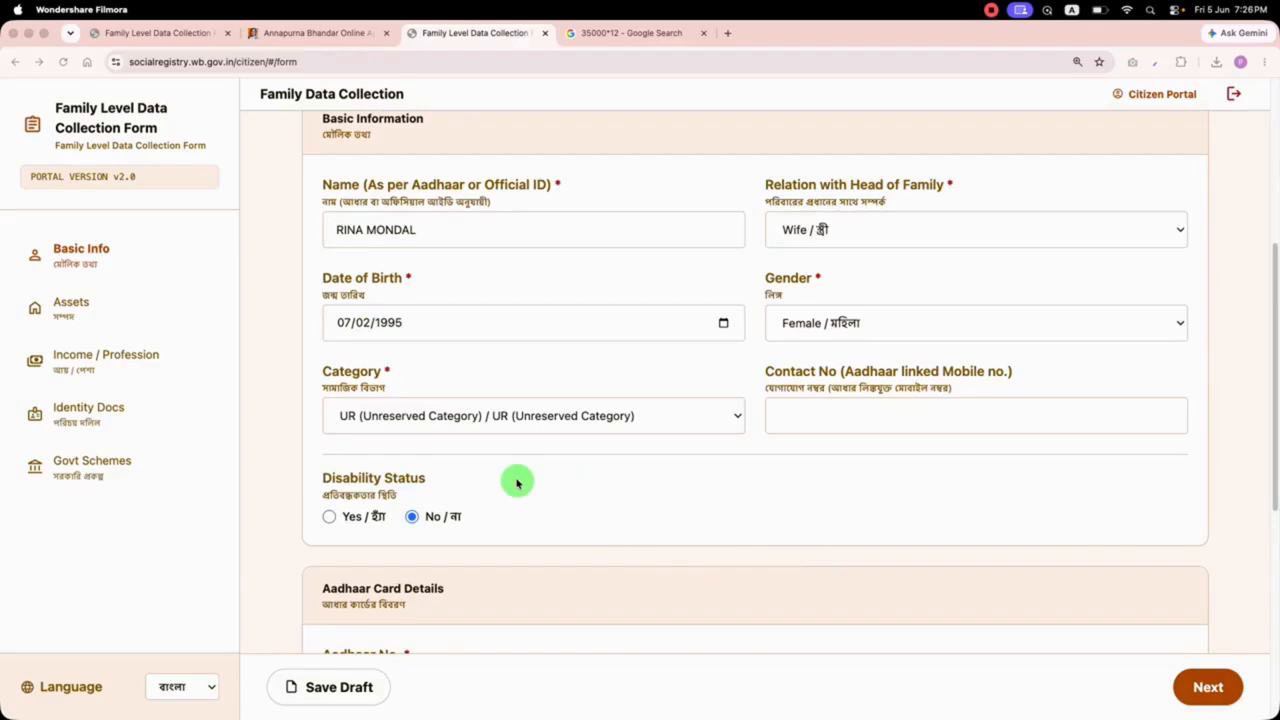
scroll(510, 482, up, 1)
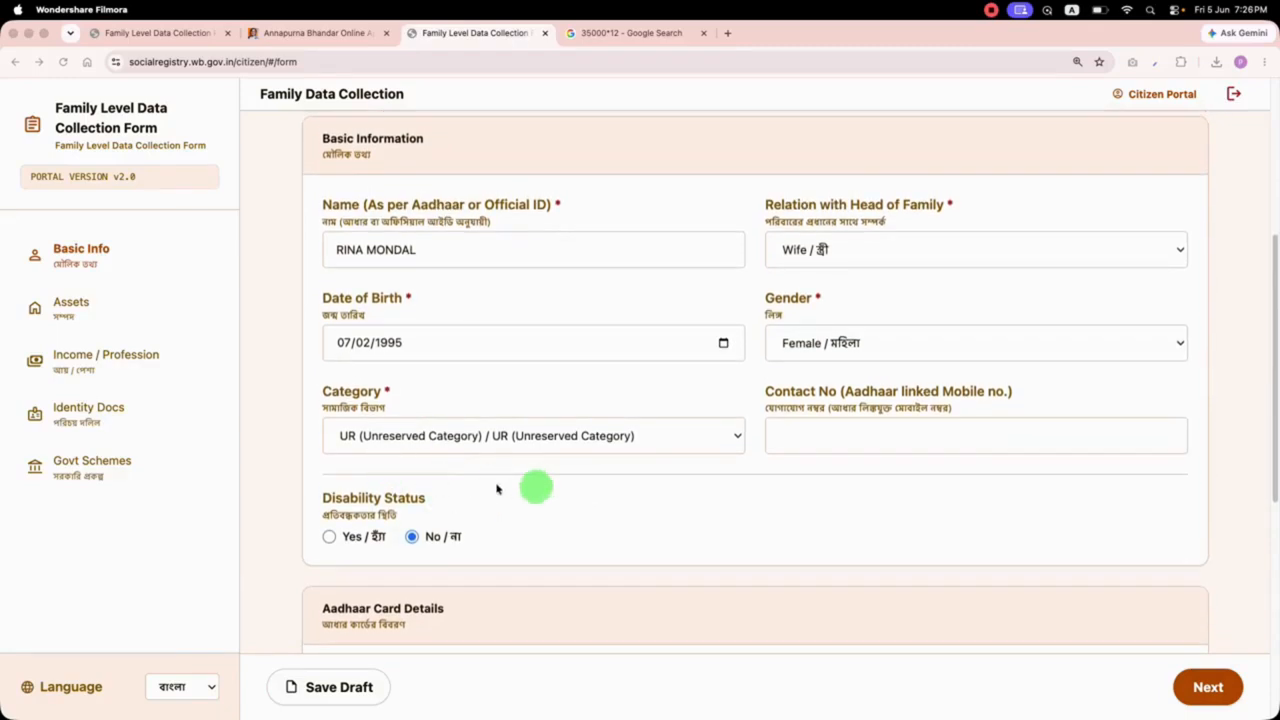
scroll(490, 482, up, 5)
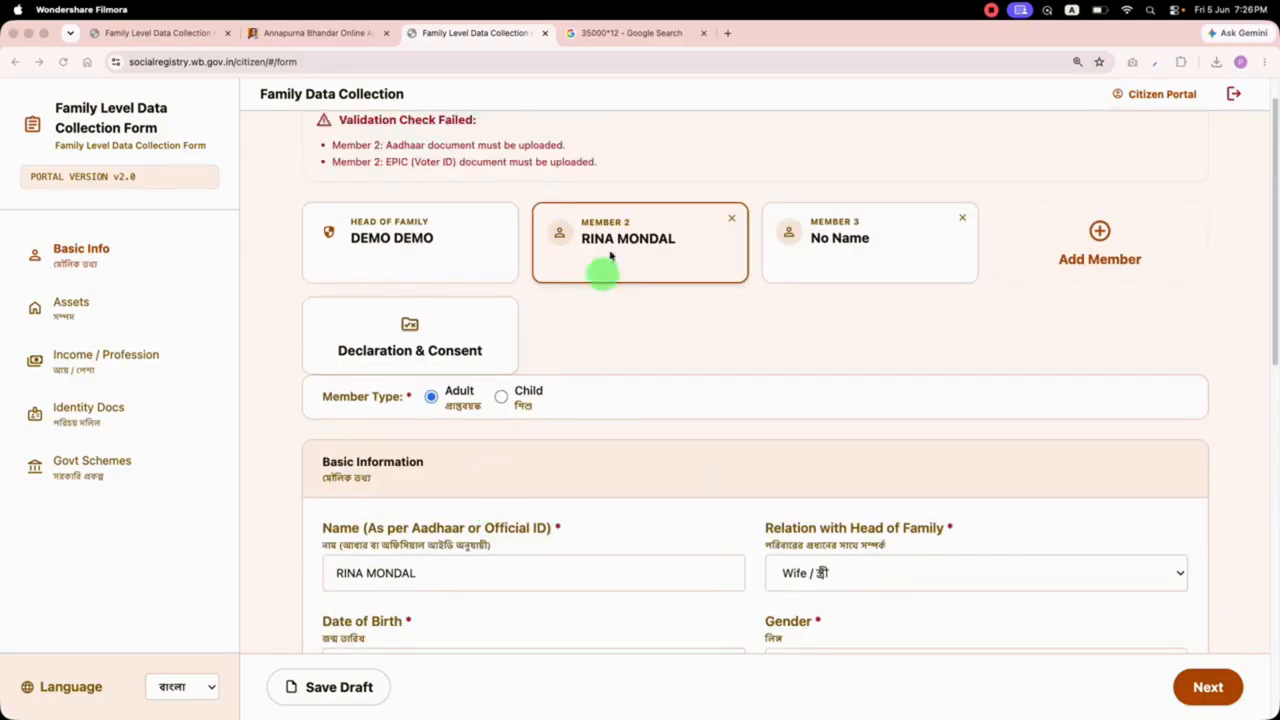
scroll(554, 480, down, 5)
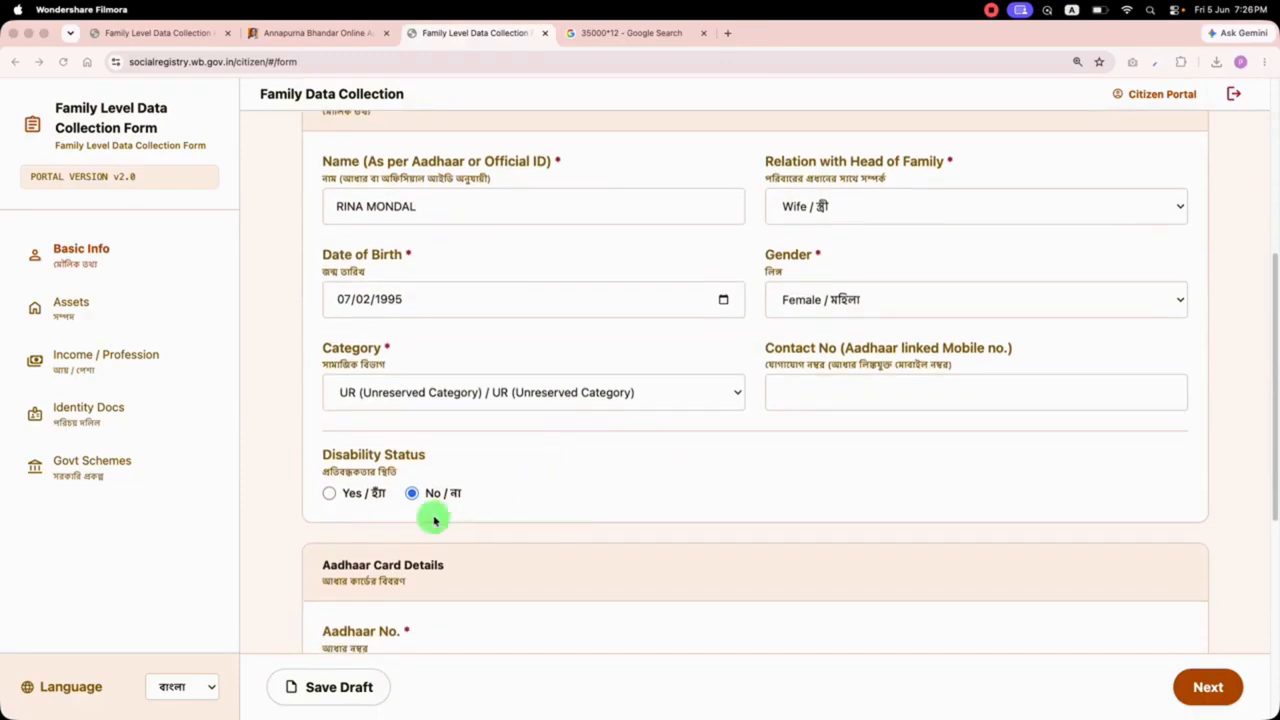
scroll(569, 500, down, 7)
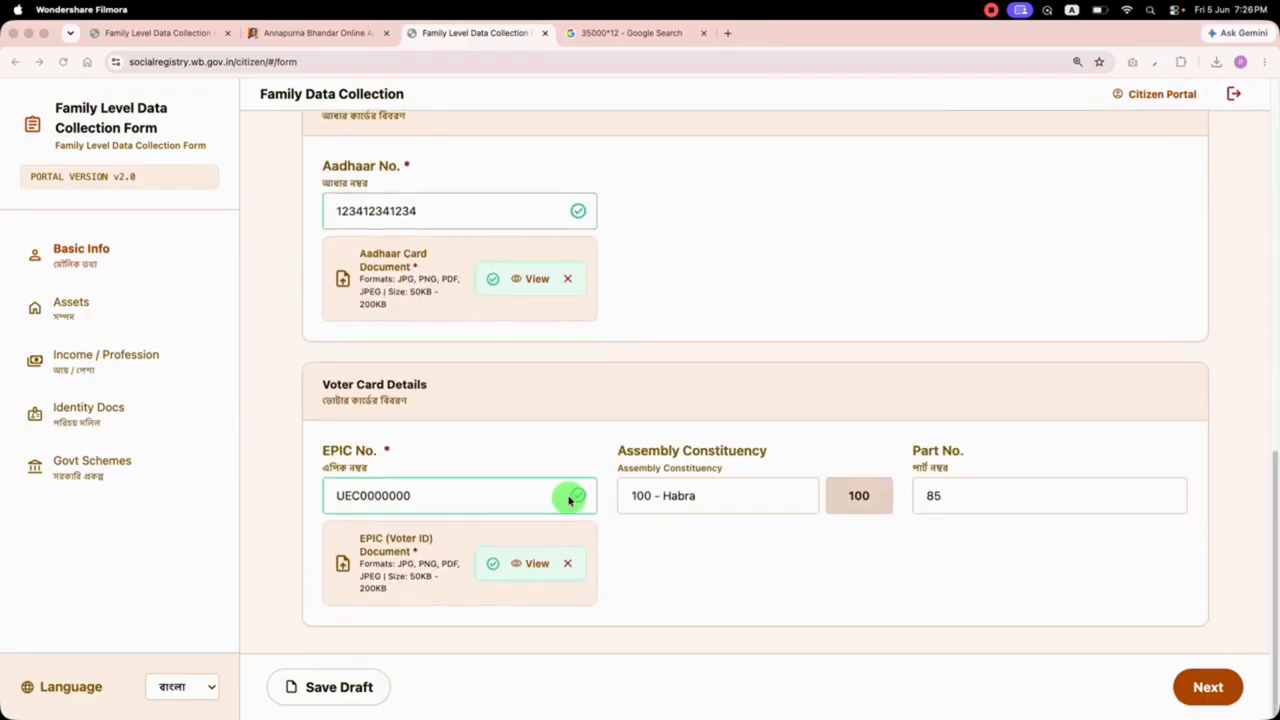
scroll(569, 500, up, 9)
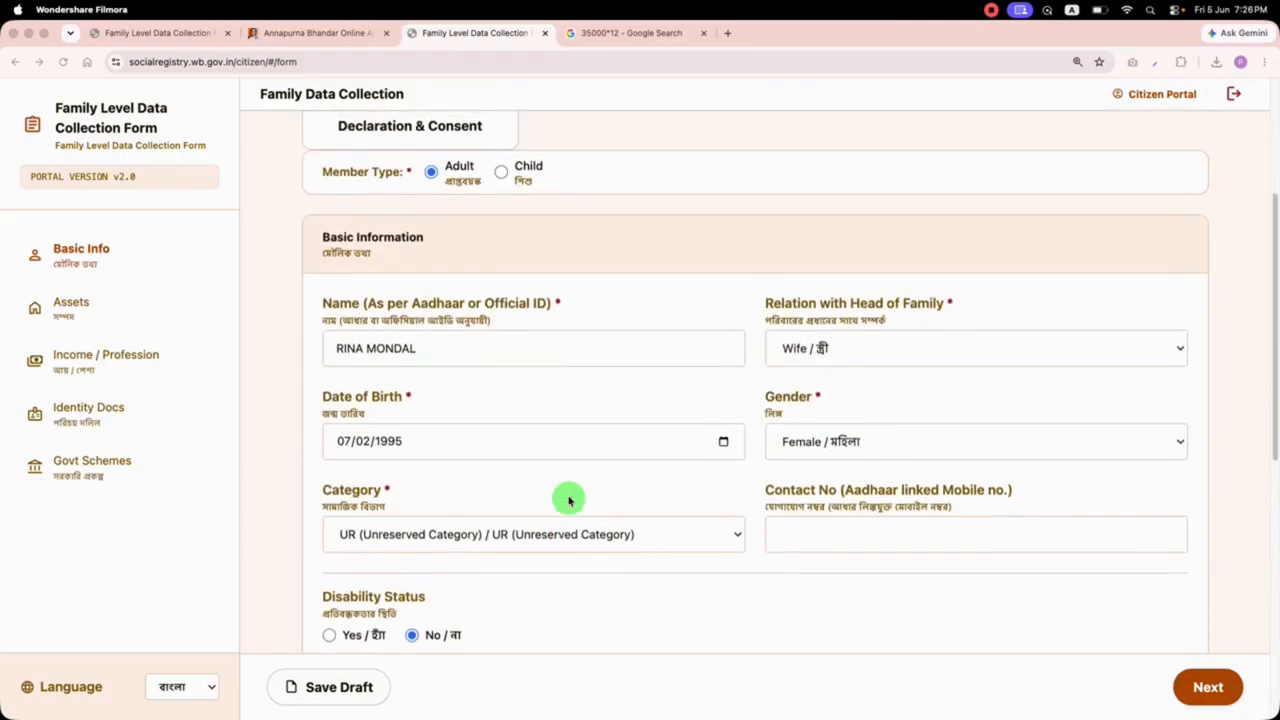
scroll(569, 500, up, 2)
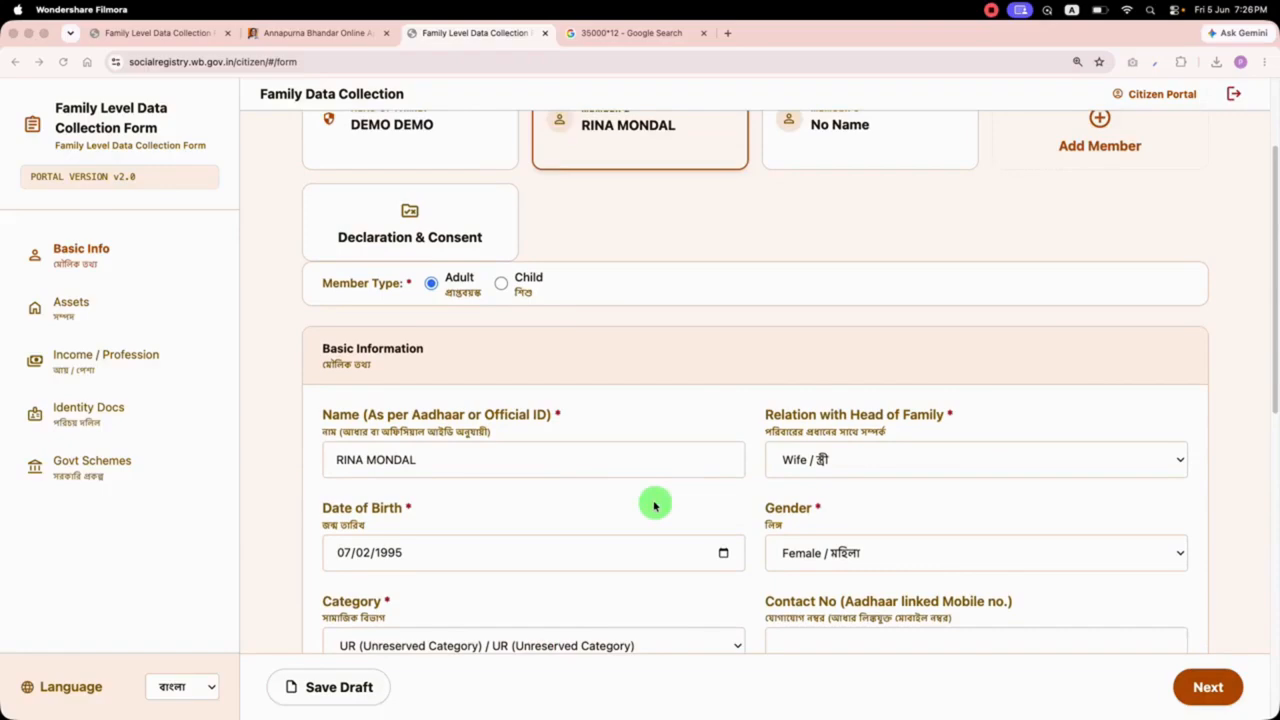
scroll(655, 505, down, 10)
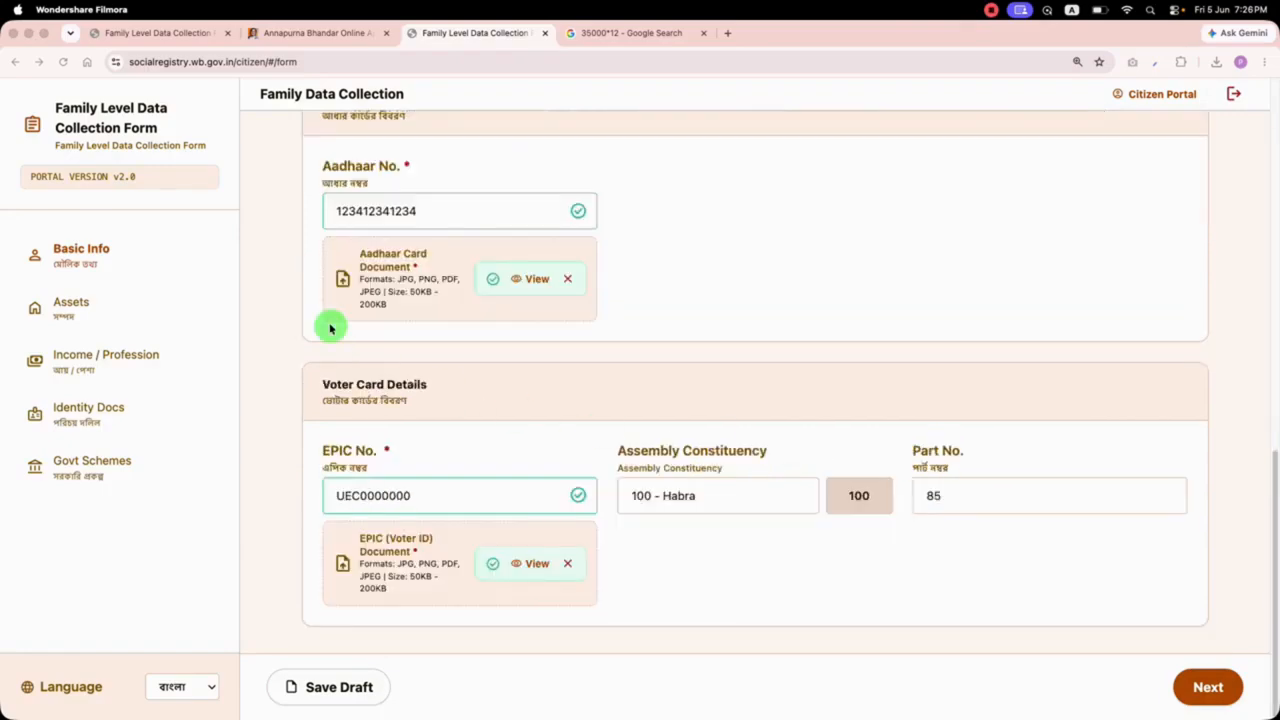
click(1207, 688)
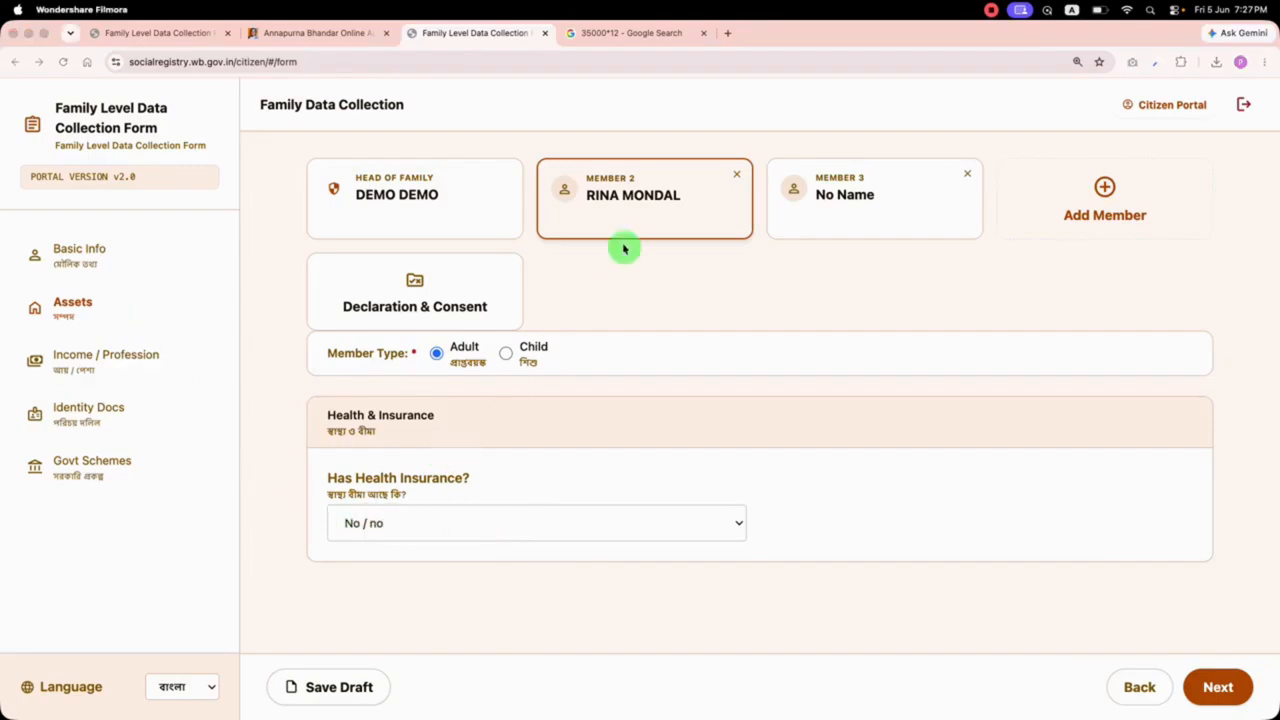
Step: Set Member 2's health insurance to Yes, type Government, scheme Swasthya Sathi
click(410, 525)
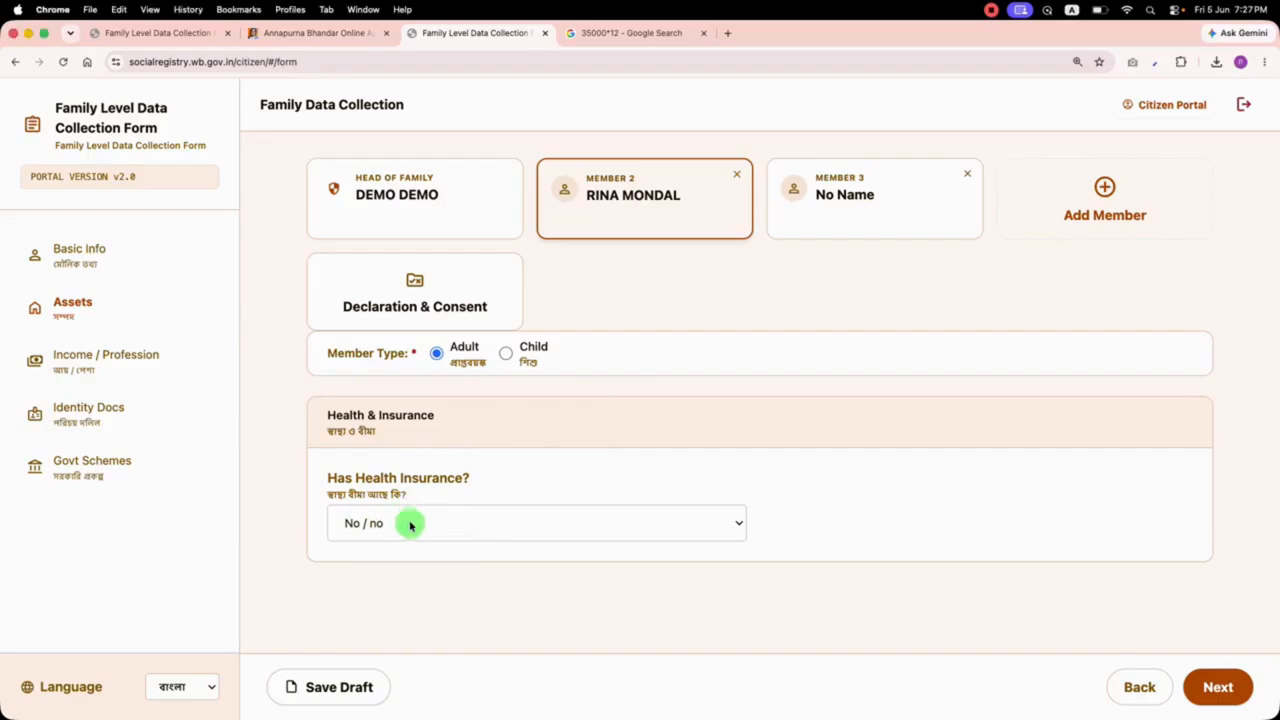
click(450, 526)
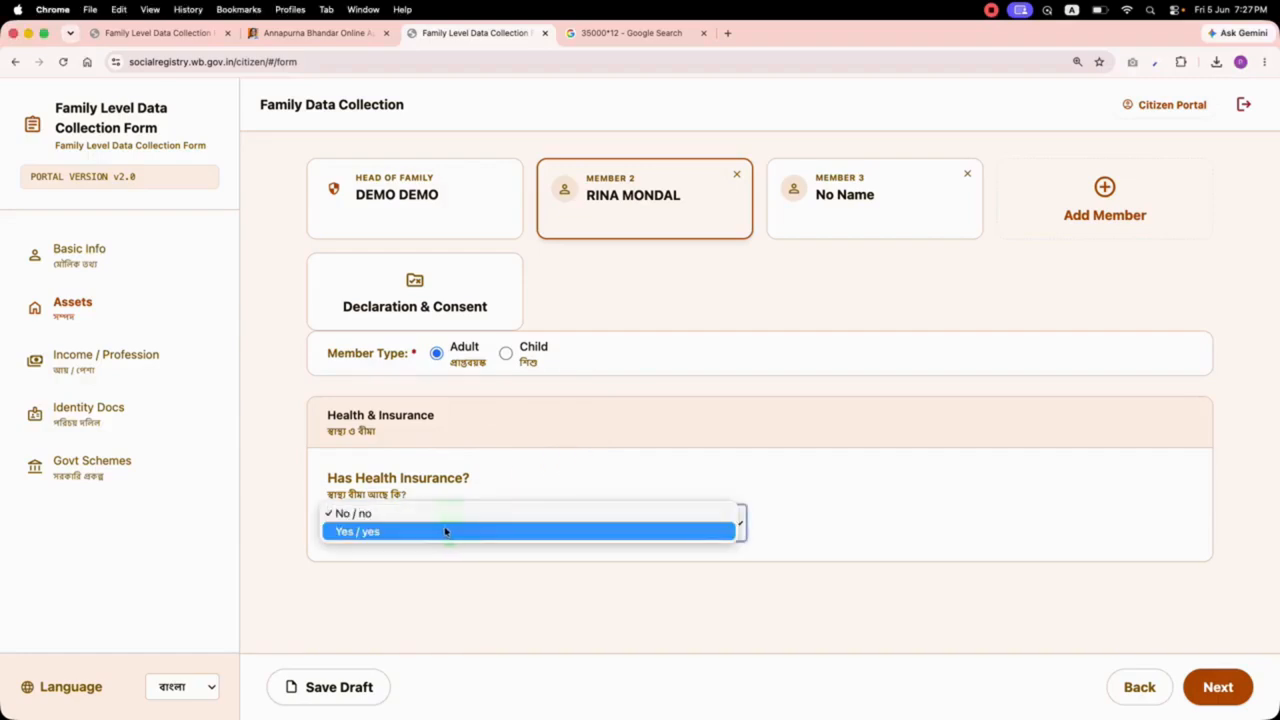
click(404, 532)
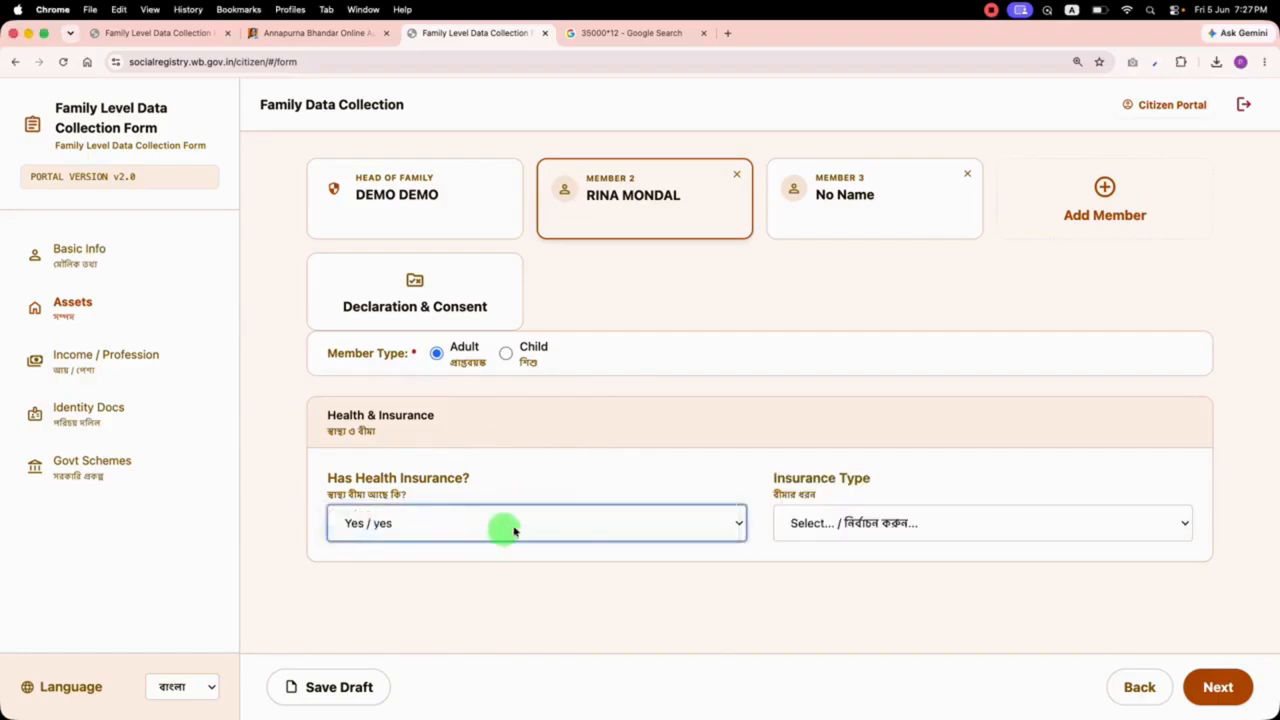
click(850, 526)
click(828, 533)
scroll(820, 537, down, 1)
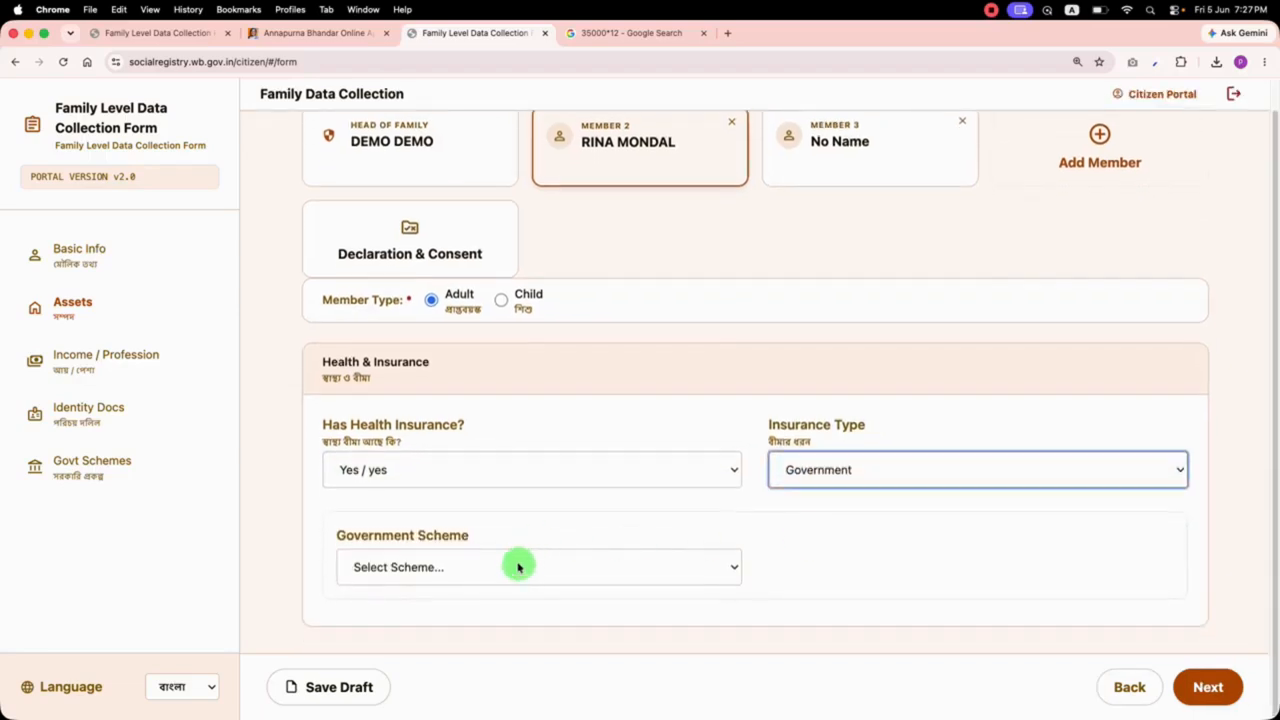
click(480, 563)
click(410, 576)
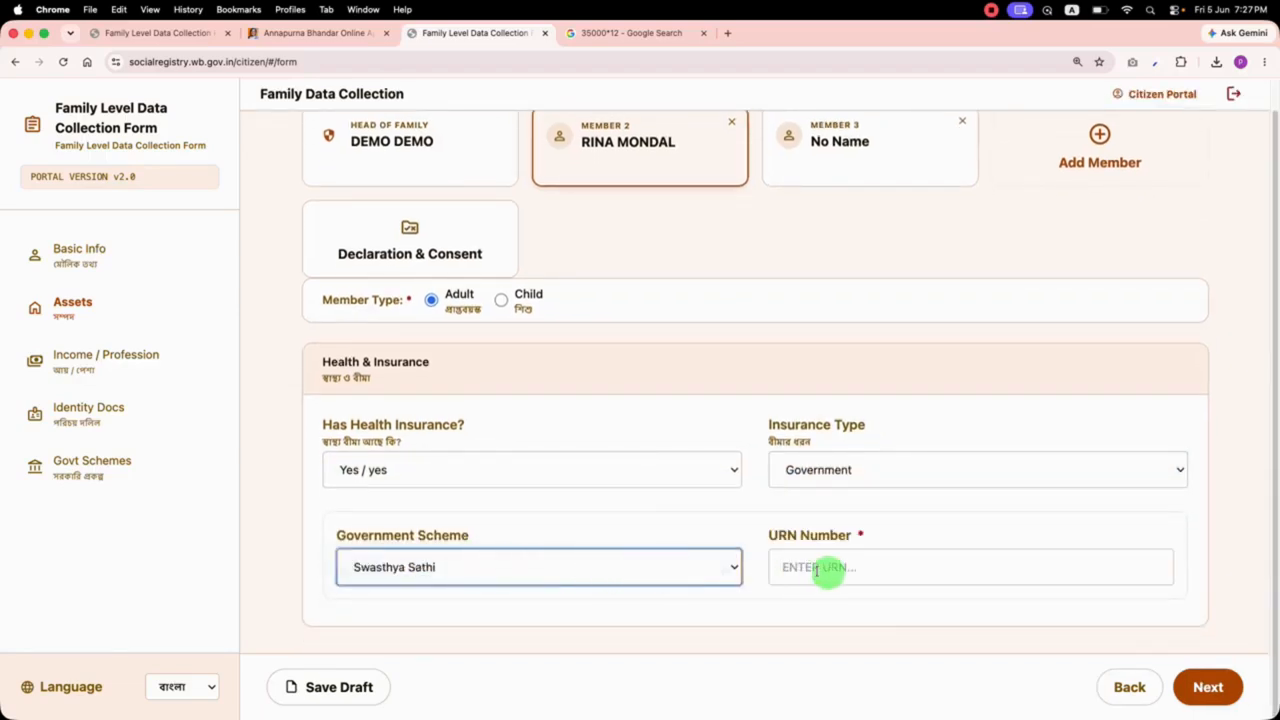
Step: Switch the insurance type to Private, then set health insurance back to No and continue to Income / Profession
scroll(835, 570, up, 1)
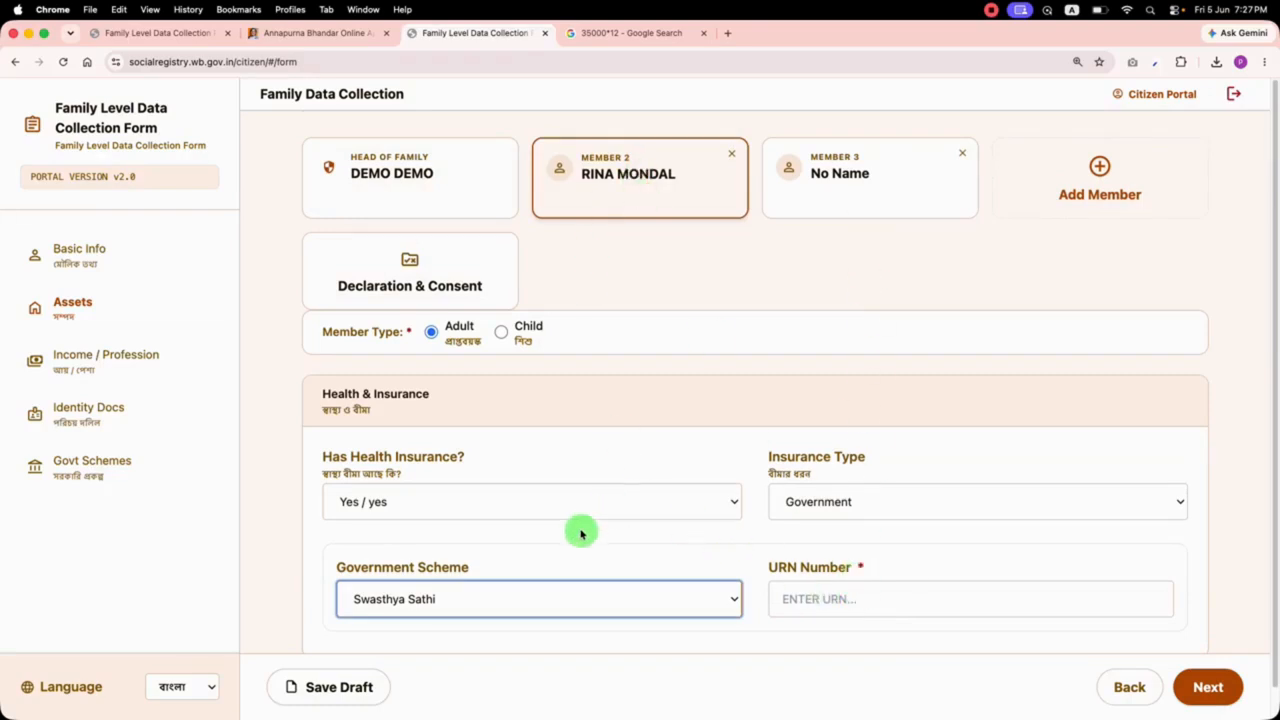
scroll(580, 531, down, 1)
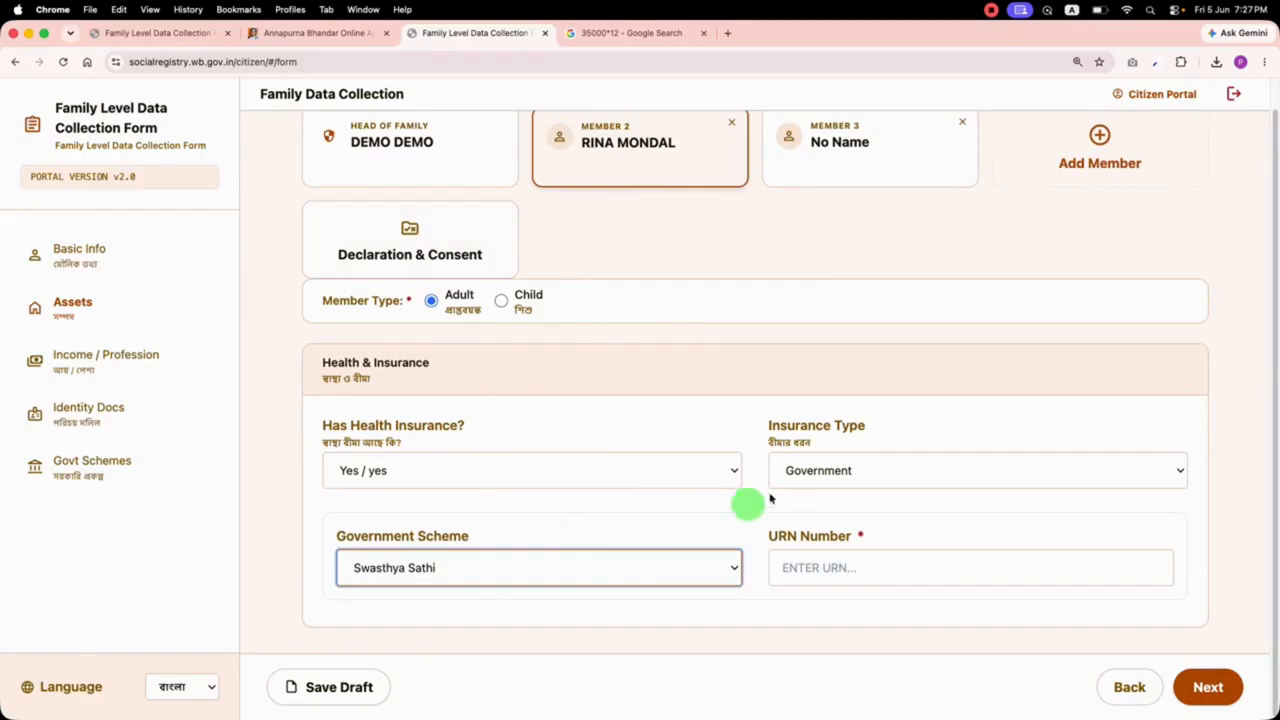
click(815, 470)
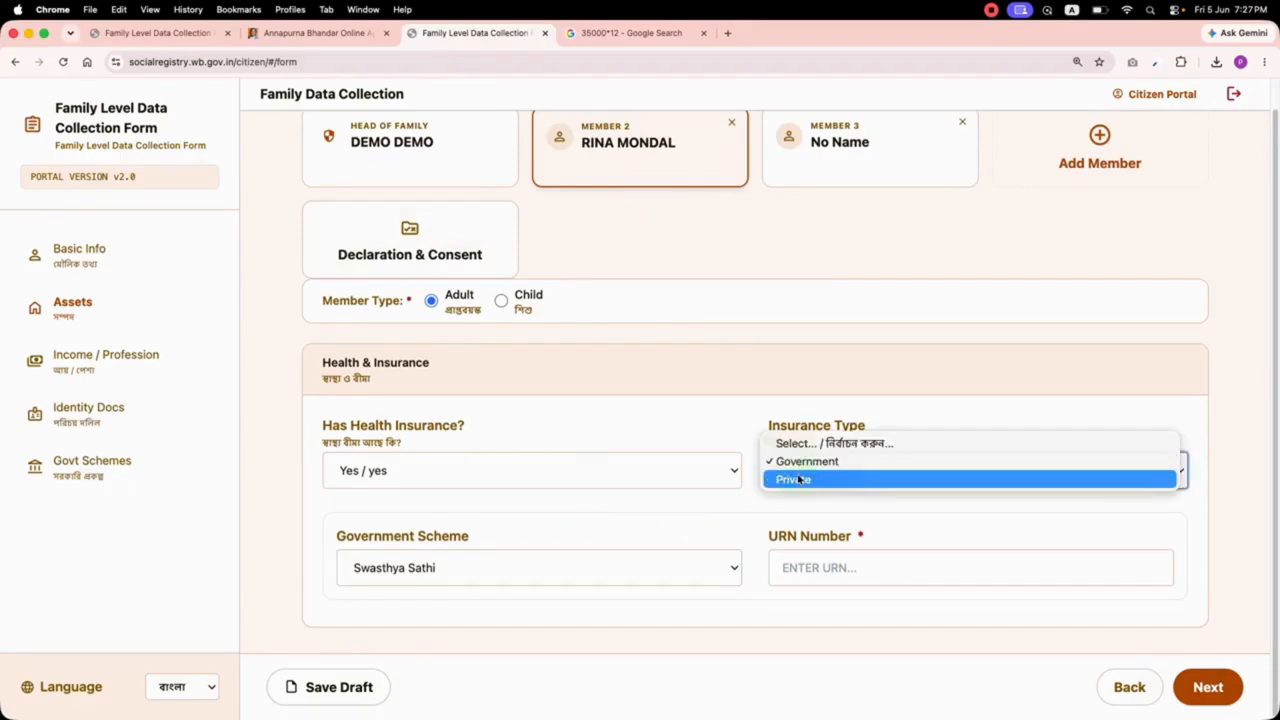
click(798, 479)
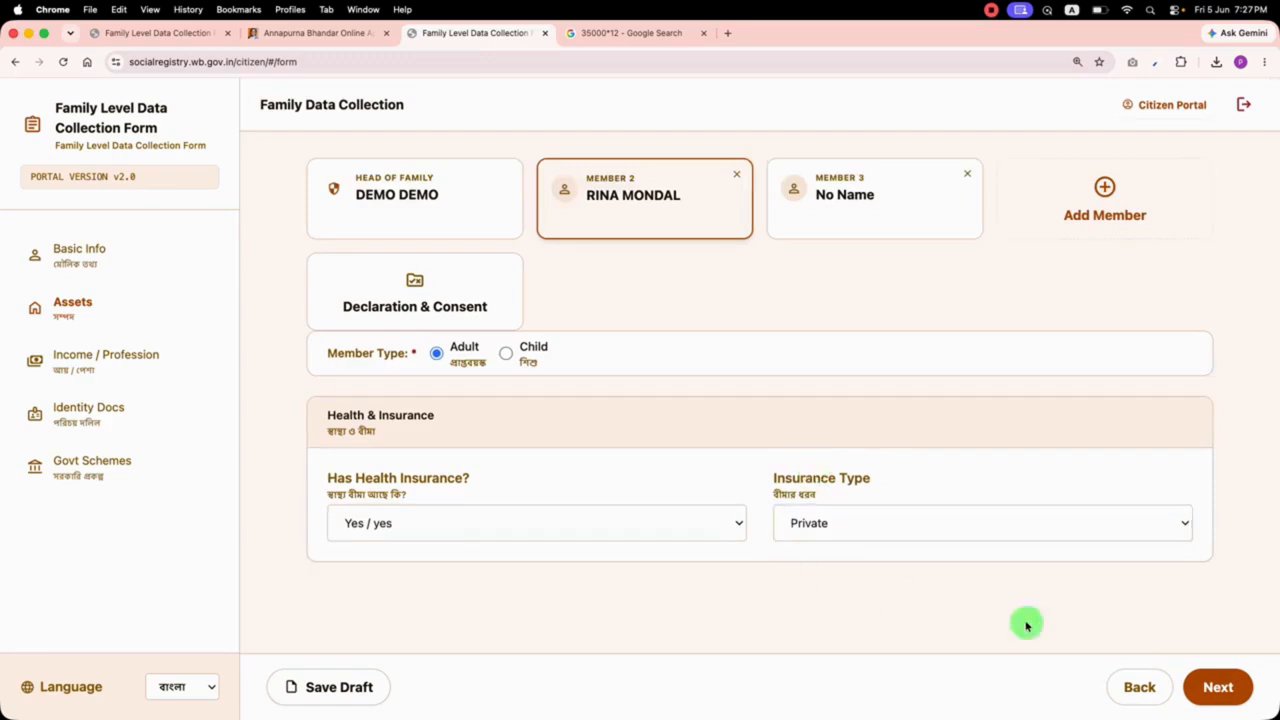
click(818, 528)
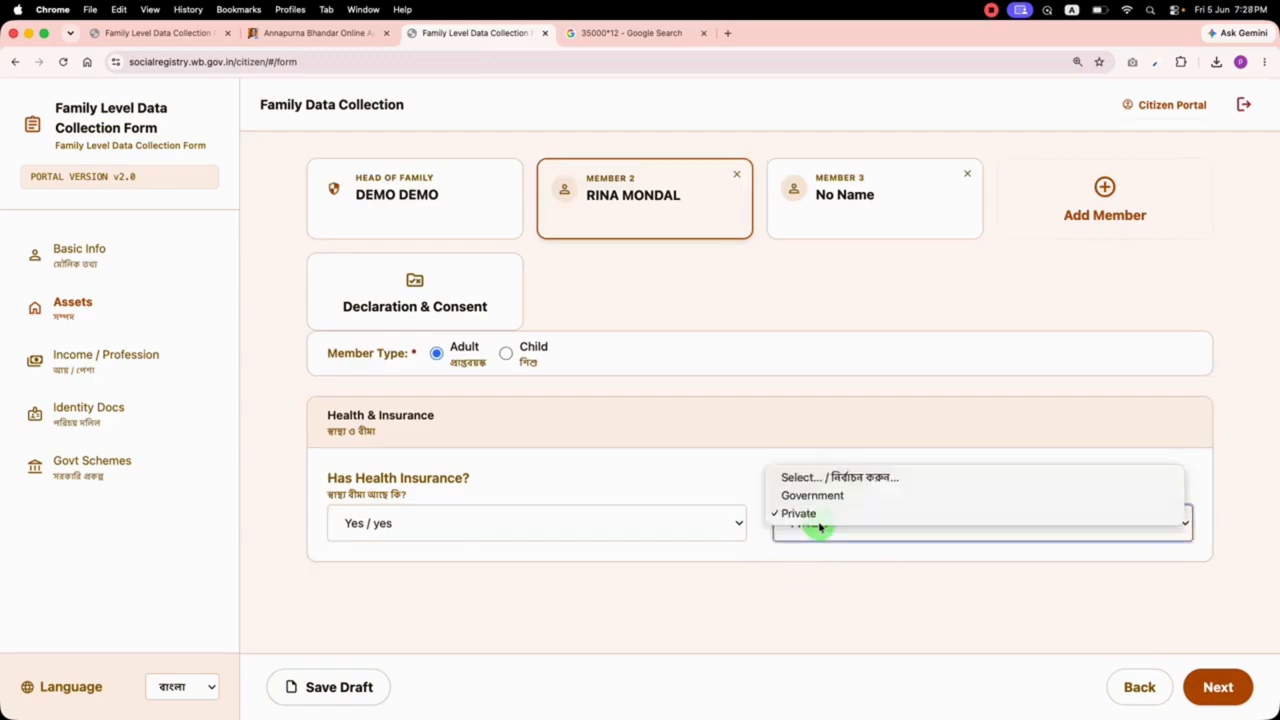
click(700, 531)
click(660, 533)
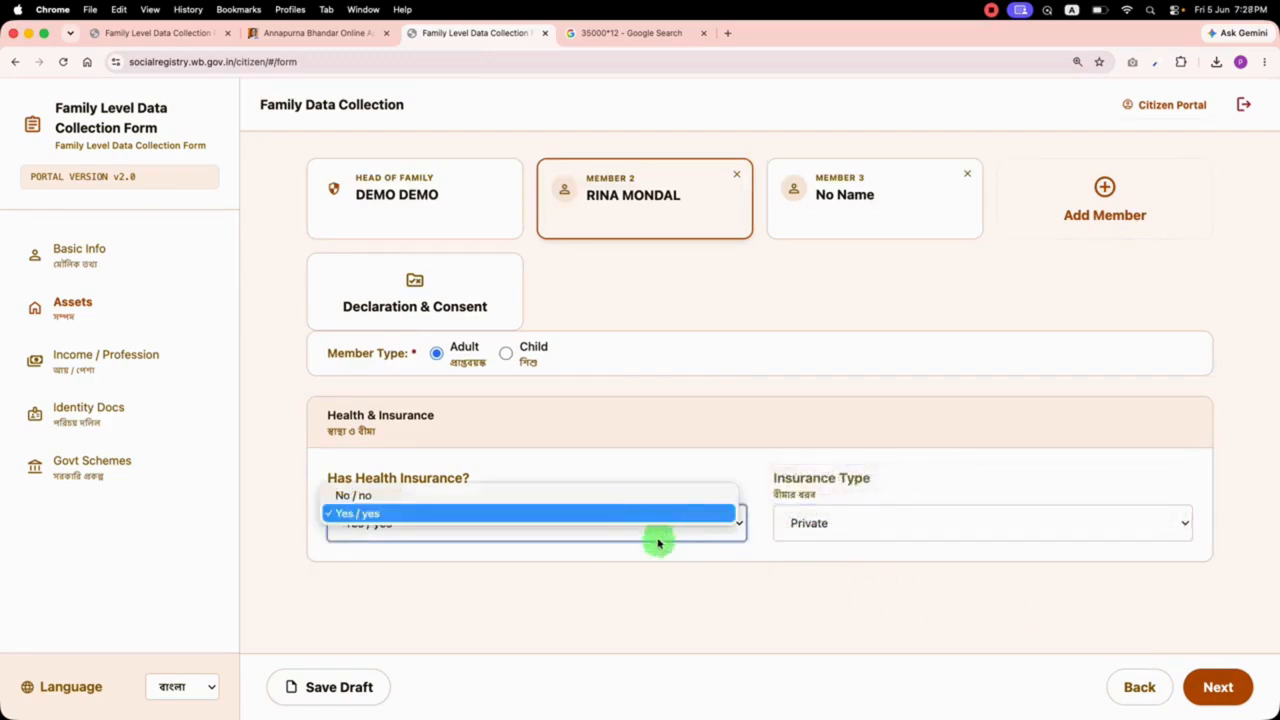
click(655, 496)
click(1220, 687)
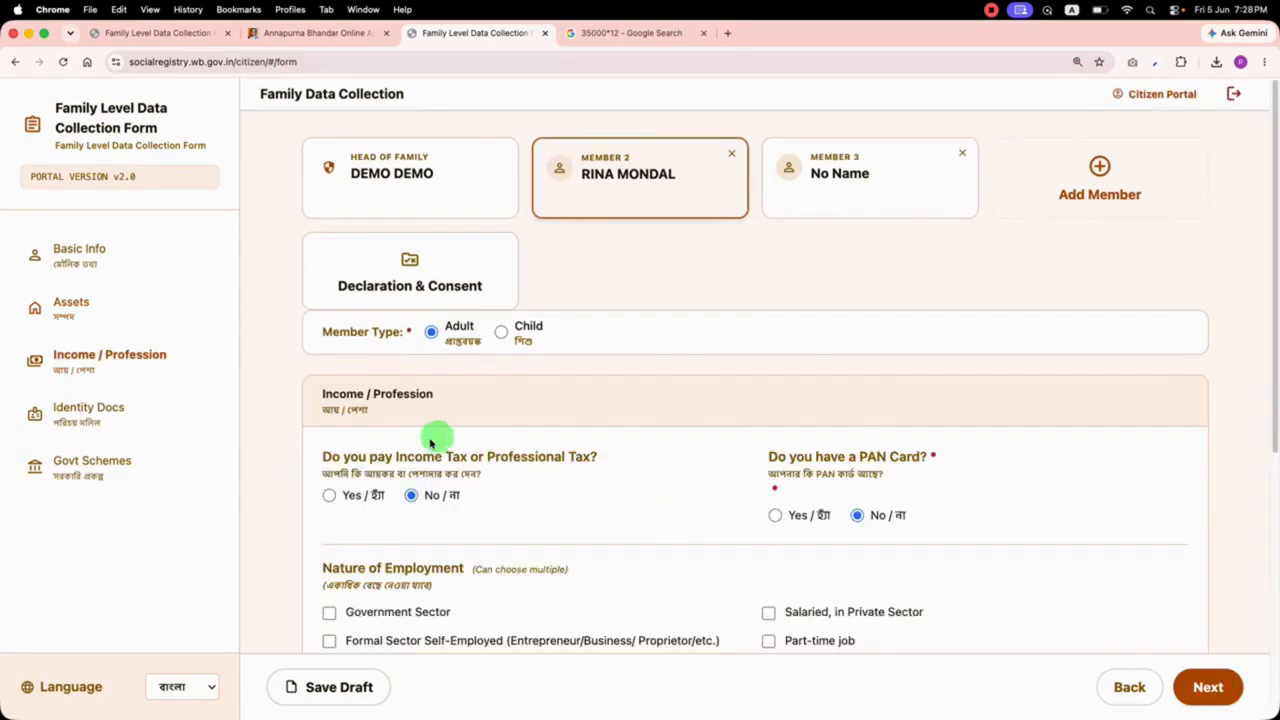
Step: Answer Yes to having a PAN card, then change it back to No
scroll(436, 436, down, 3)
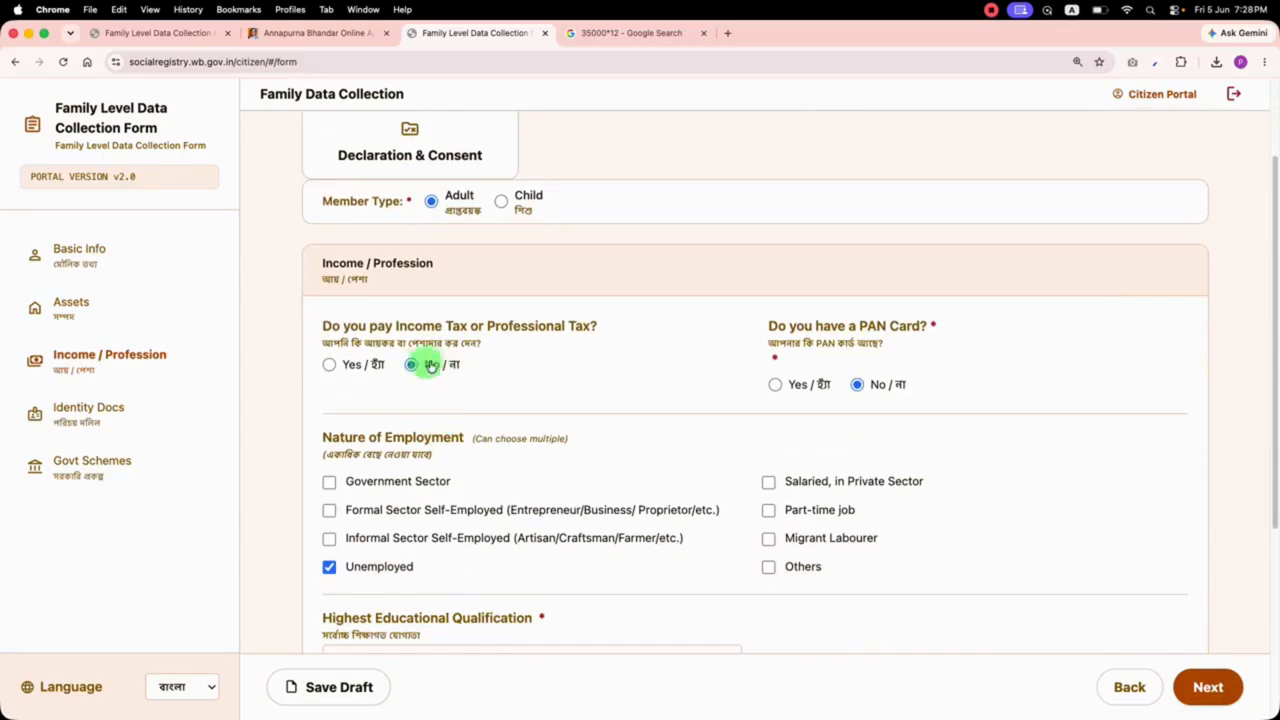
scroll(500, 410, up, 2)
click(775, 476)
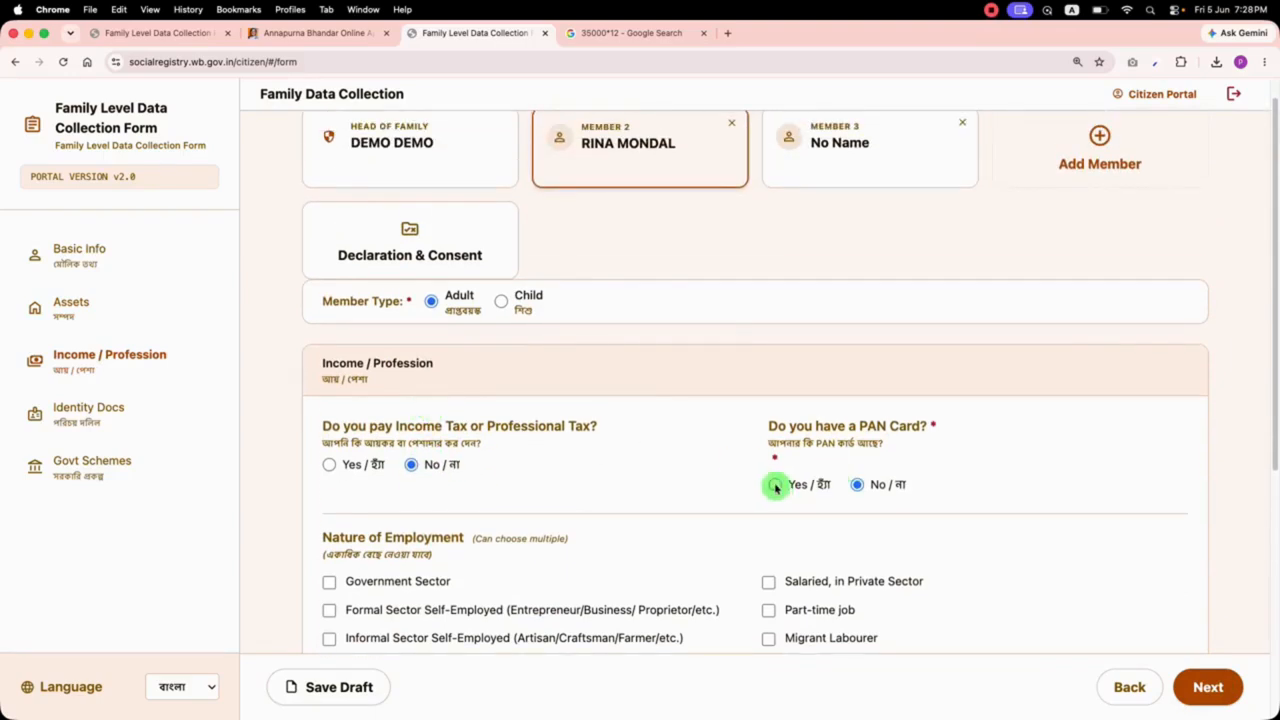
scroll(770, 450, down, 3)
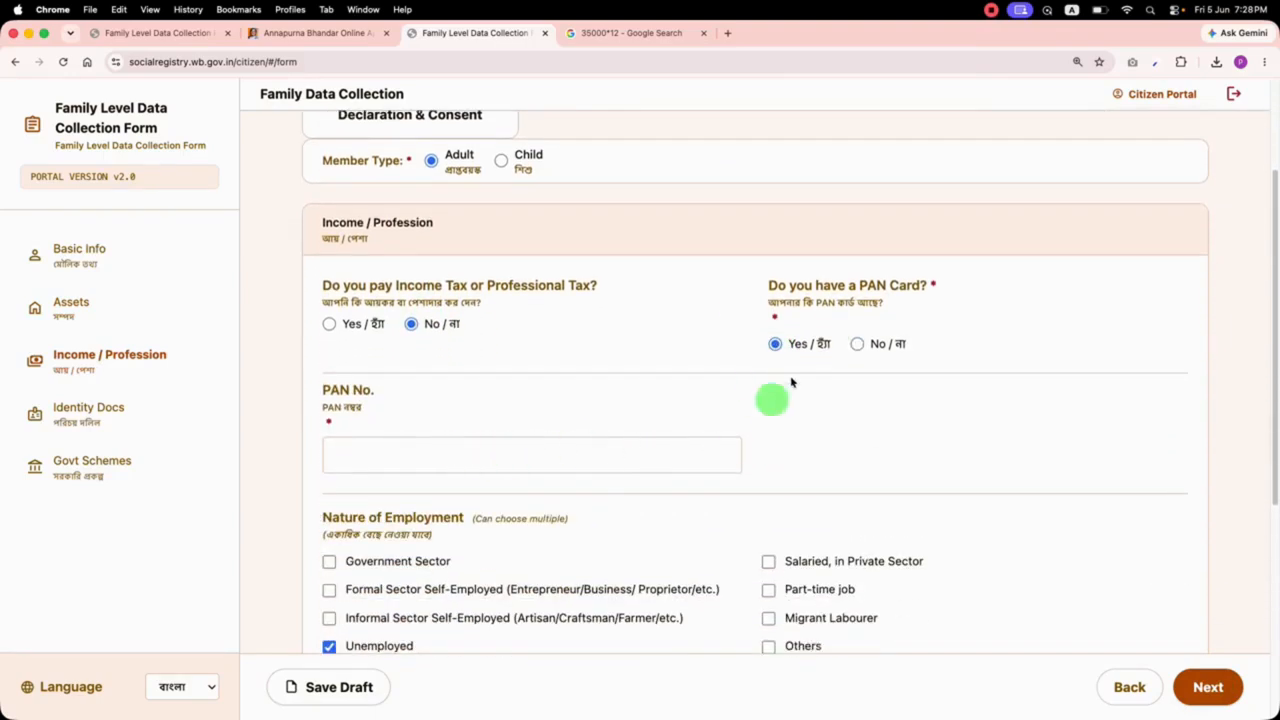
click(857, 344)
Step: Keep qualification as Lower than 10th, review the remaining questions, and continue to Identity Docs
scroll(462, 445, down, 1)
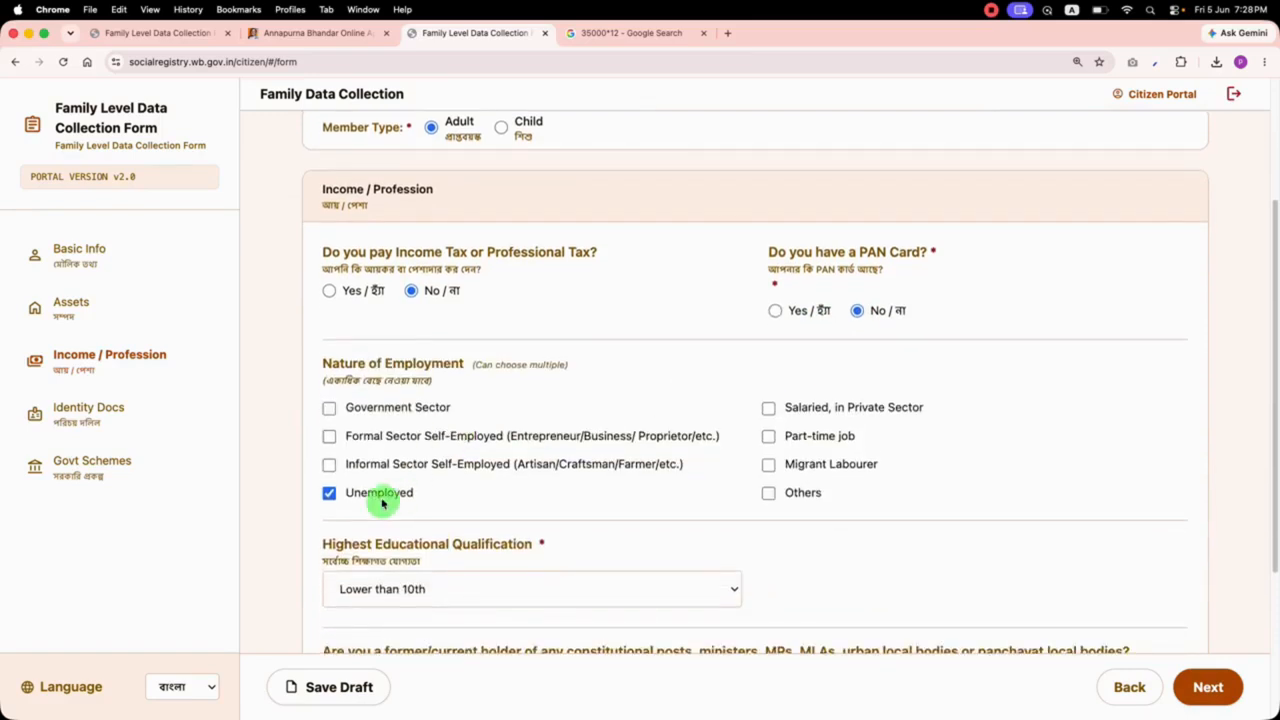
scroll(400, 478, down, 3)
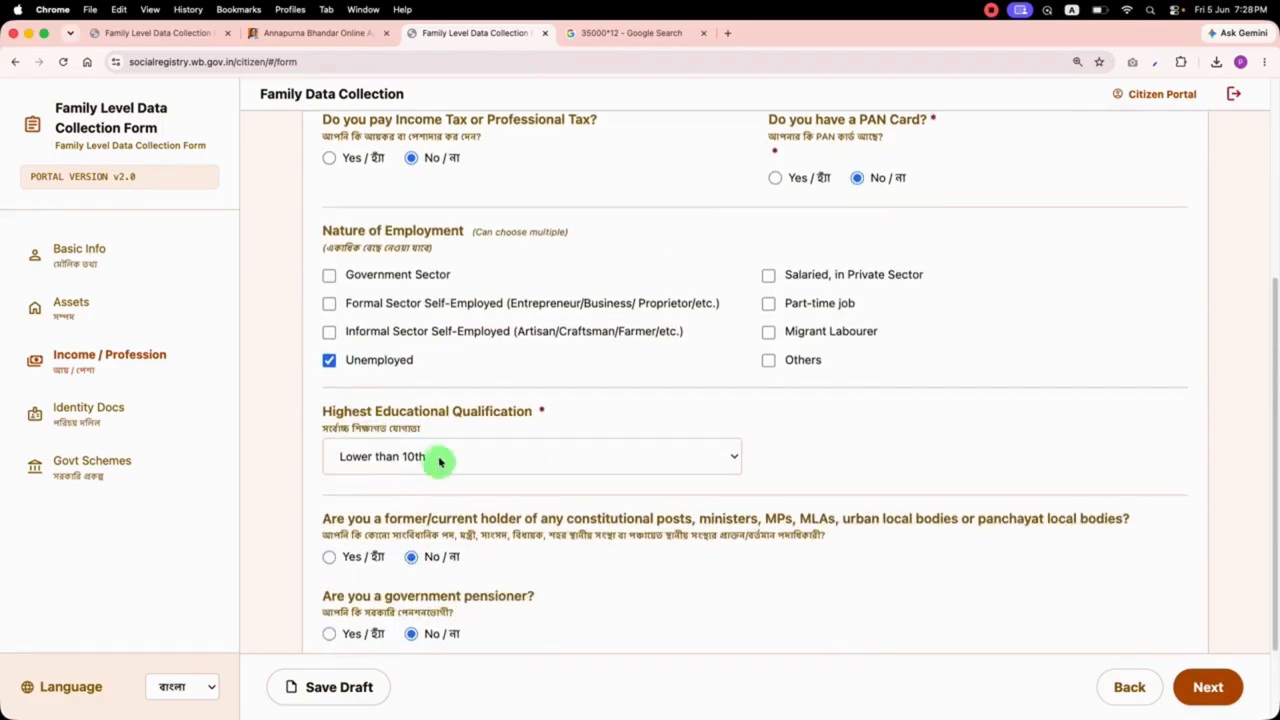
click(440, 458)
click(408, 447)
scroll(474, 477, down, 3)
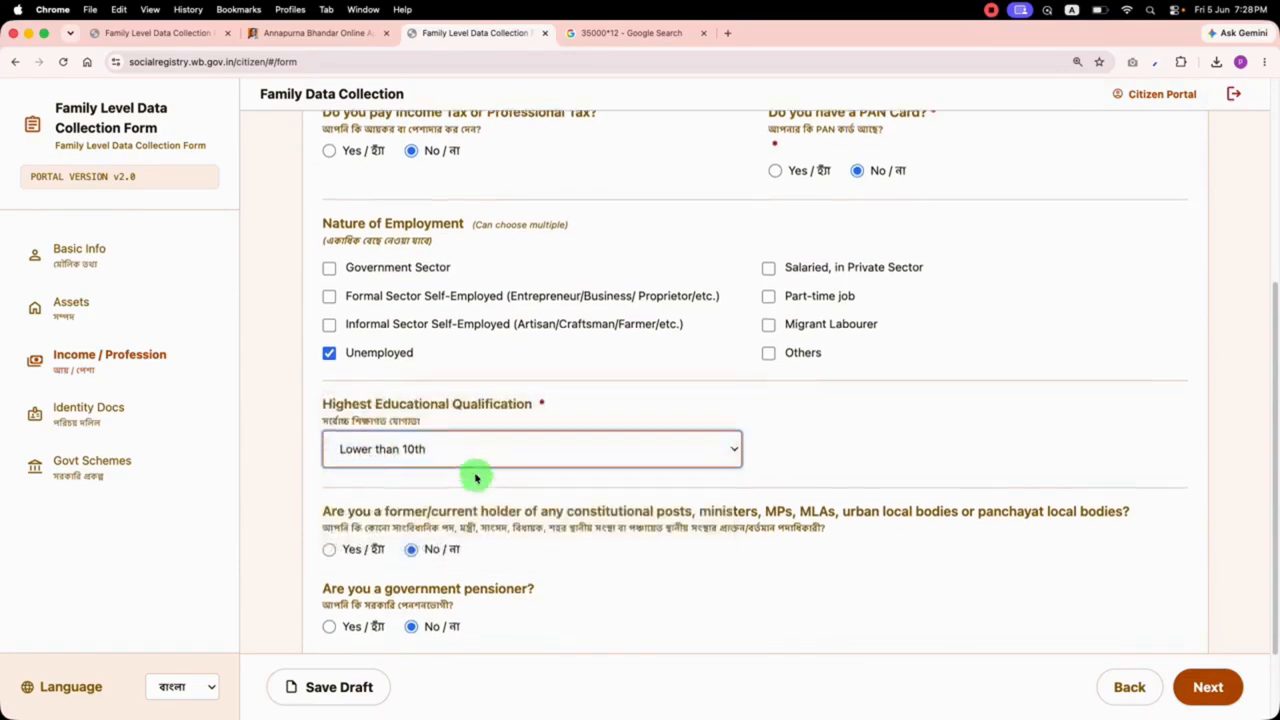
drag(368, 422, 756, 425)
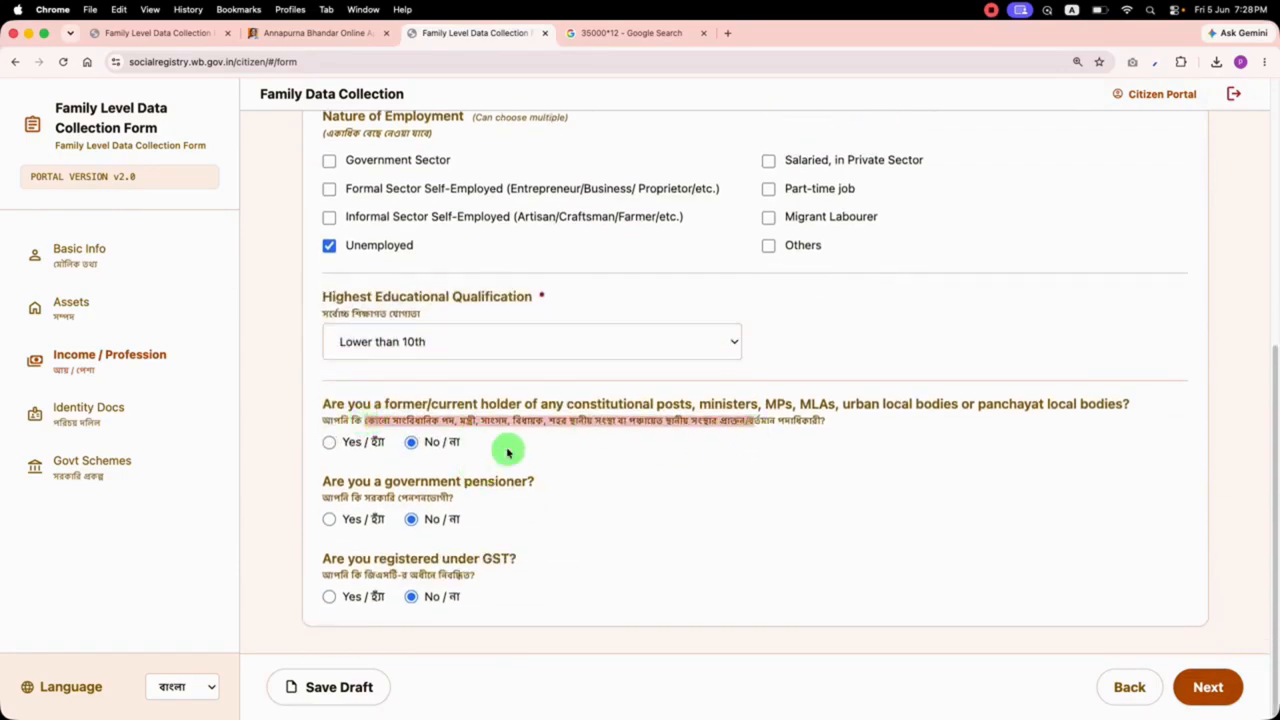
click(570, 494)
drag(385, 503, 470, 499)
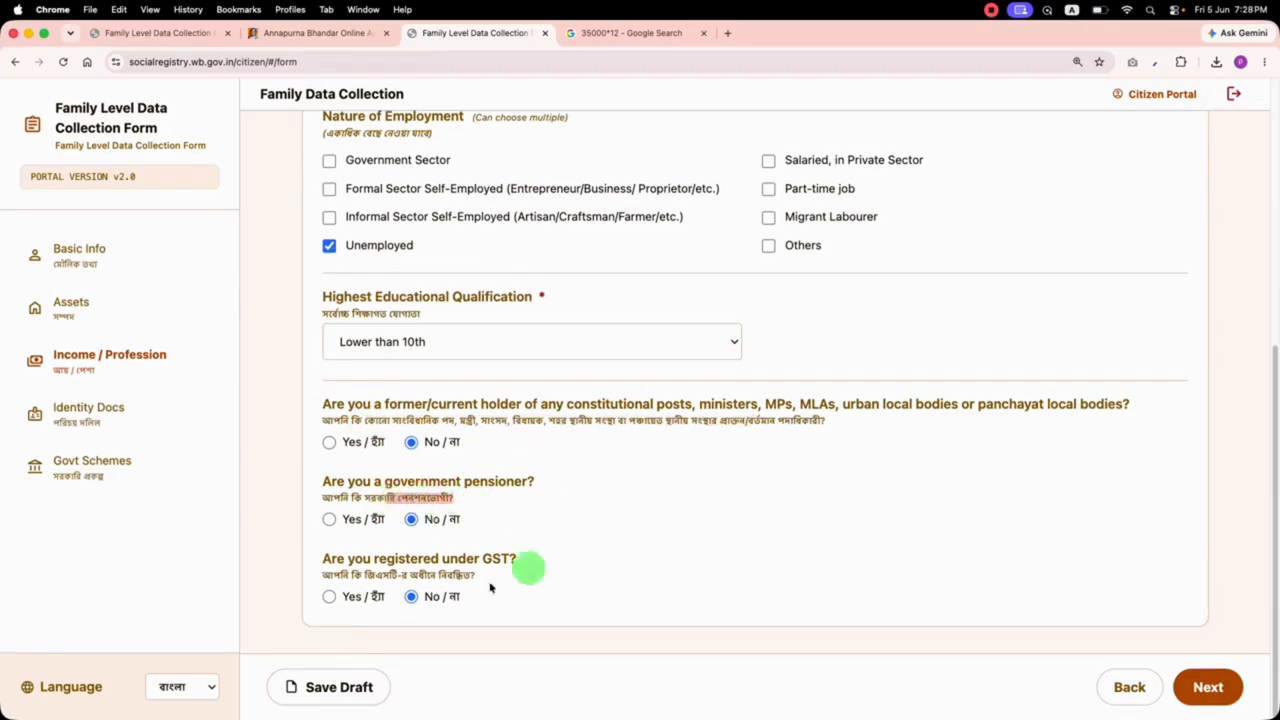
click(1205, 688)
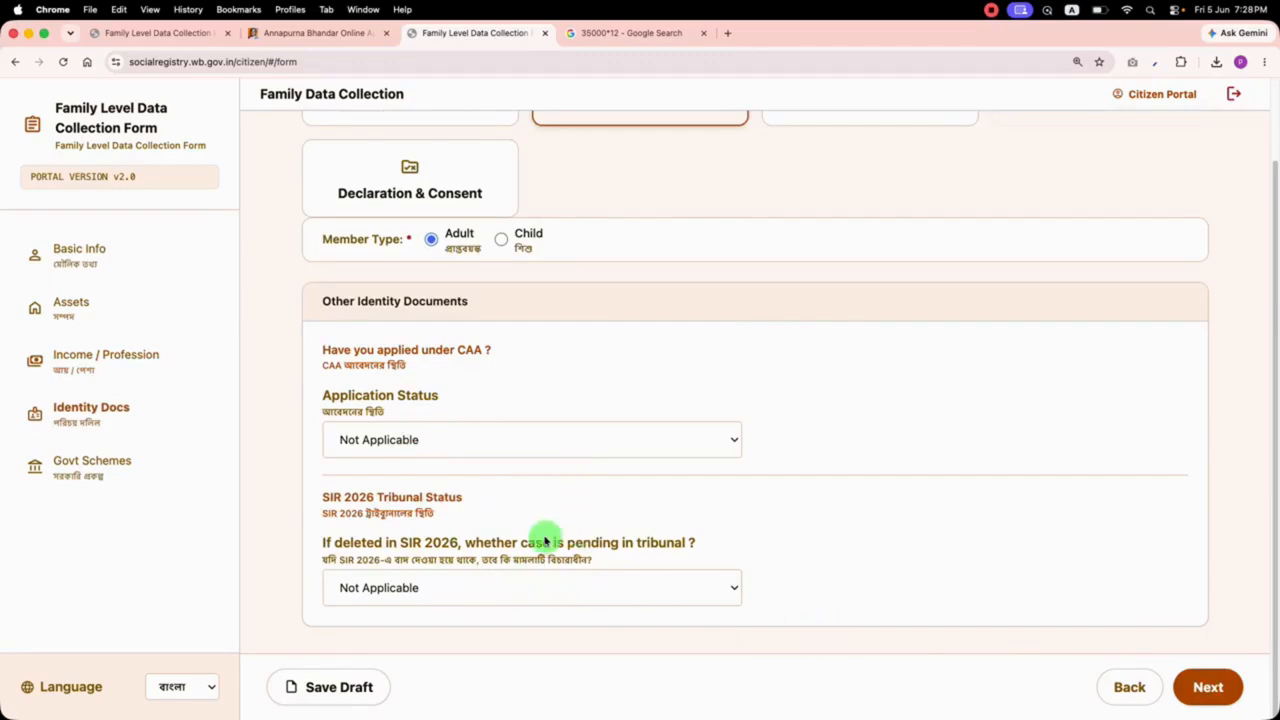
Step: Continue to Member 2's Govt Schemes step and review the 25 to 60 years age rule
click(1210, 688)
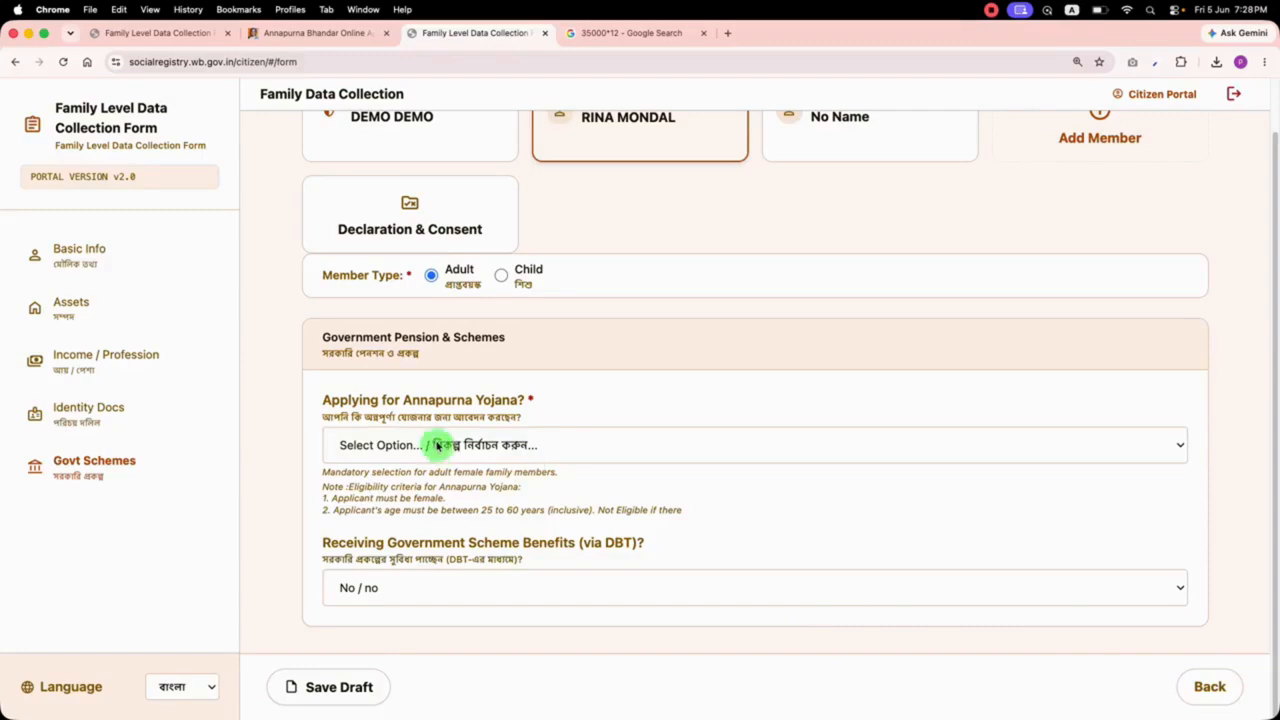
scroll(484, 430, up, 2)
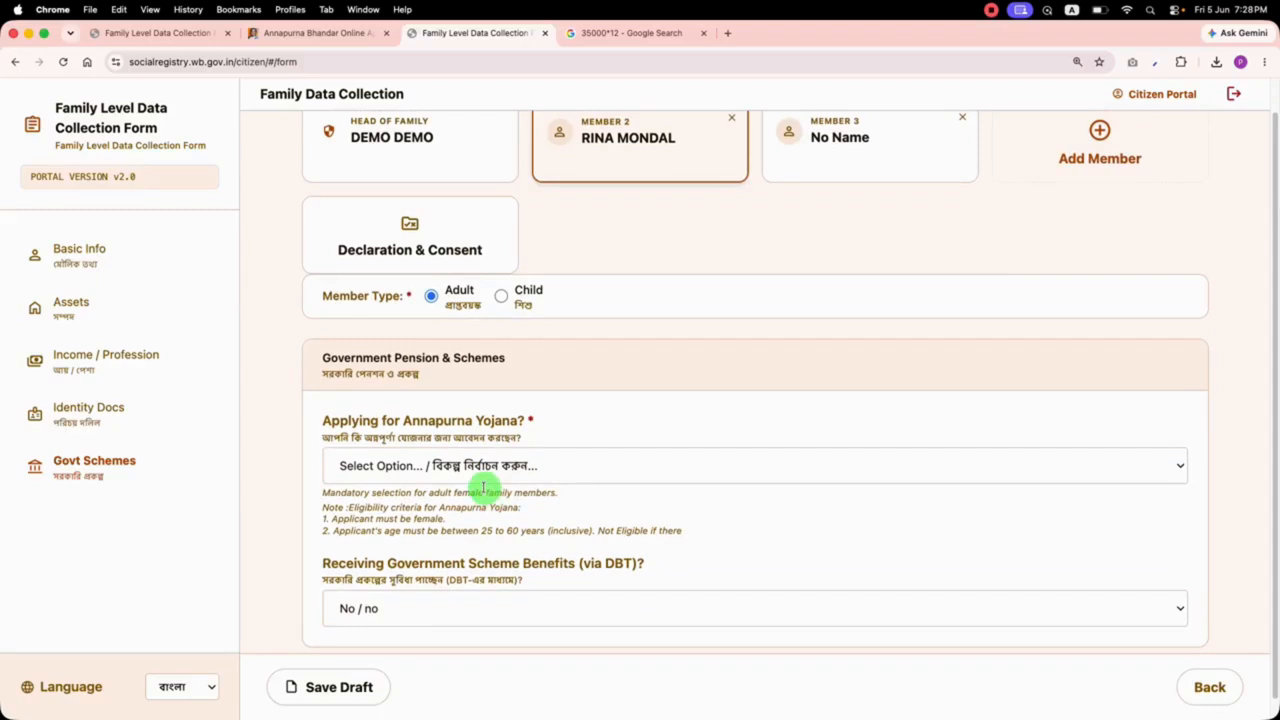
drag(482, 530, 553, 528)
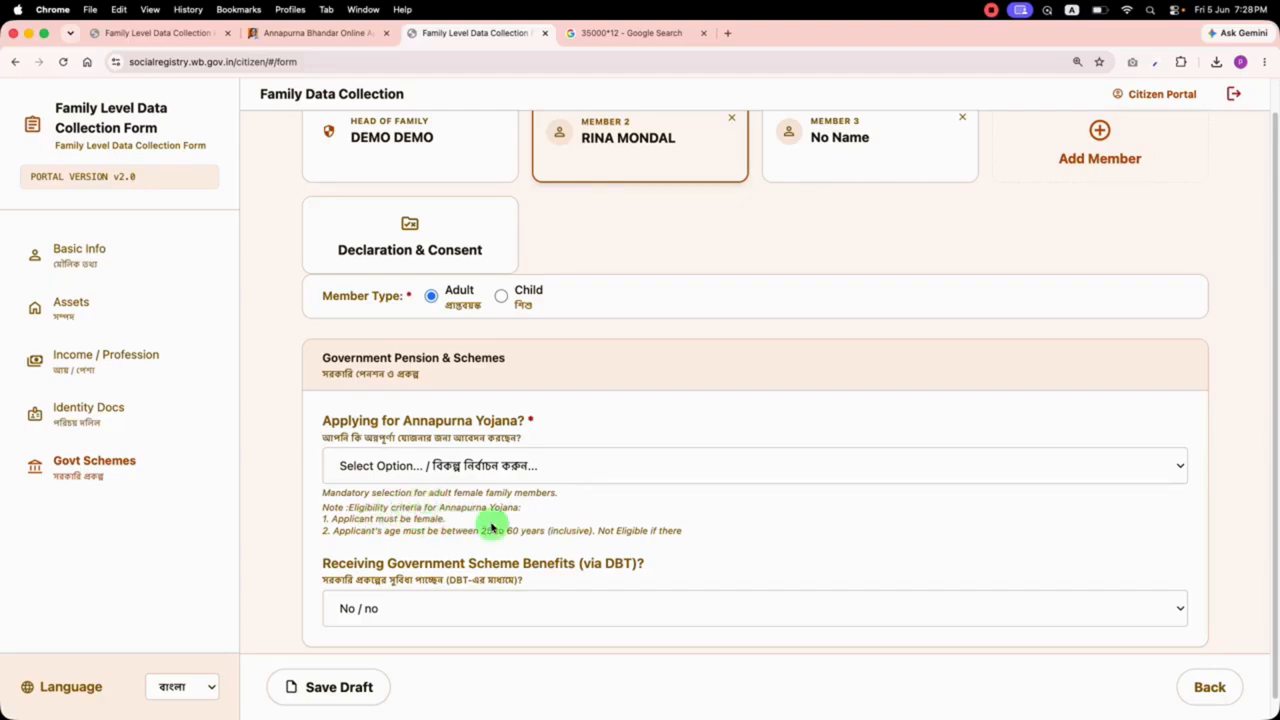
scroll(491, 522, up, 1)
scroll(484, 455, up, 2)
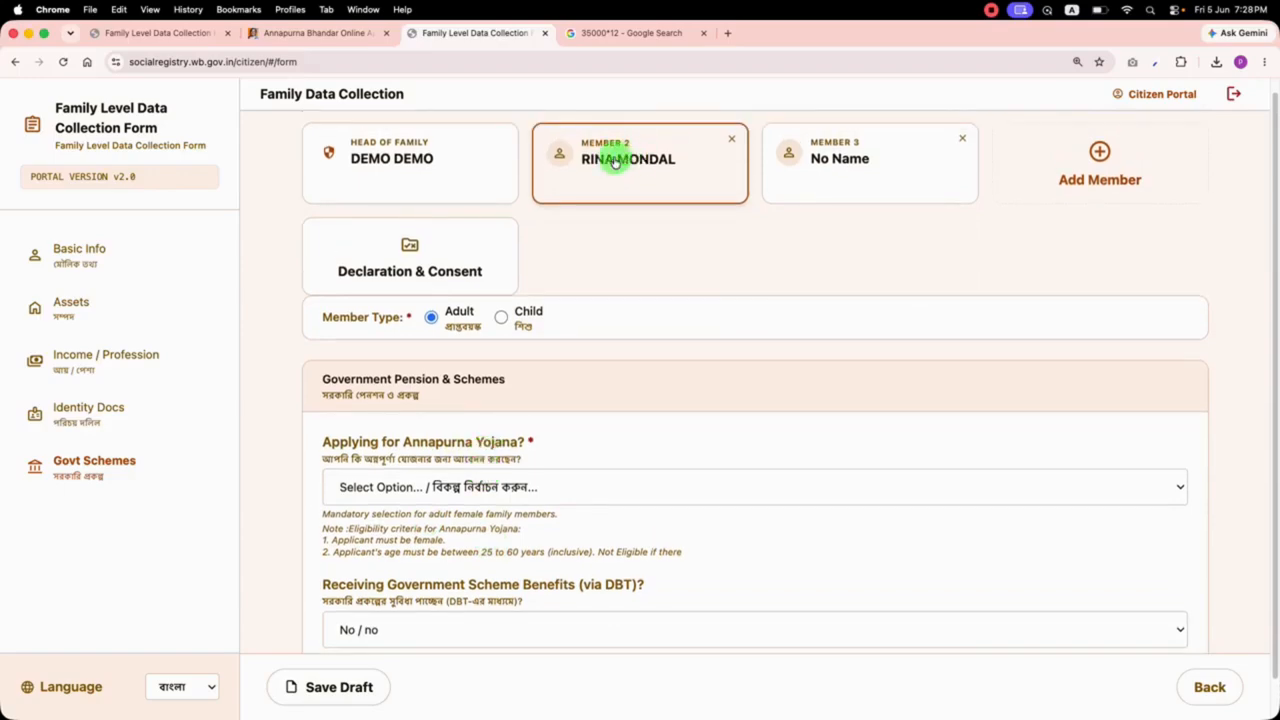
scroll(549, 466, down, 1)
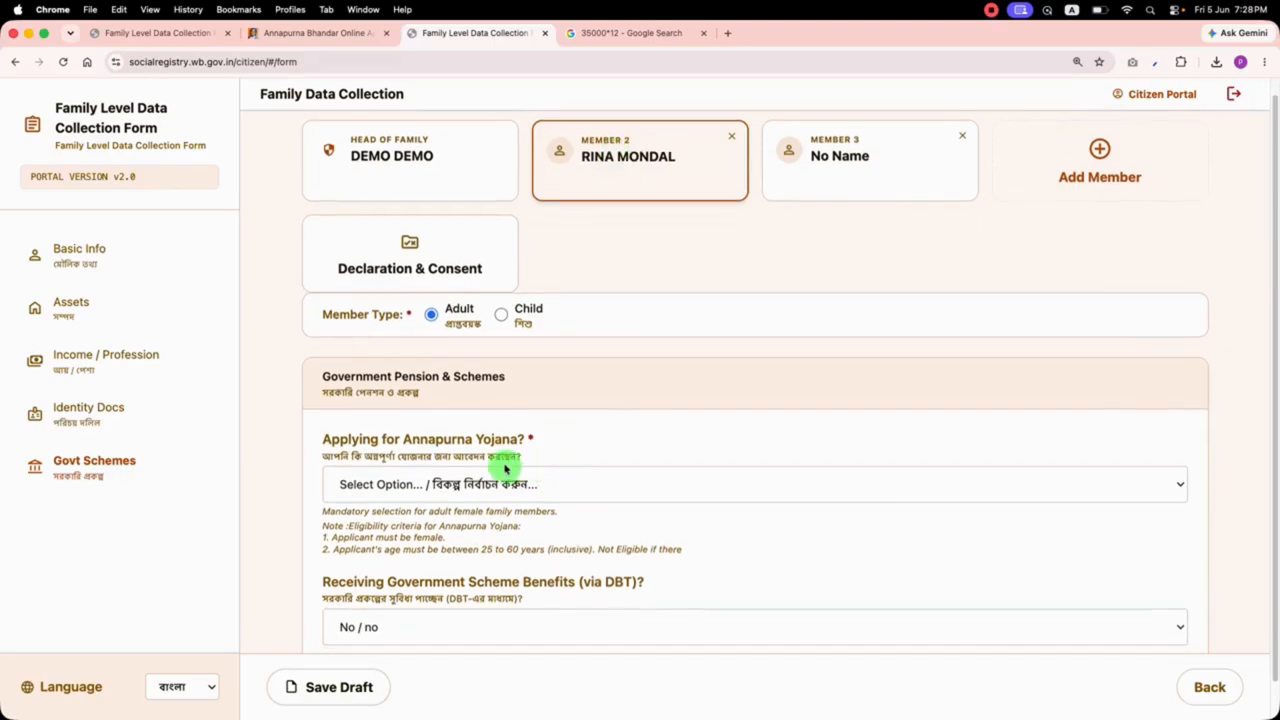
Step: Answer 'Yes, I am applying' for Annapurna Yojana and Yes to receiving DBT scheme benefits
click(486, 483)
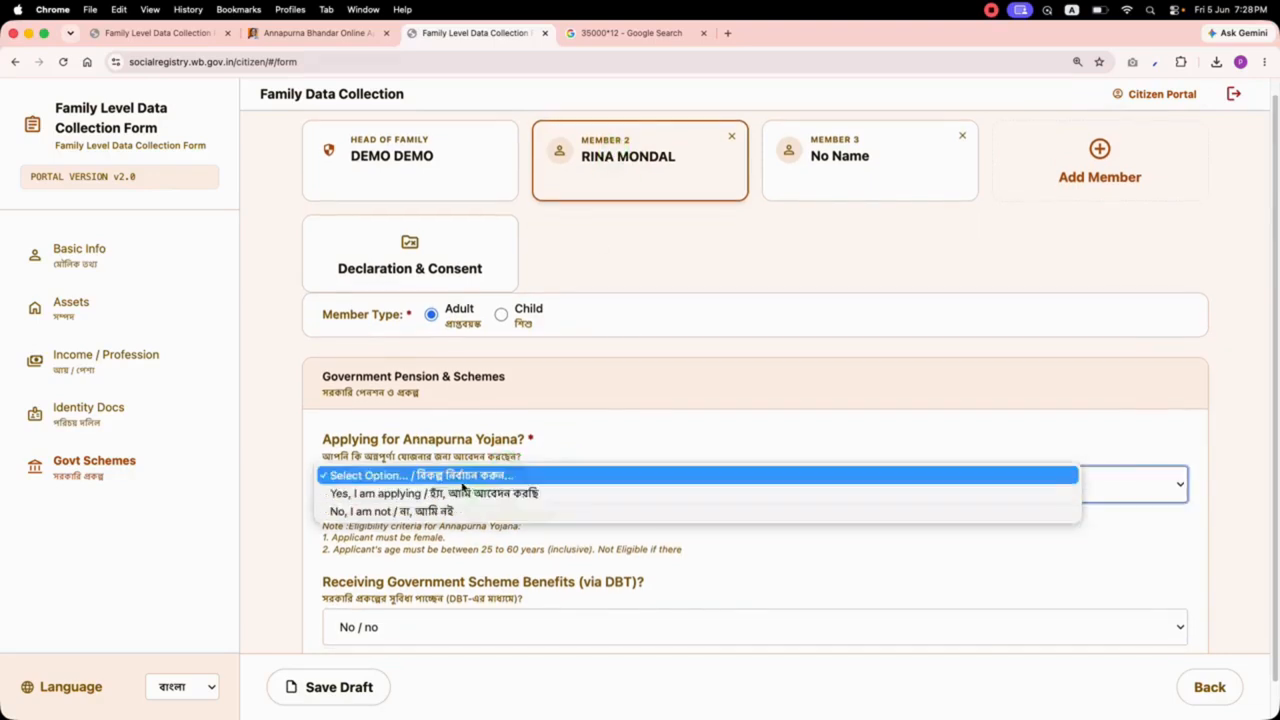
click(426, 494)
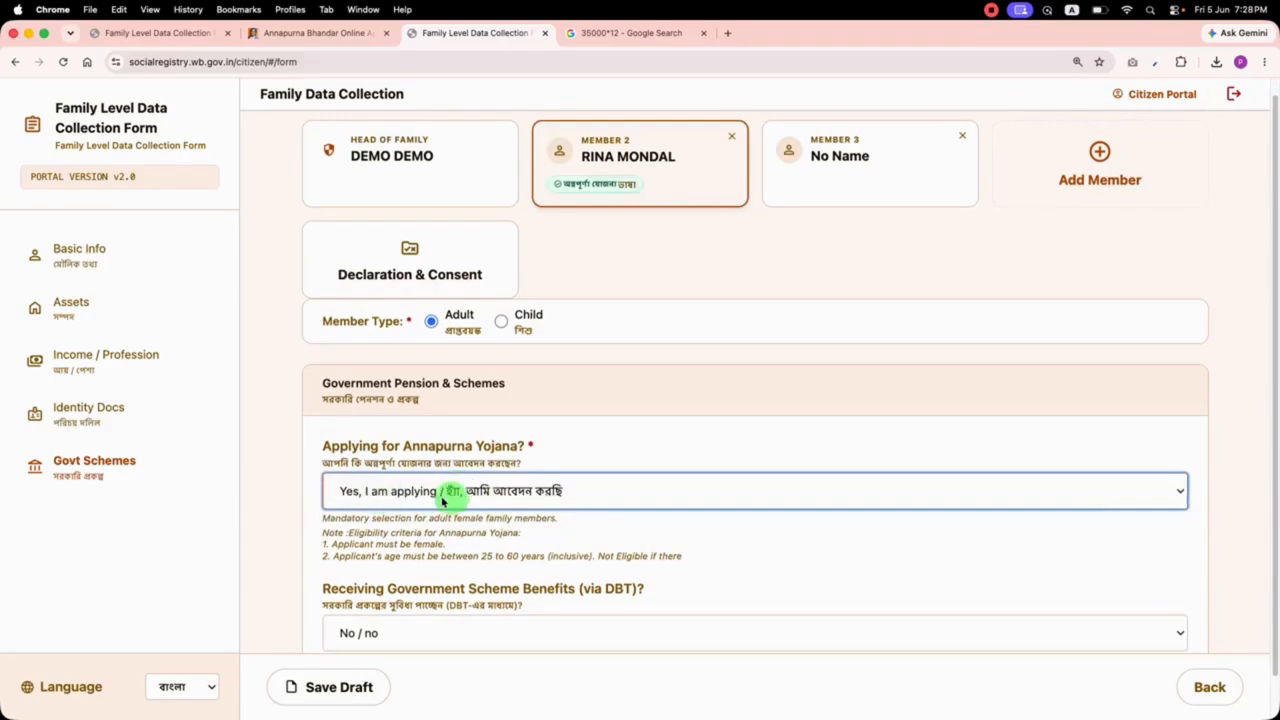
drag(340, 449, 485, 449)
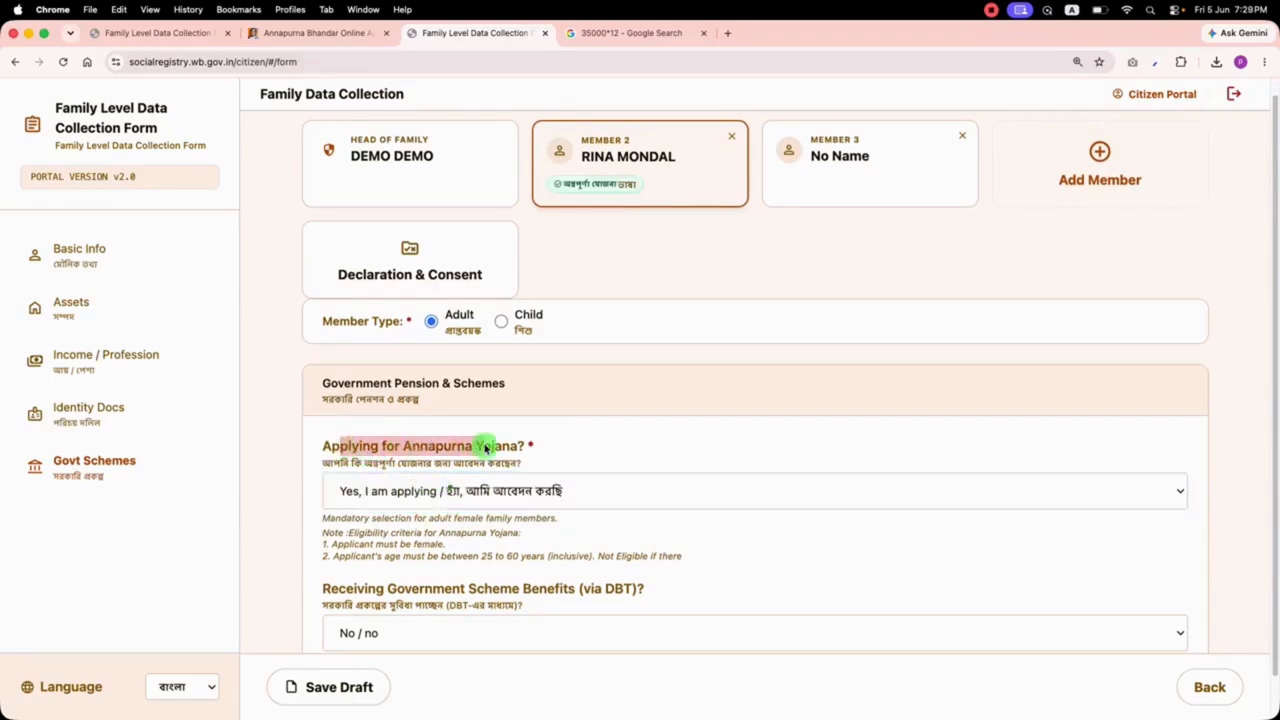
scroll(533, 468, down, 1)
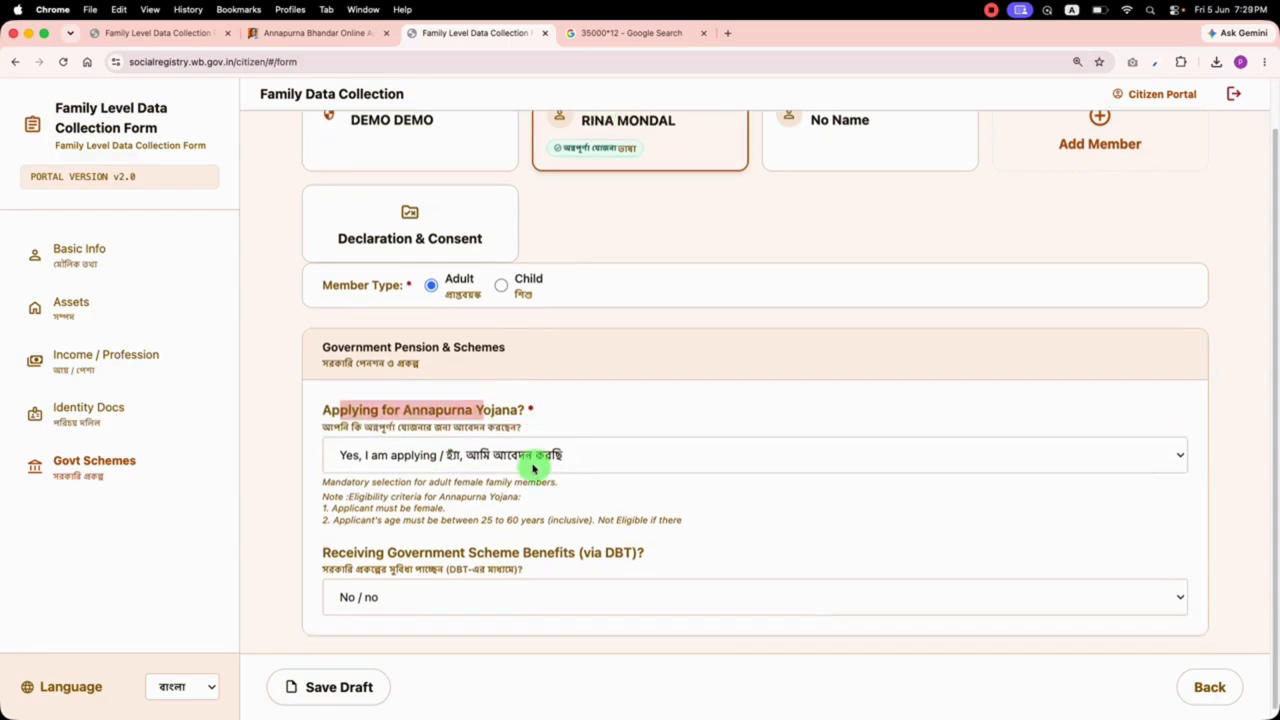
click(517, 531)
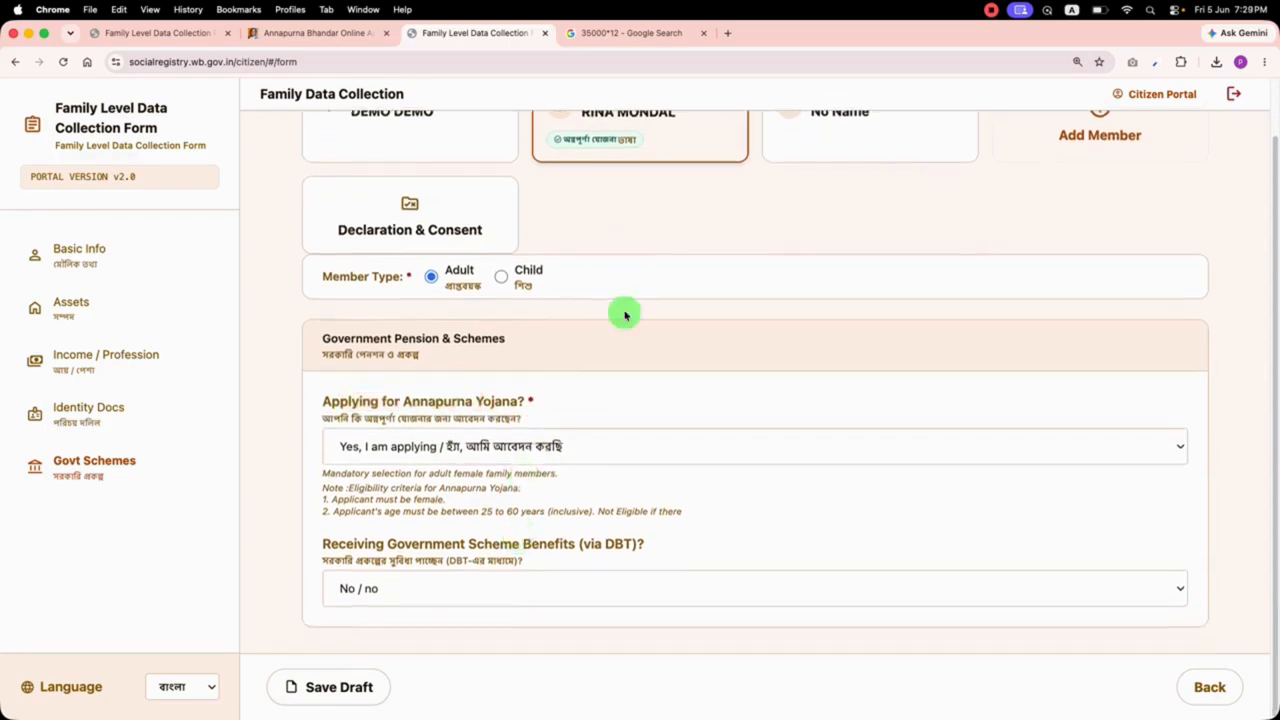
scroll(625, 305, up, 1)
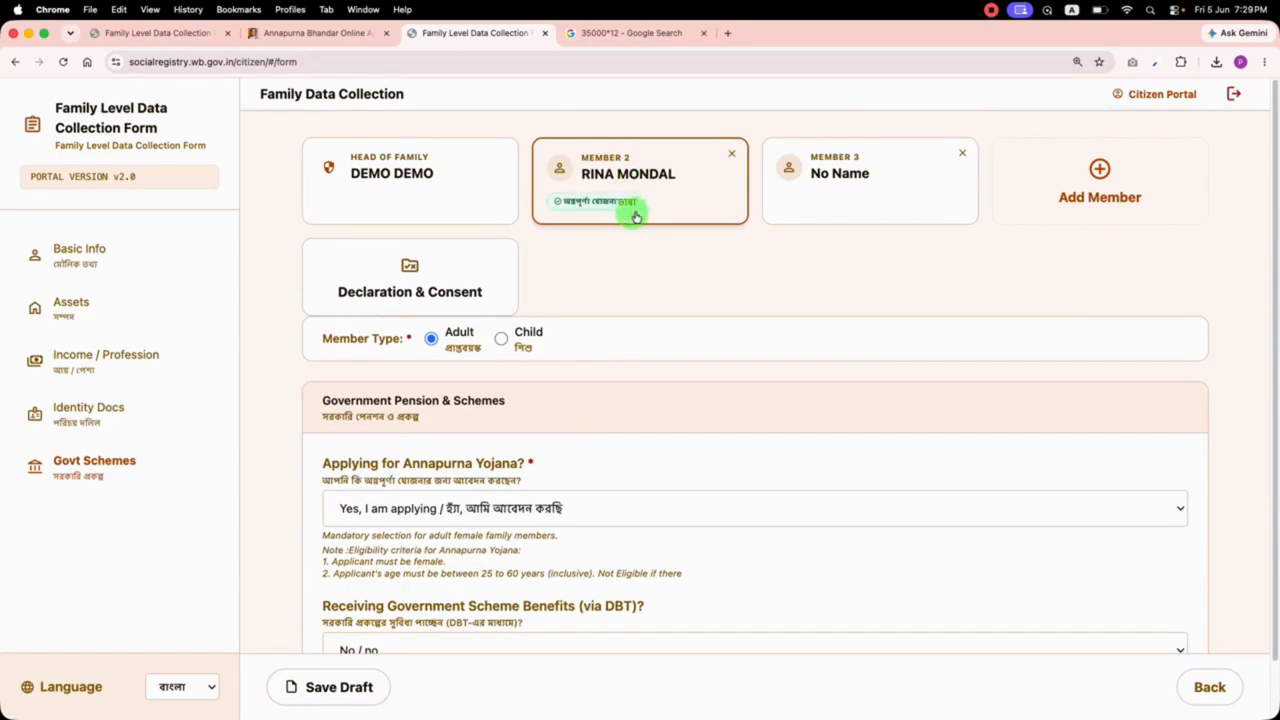
scroll(620, 309, down, 1)
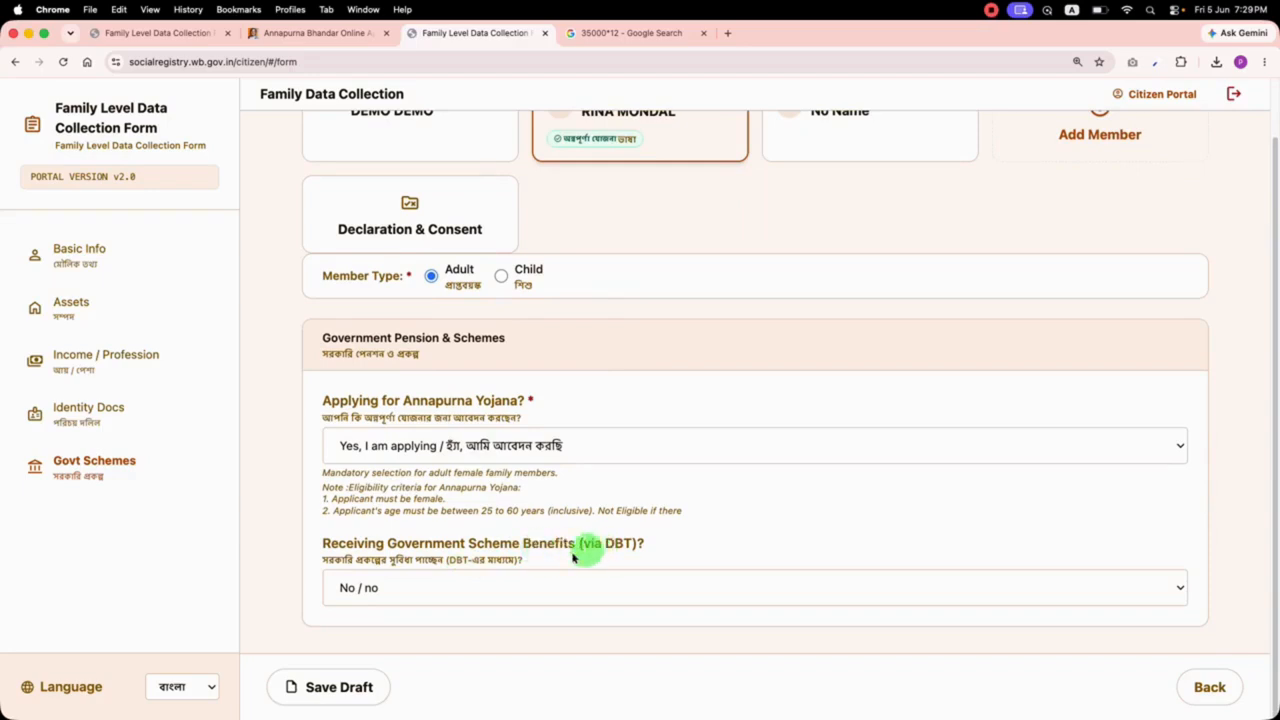
click(524, 588)
click(417, 595)
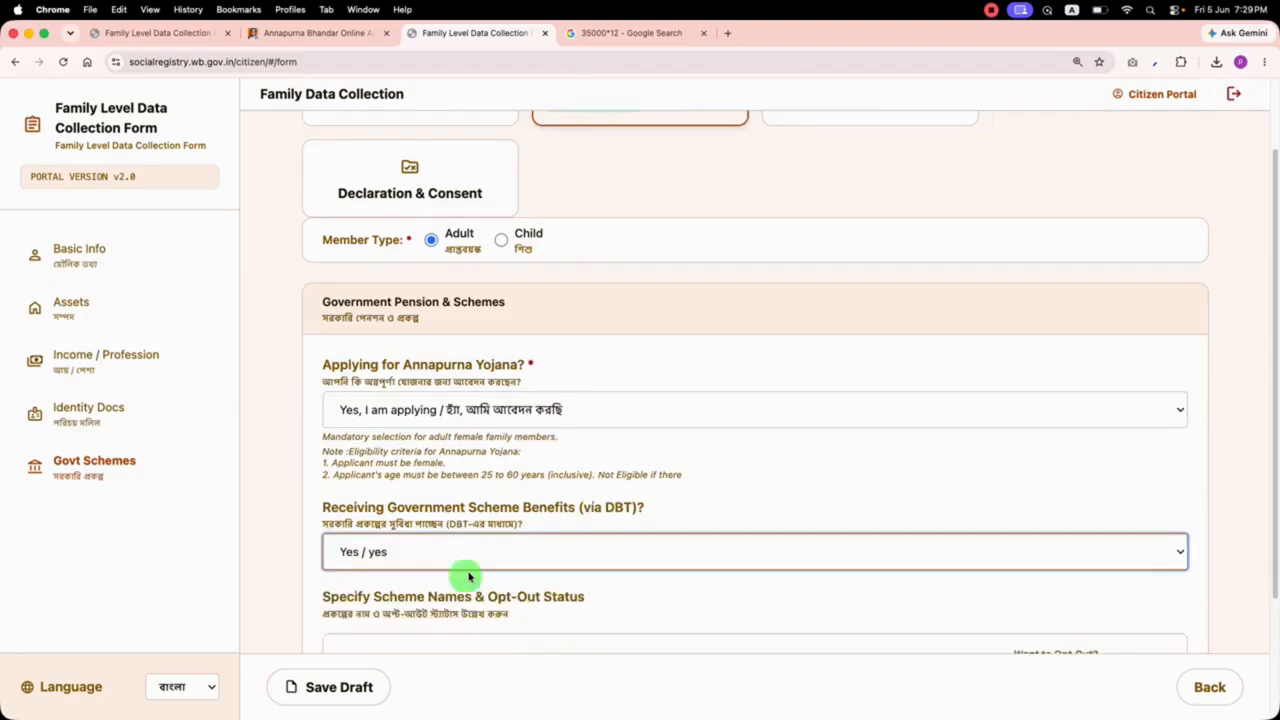
scroll(468, 577, down, 3)
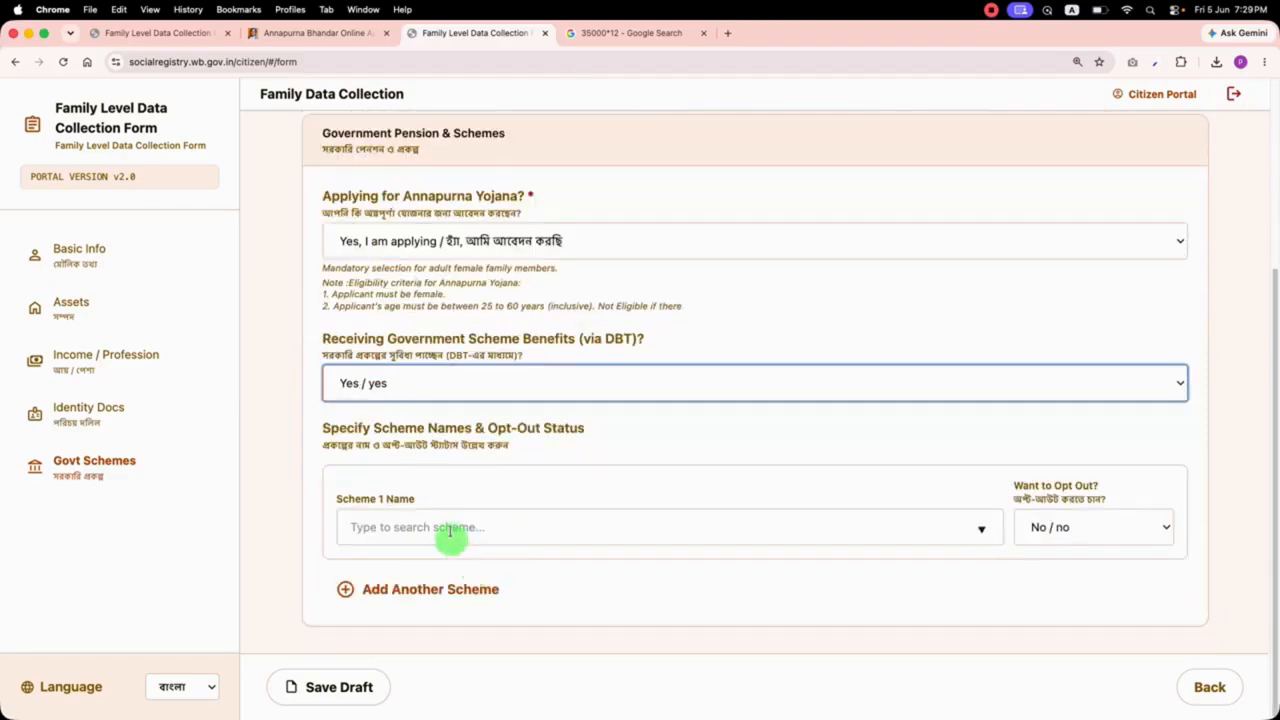
Step: Set Scheme 1 to Lakshmir Bhandar with opt-out answered Yes
click(977, 533)
click(506, 528)
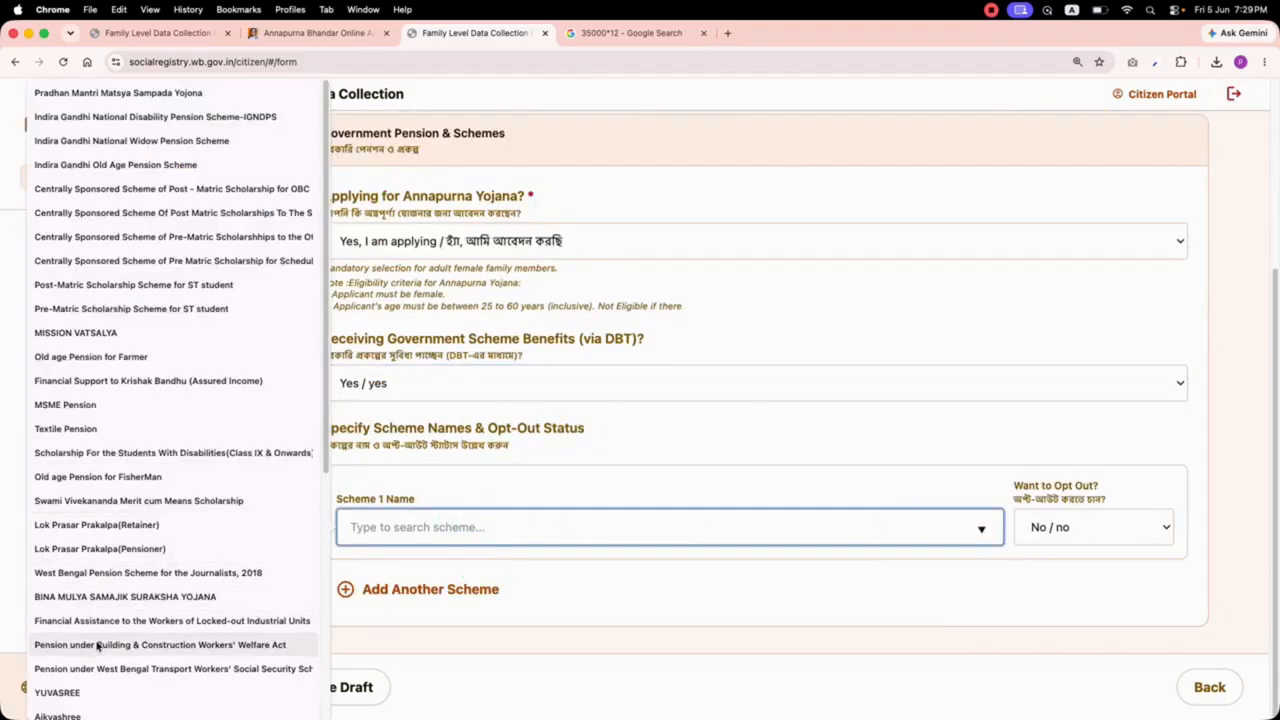
click(400, 527)
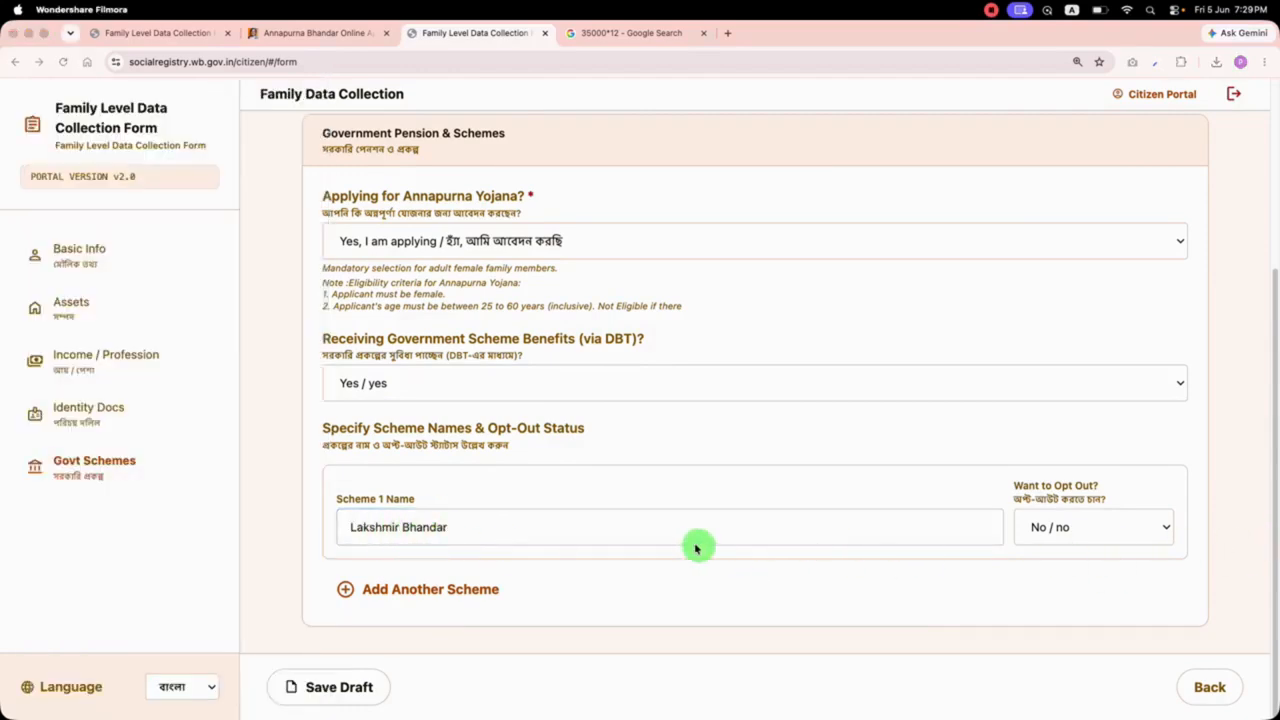
click(1062, 530)
click(1062, 530)
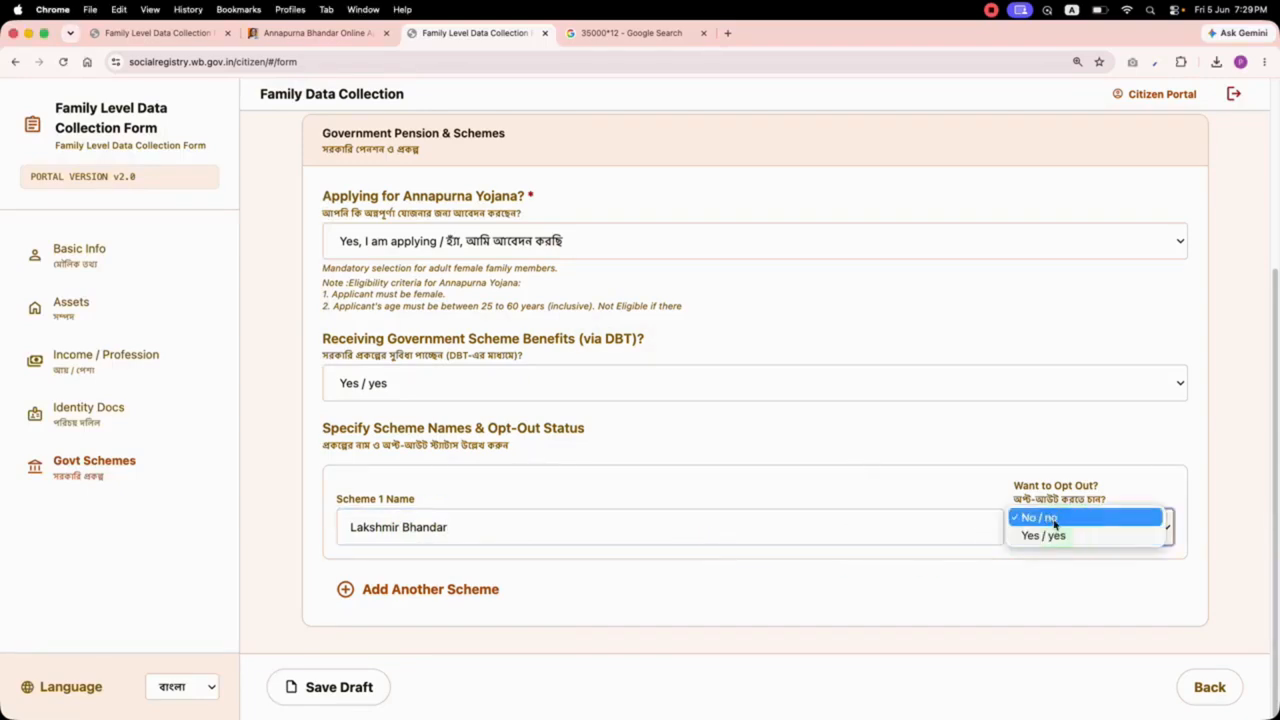
click(1056, 535)
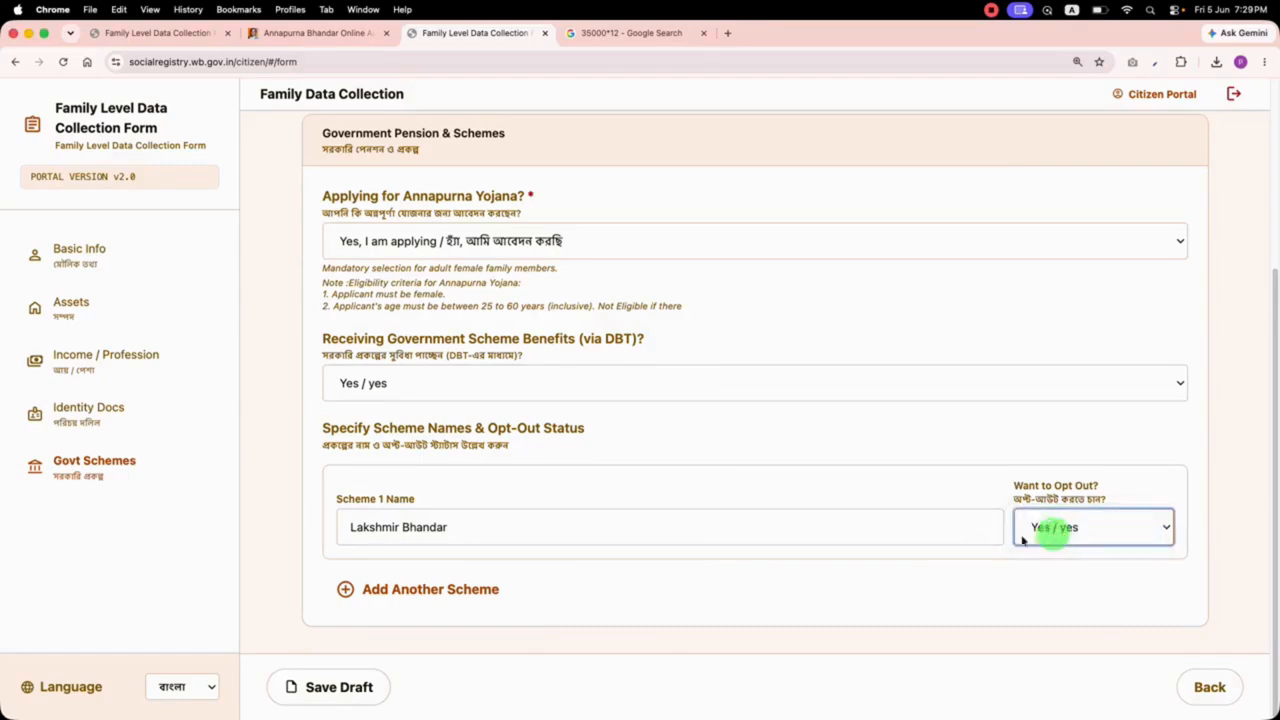
click(1042, 530)
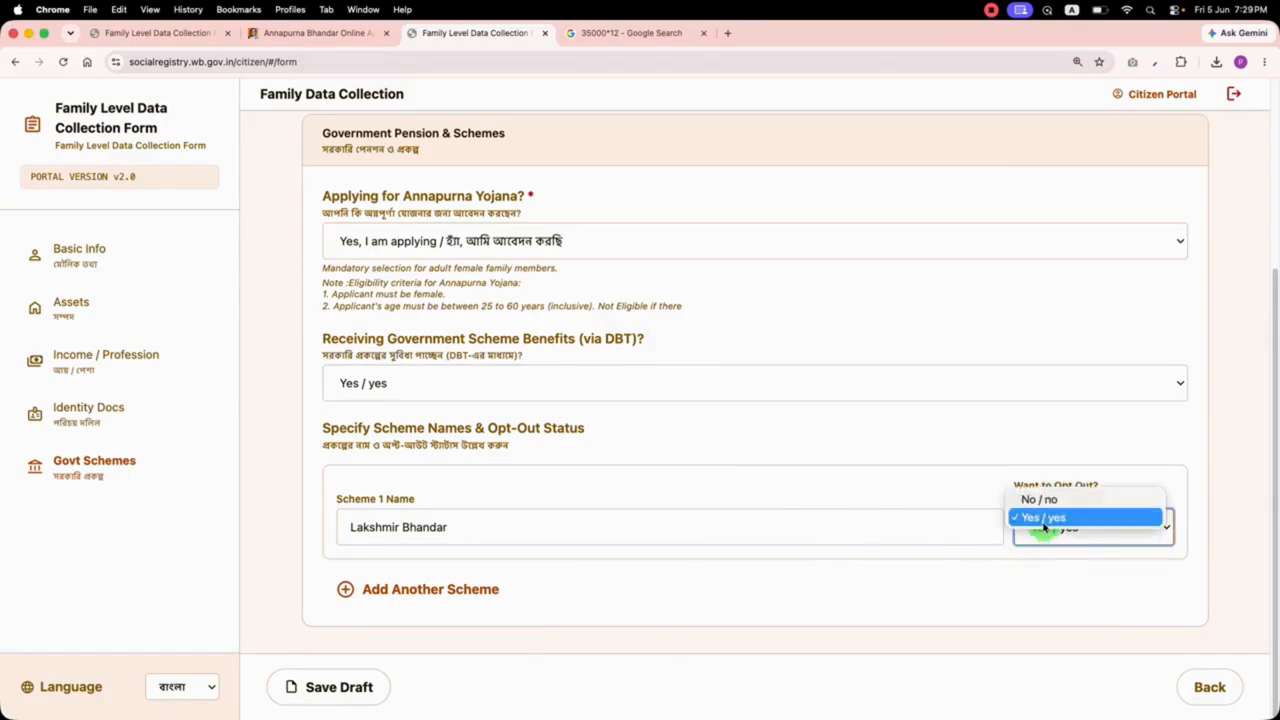
click(1044, 518)
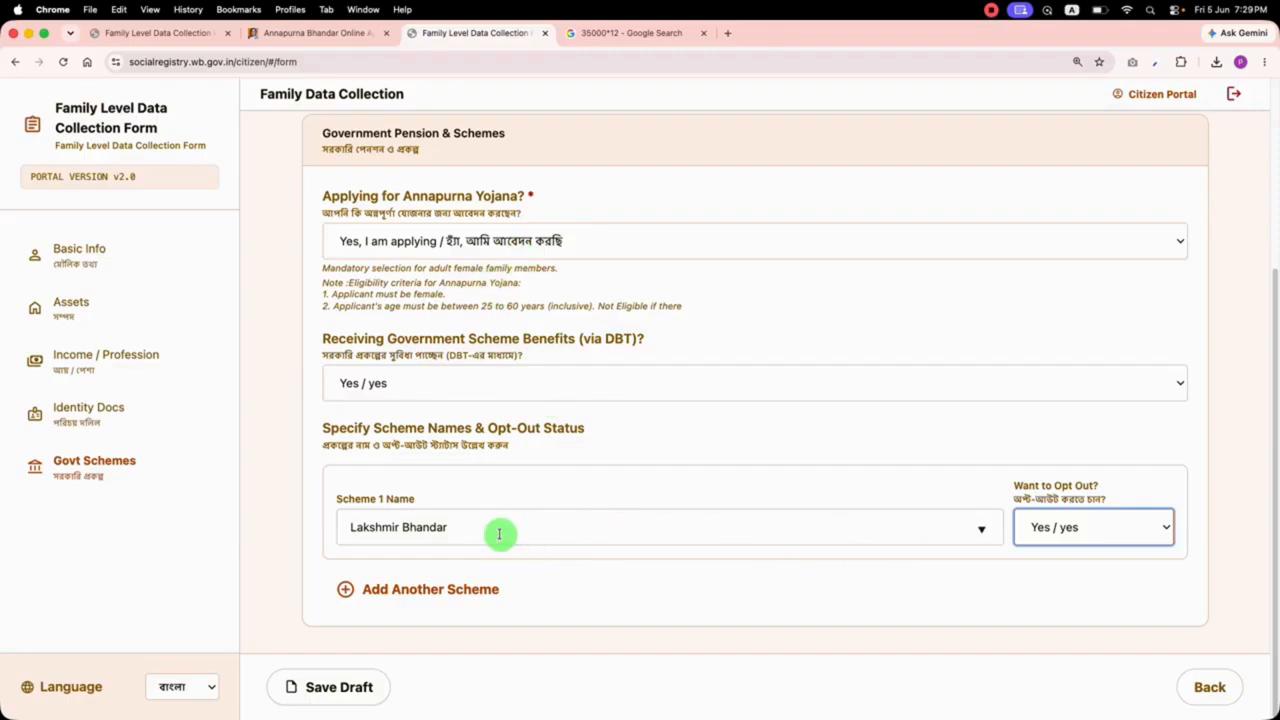
Step: Save the form as a draft
scroll(499, 533, up, 3)
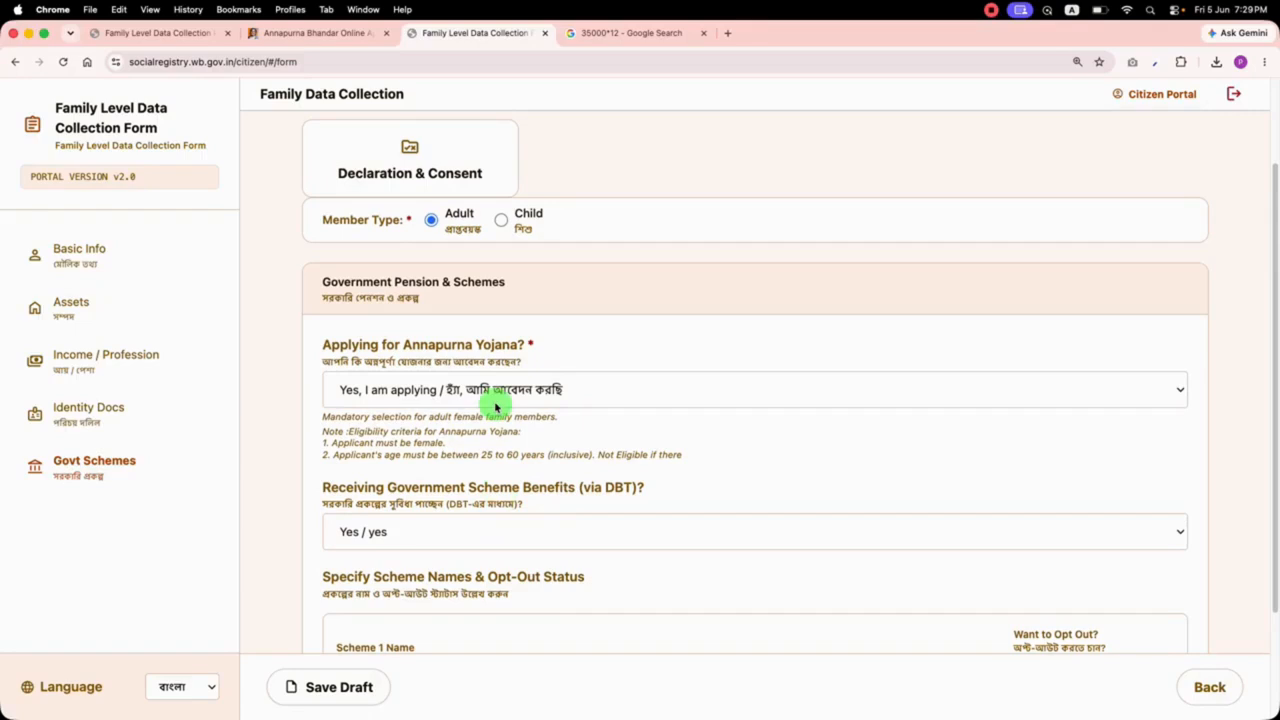
scroll(499, 428, down, 3)
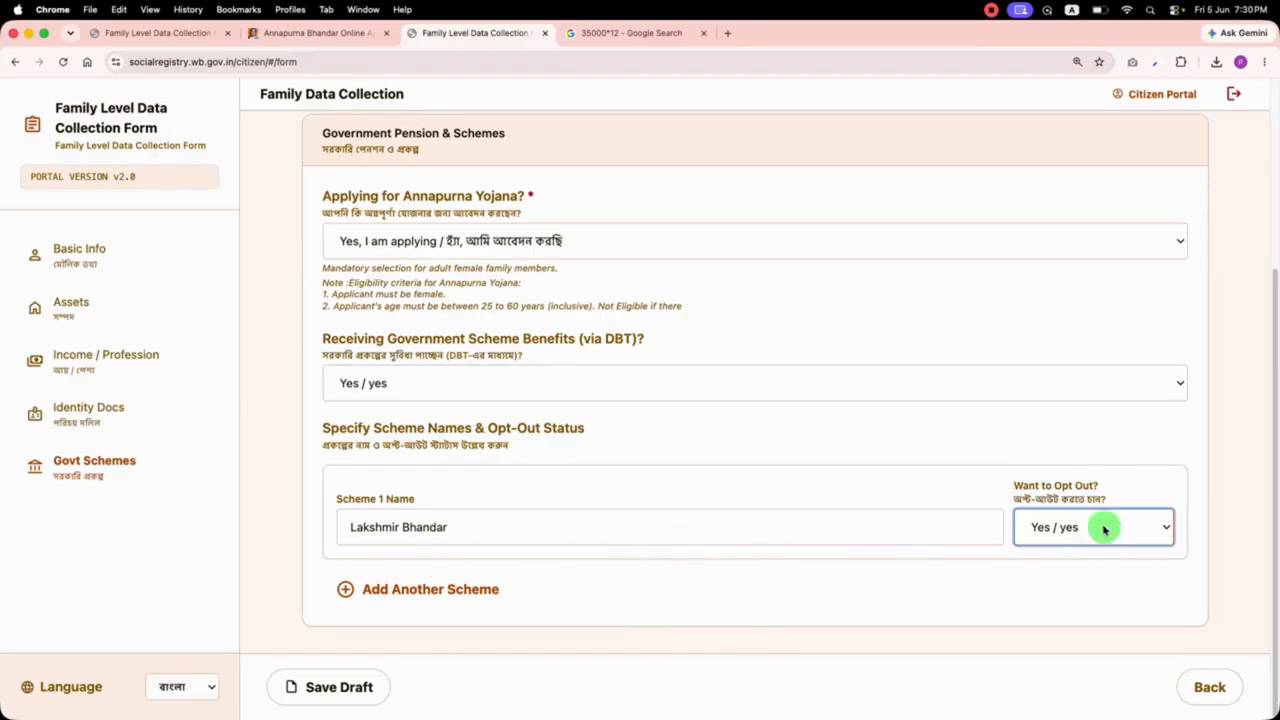
scroll(977, 566, up, 5)
click(1210, 688)
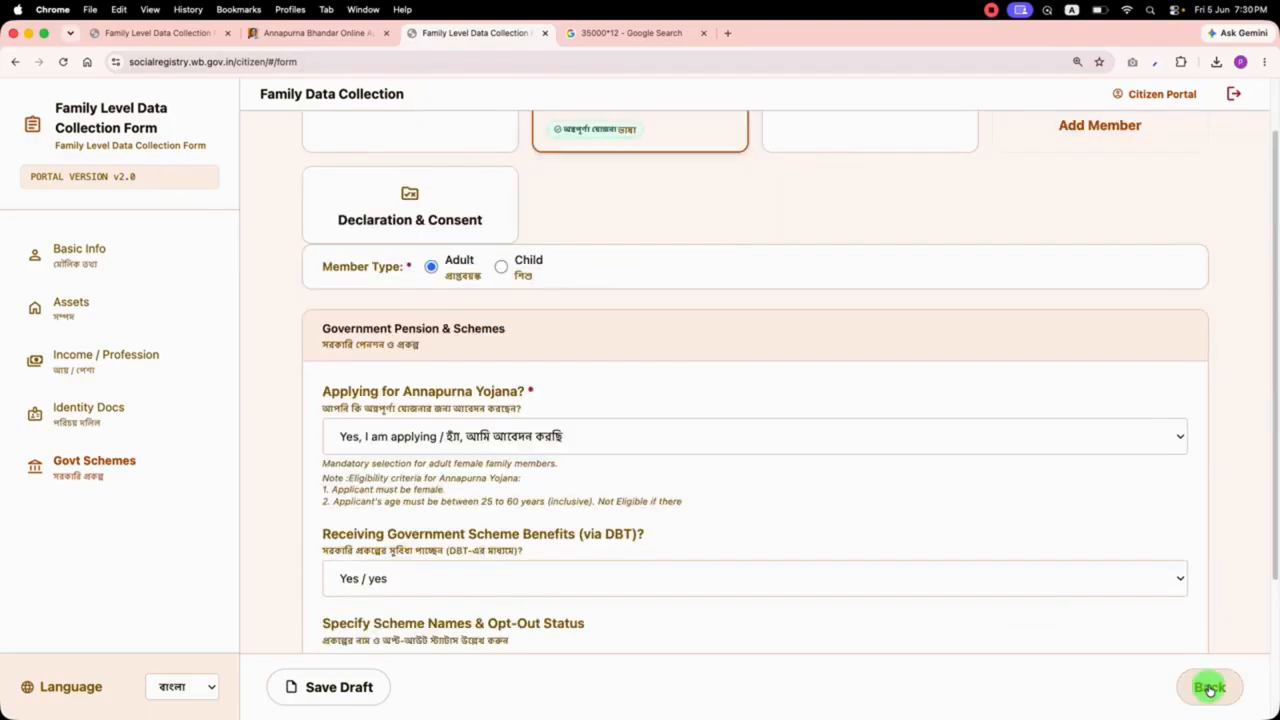
click(363, 688)
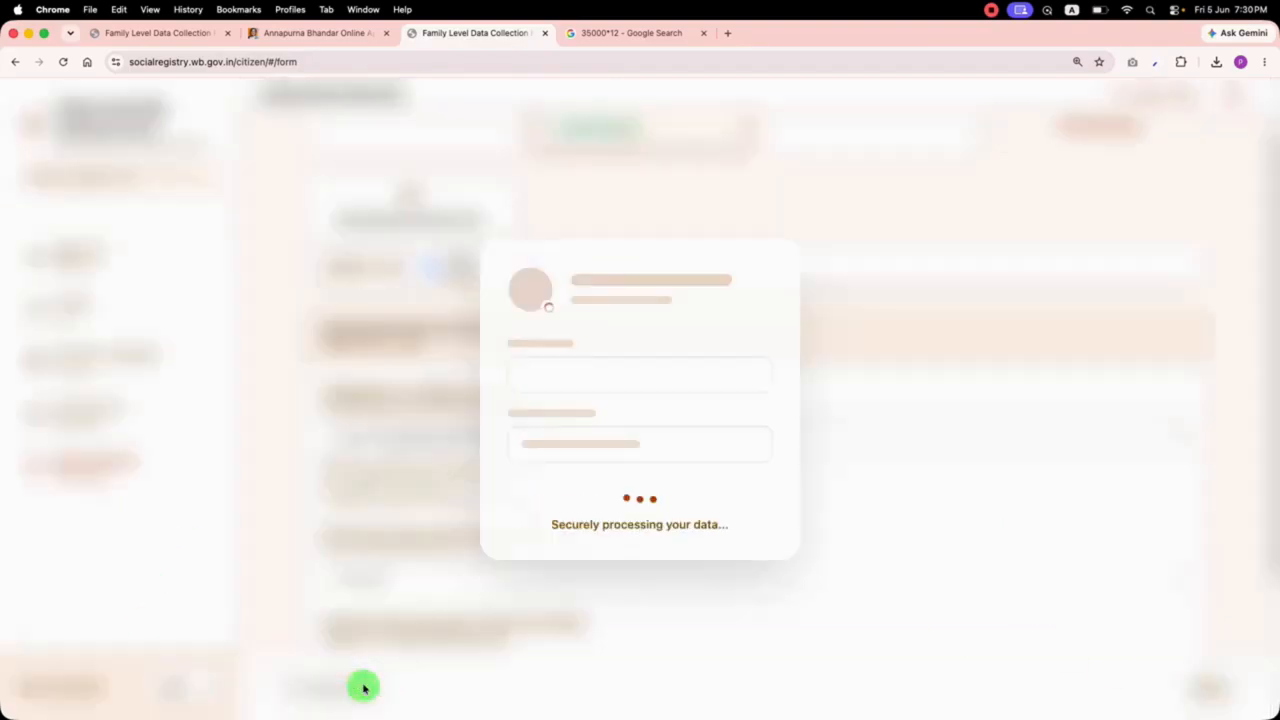
scroll(534, 478, up, 2)
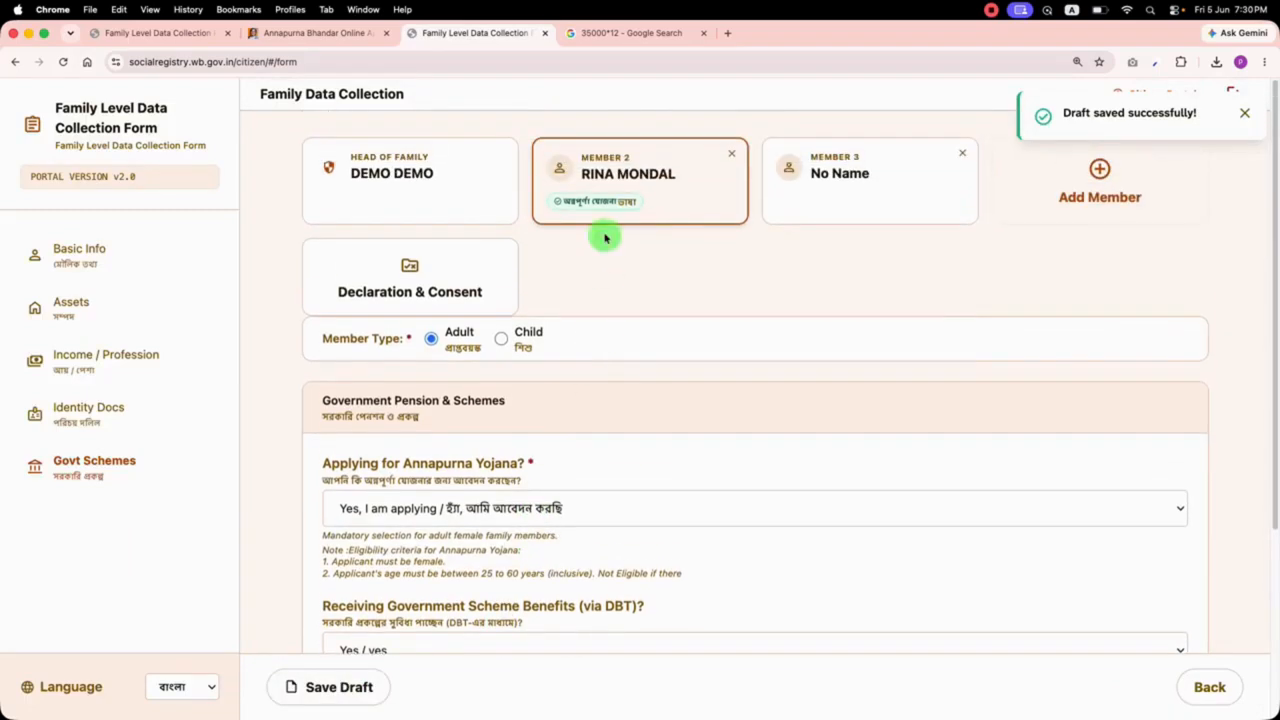
Step: Open Member 3, enter the member's name and set the relation to Daughter
click(873, 188)
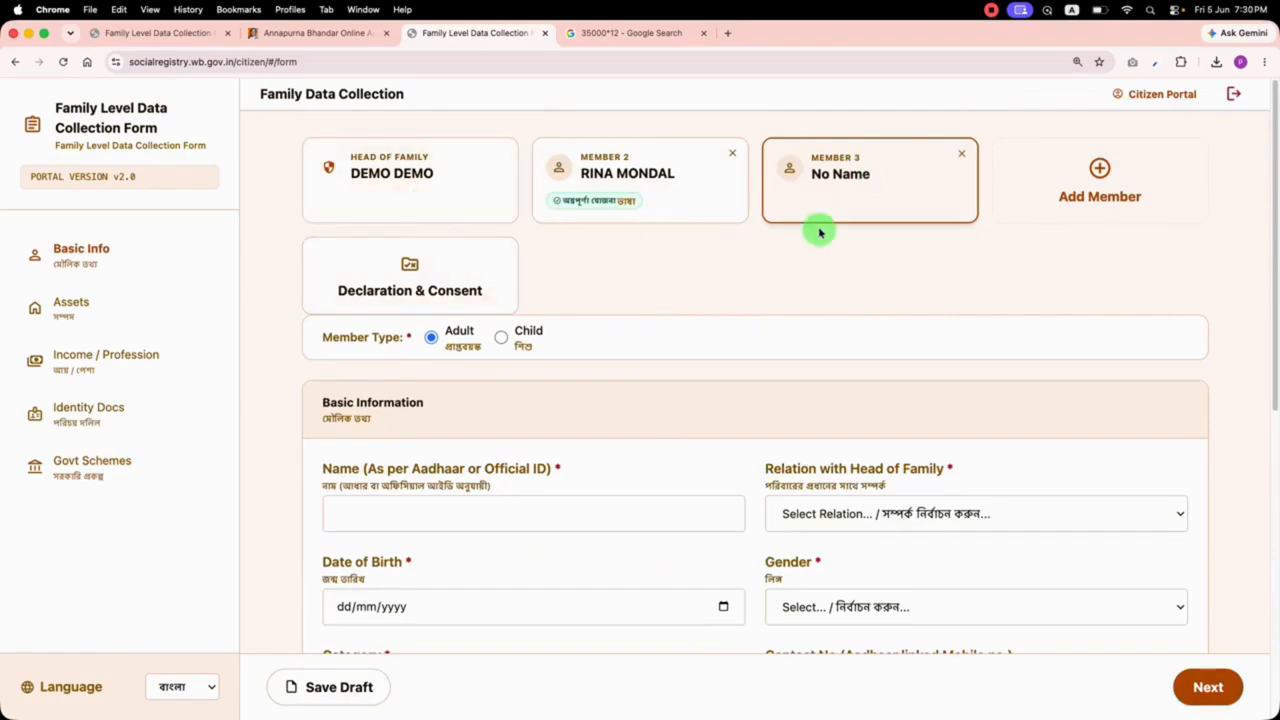
scroll(523, 457, down, 1)
click(494, 477)
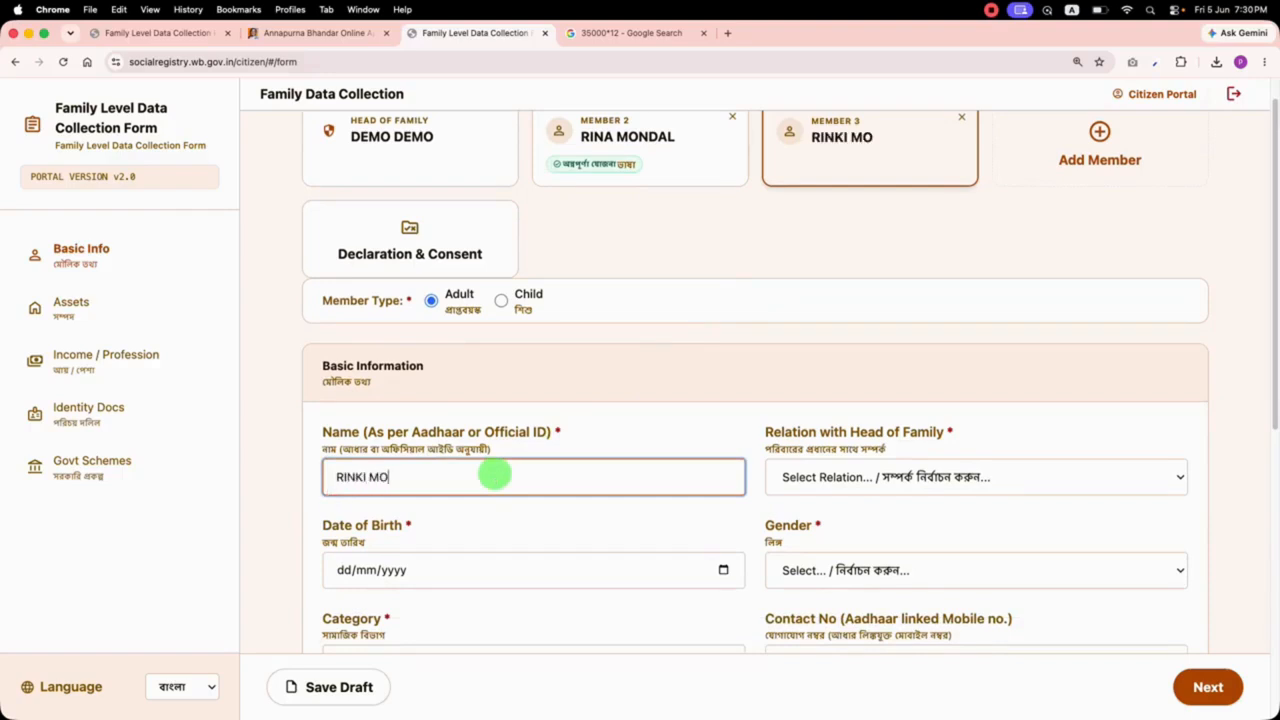
scroll(494, 477, down, 1)
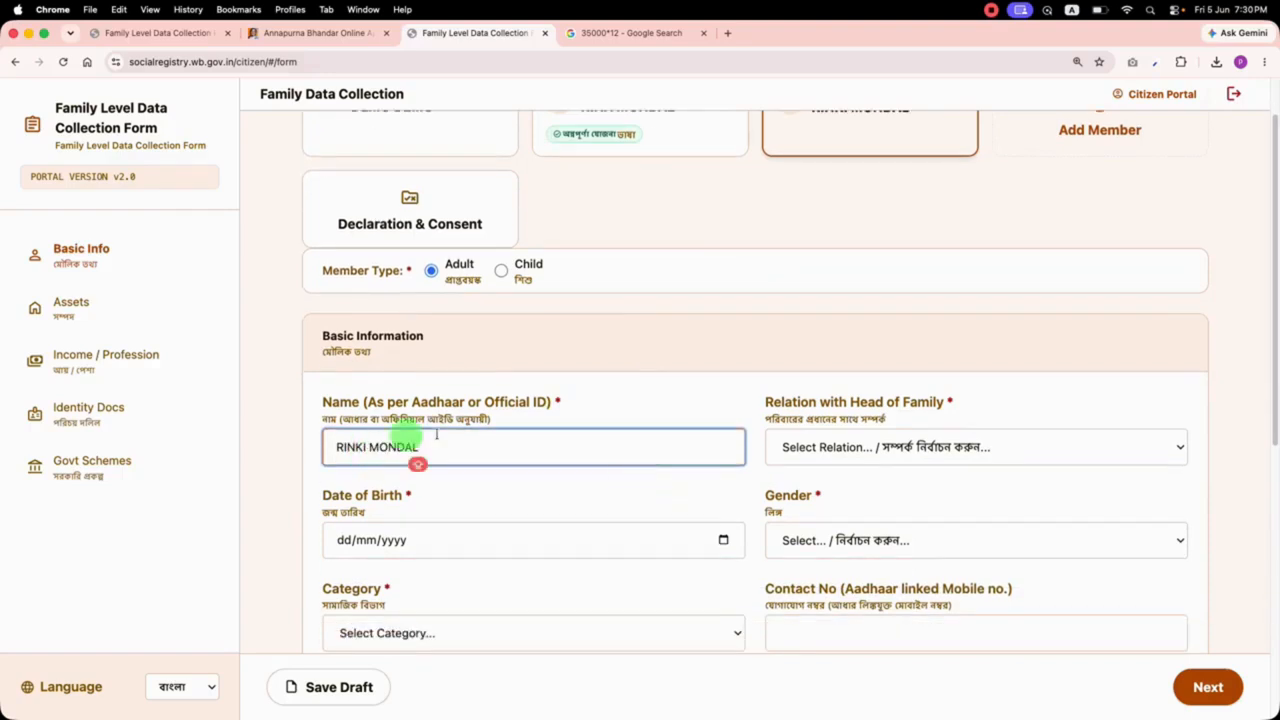
click(598, 424)
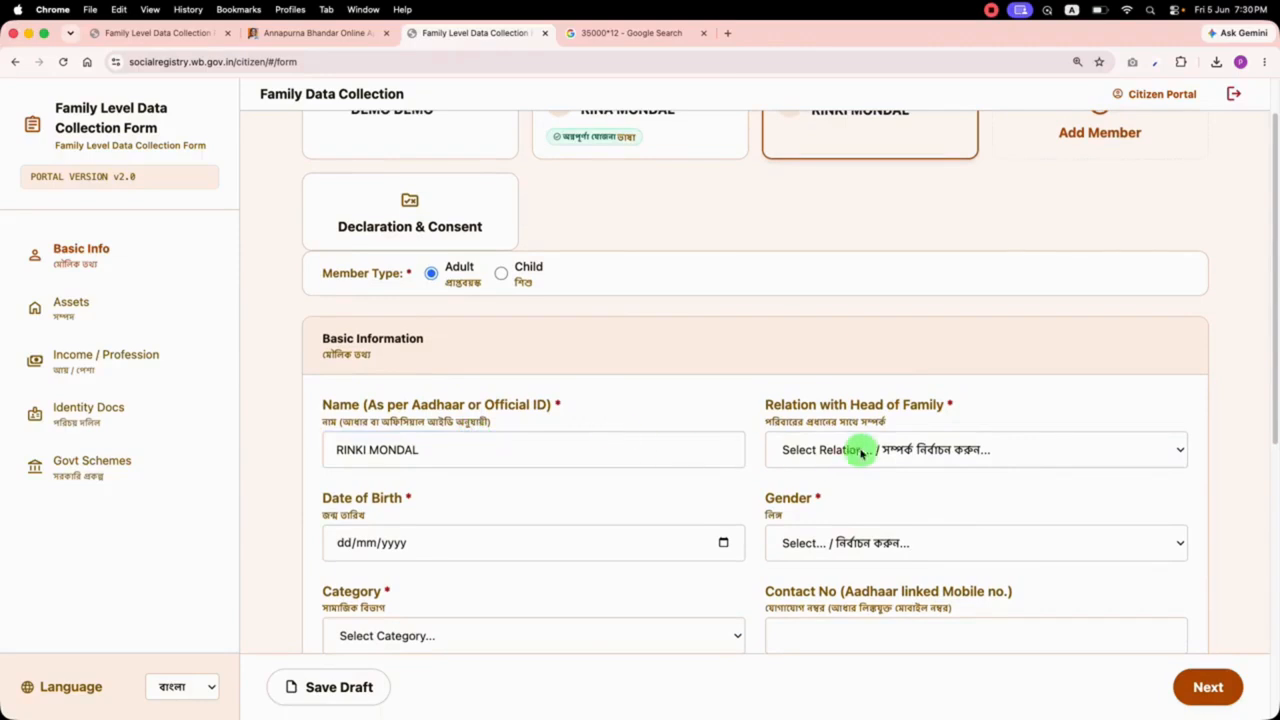
scroll(862, 450, up, 1)
click(872, 478)
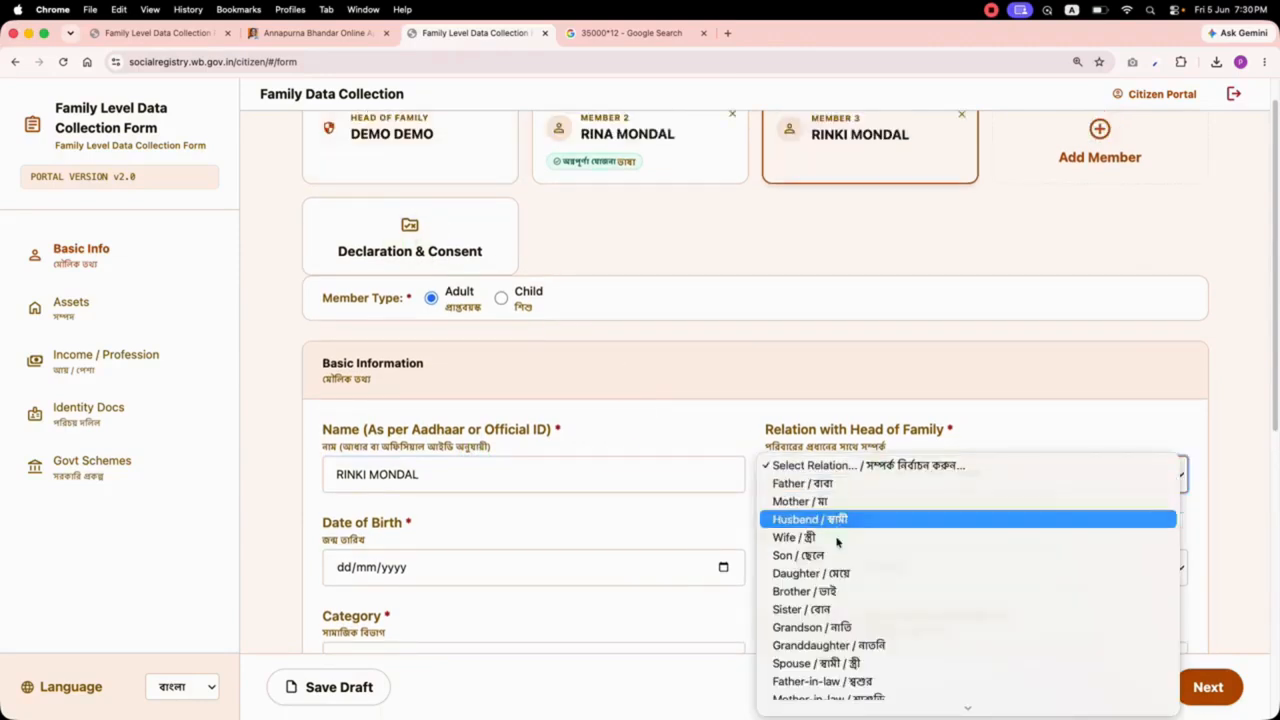
click(823, 574)
scroll(406, 269, up, 1)
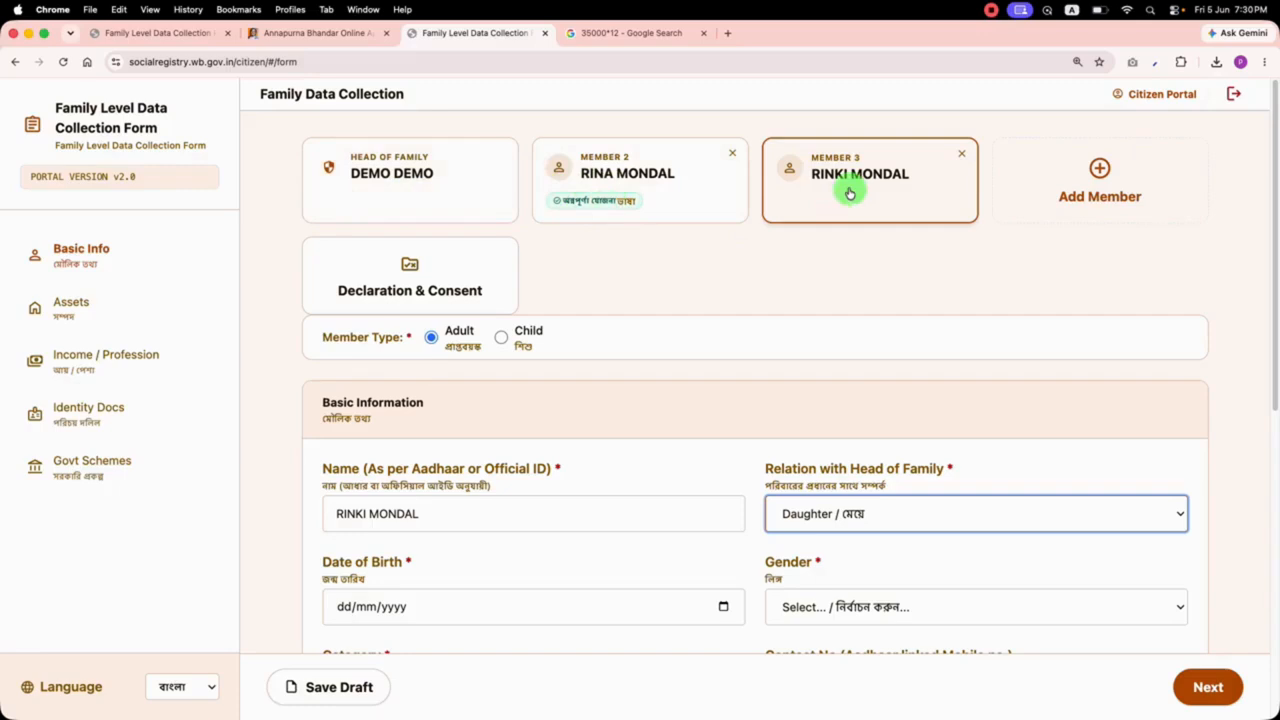
scroll(702, 473, down, 3)
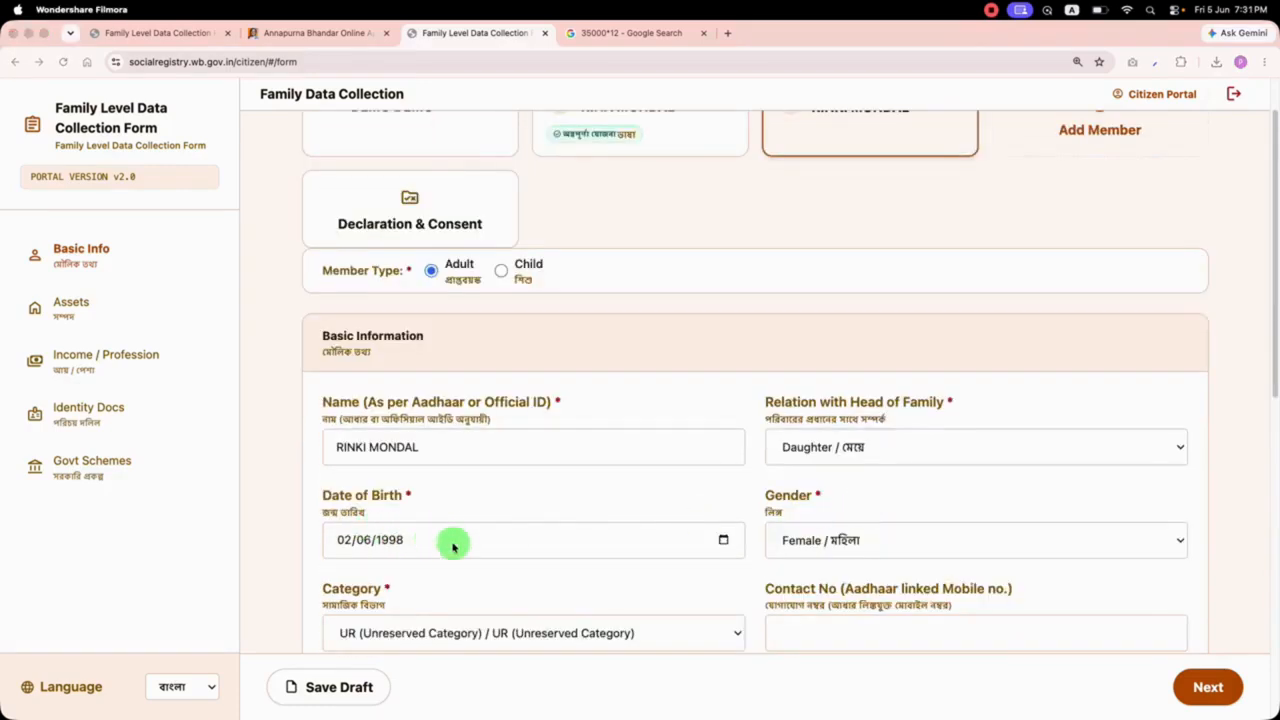
scroll(471, 537, down, 3)
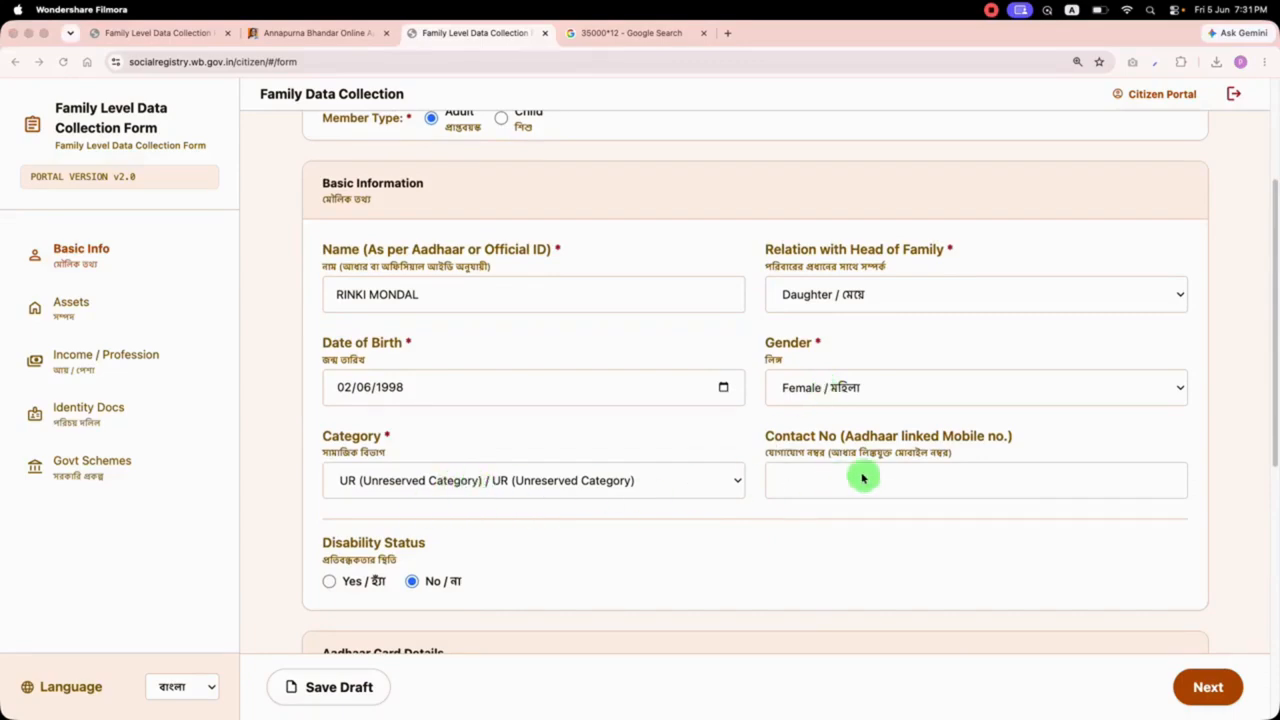
scroll(863, 478, up, 5)
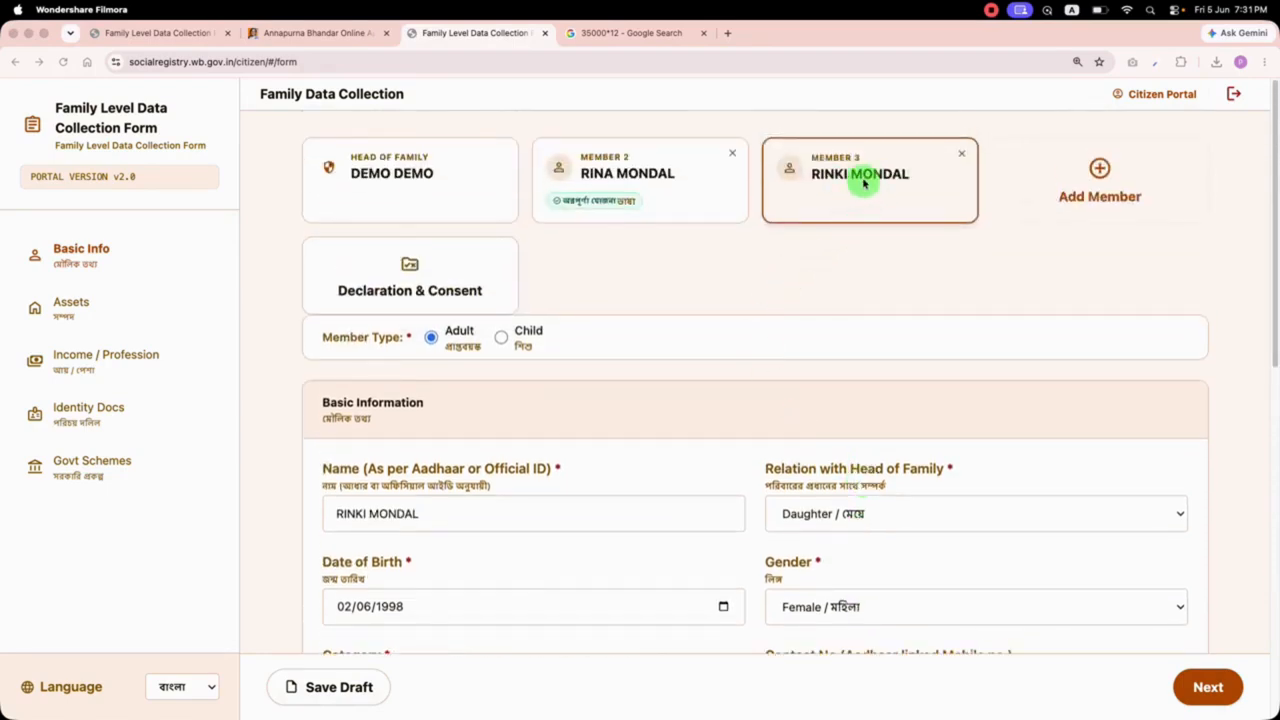
scroll(863, 366, down, 5)
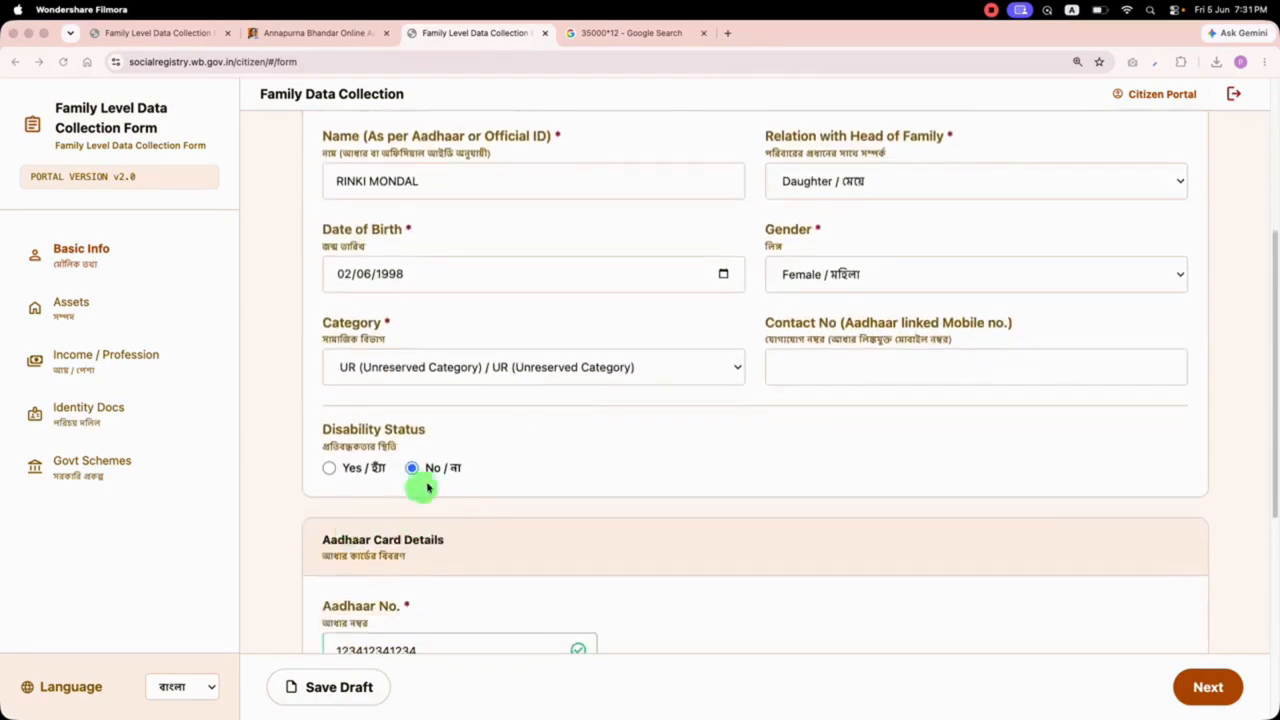
scroll(418, 468, down, 3)
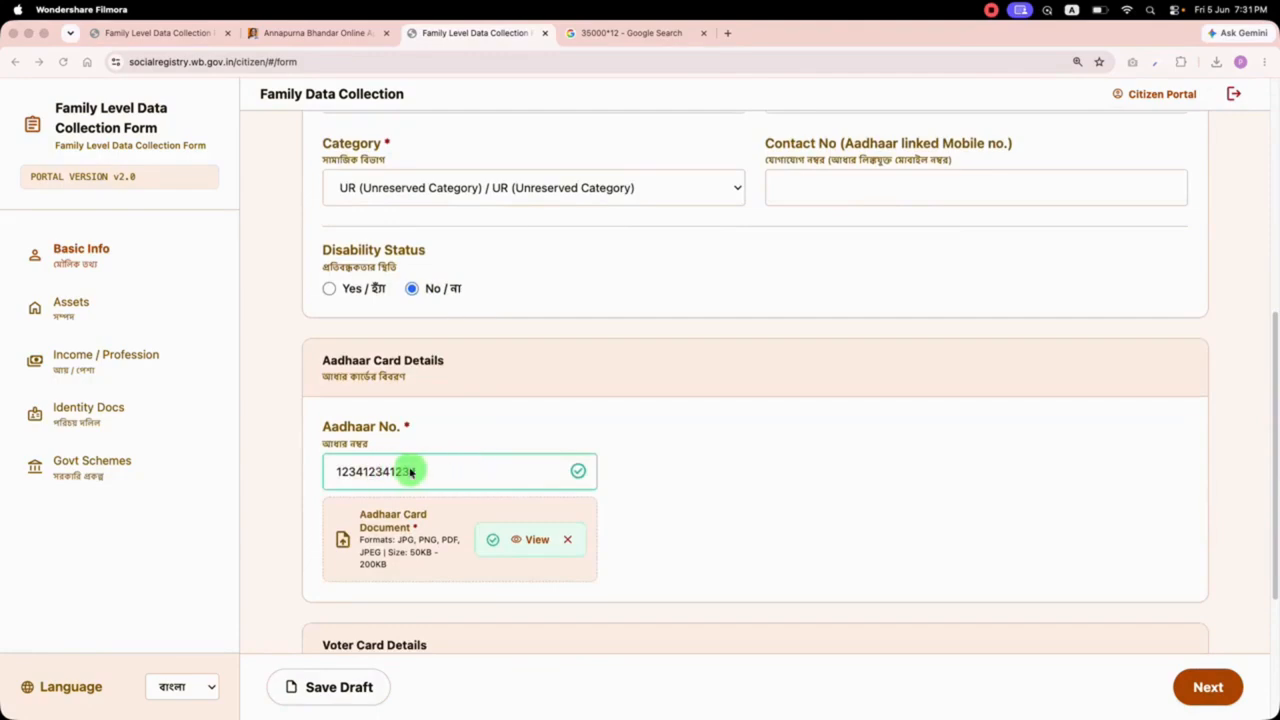
scroll(450, 478, down, 3)
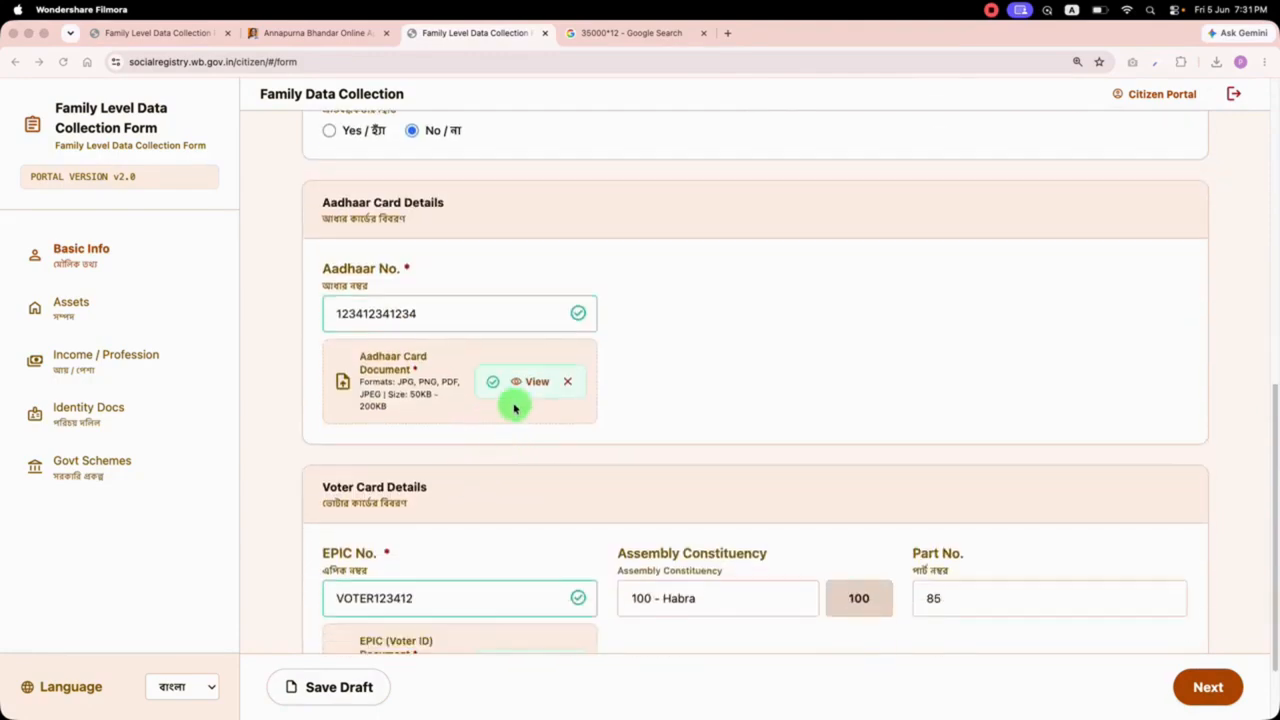
scroll(514, 407, down, 2)
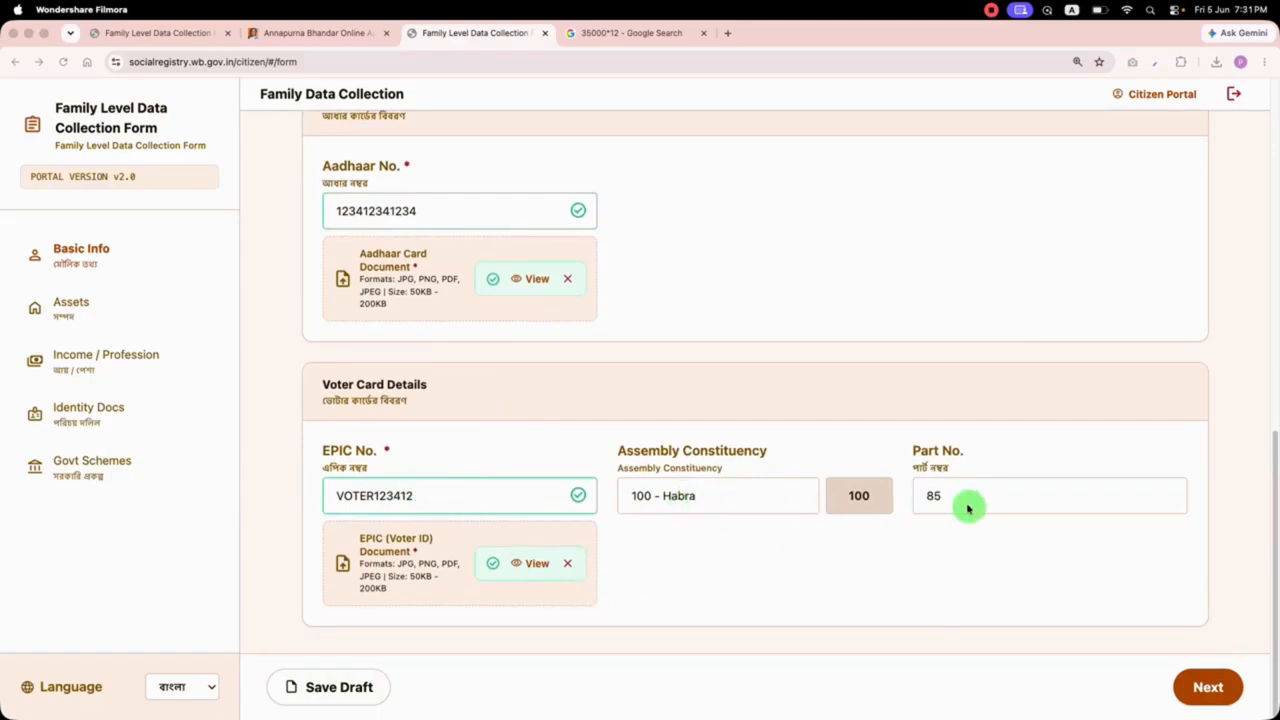
scroll(964, 513, up, 5)
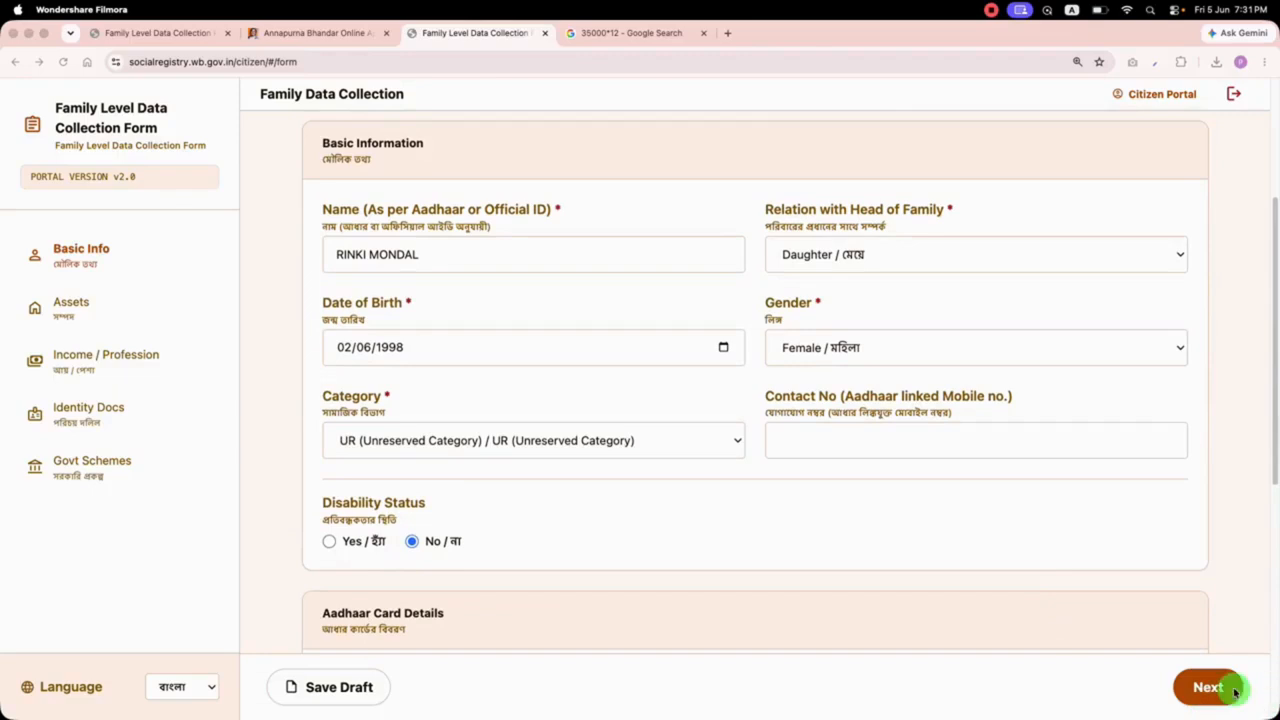
click(1236, 692)
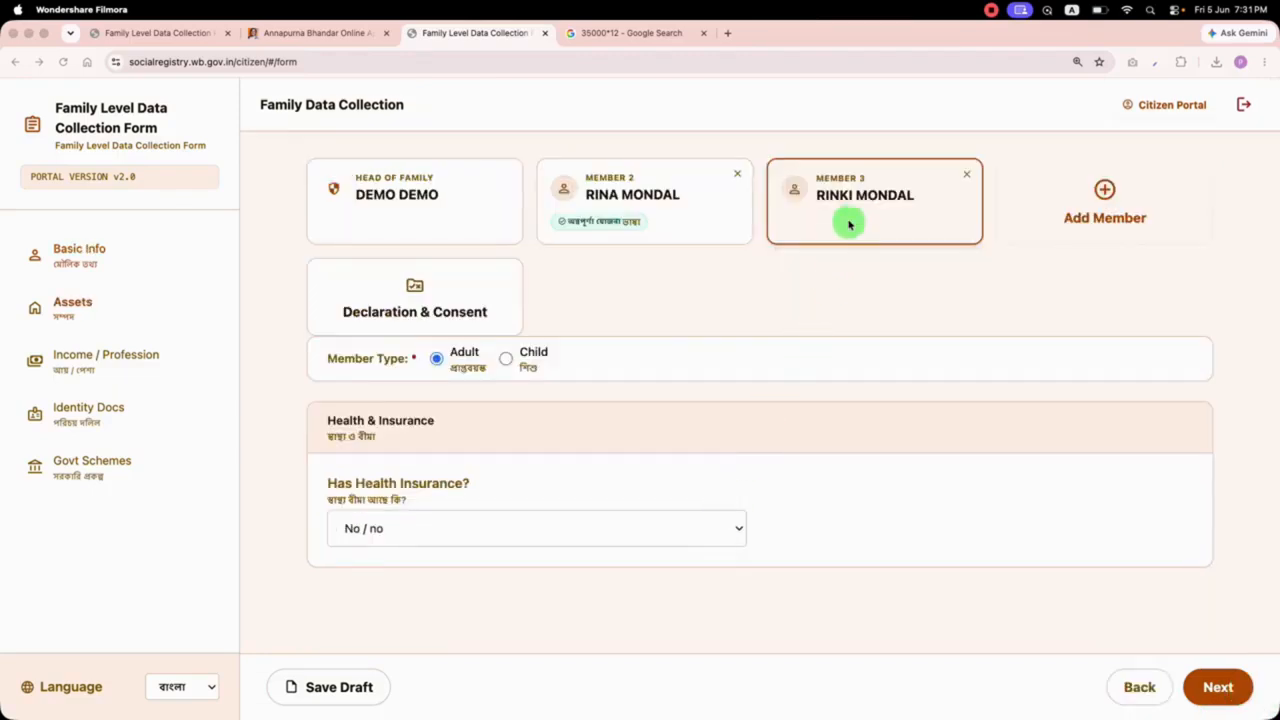
Step: Set Member 3's health insurance to Yes, type Government, scheme Swasthya Sathi
click(400, 532)
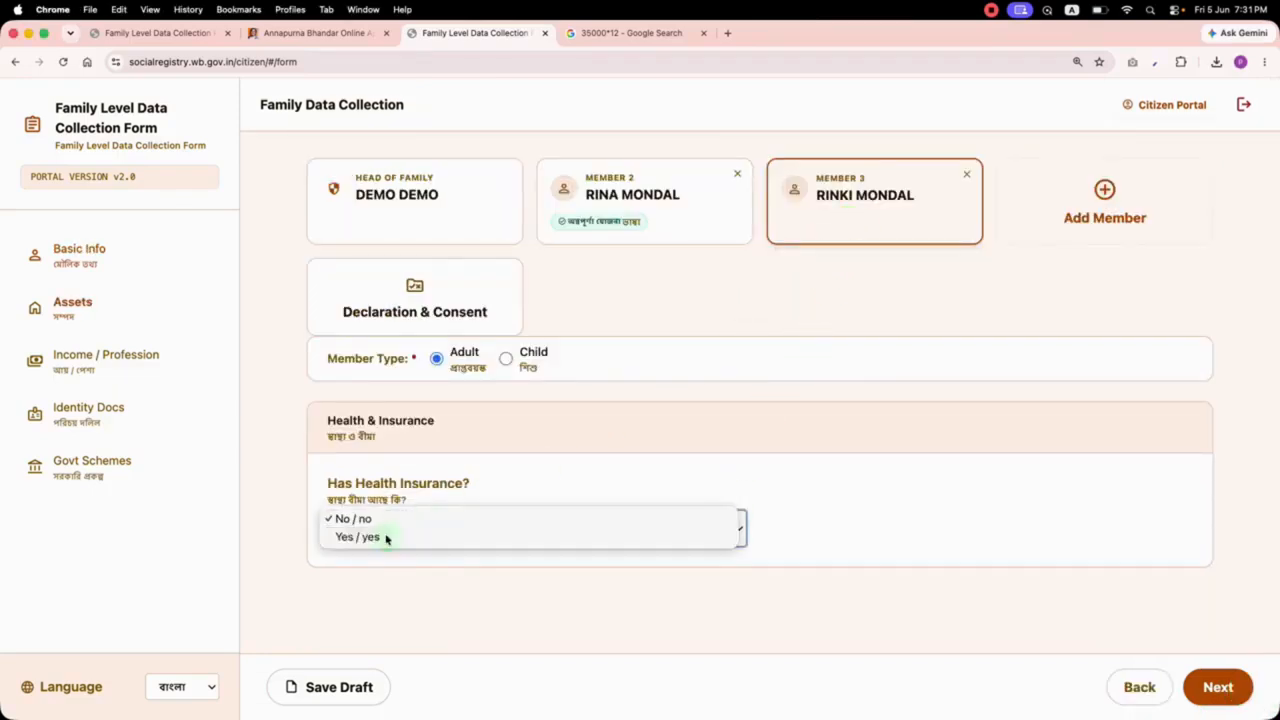
click(387, 536)
click(815, 537)
click(809, 535)
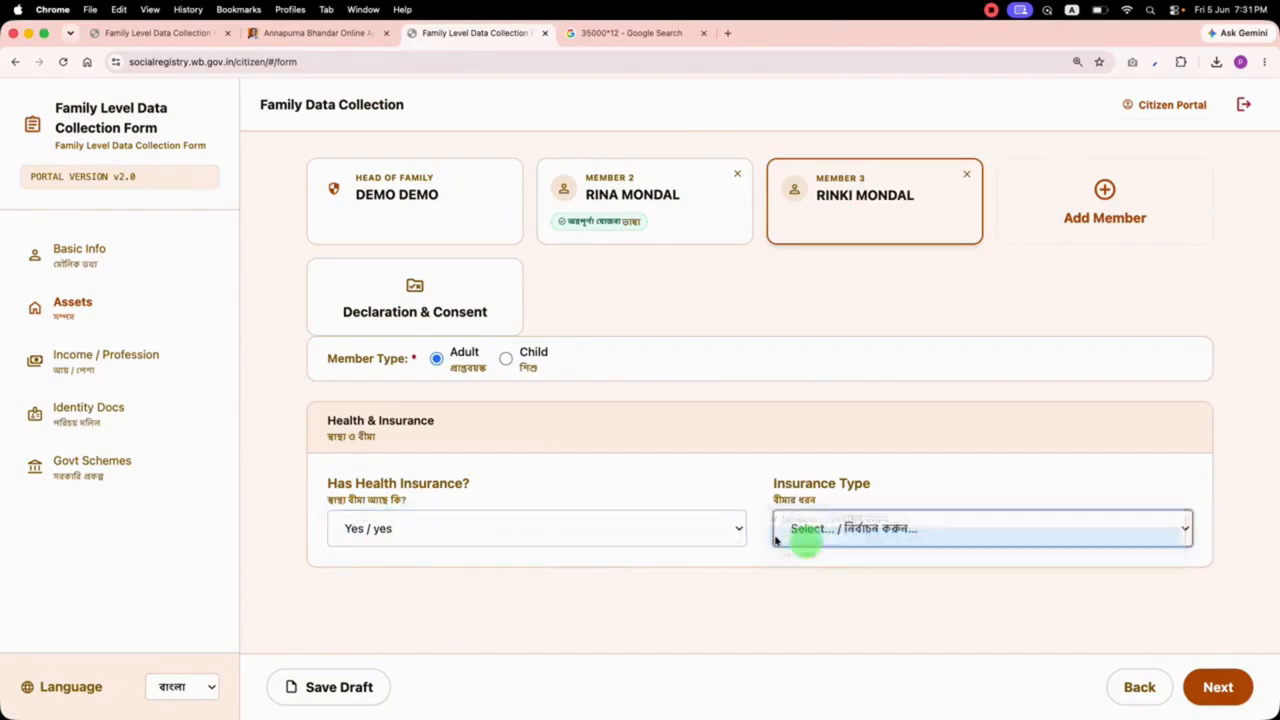
scroll(650, 550, down, 1)
click(492, 567)
click(488, 578)
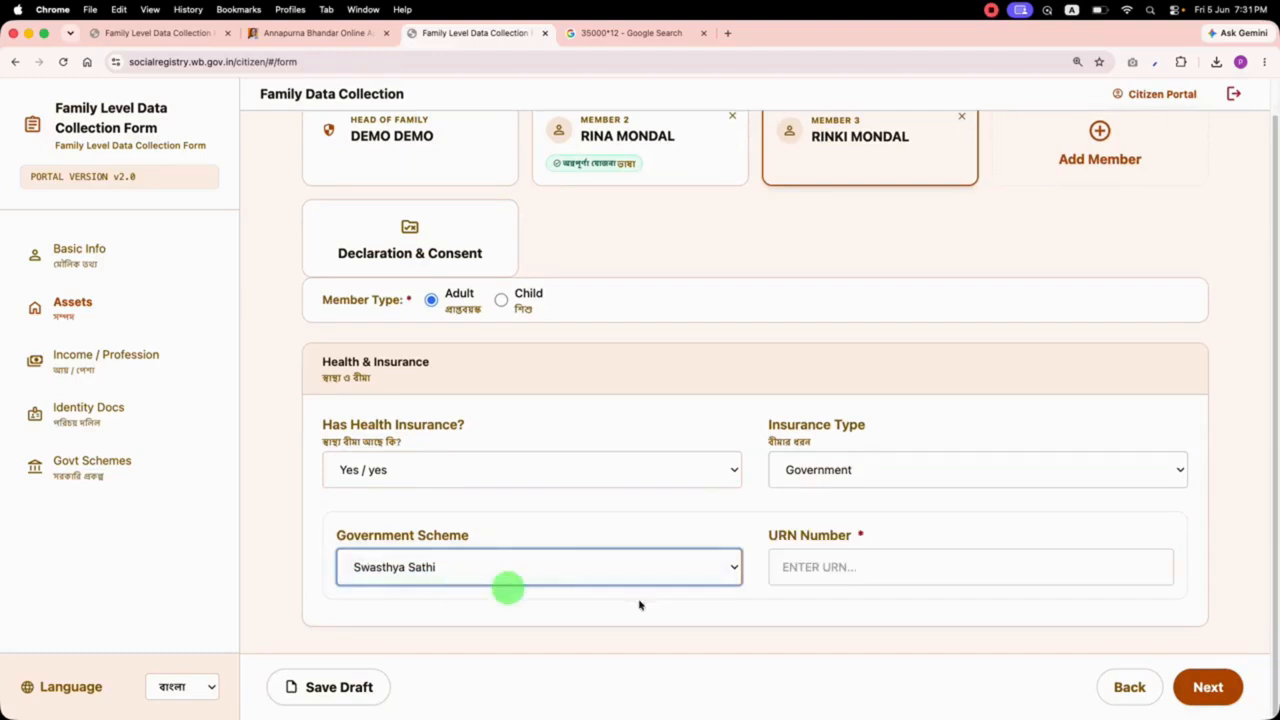
Step: Change Member 3's health insurance back to No and continue to Income / Profession
scroll(833, 556, up, 1)
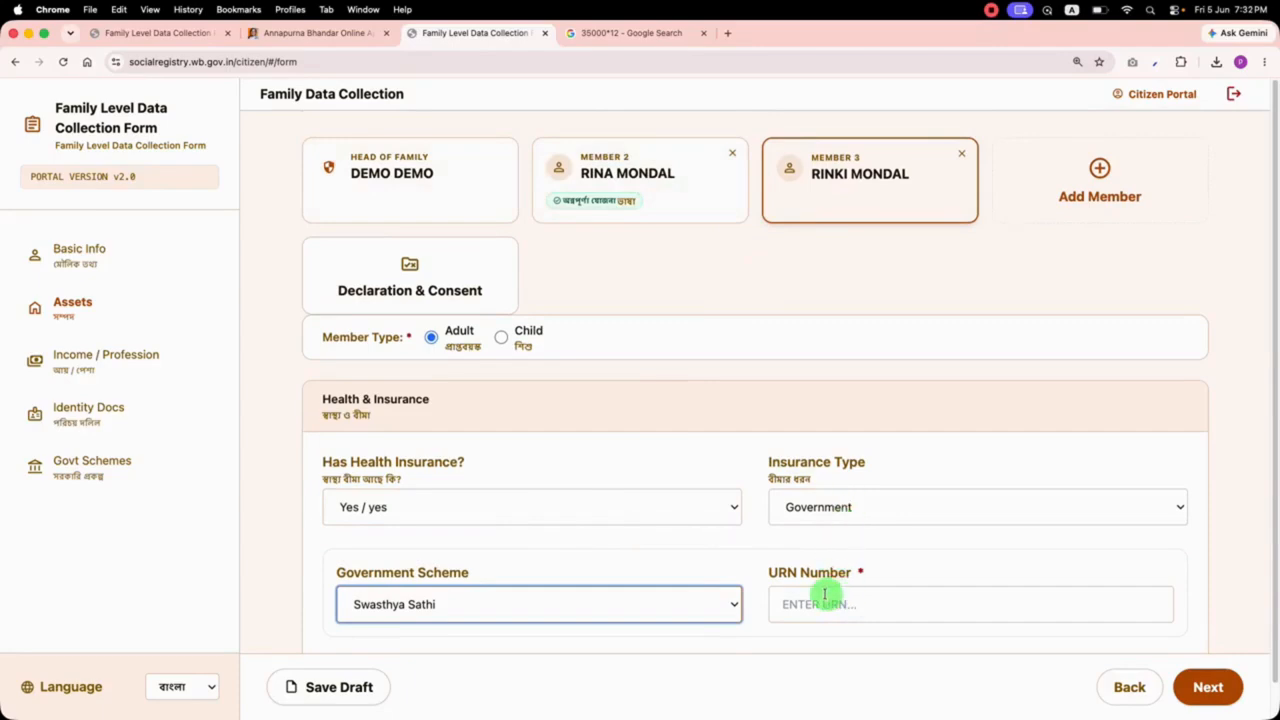
click(635, 512)
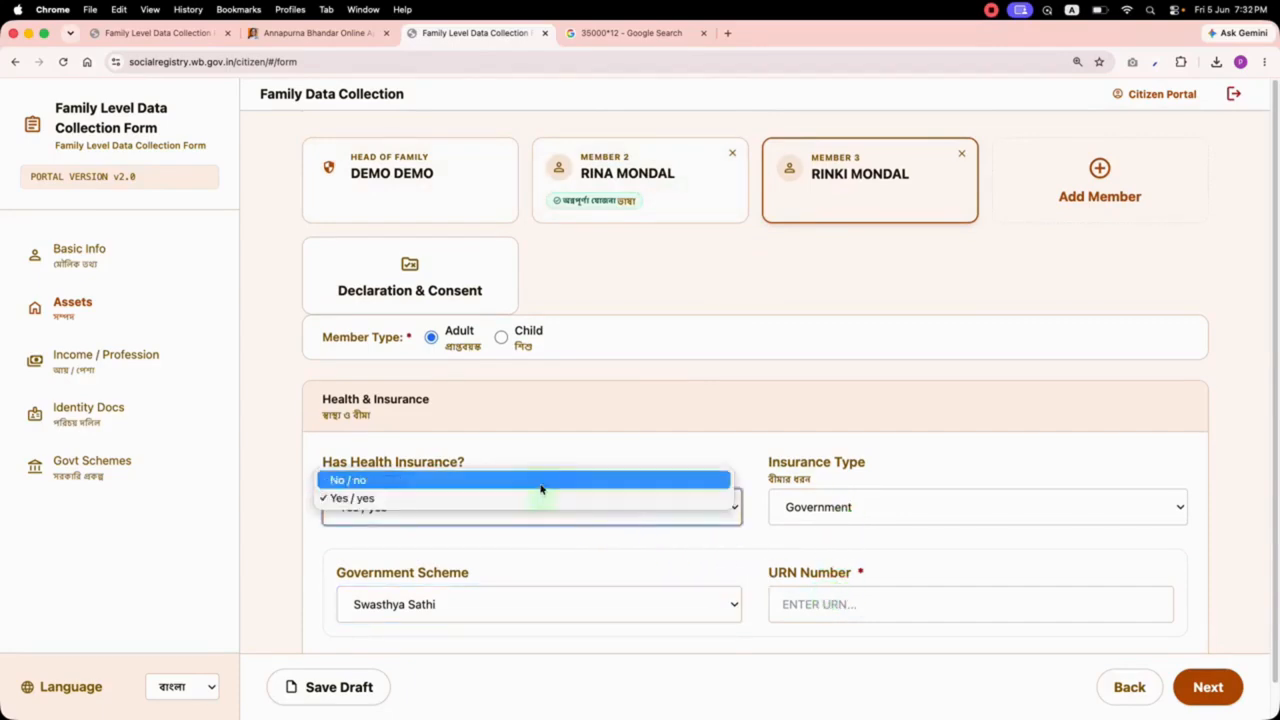
click(541, 486)
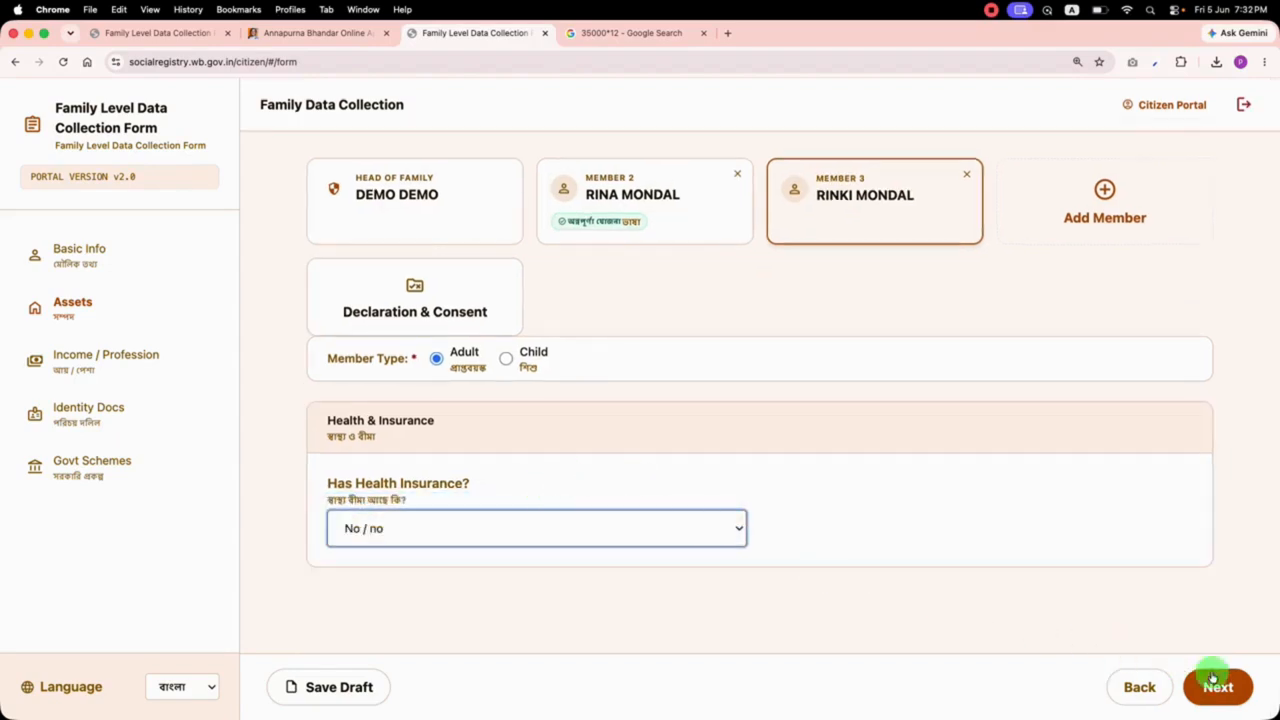
click(1212, 687)
Step: Answer No to paying income or professional tax, and toggle PAN card Yes then No
scroll(500, 520, down, 2)
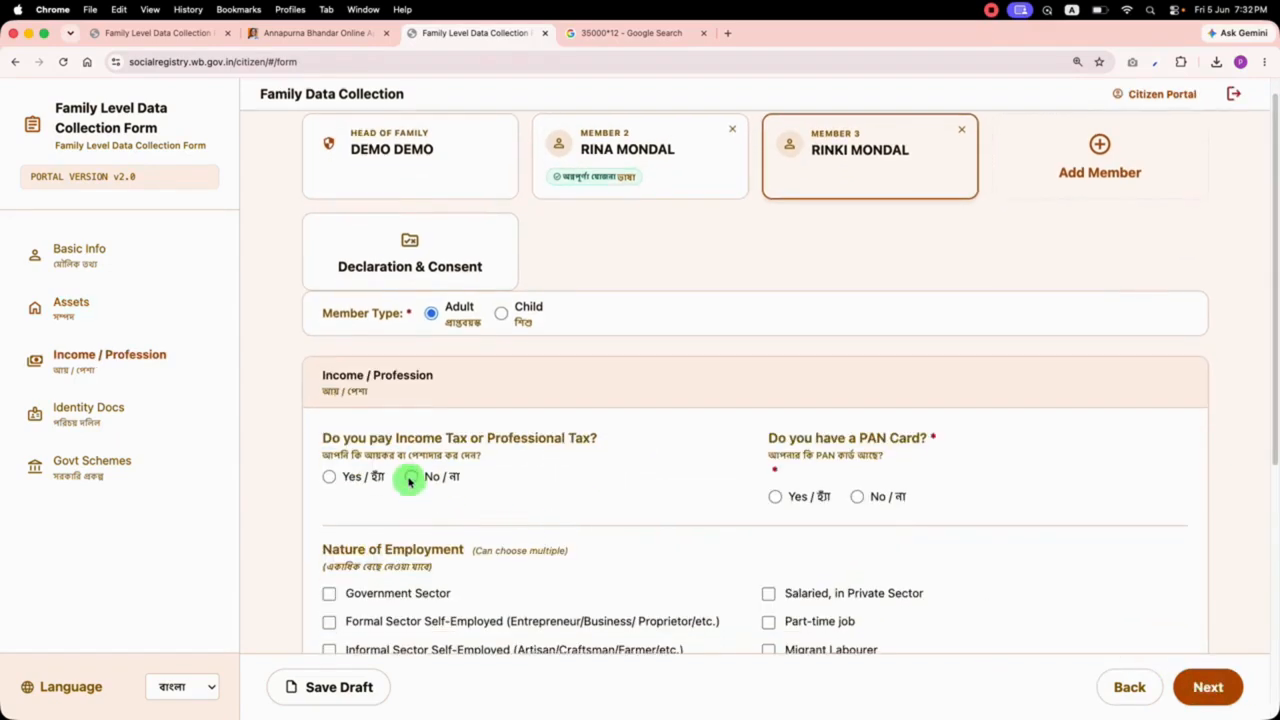
click(411, 476)
scroll(700, 495, down, 1)
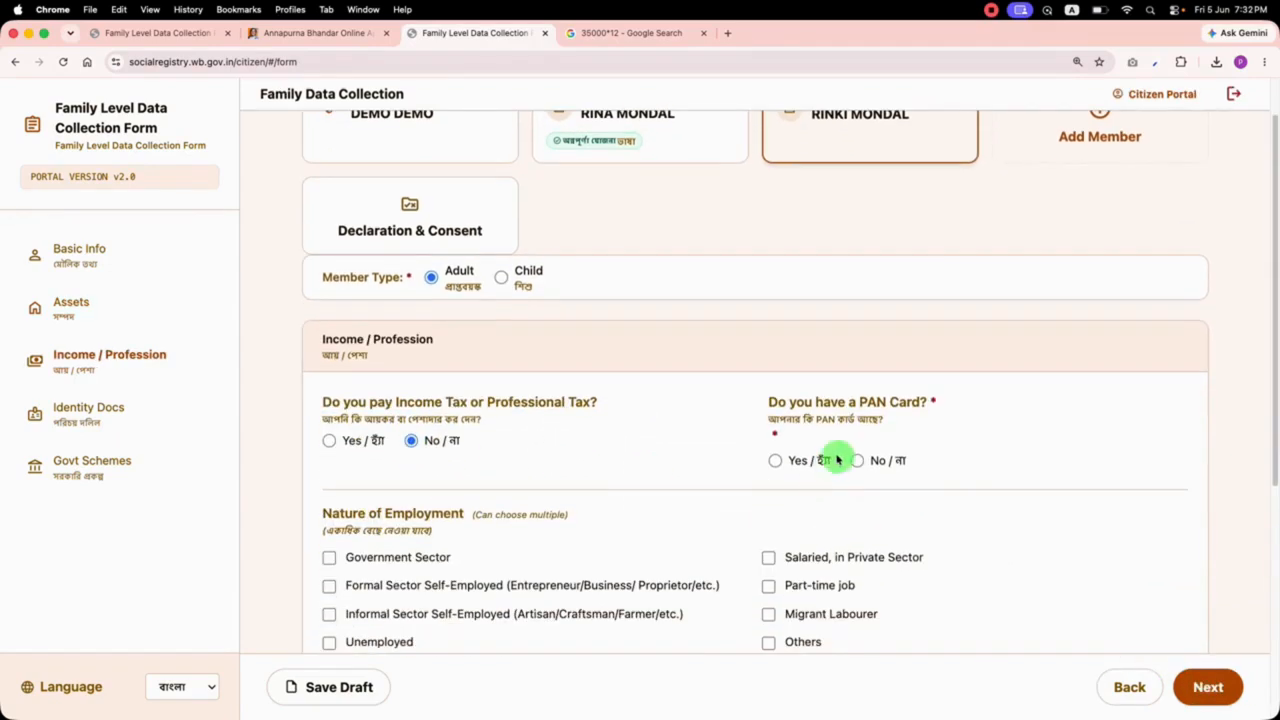
click(775, 461)
scroll(771, 460, down, 3)
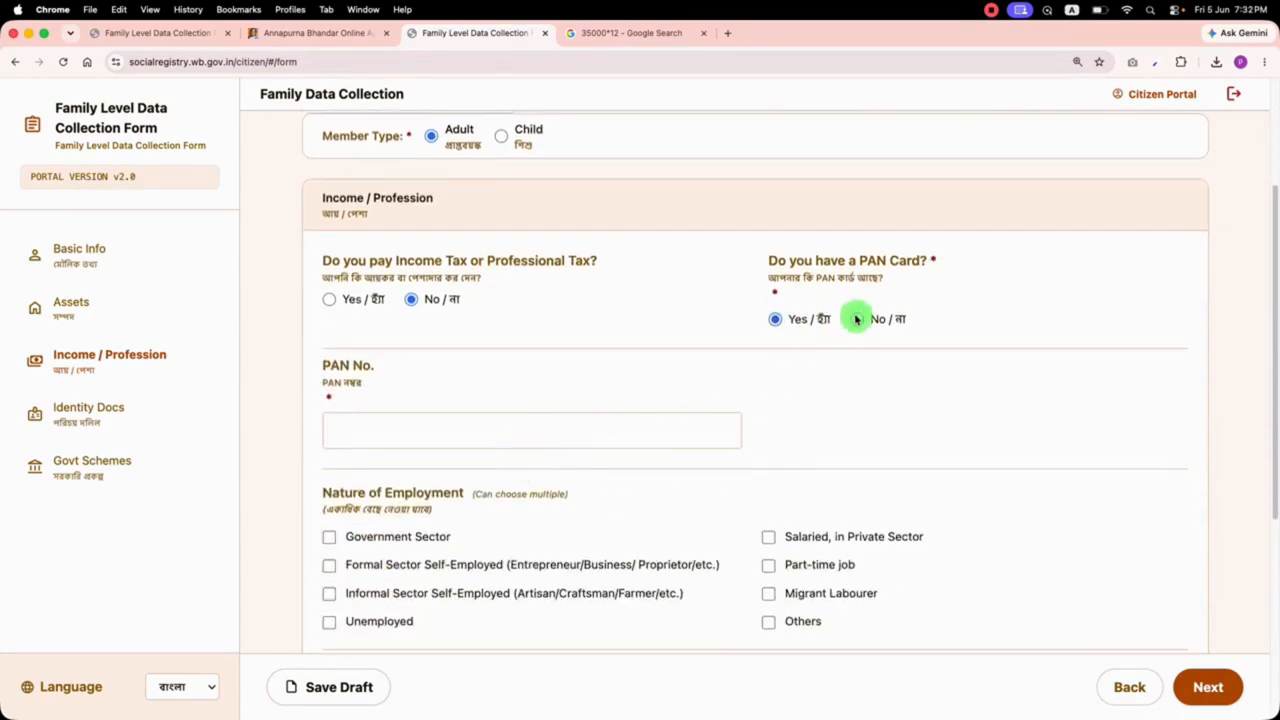
click(856, 319)
scroll(480, 488, down, 1)
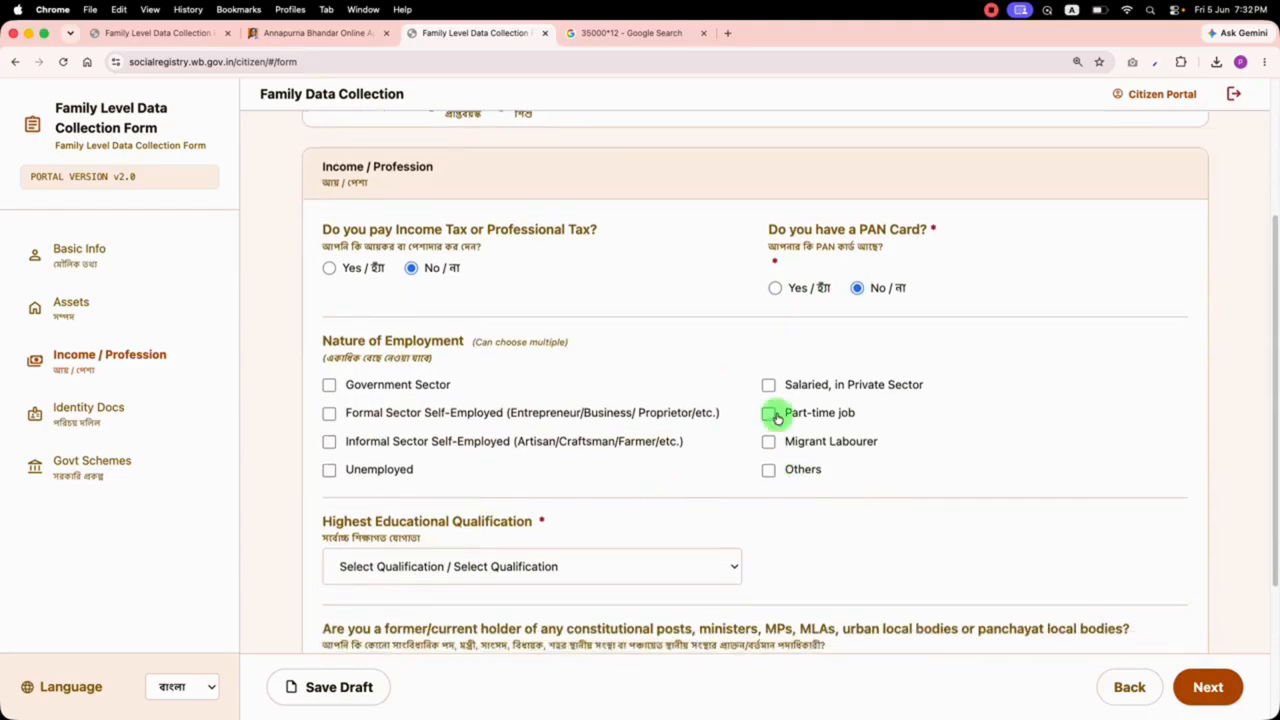
scroll(700, 460, down, 4)
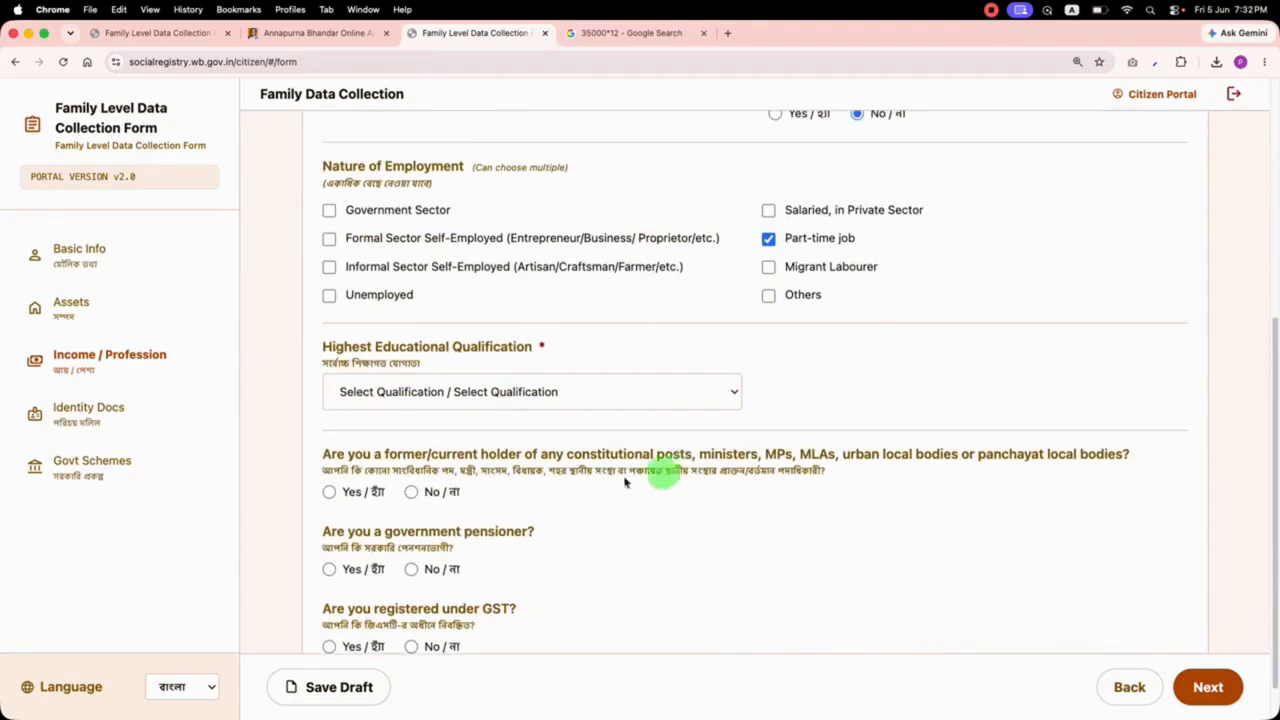
Step: Set qualification to Graduation, answer No to constitutional posts and government pension, and continue to Identity Docs
click(460, 390)
click(404, 473)
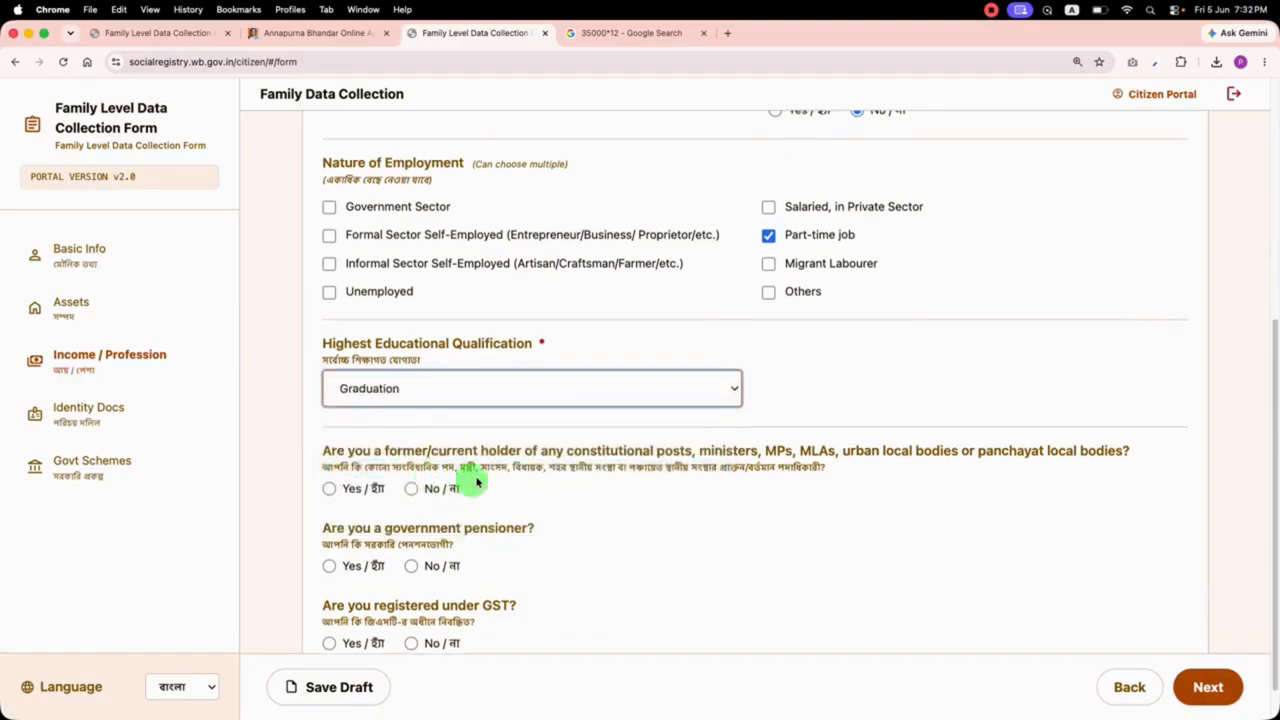
scroll(460, 470, down, 1)
click(412, 443)
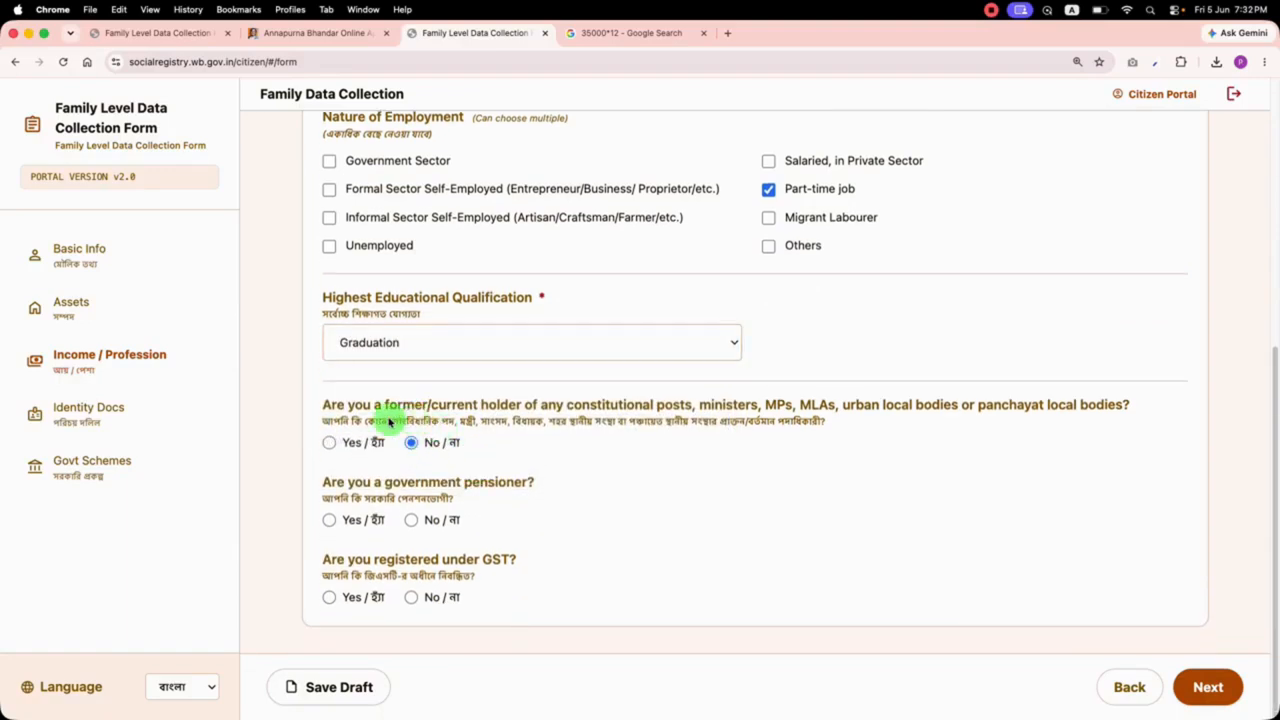
drag(390, 422, 818, 422)
click(818, 422)
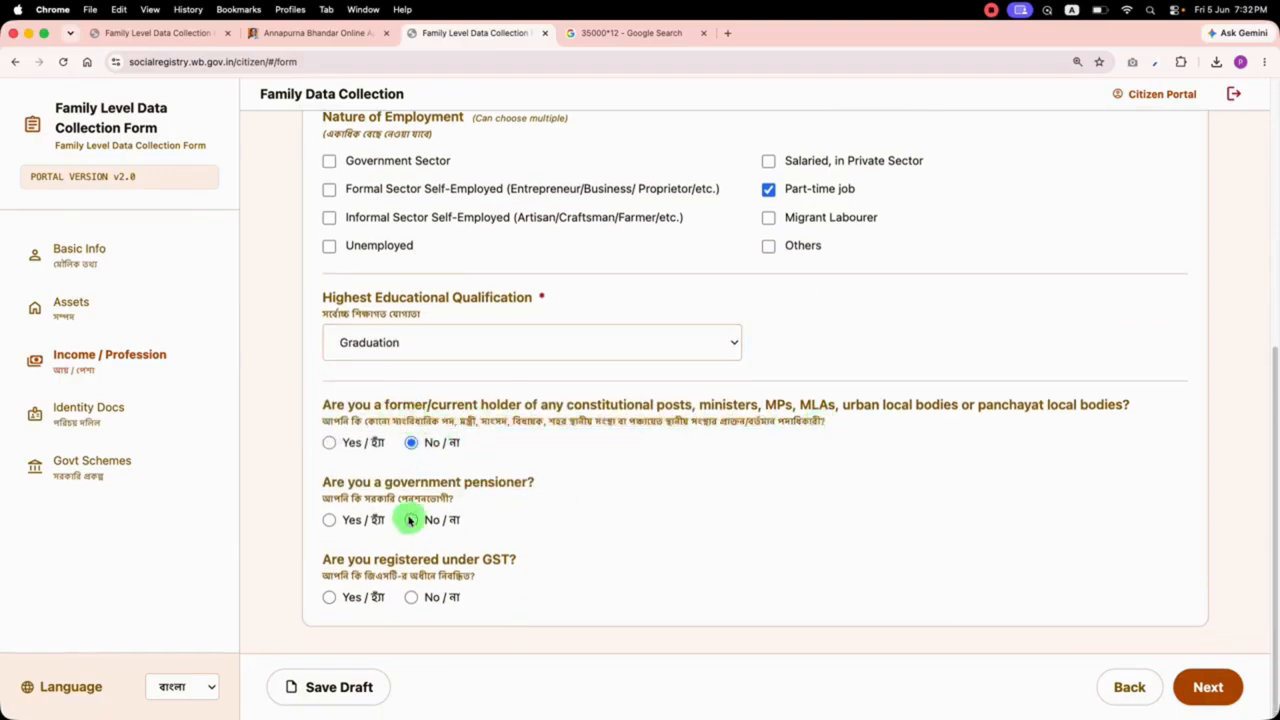
click(410, 520)
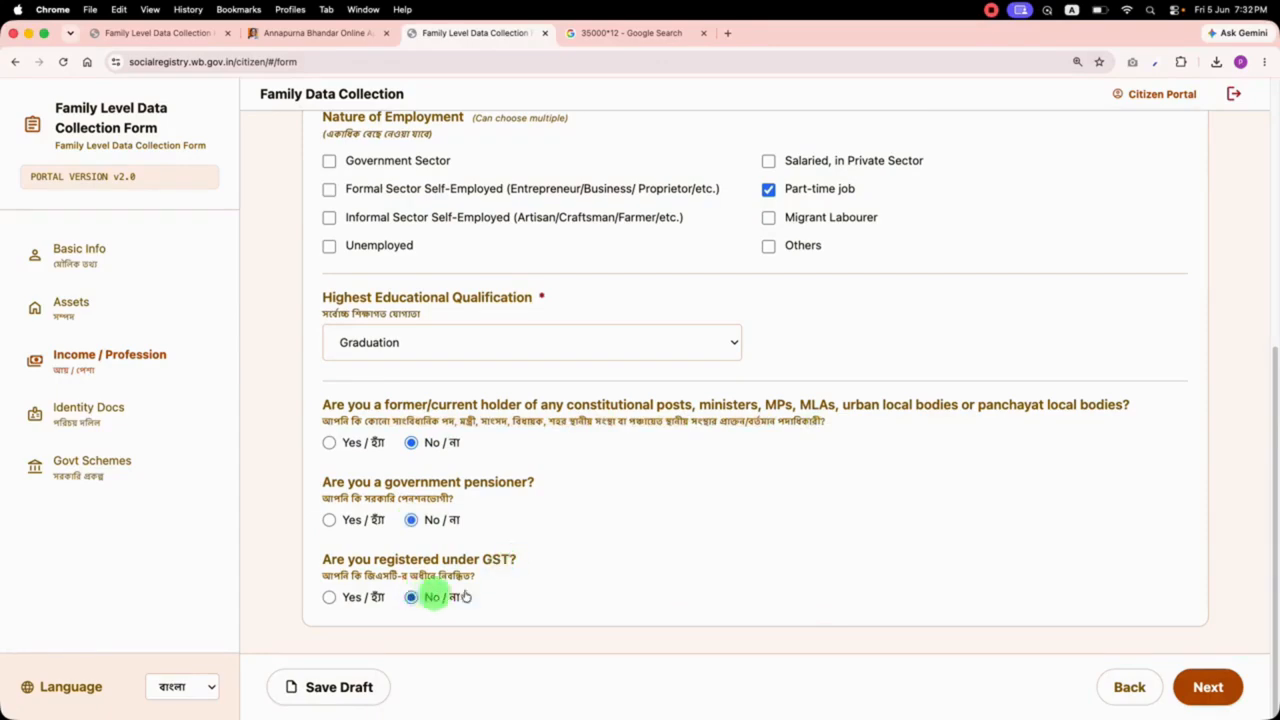
click(1228, 687)
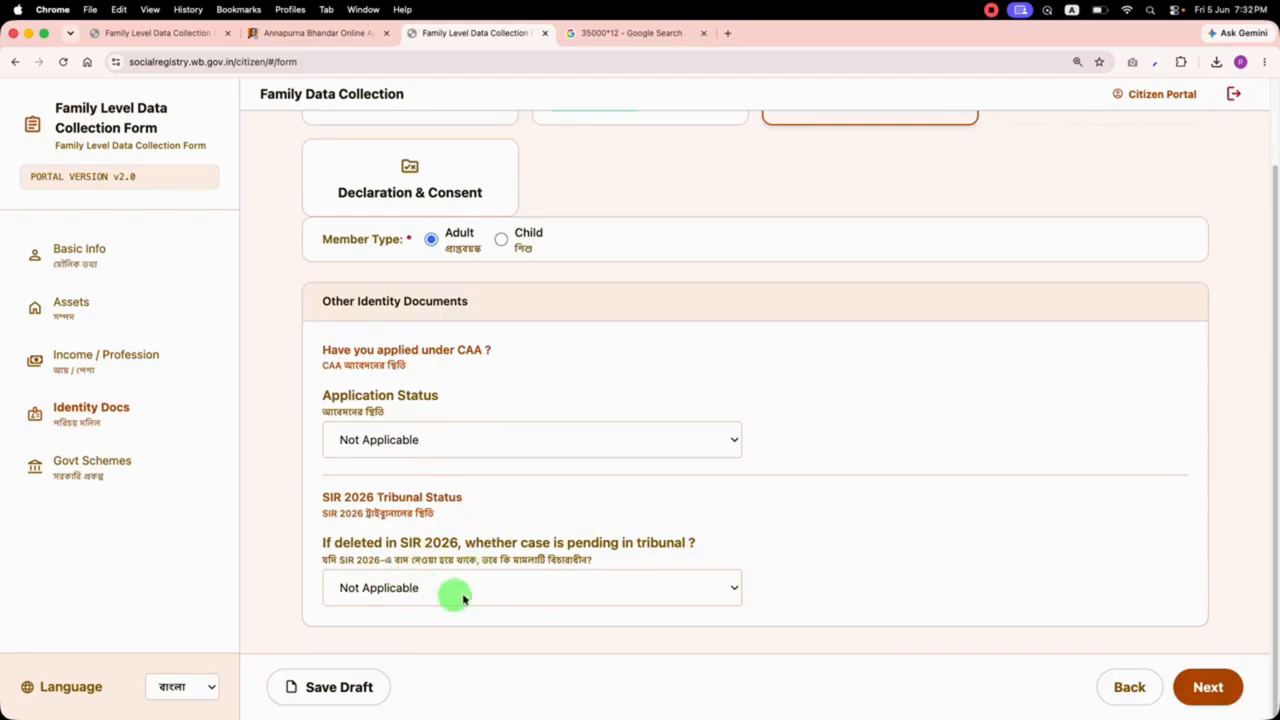
Step: Go to the government schemes section and mark Member 3 as applying for Annapurna Yojana
click(1218, 687)
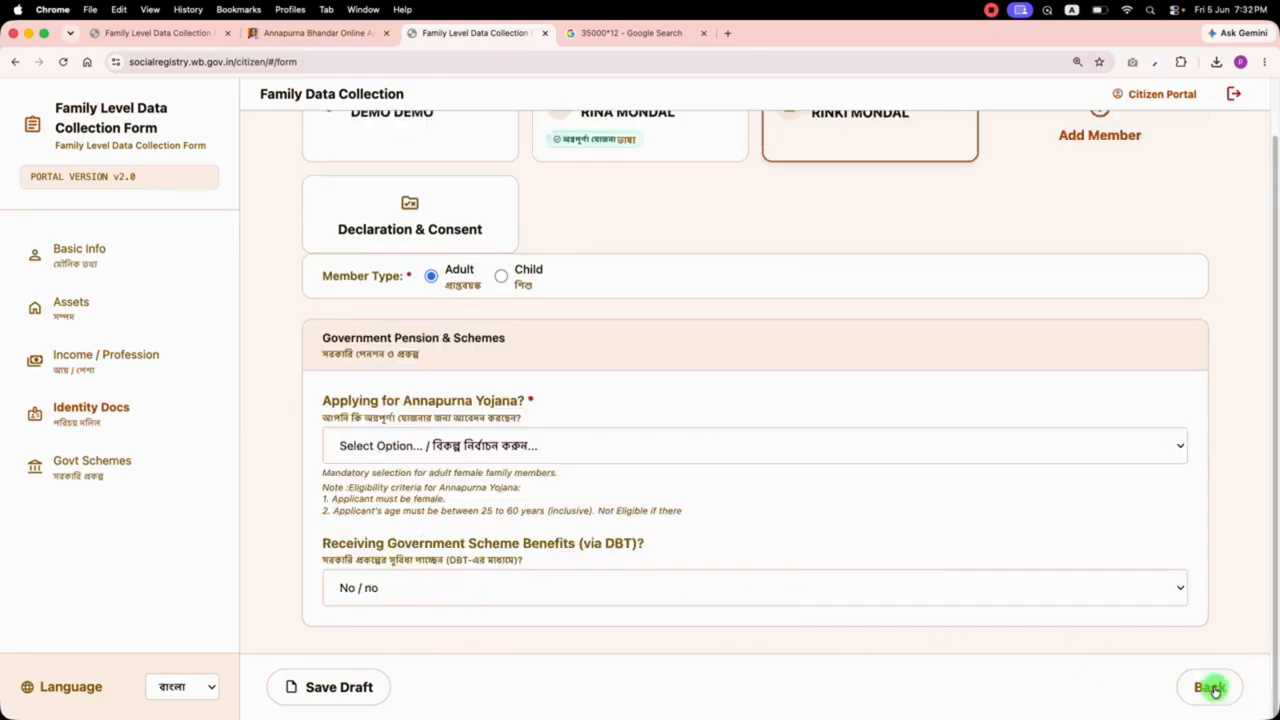
click(485, 450)
click(426, 455)
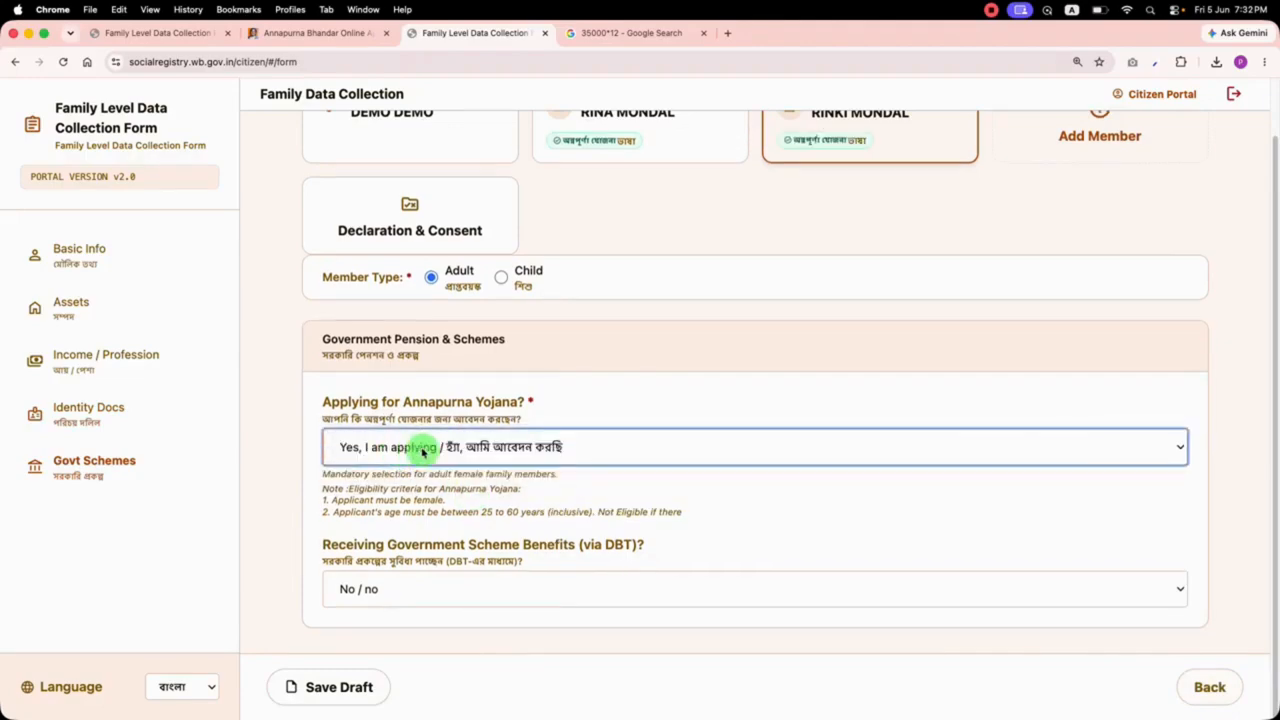
scroll(640, 457, up, 1)
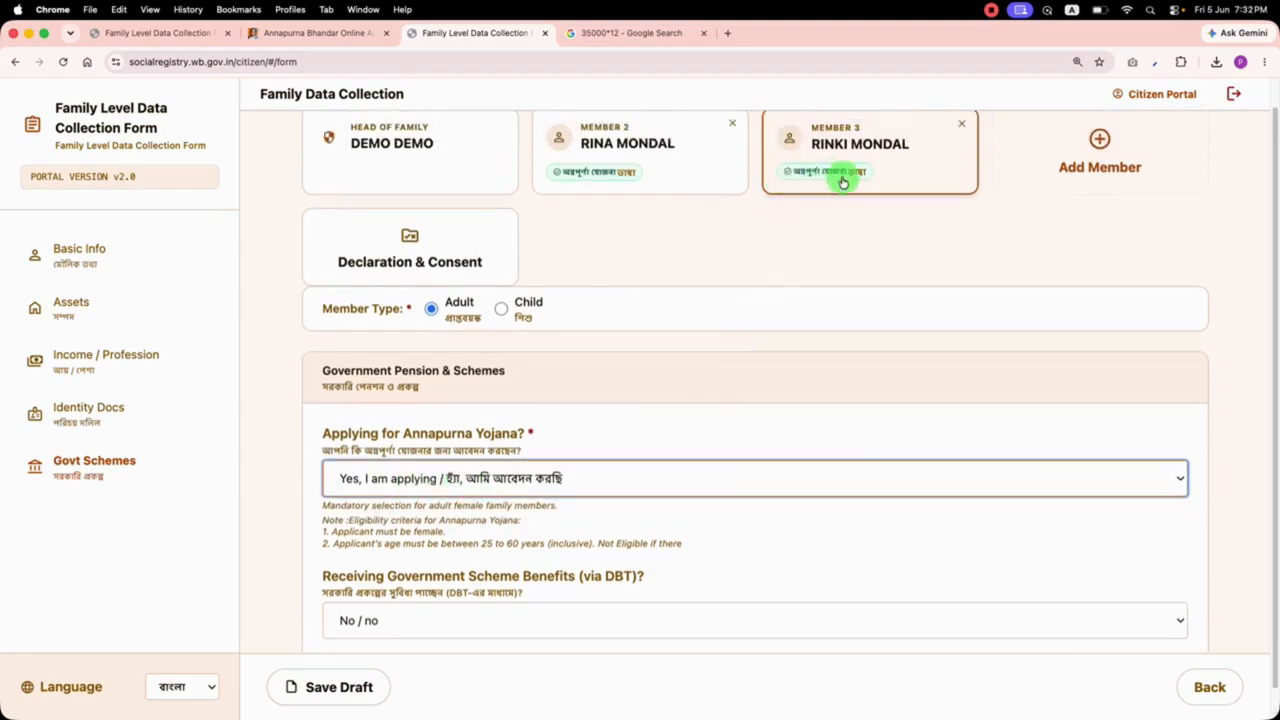
scroll(840, 223, up, 1)
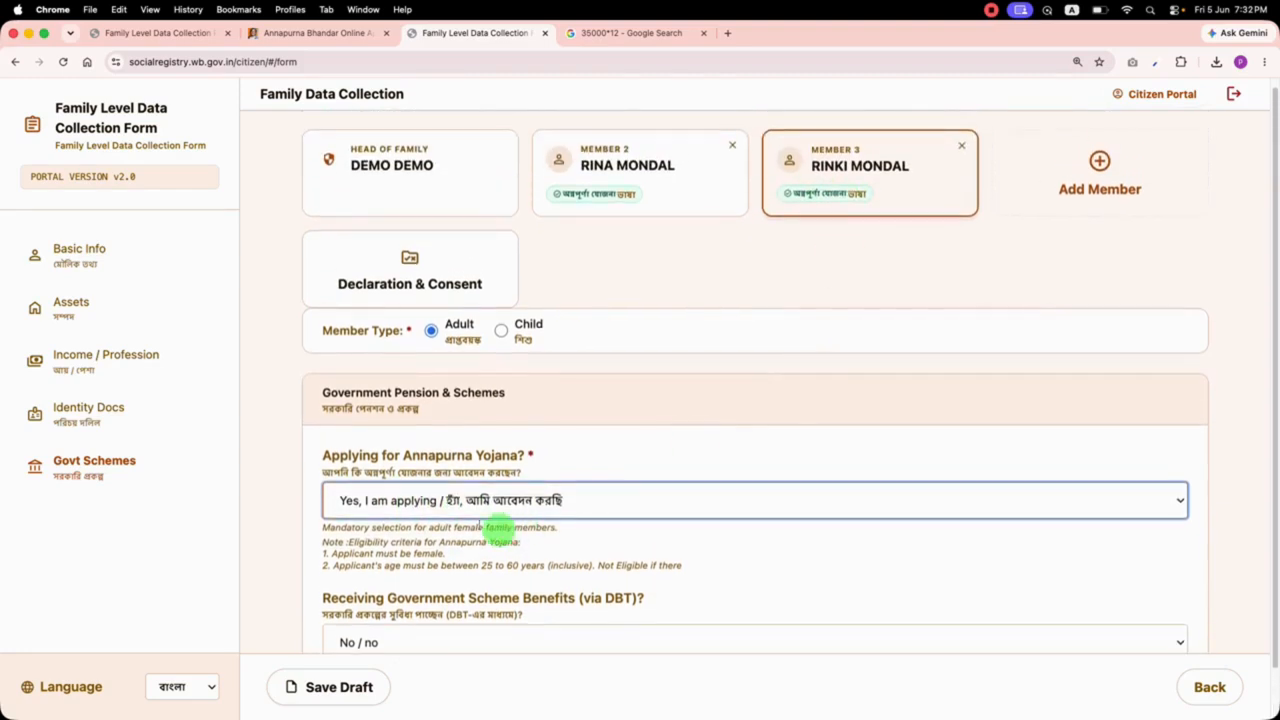
double_click(446, 464)
click(530, 461)
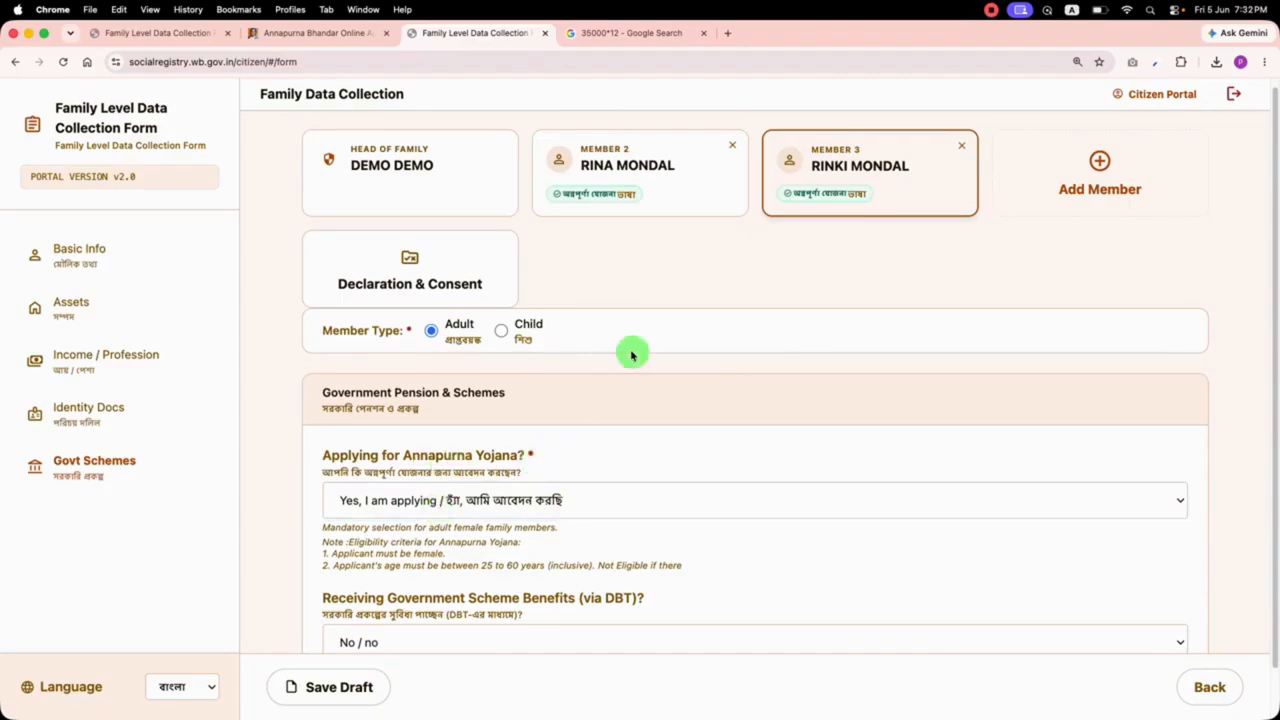
scroll(640, 342, up, 1)
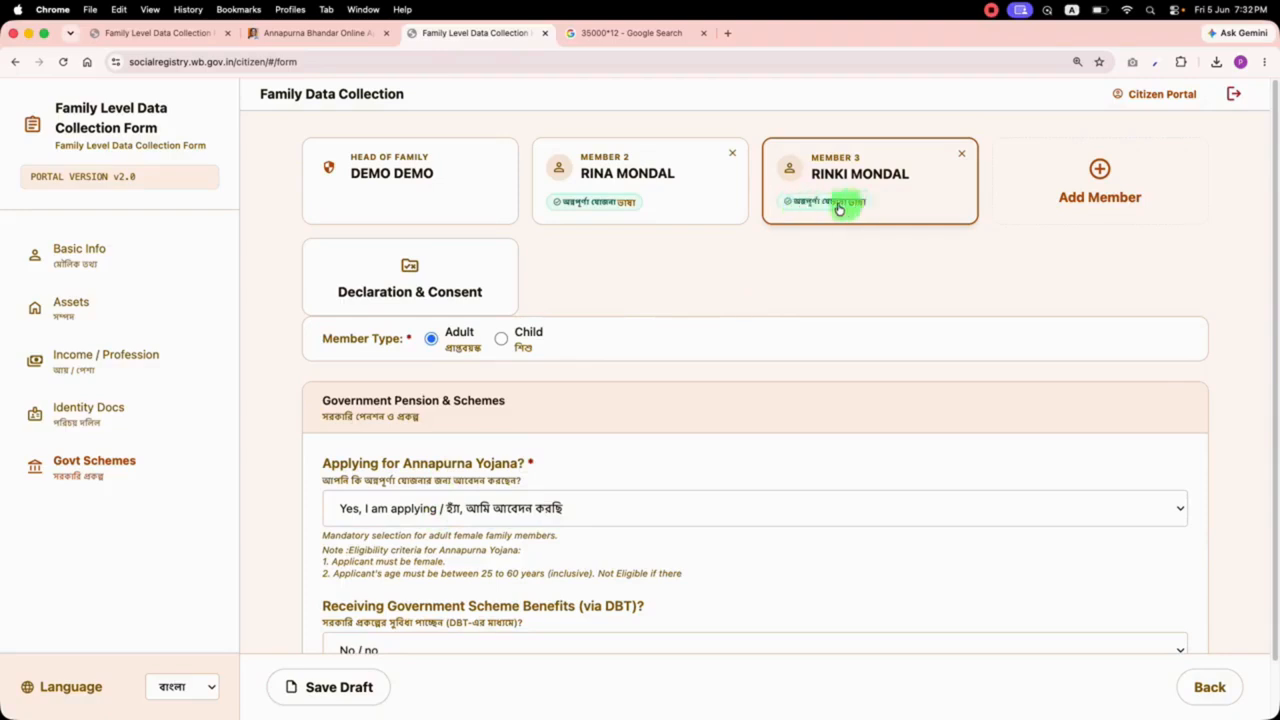
scroll(676, 211, down, 2)
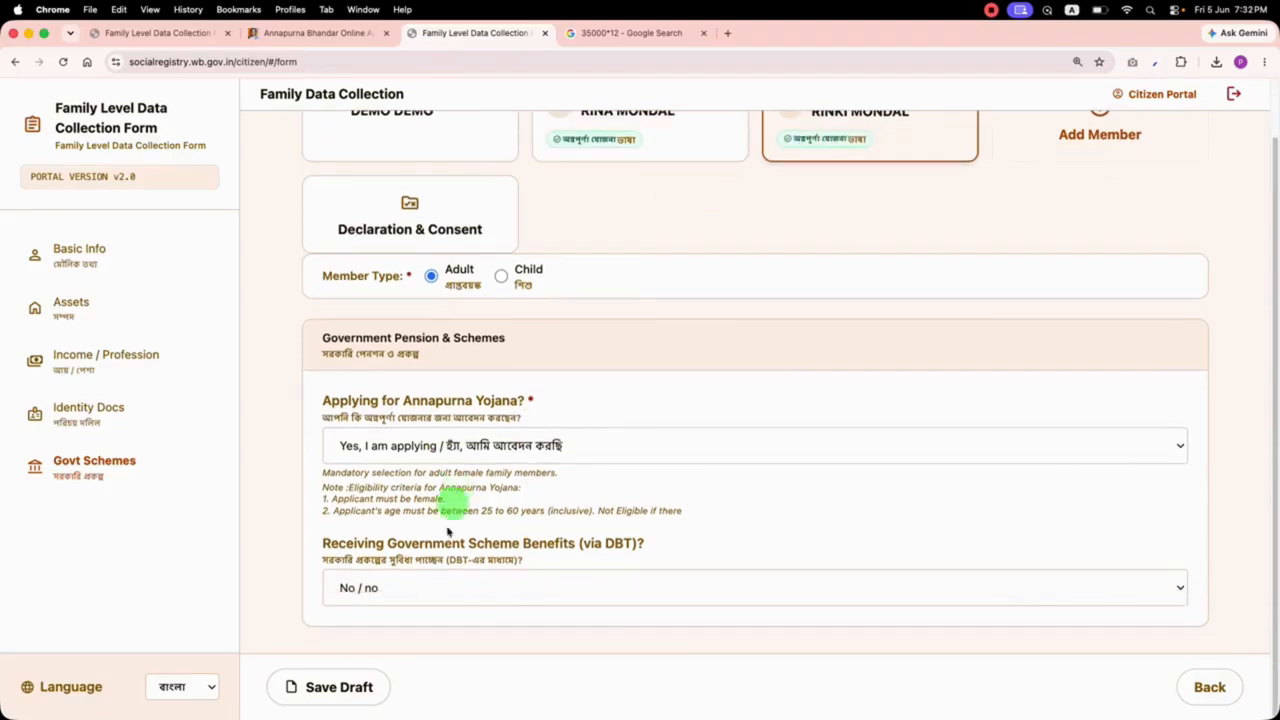
Step: Answer Yes to receiving DBT benefits and choose Lakshmir Bhandar as Scheme 1
click(412, 588)
click(395, 597)
scroll(455, 550, down, 3)
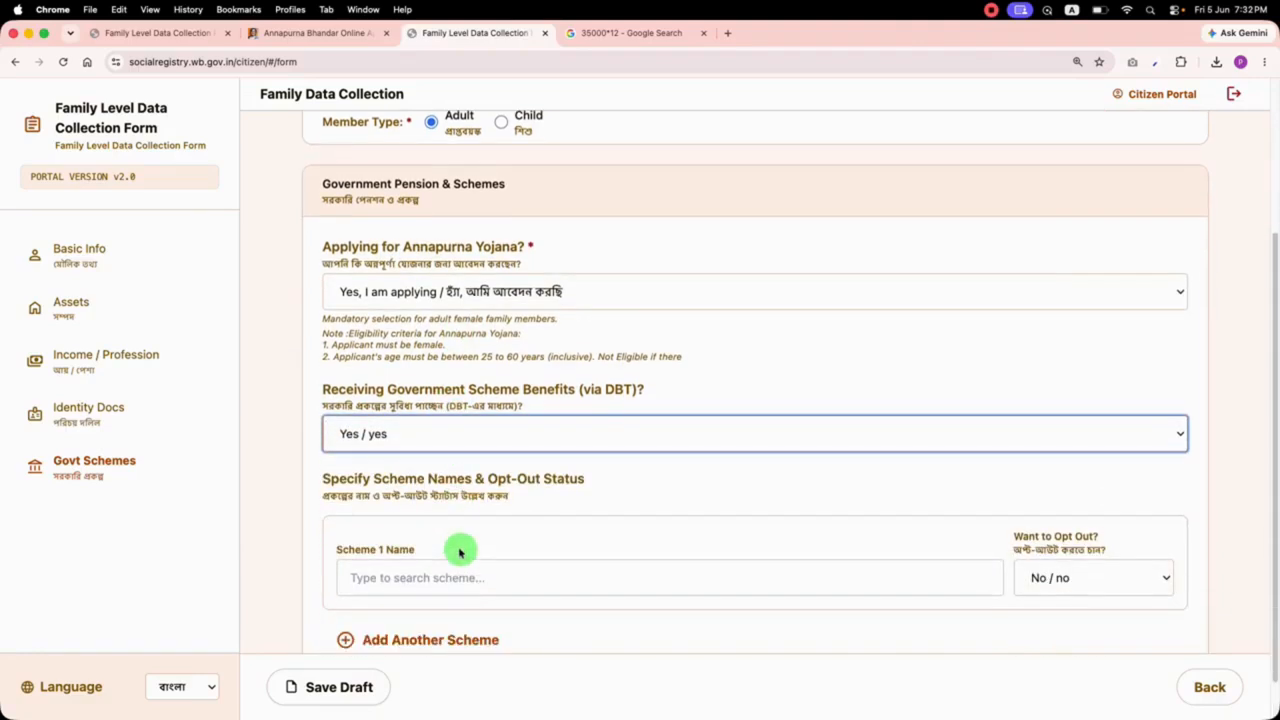
click(446, 580)
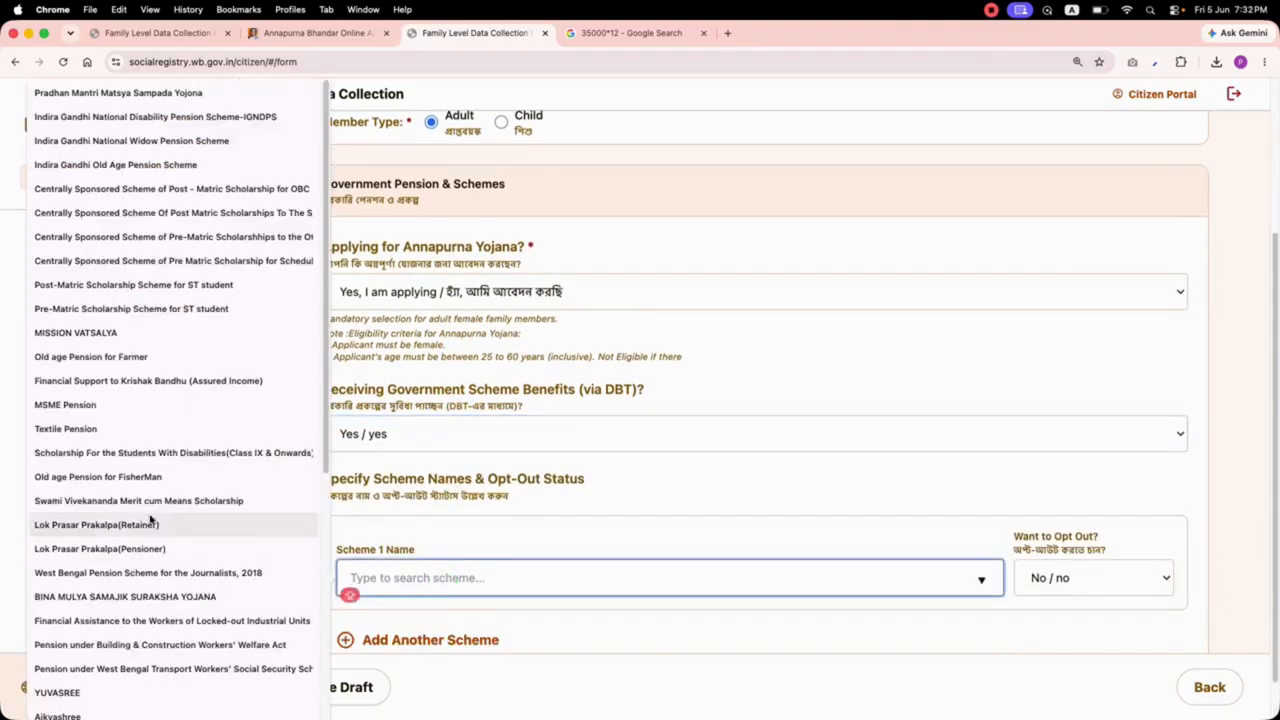
scroll(150, 520, down, 3)
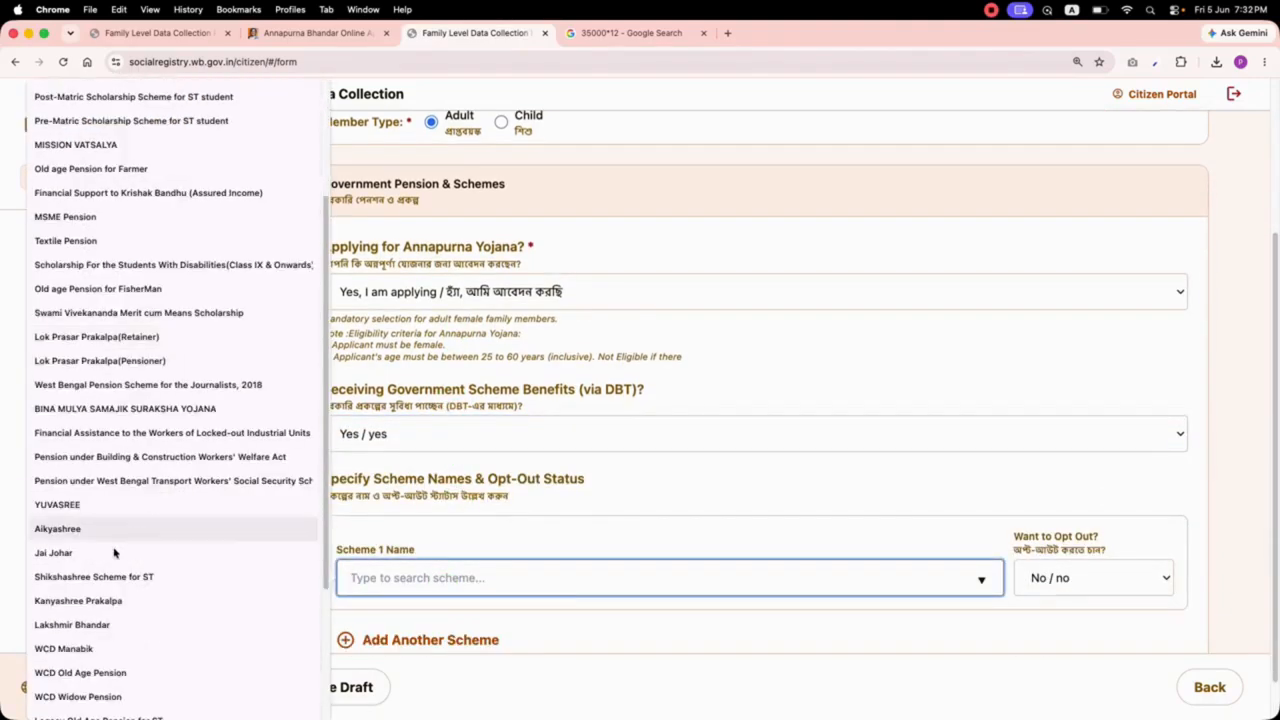
click(98, 624)
Step: Set Lakshmir Bhandar's opt-out to Yes and save the draft
click(1051, 580)
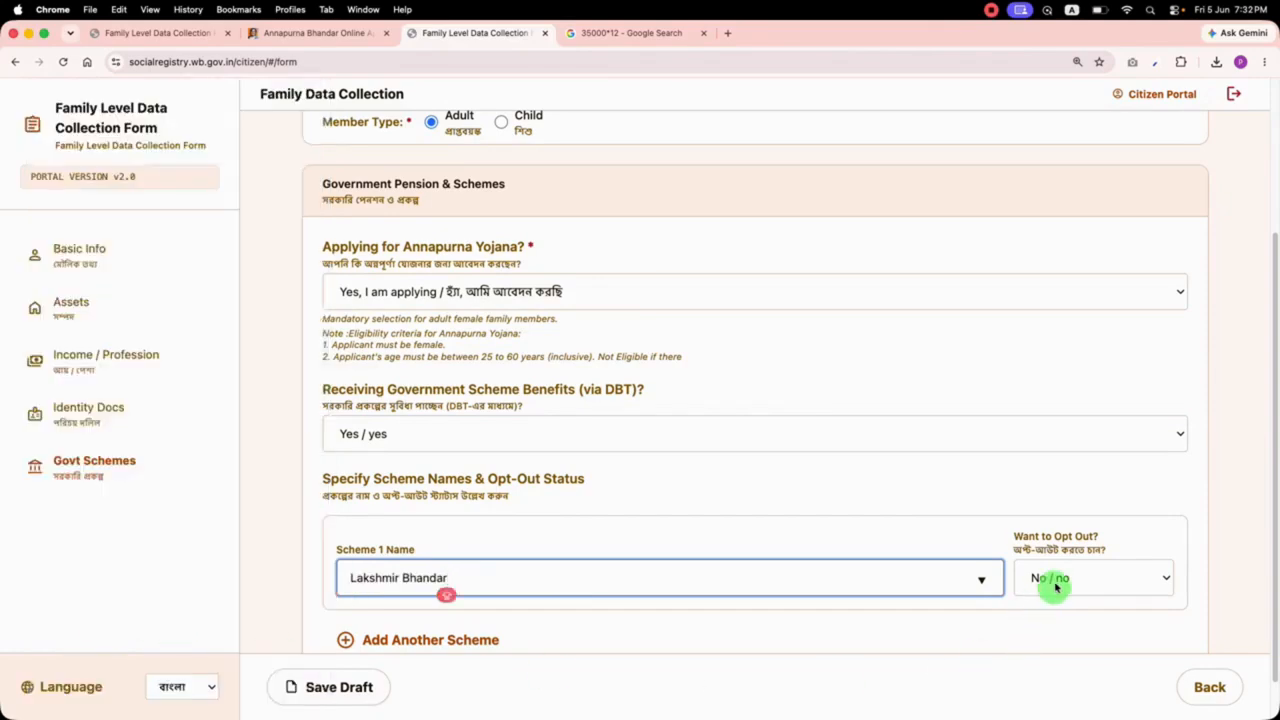
click(1046, 587)
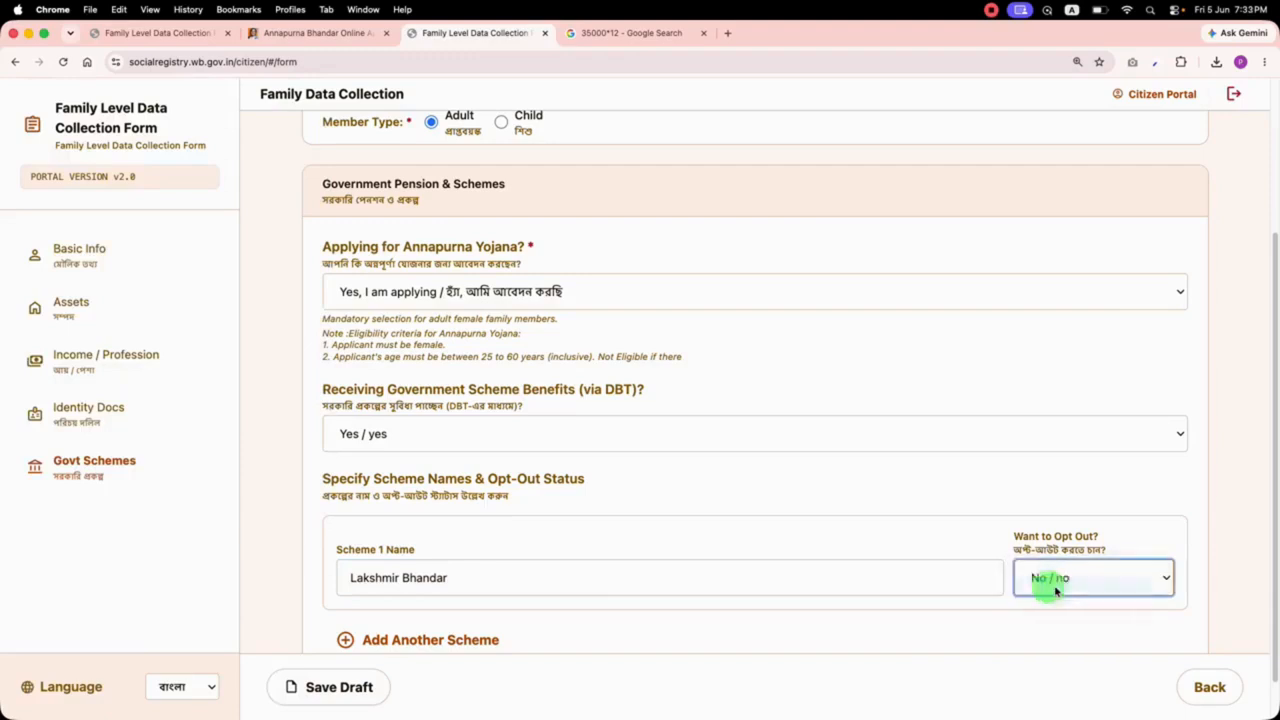
scroll(1055, 590, down, 1)
scroll(1050, 545, down, 1)
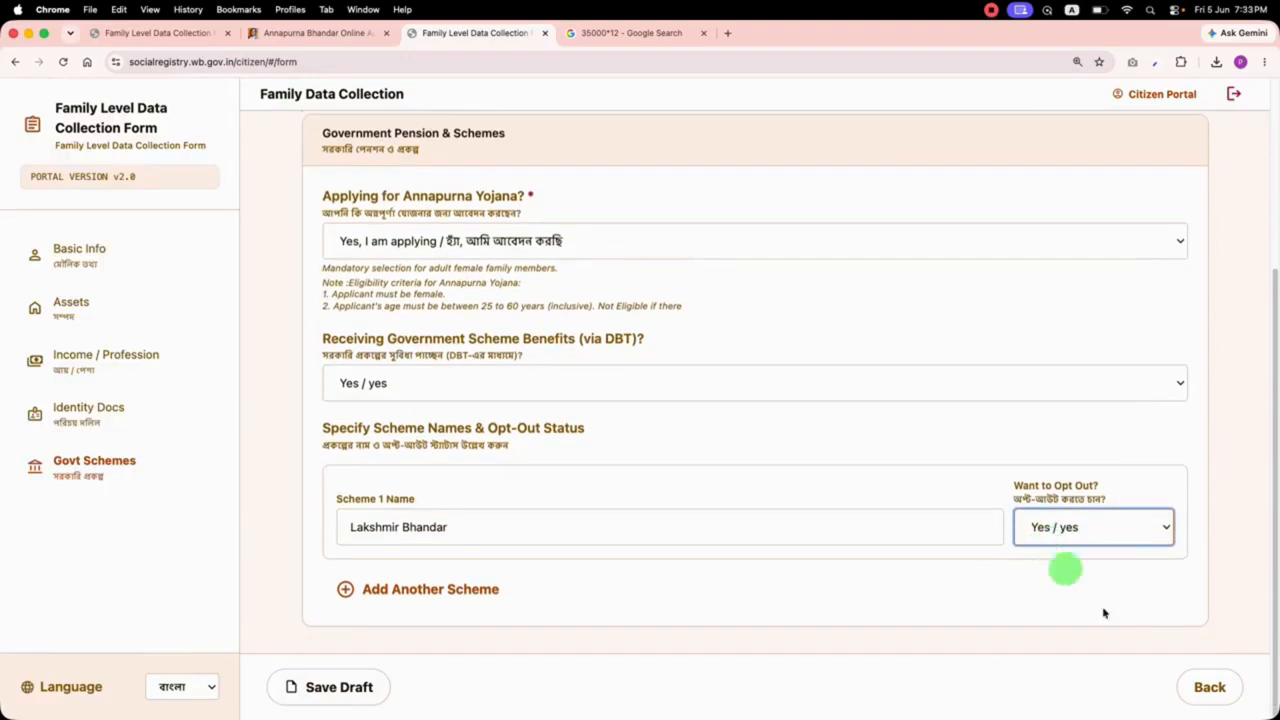
click(358, 700)
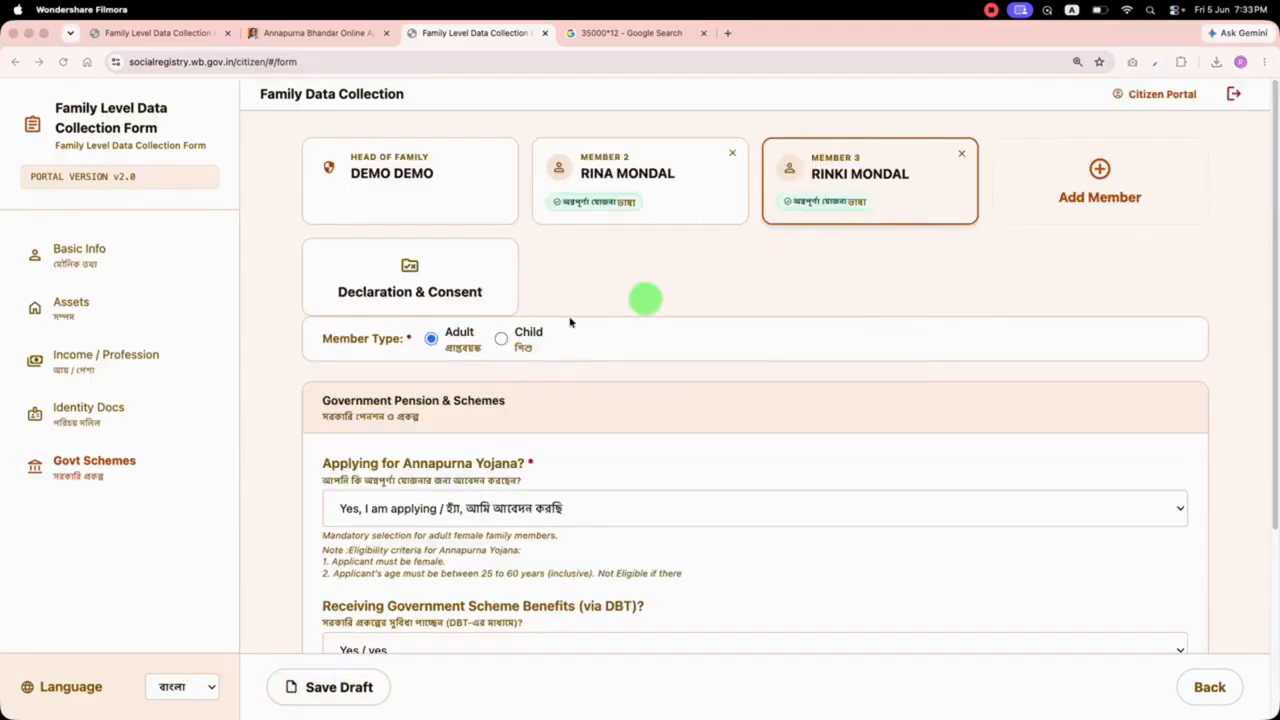
Step: Add a fourth family member as a child and start entering the name
click(1101, 172)
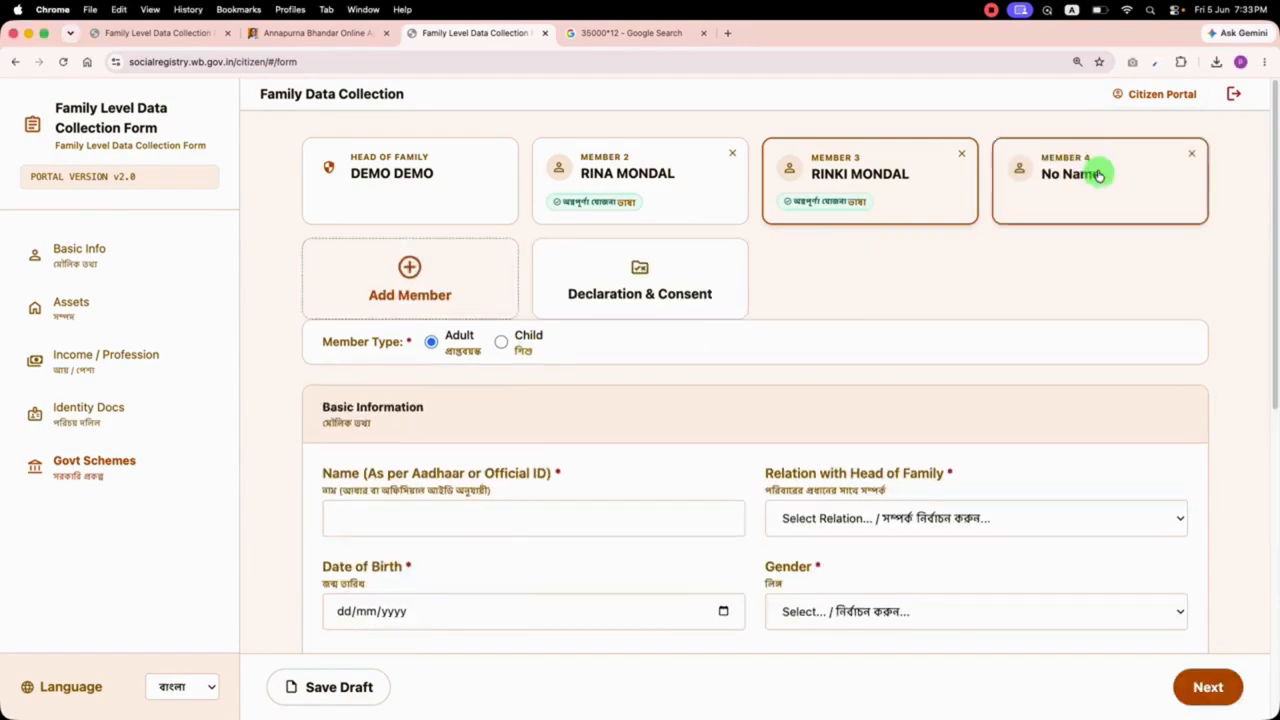
click(502, 345)
scroll(531, 350, down, 3)
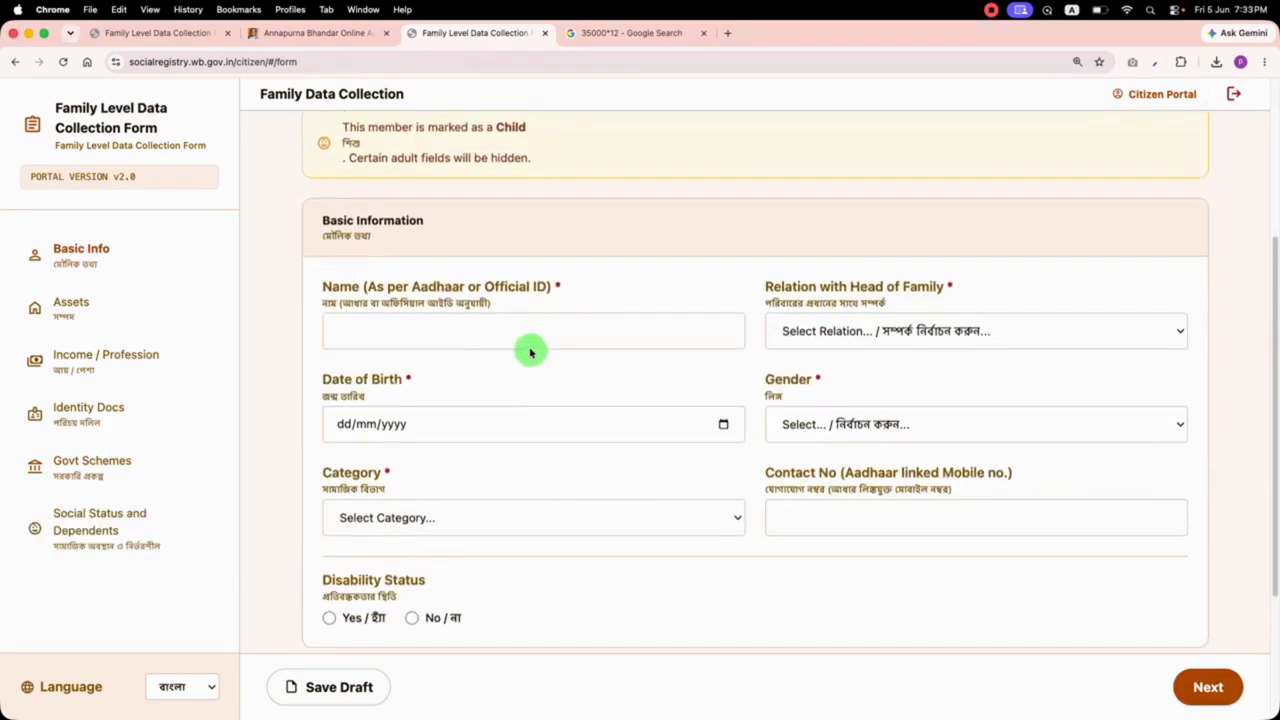
scroll(623, 351, down, 3)
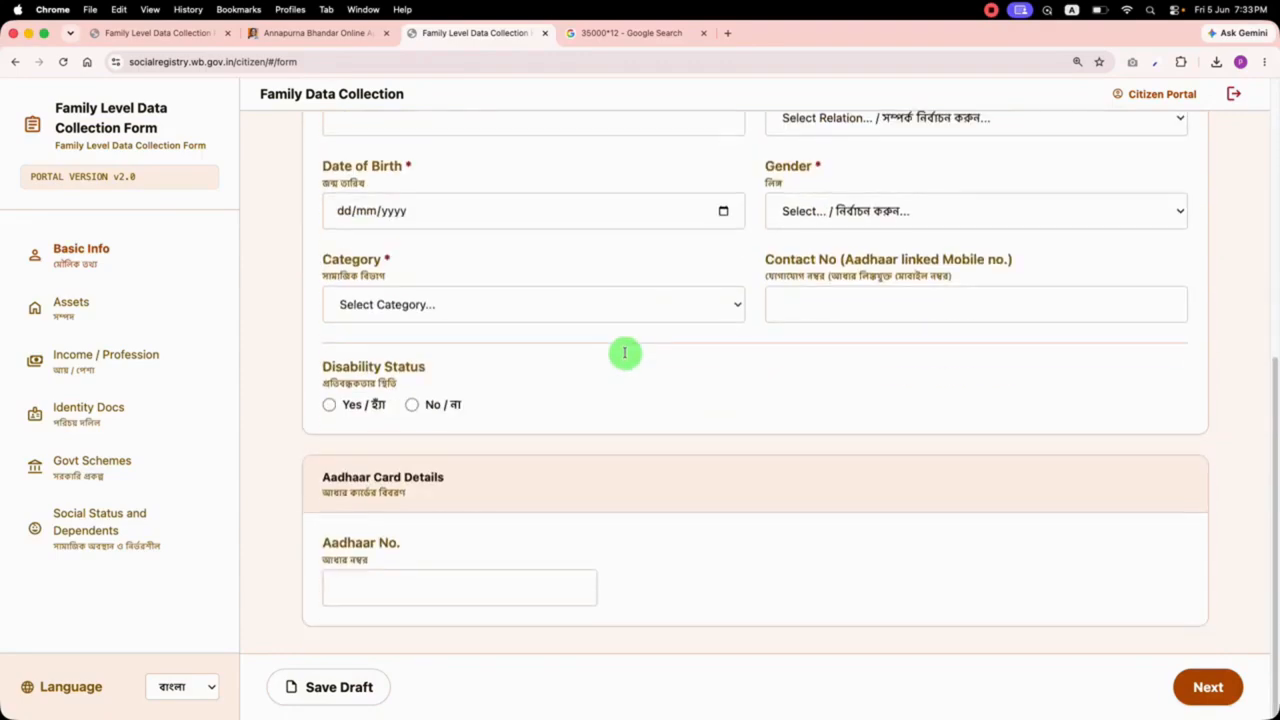
scroll(624, 352, up, 5)
scroll(860, 366, down, 4)
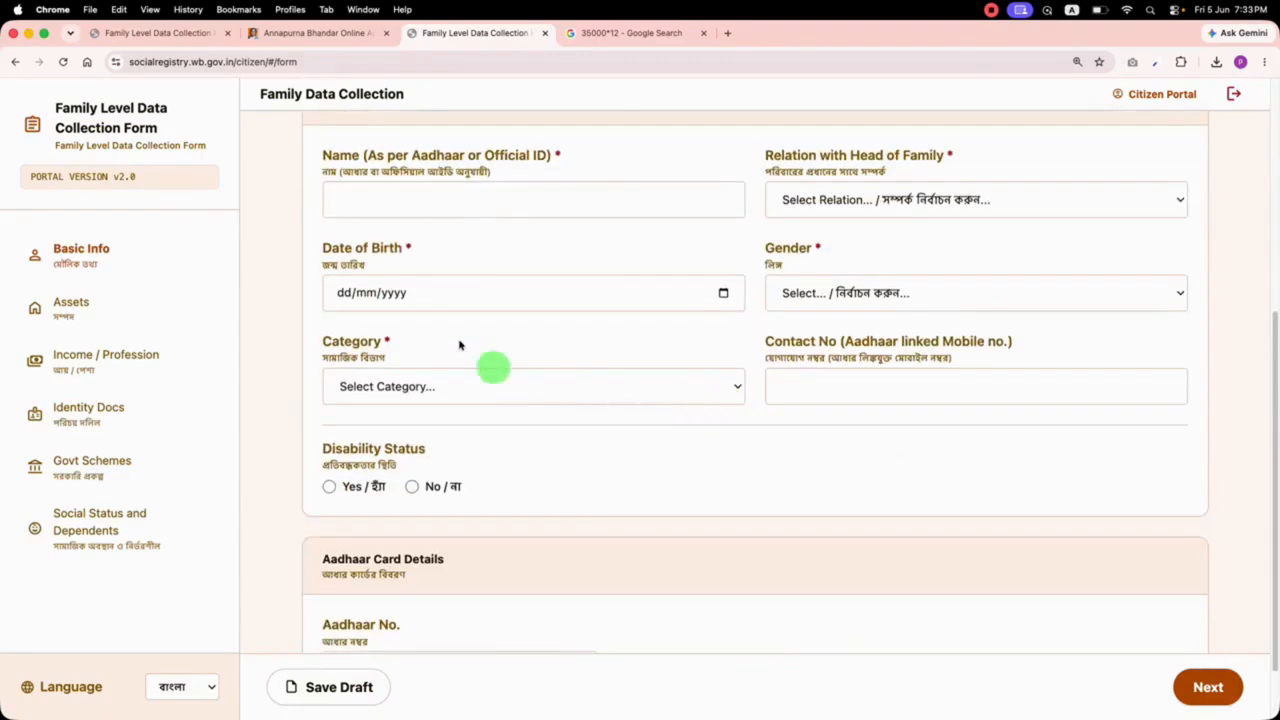
click(443, 199)
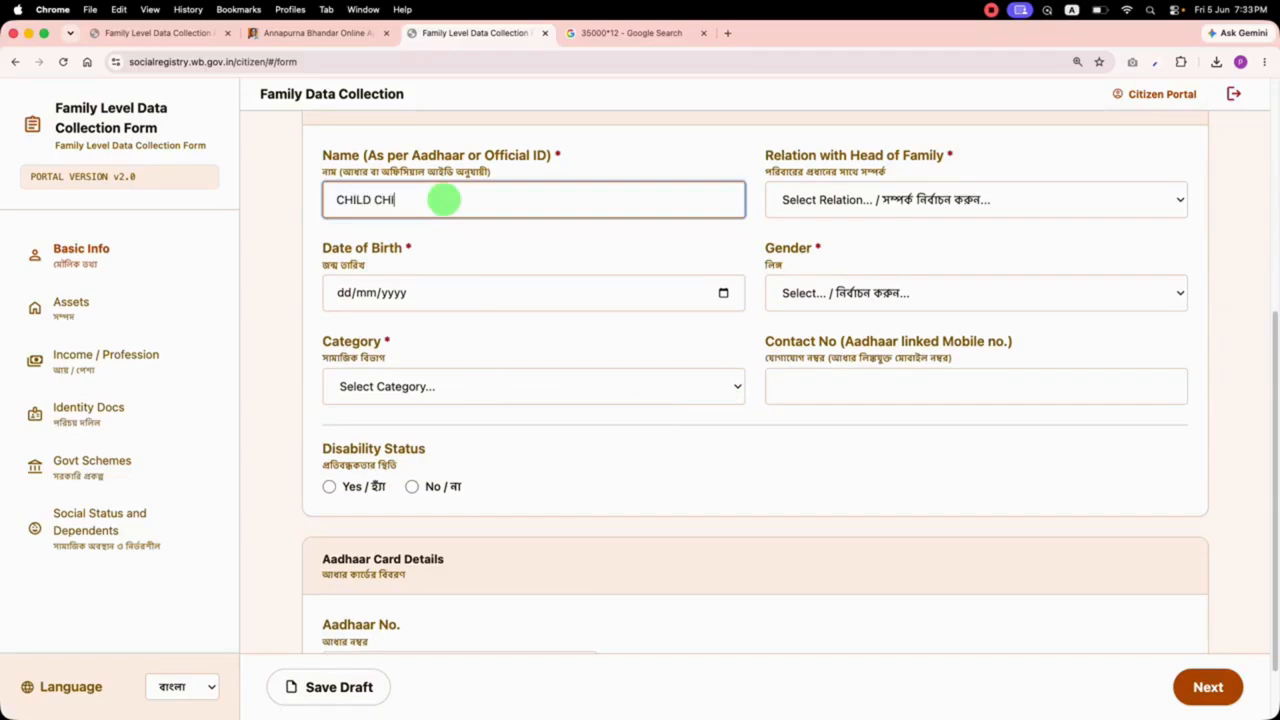
Step: Set the child's relation to head of family as Grandfather
click(833, 200)
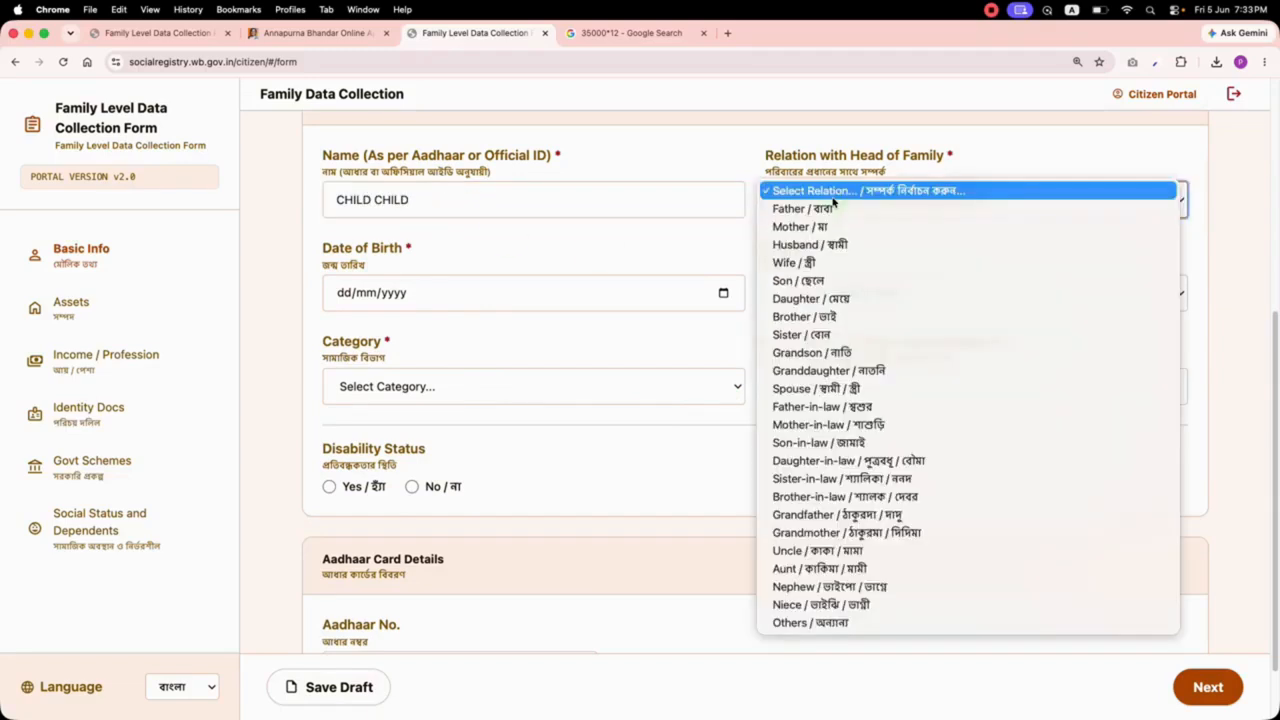
click(674, 274)
scroll(540, 283, up, 3)
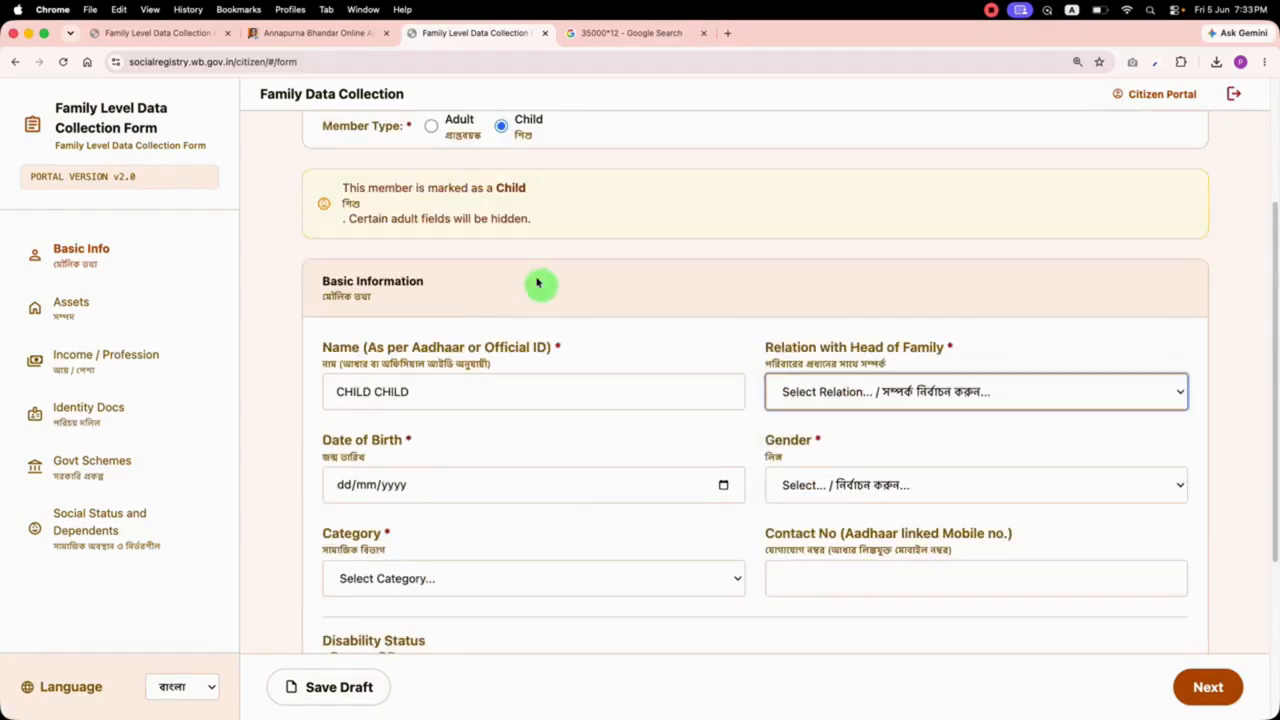
scroll(900, 420, down, 3)
click(866, 366)
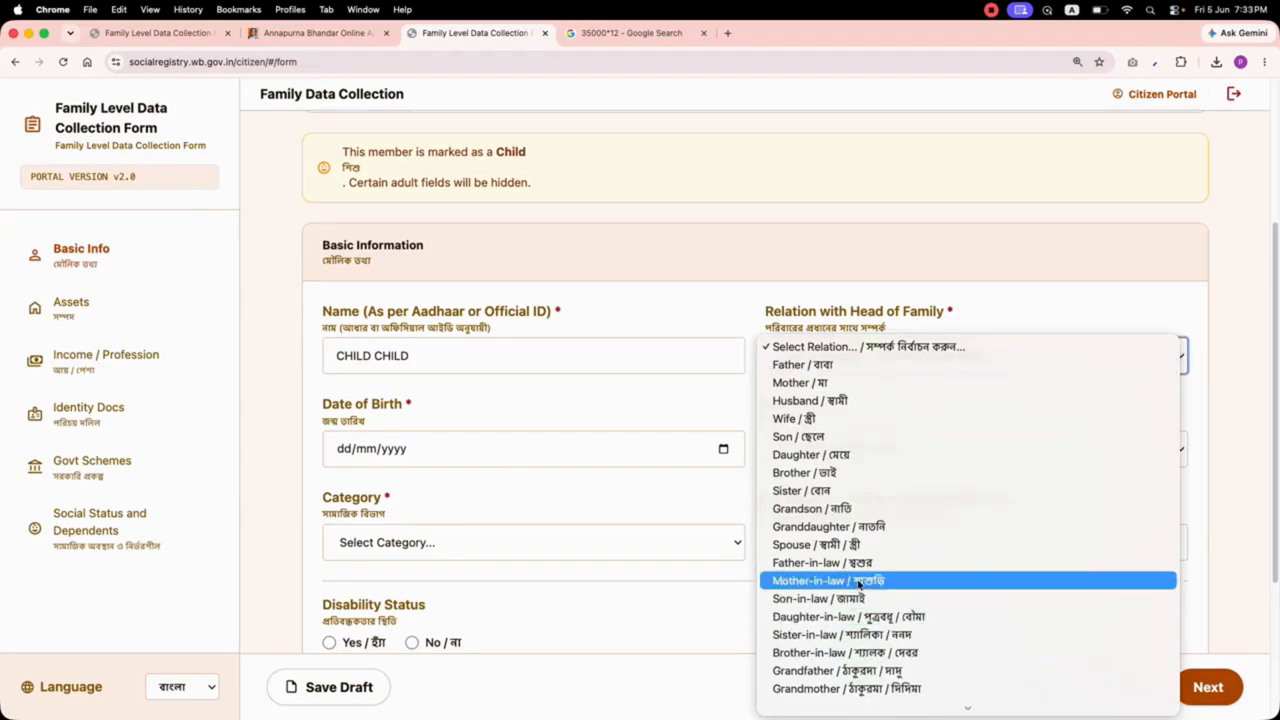
scroll(848, 670, down, 1)
click(858, 634)
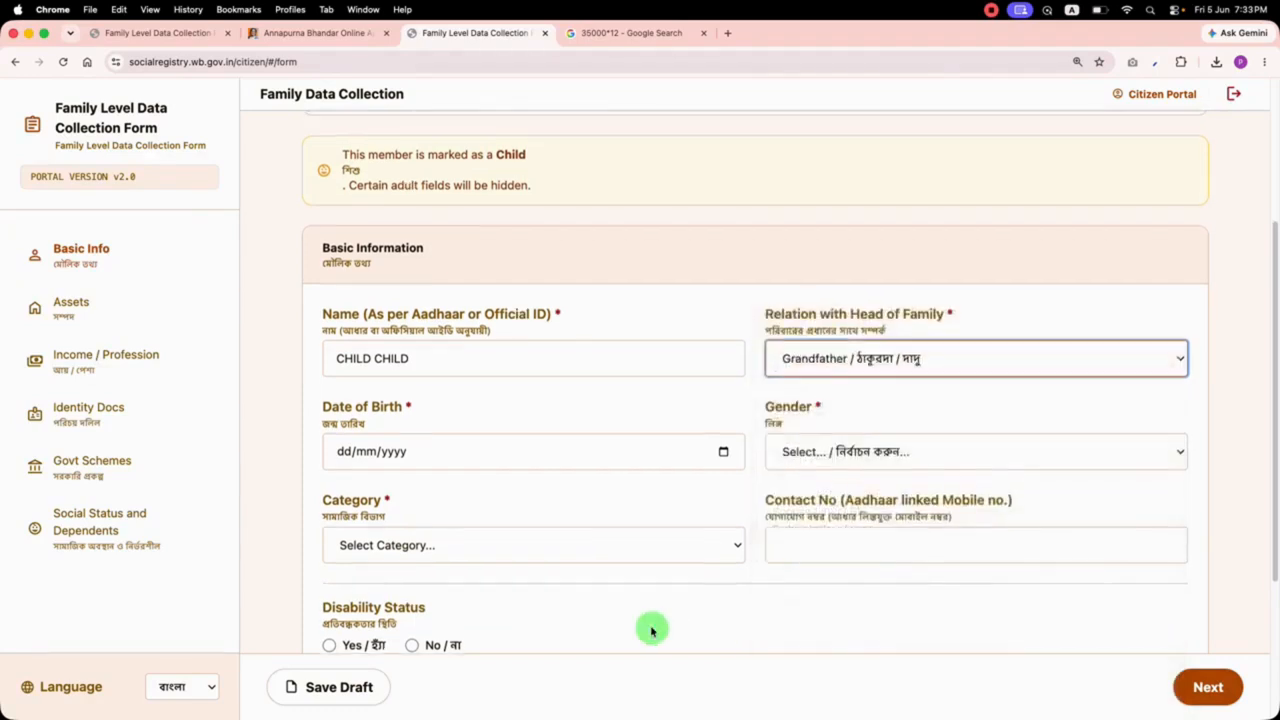
Step: Record no disability for the child and advance to Health & Insurance
scroll(651, 629, up, 5)
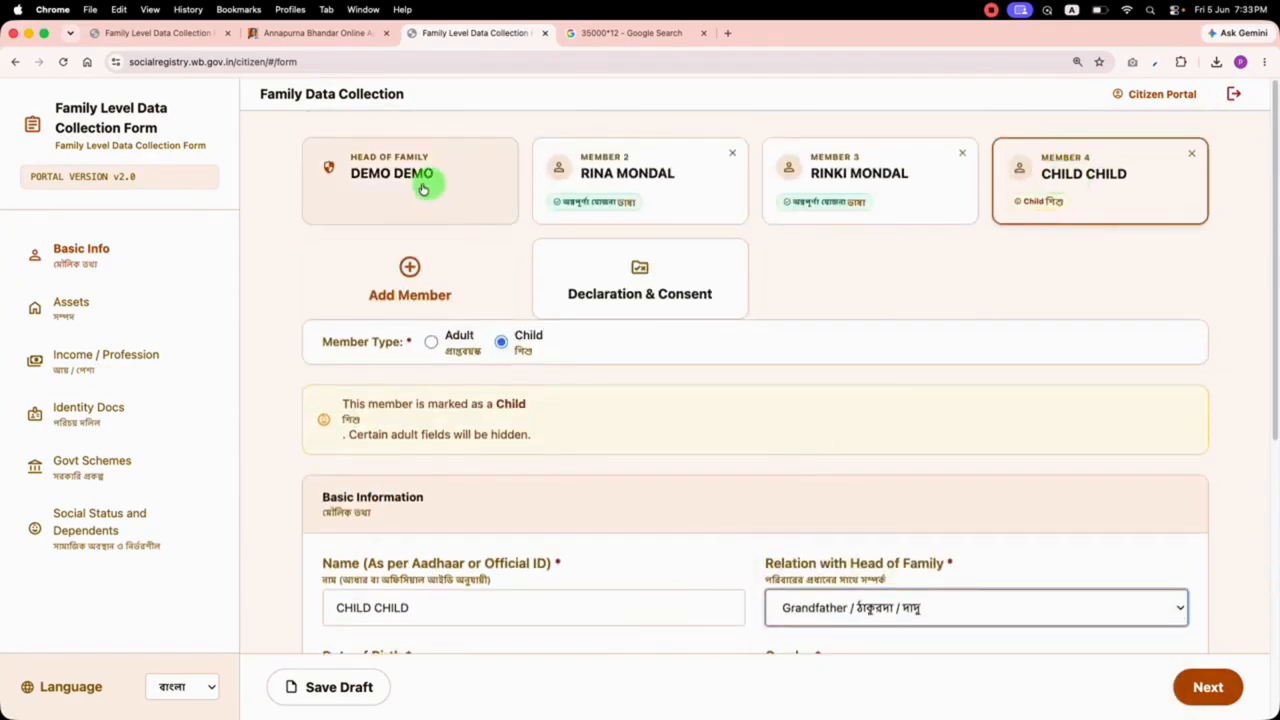
scroll(617, 443, down, 4)
scroll(720, 434, down, 3)
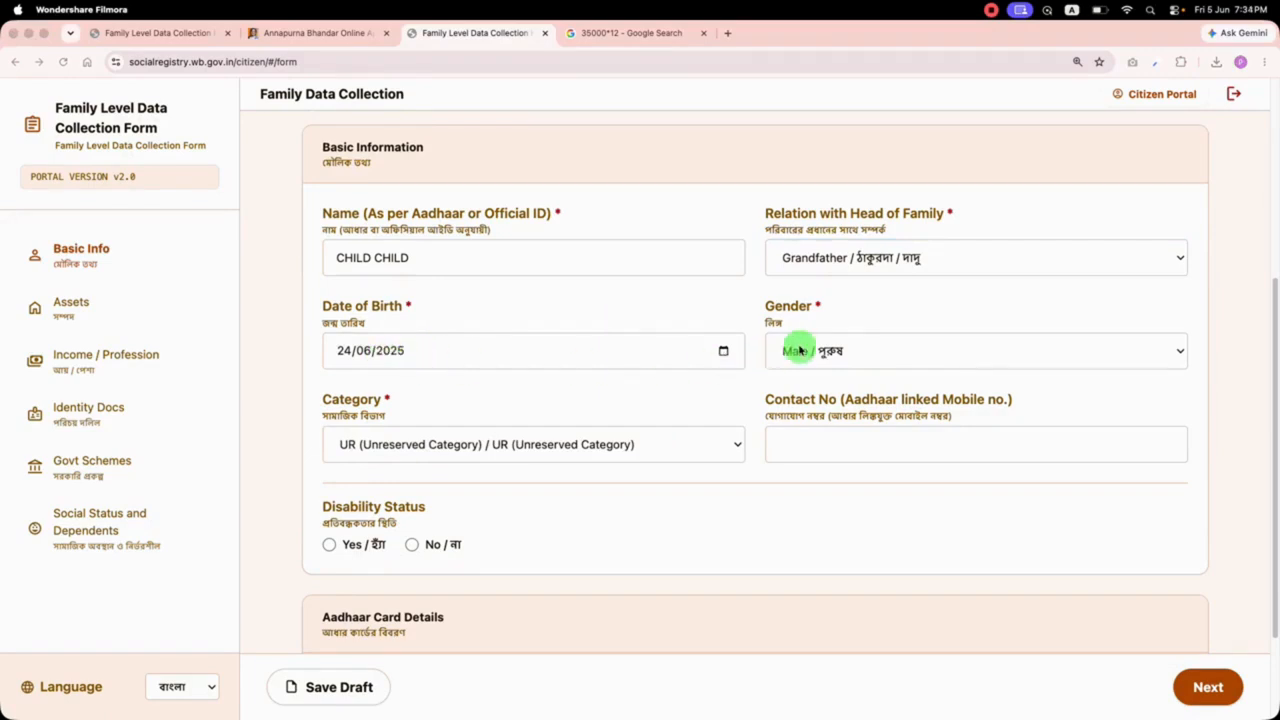
click(412, 546)
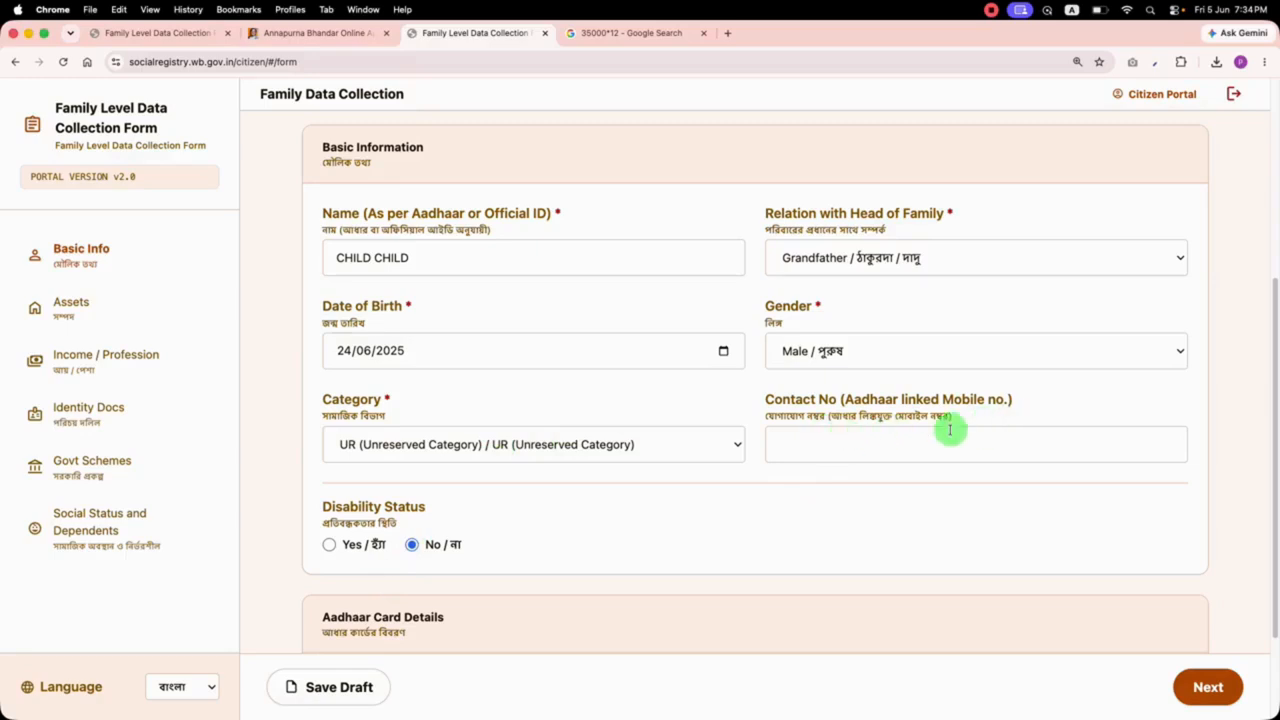
scroll(955, 430, up, 1)
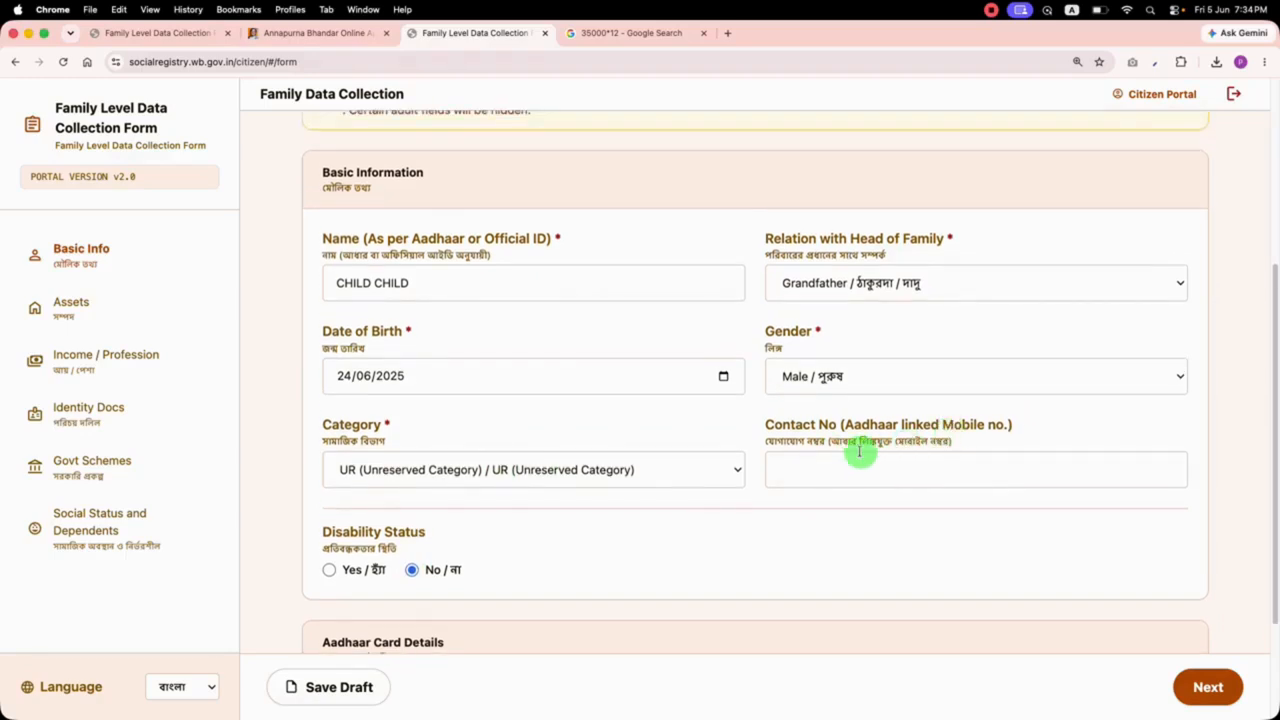
scroll(855, 455, down, 5)
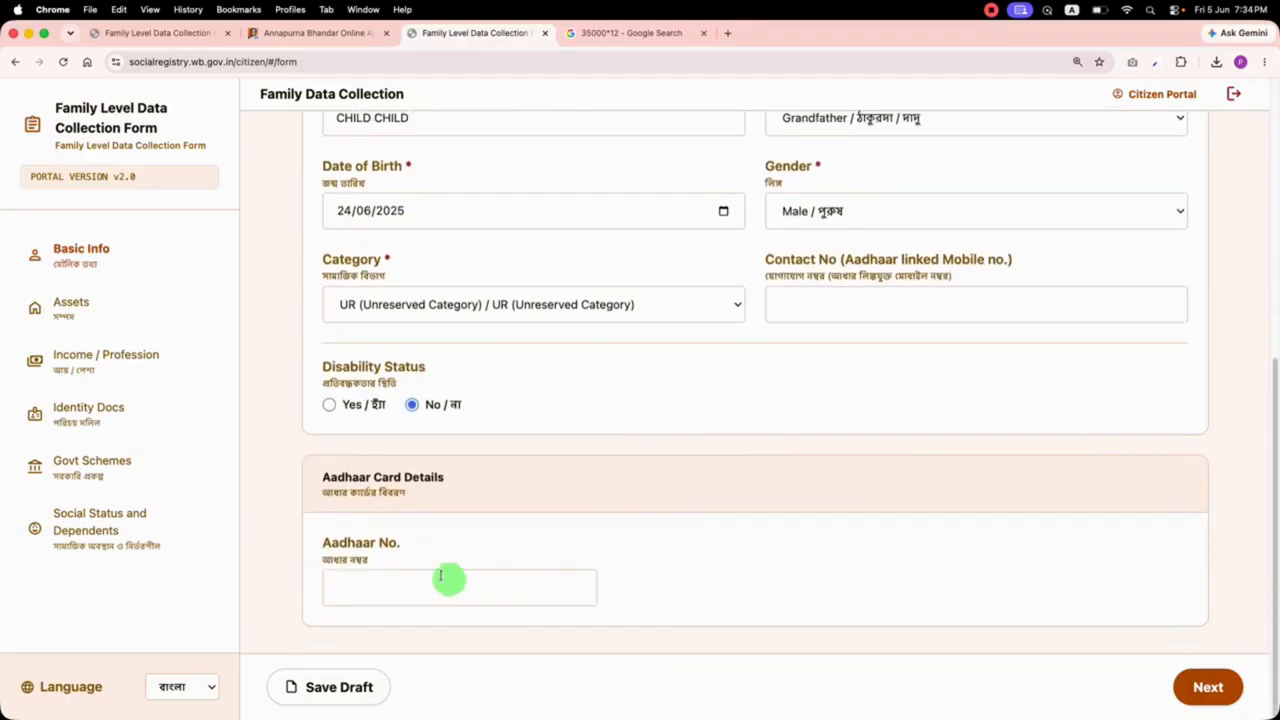
click(1197, 686)
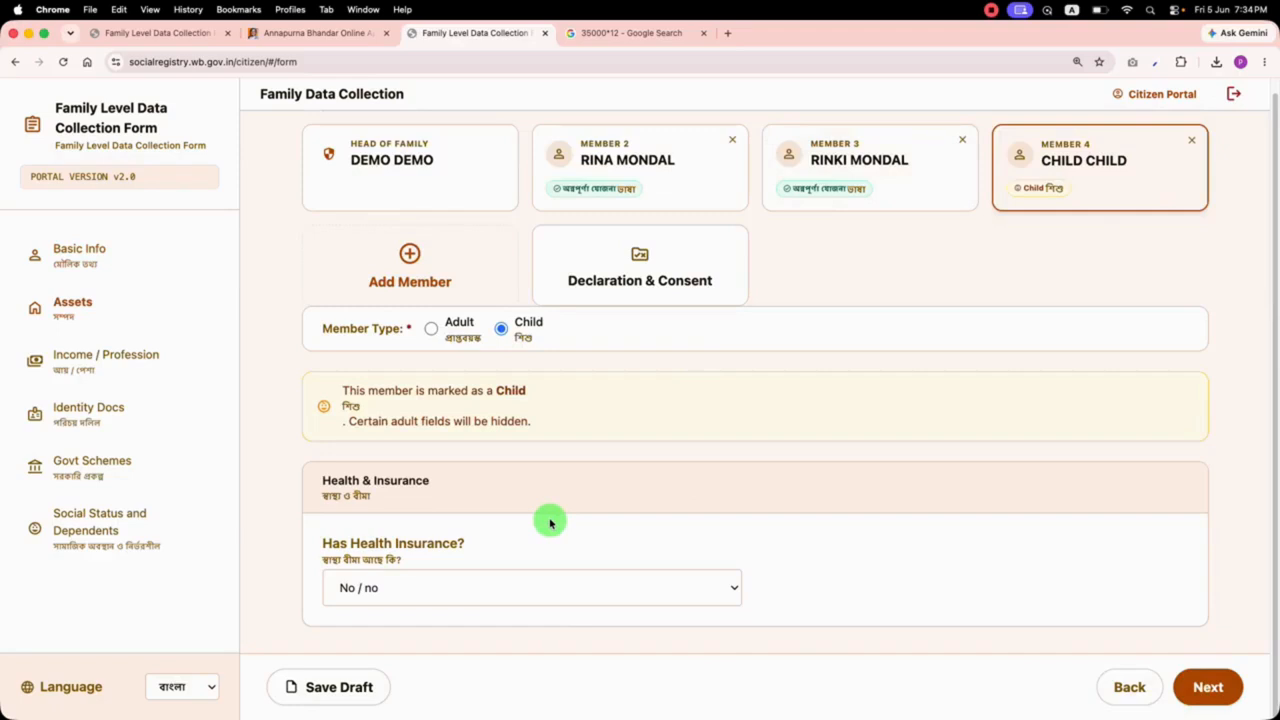
Step: Answer Yes to health insurance with insurance type Private
click(471, 584)
click(467, 573)
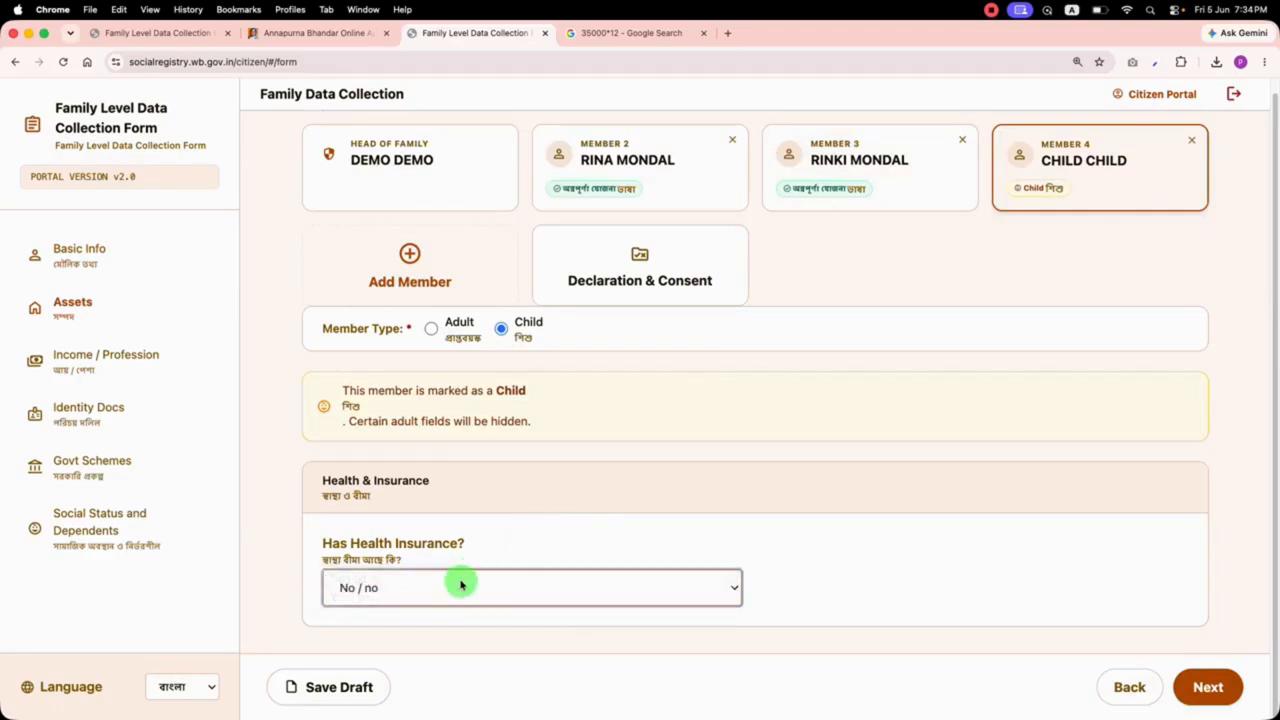
click(461, 584)
click(414, 598)
click(800, 587)
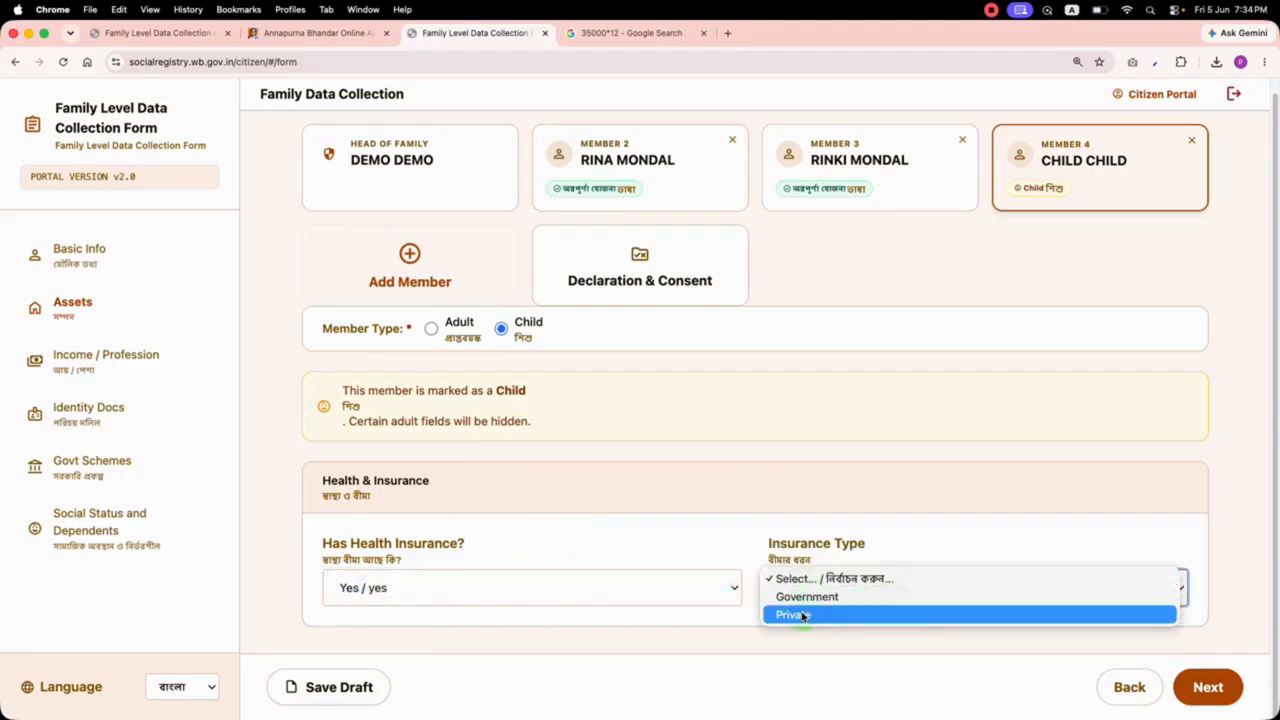
click(802, 615)
Step: Advance through Income / Profession, Identity Docs and Govt Schemes to Social Status and Dependents
click(1210, 686)
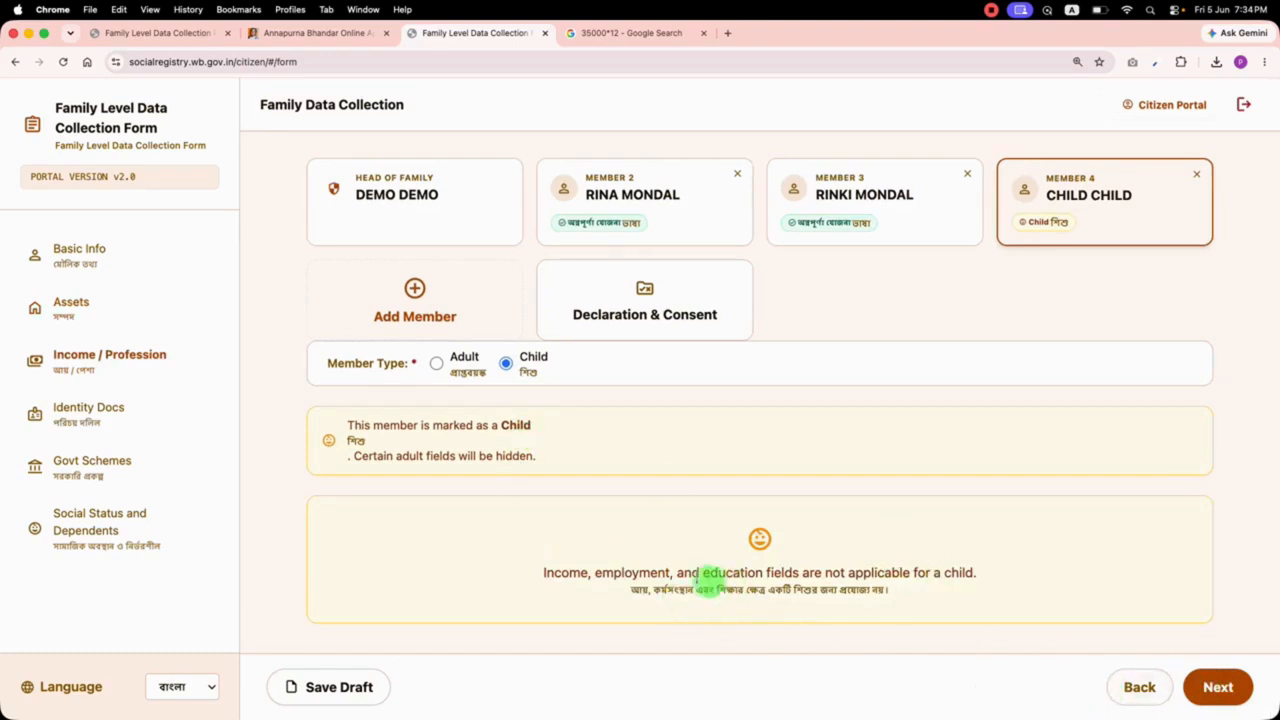
drag(566, 572, 989, 573)
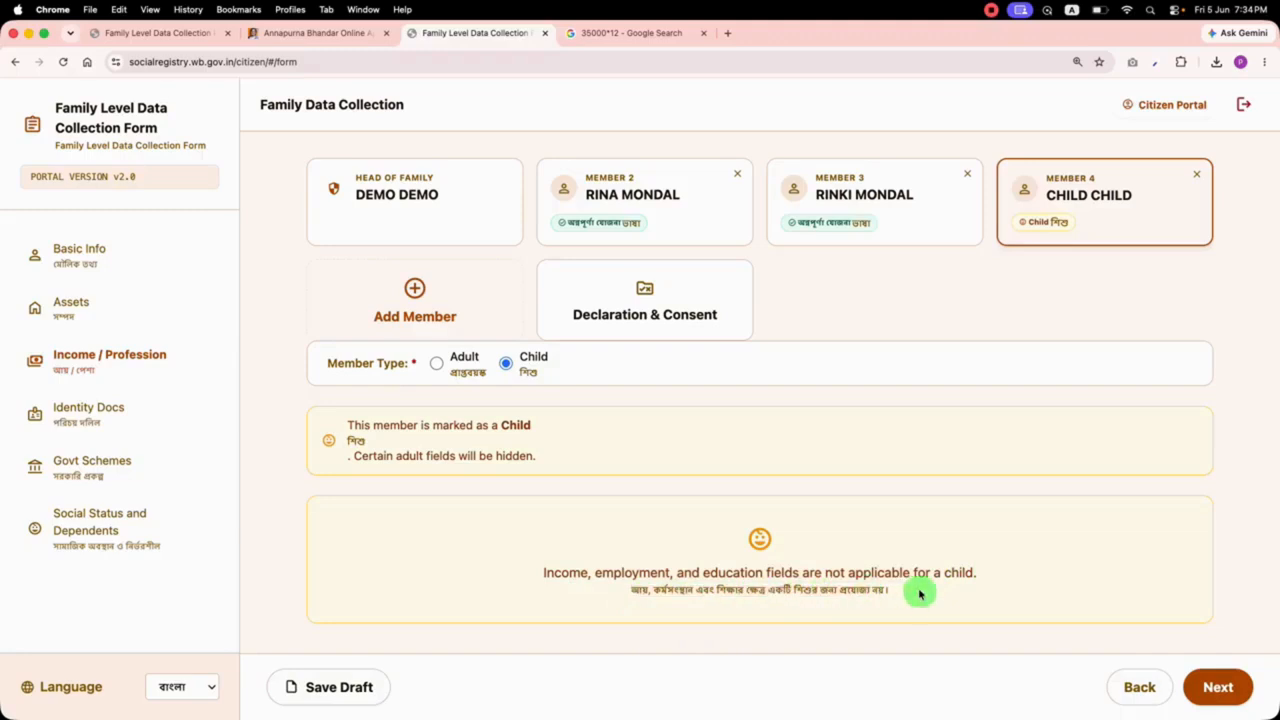
click(1214, 686)
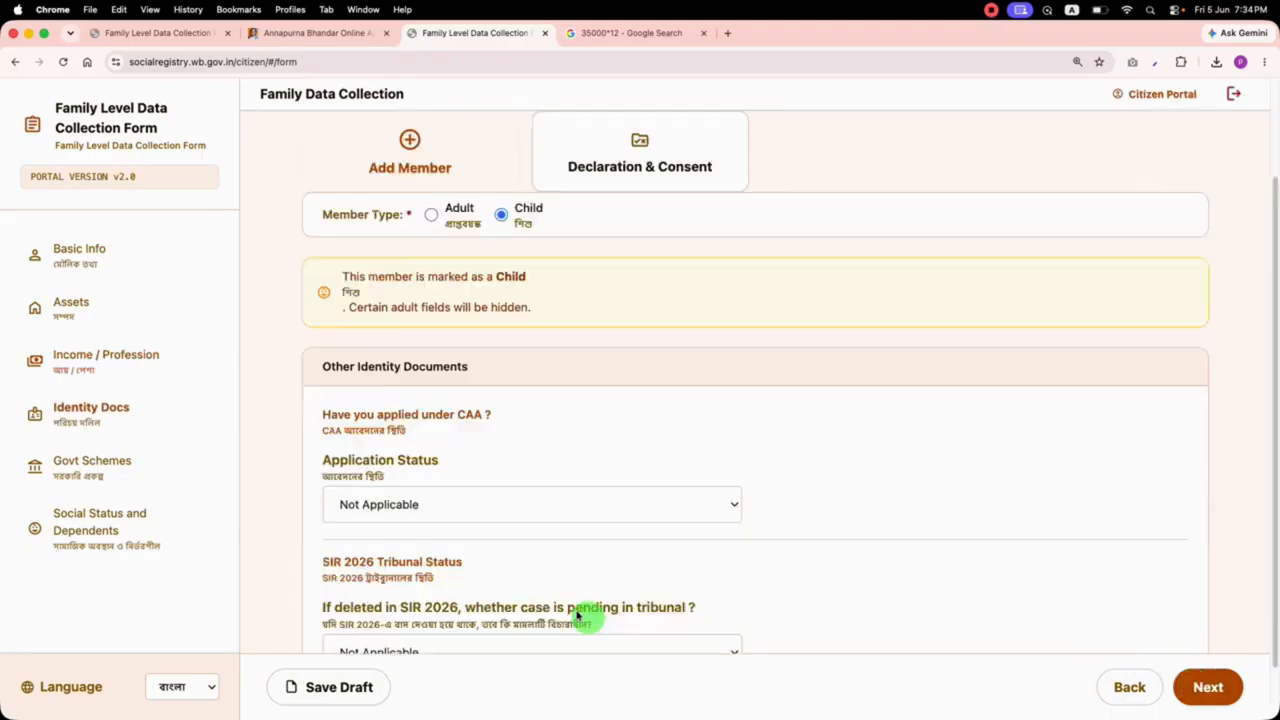
scroll(493, 540, down, 1)
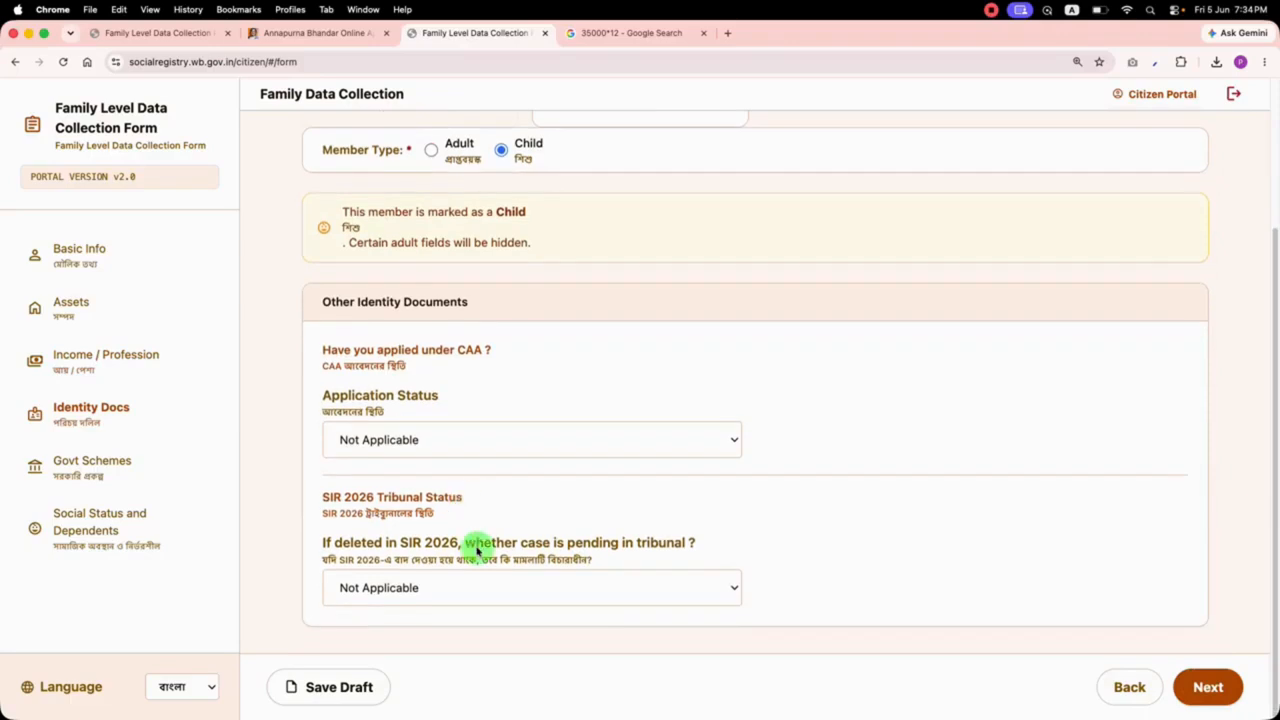
scroll(480, 535, up, 4)
scroll(629, 435, down, 4)
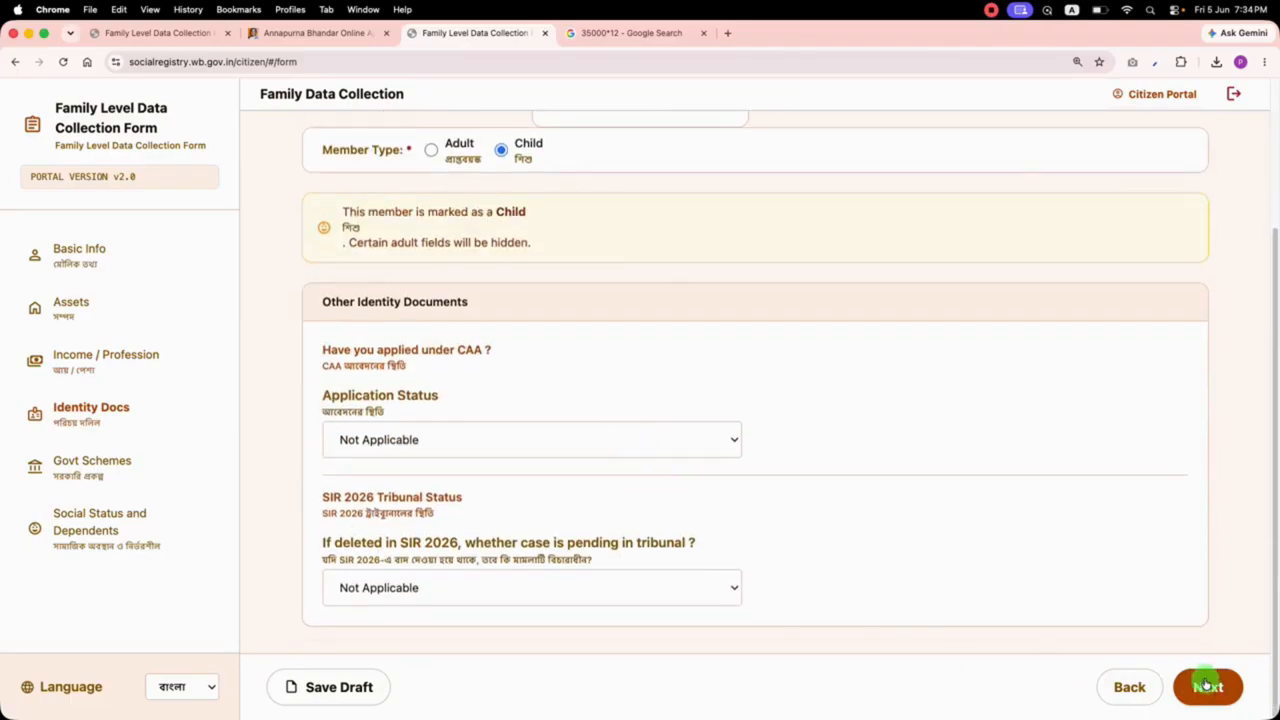
click(1207, 686)
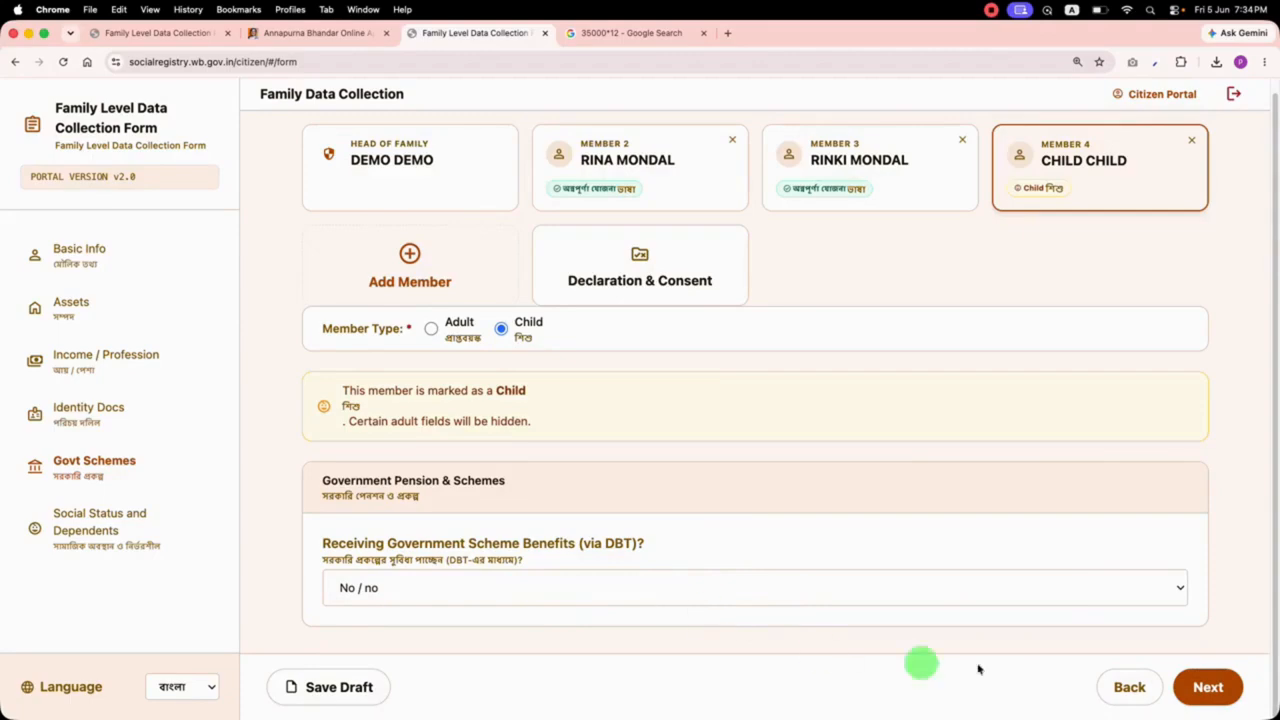
click(1207, 688)
scroll(683, 568, down, 3)
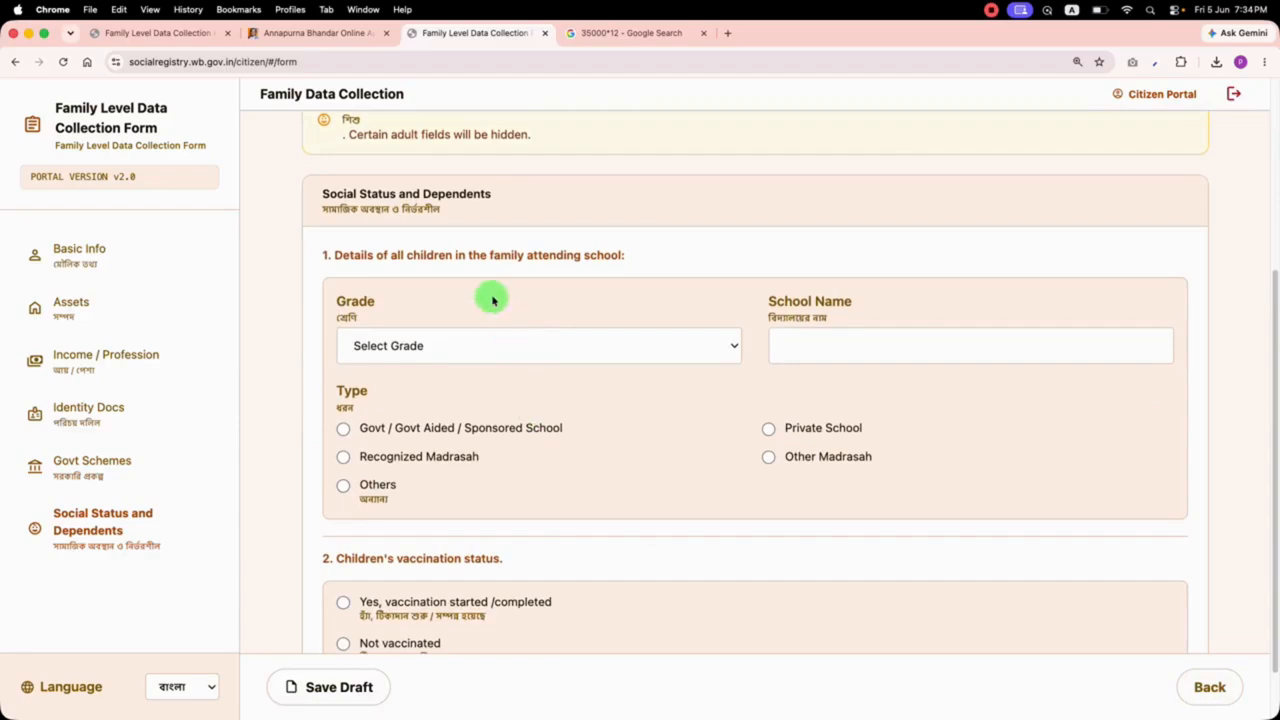
Step: Choose the child's grade, first NA and then Class 8
scroll(485, 296, down, 1)
click(434, 313)
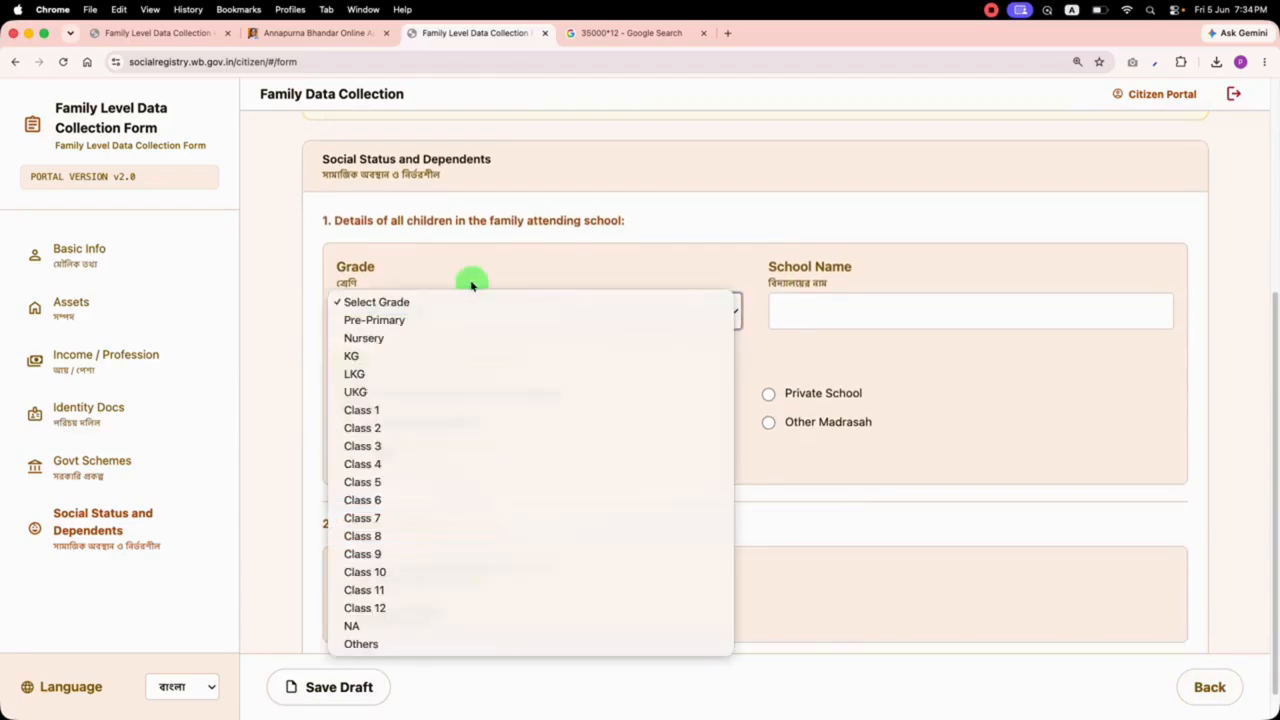
click(471, 280)
scroll(471, 285, down, 1)
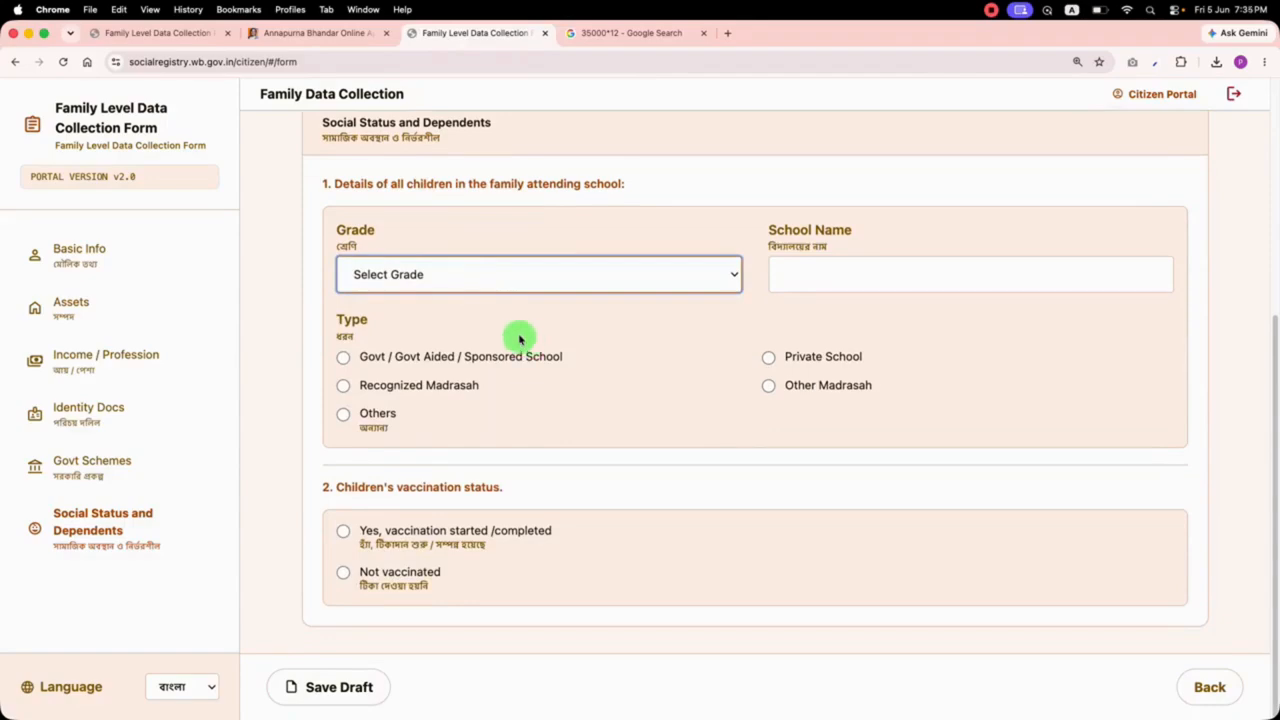
click(481, 279)
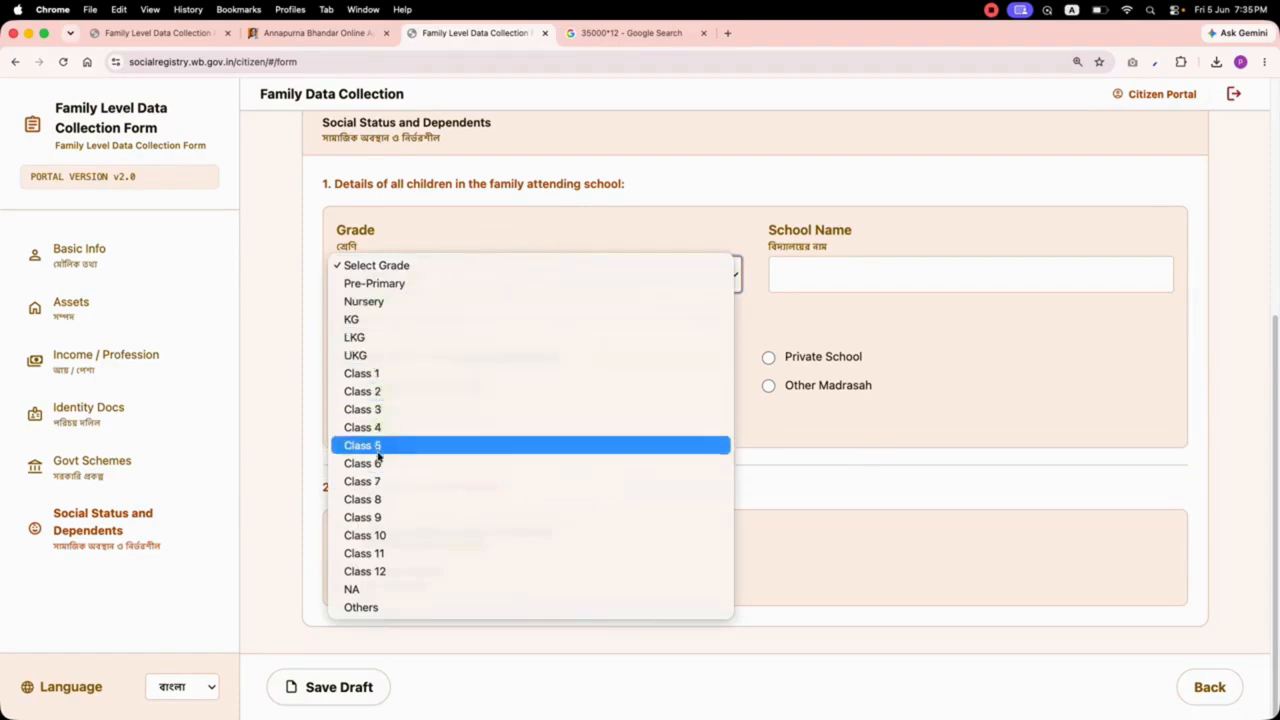
click(381, 593)
scroll(800, 260, up, 3)
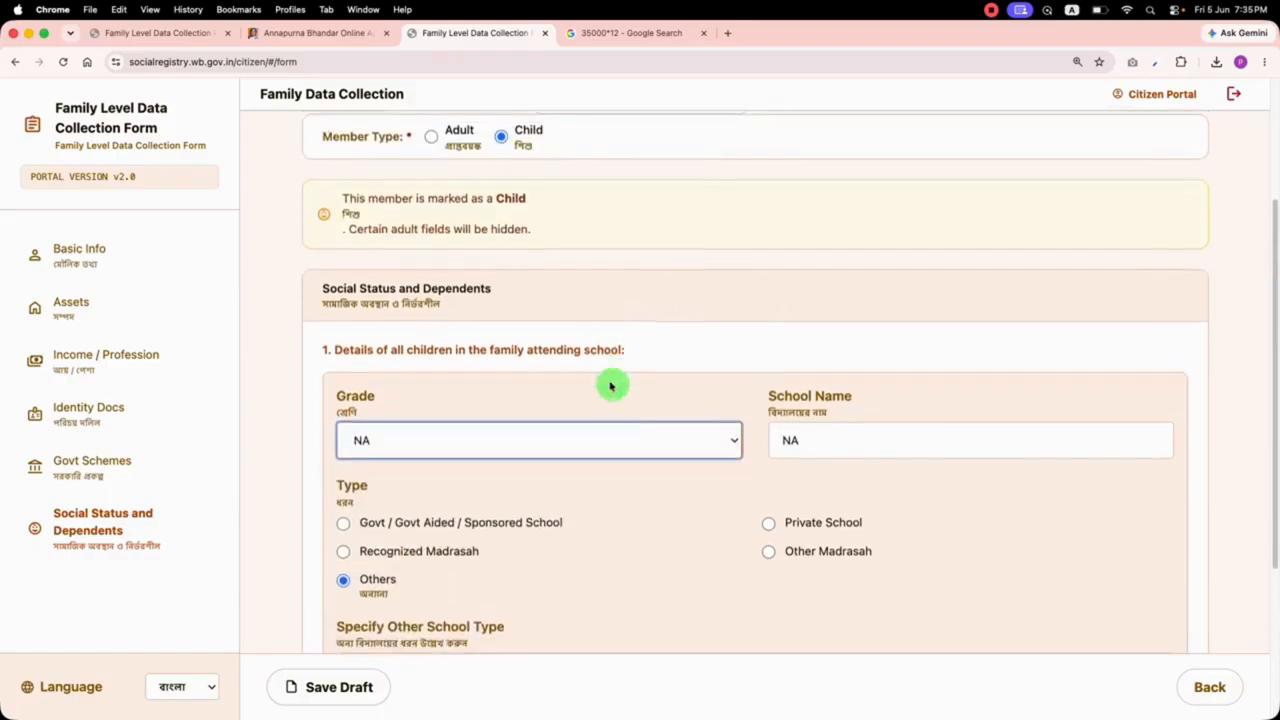
scroll(611, 386, down, 4)
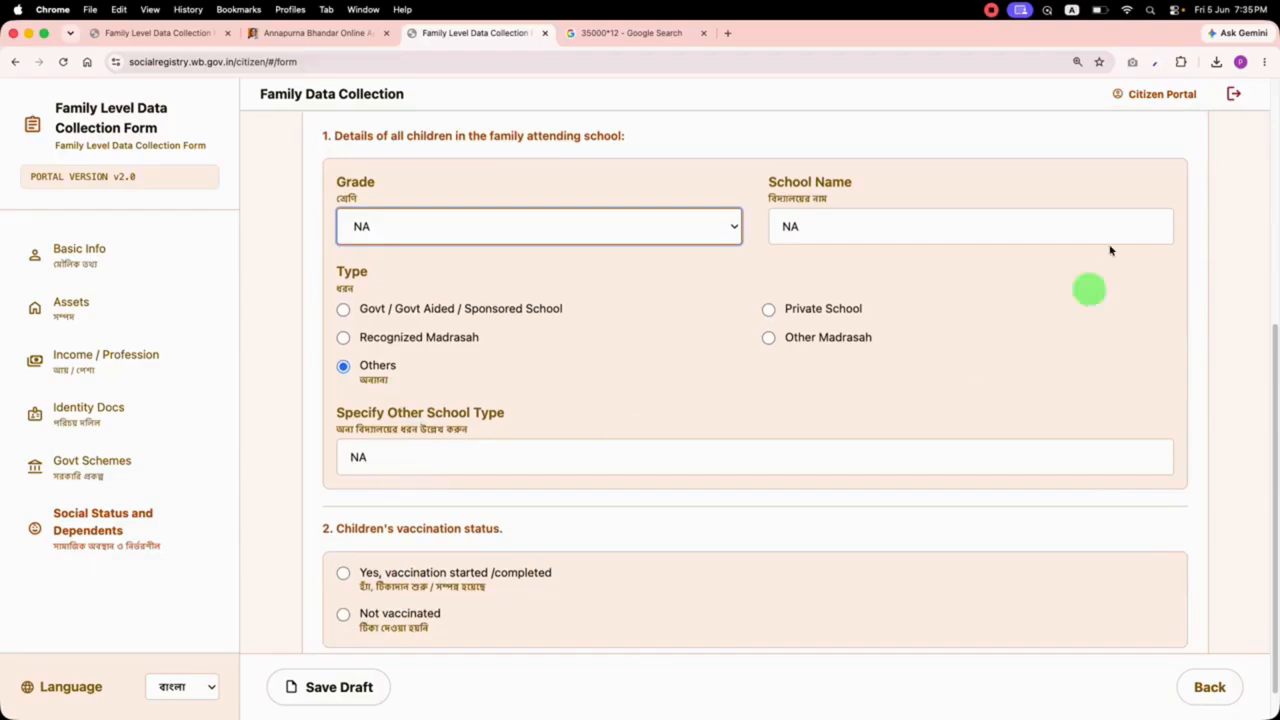
scroll(715, 413, down, 1)
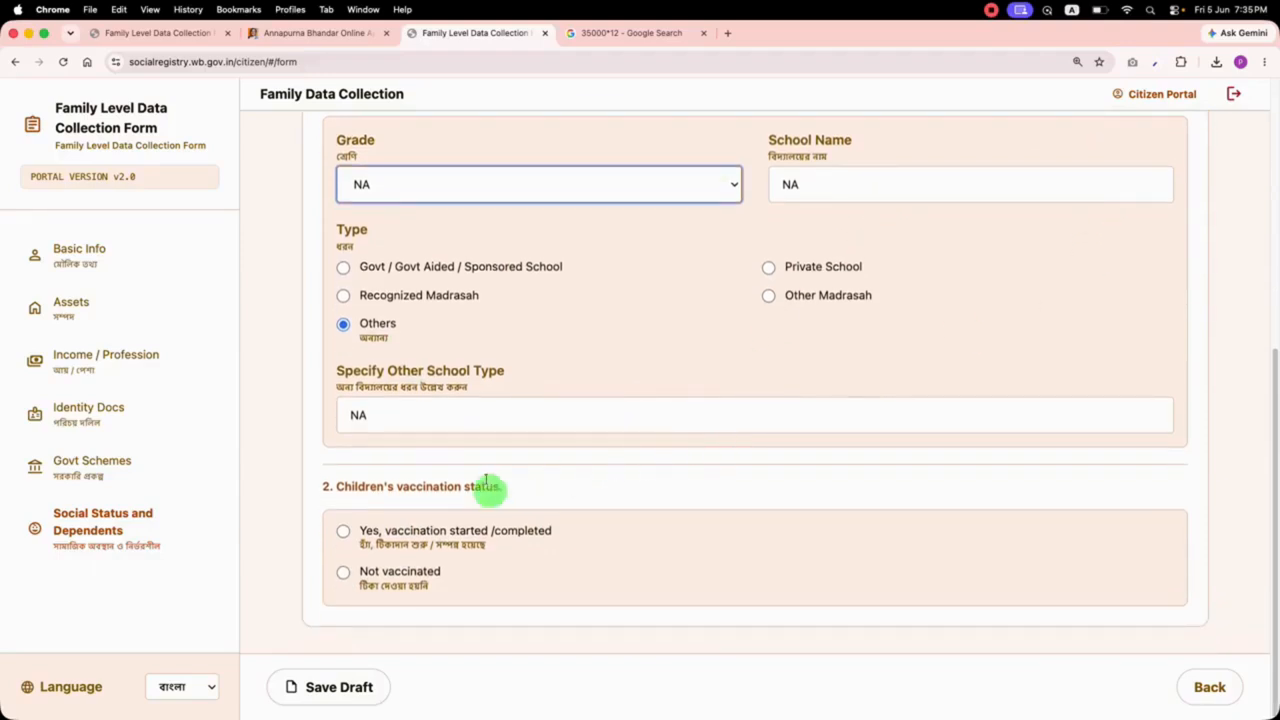
click(440, 191)
scroll(402, 145, up, 2)
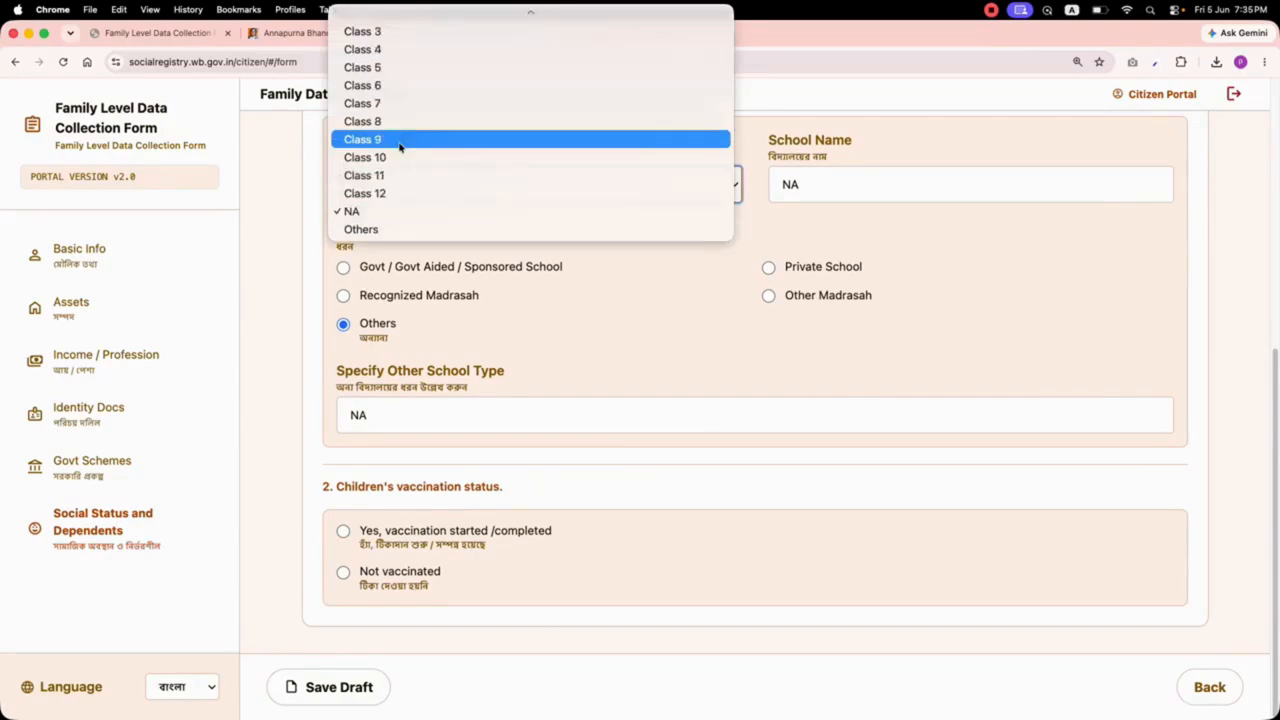
click(388, 121)
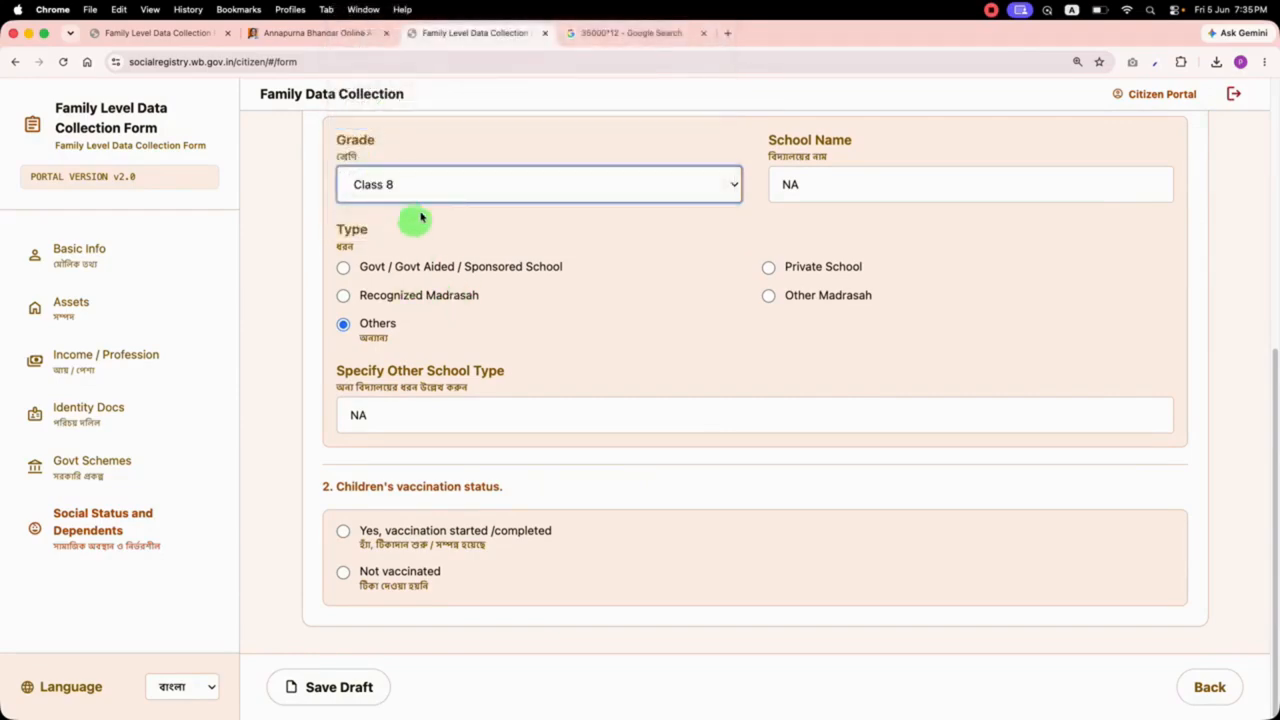
Step: Set the school type to Others, clear the school name and return the grade to NA
click(341, 270)
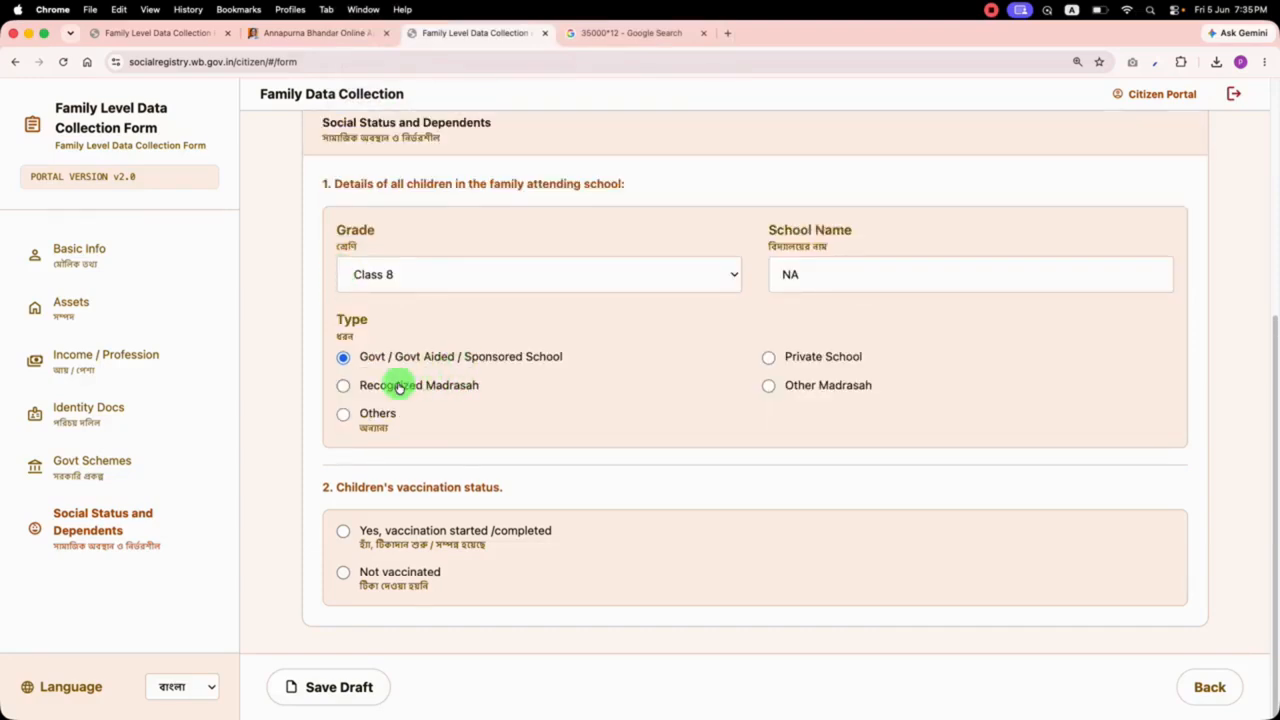
click(345, 415)
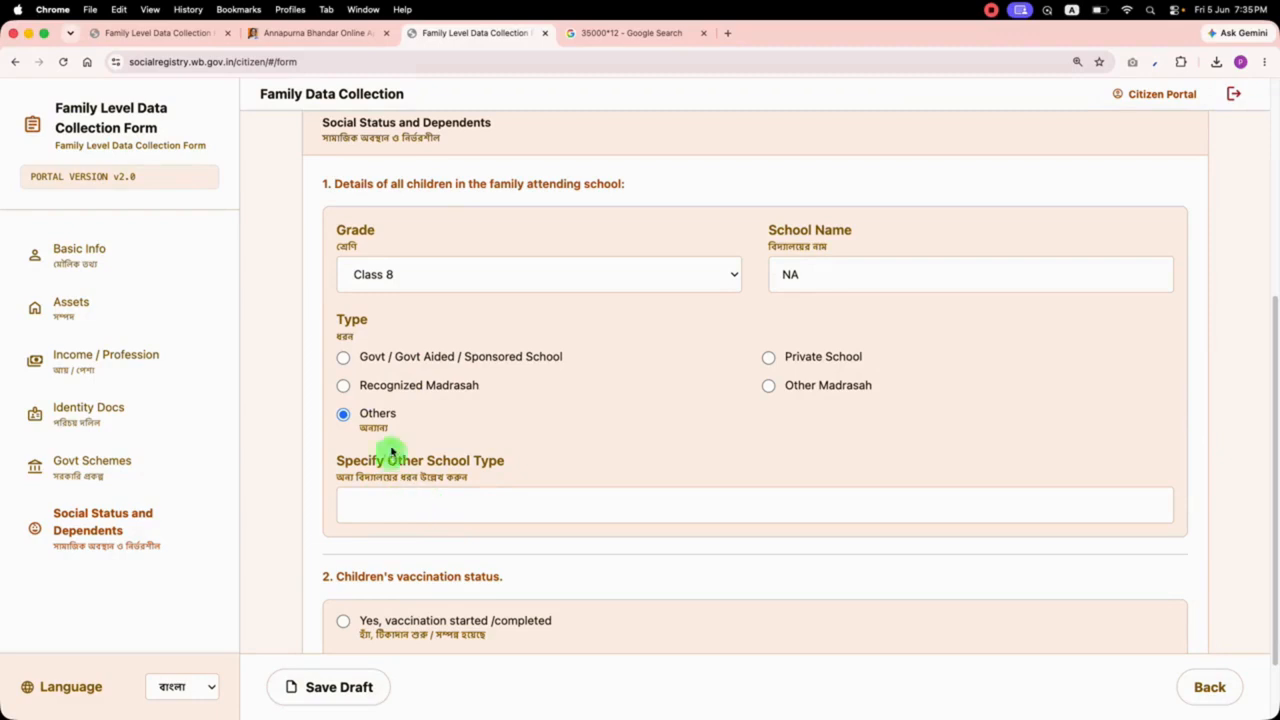
click(768, 358)
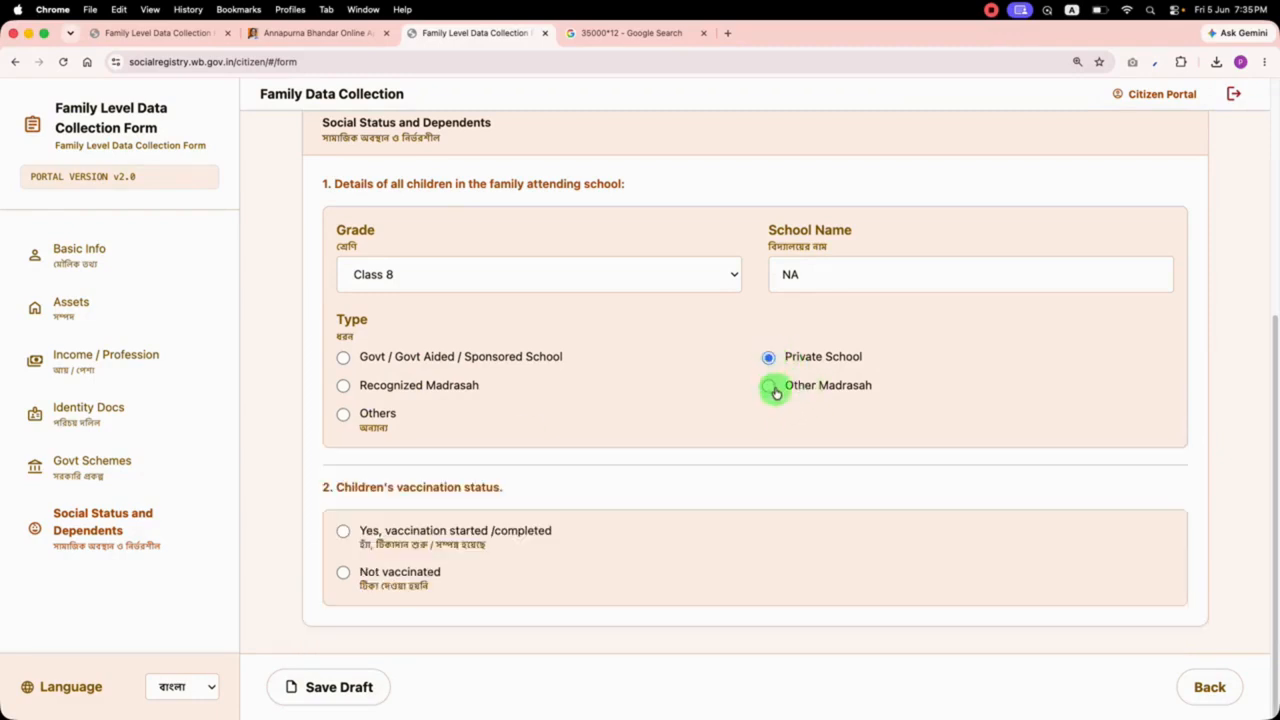
click(768, 358)
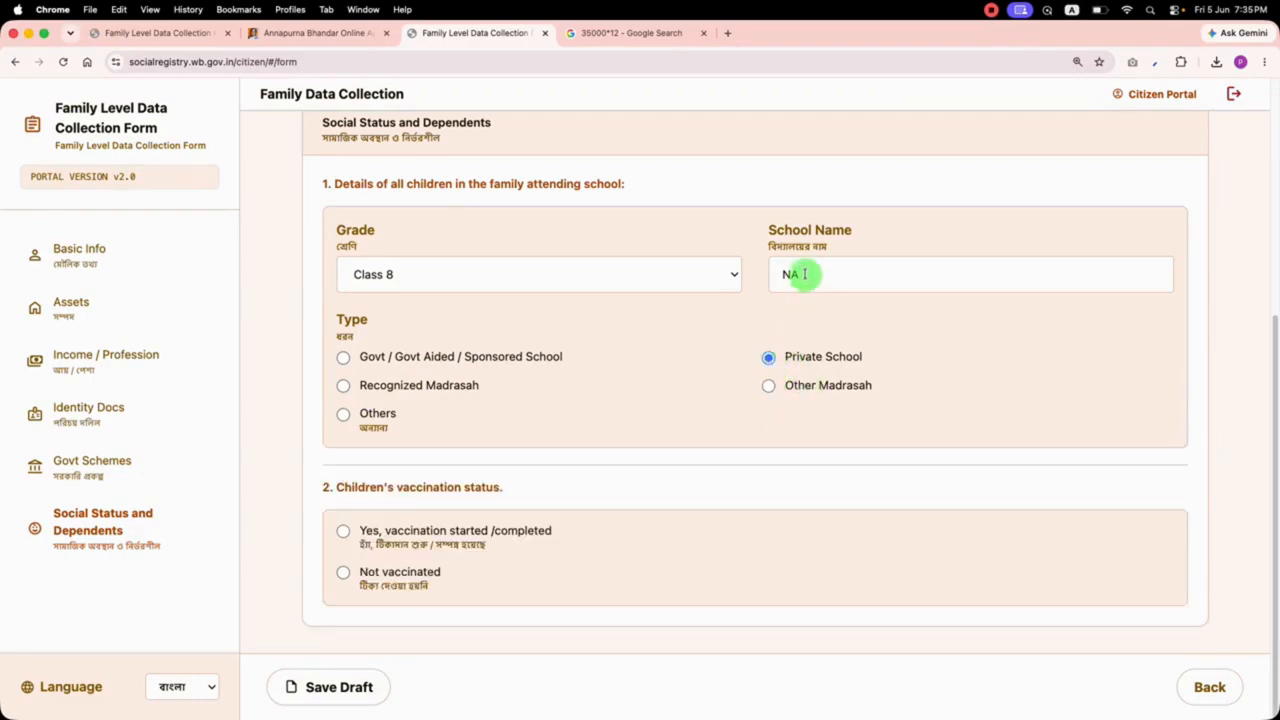
click(803, 274)
key(BackSpace)
key(BackSpace)
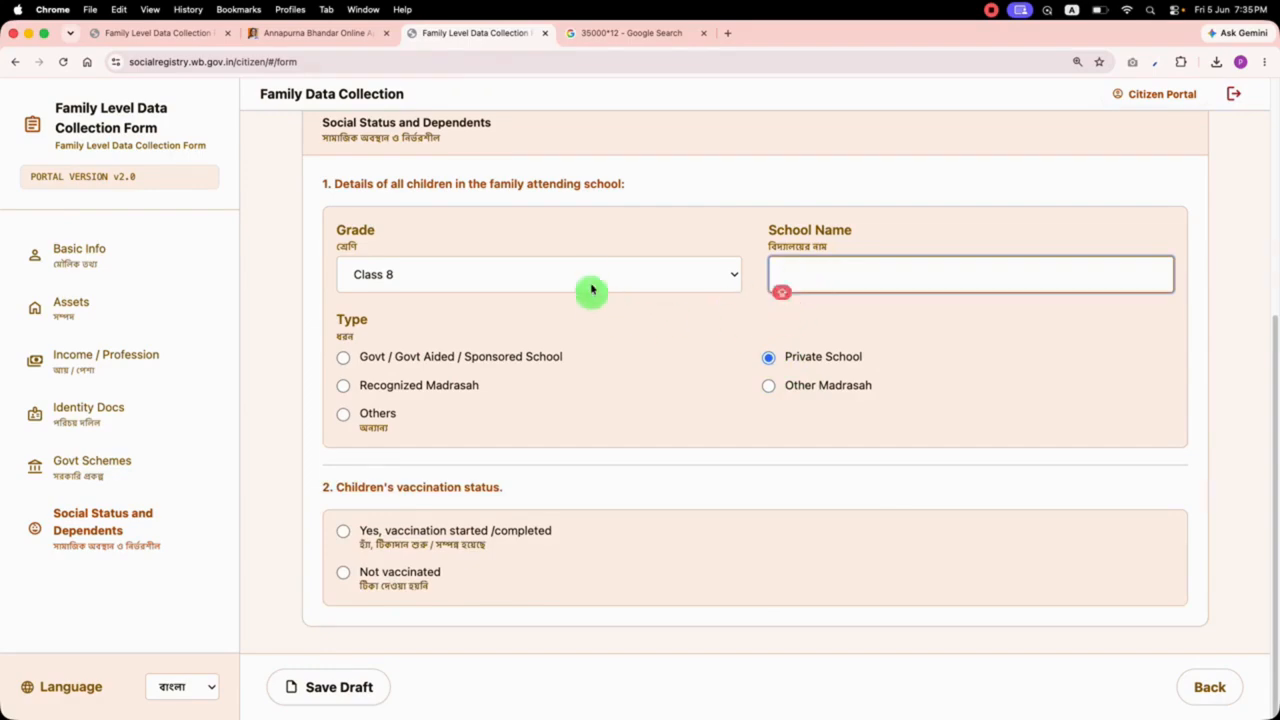
click(591, 285)
click(455, 358)
Step: Mark vaccination as started/completed and save the draft
scroll(470, 385, down, 2)
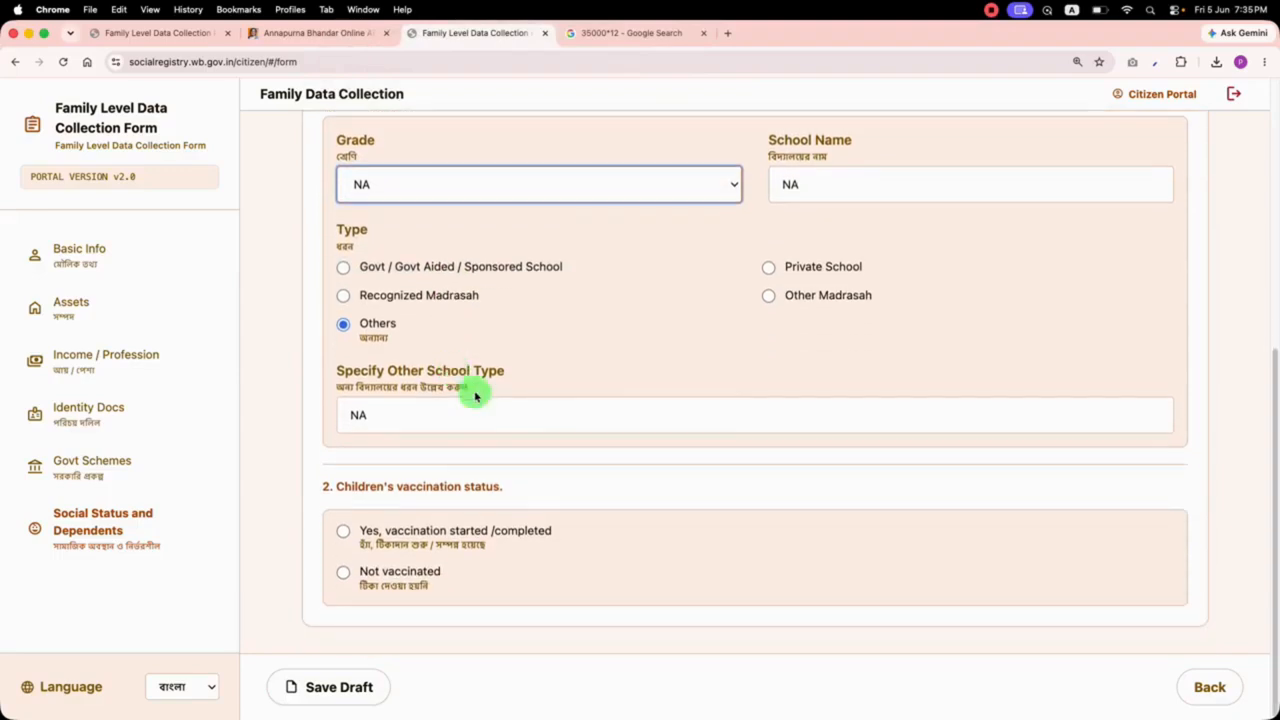
click(343, 531)
click(343, 573)
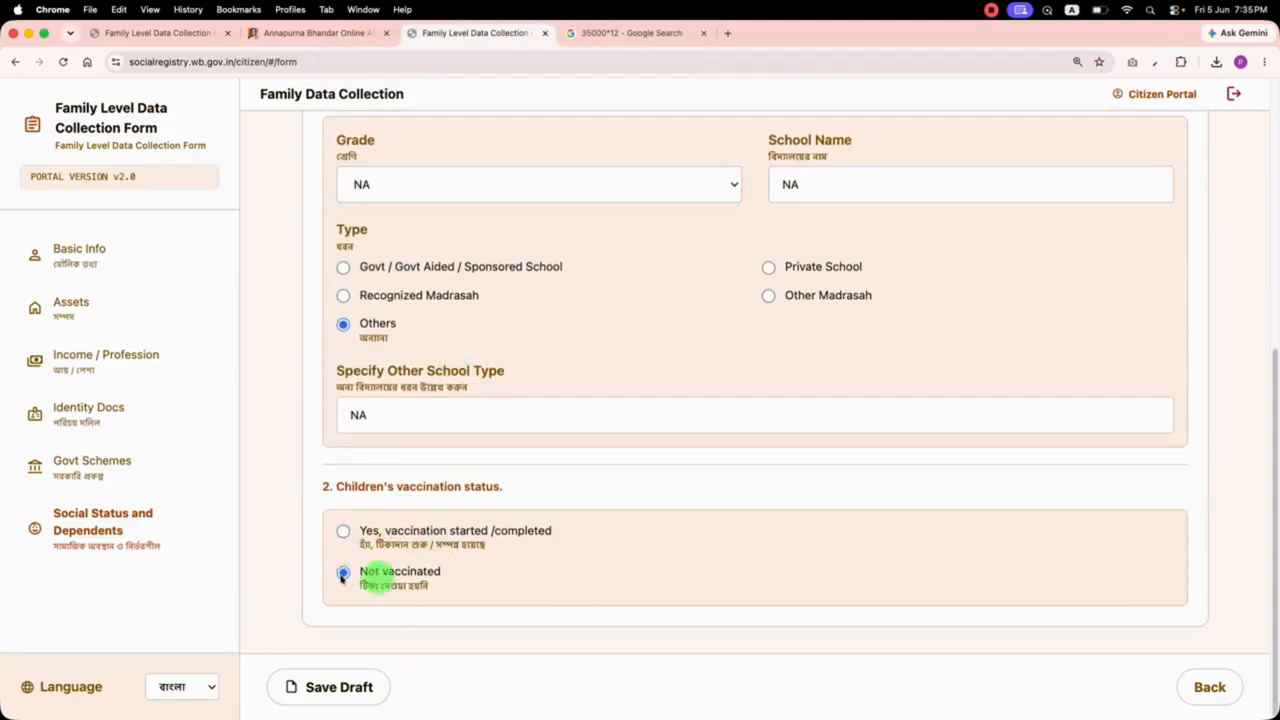
click(340, 692)
Step: Open the Declaration & Consent section to view its unchecked declaration
scroll(560, 535, up, 5)
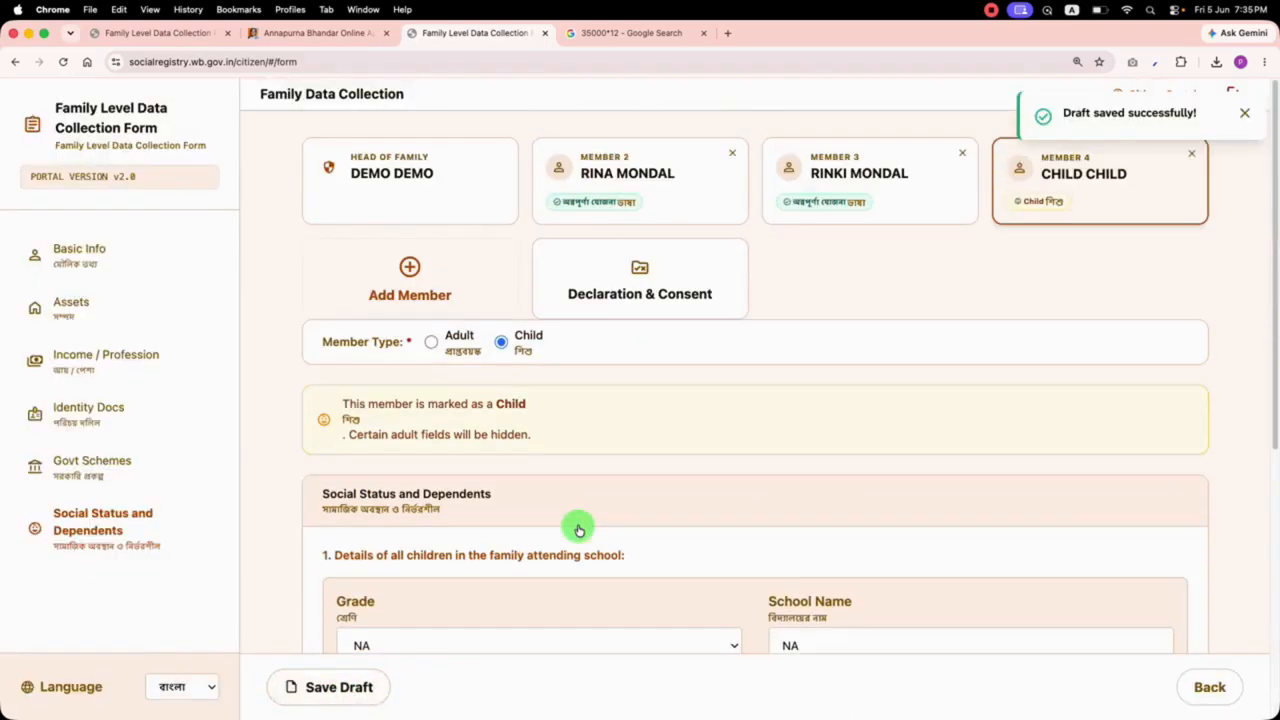
scroll(590, 527, down, 4)
scroll(597, 526, up, 4)
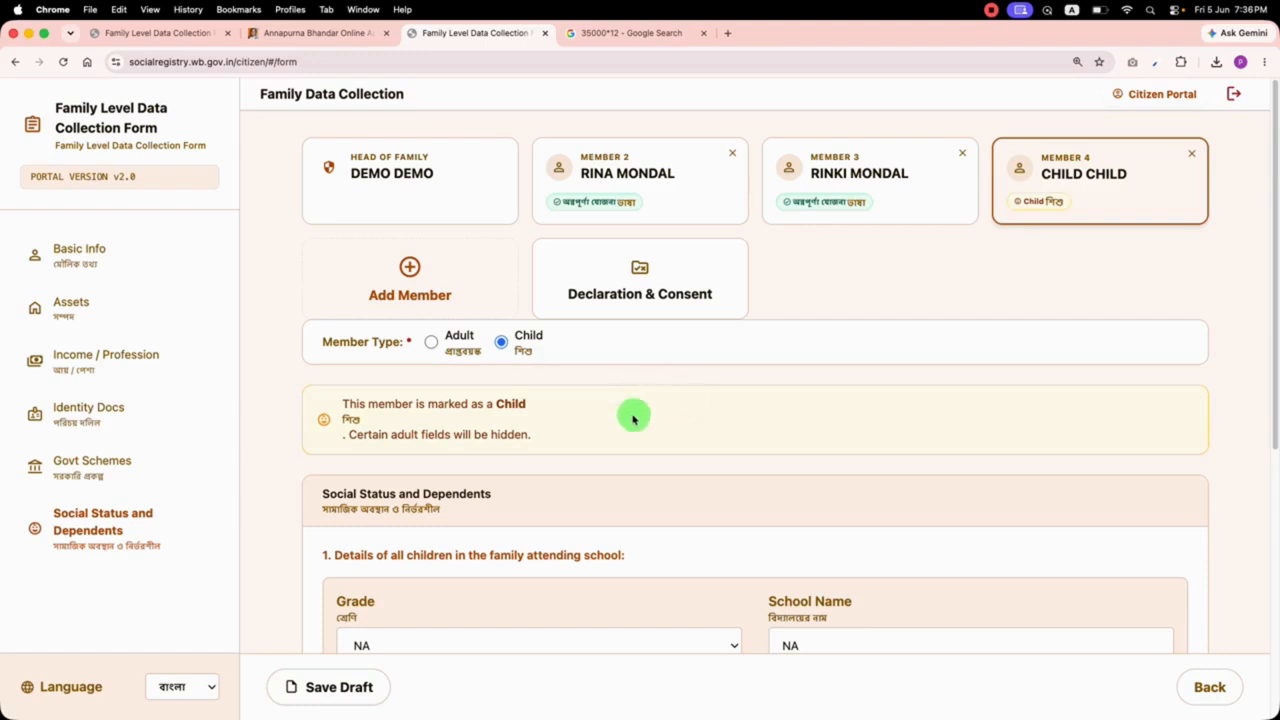
click(659, 295)
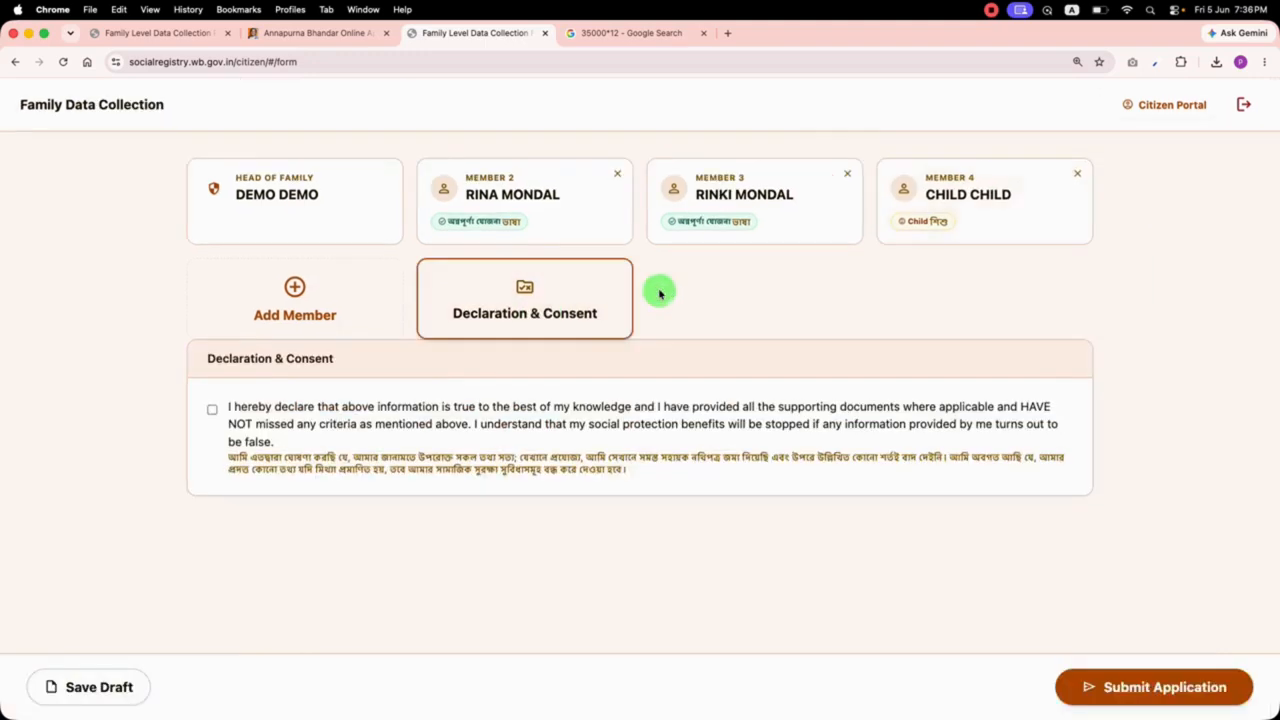
Step: Tick the declaration checkbox to accept the declaration
click(213, 409)
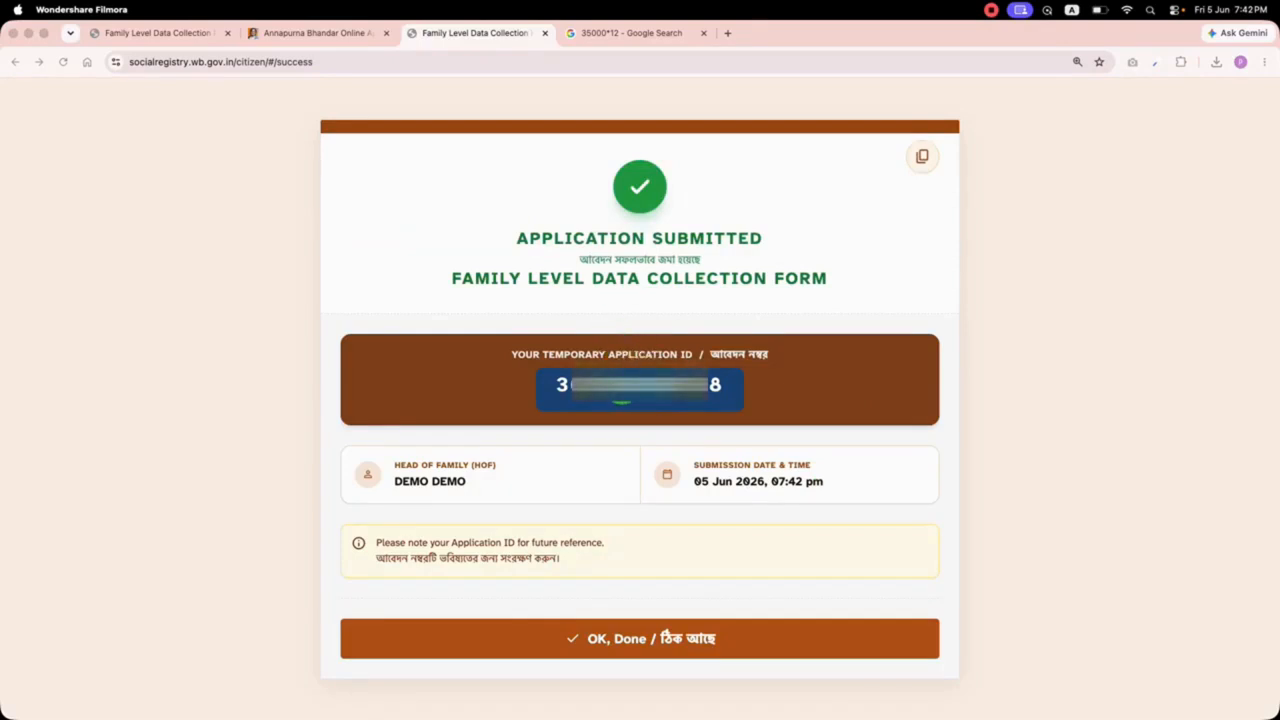
Step: Download the application details from the success page and open the file in Preview
click(708, 484)
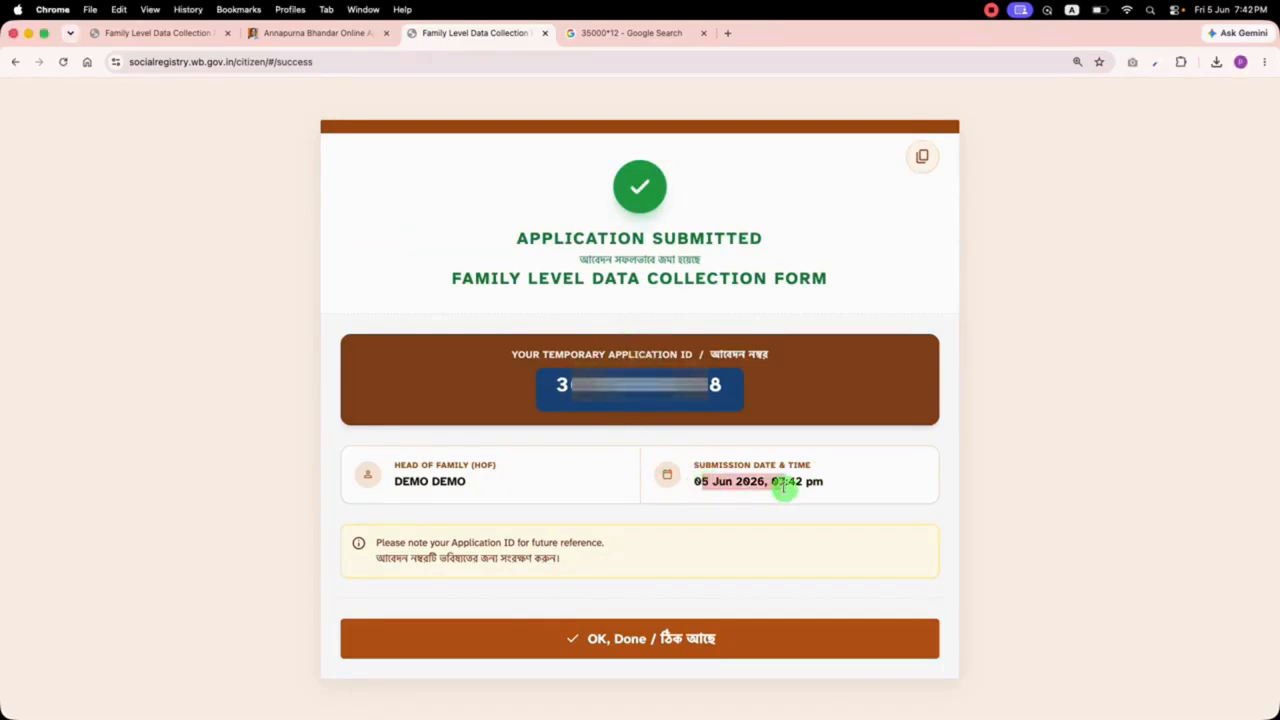
double_click(640, 385)
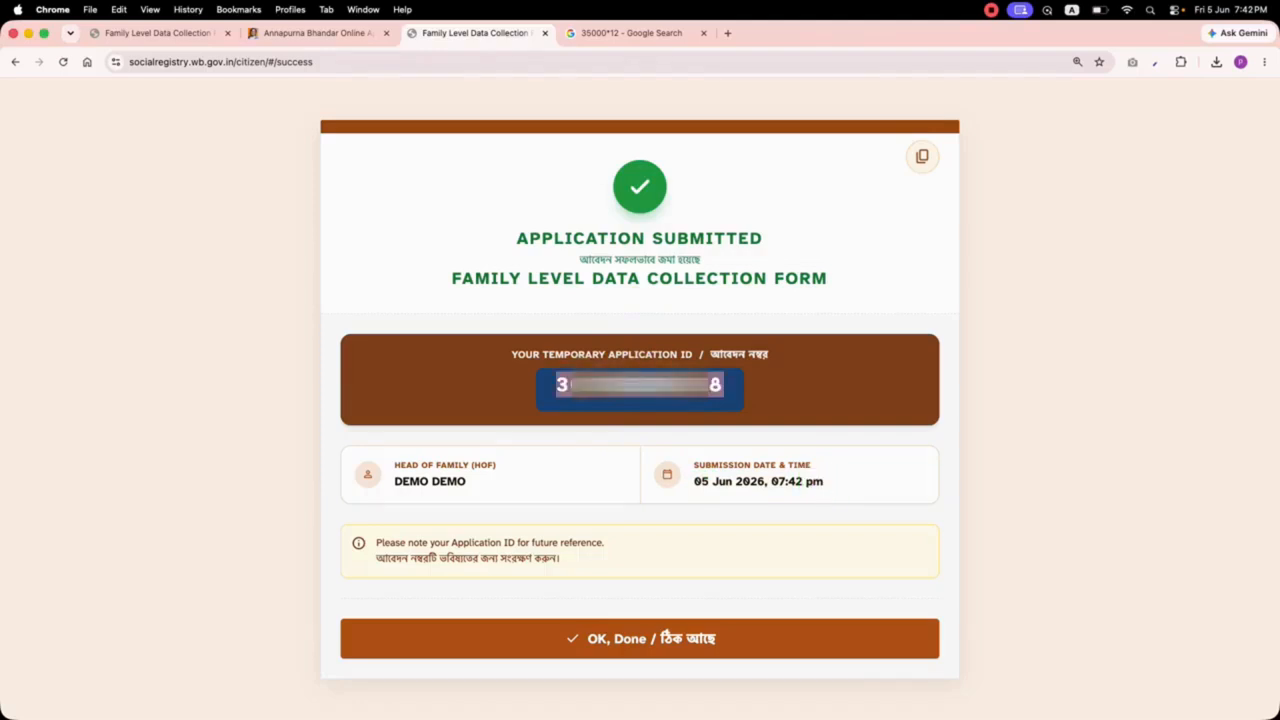
click(783, 385)
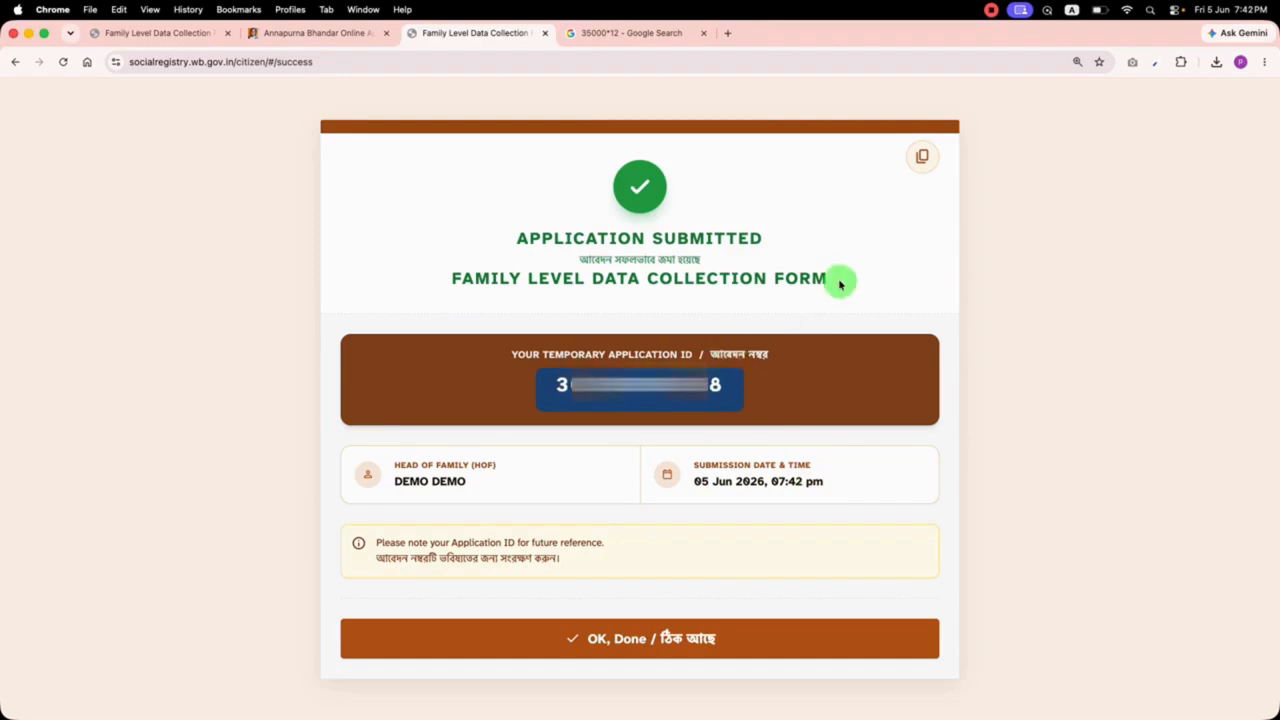
click(922, 158)
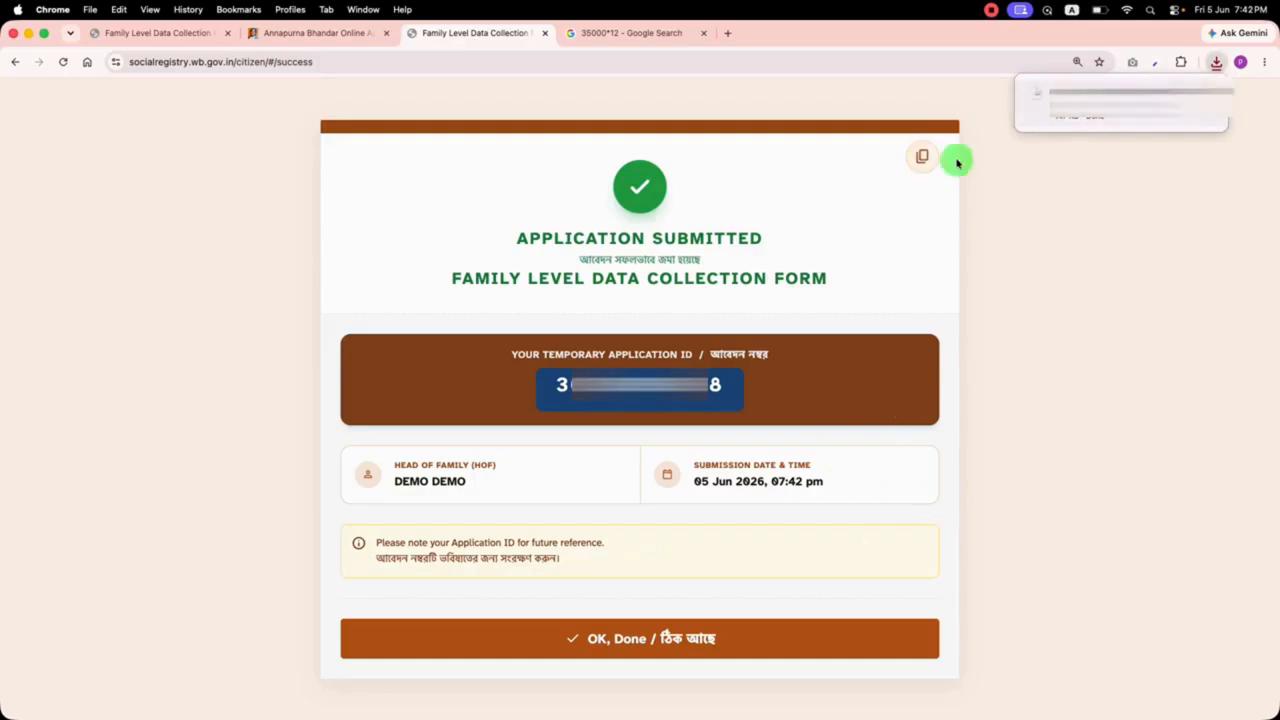
click(1060, 118)
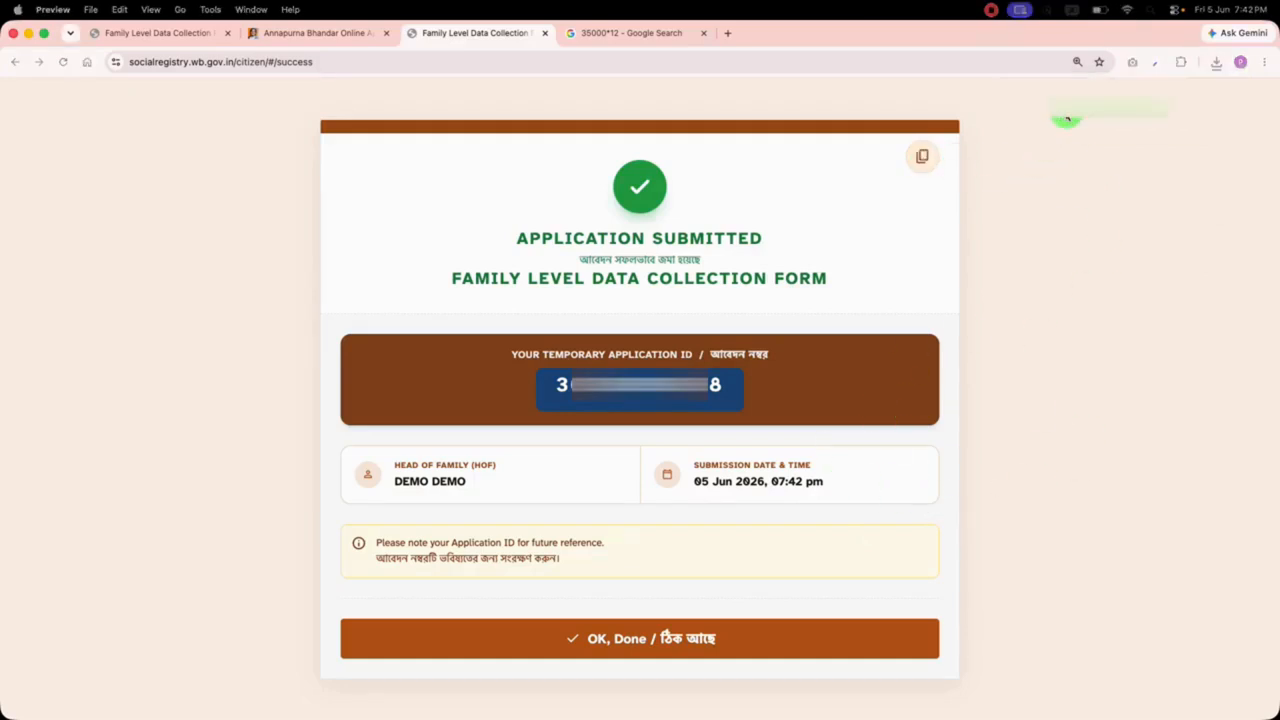